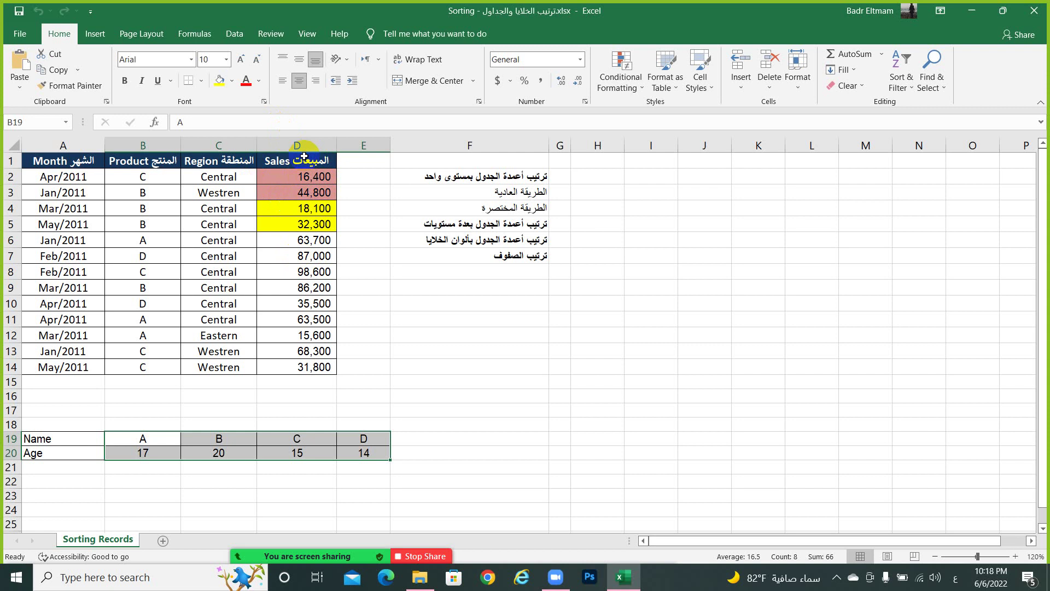
Select the Sales figures in D2:D14 and show the Sort & Filter options
{"action": "left_click", "coordinate": [304, 173]}
{"action": "left_click_drag", "start_coordinate": [304, 172], "coordinate": [302, 367]}
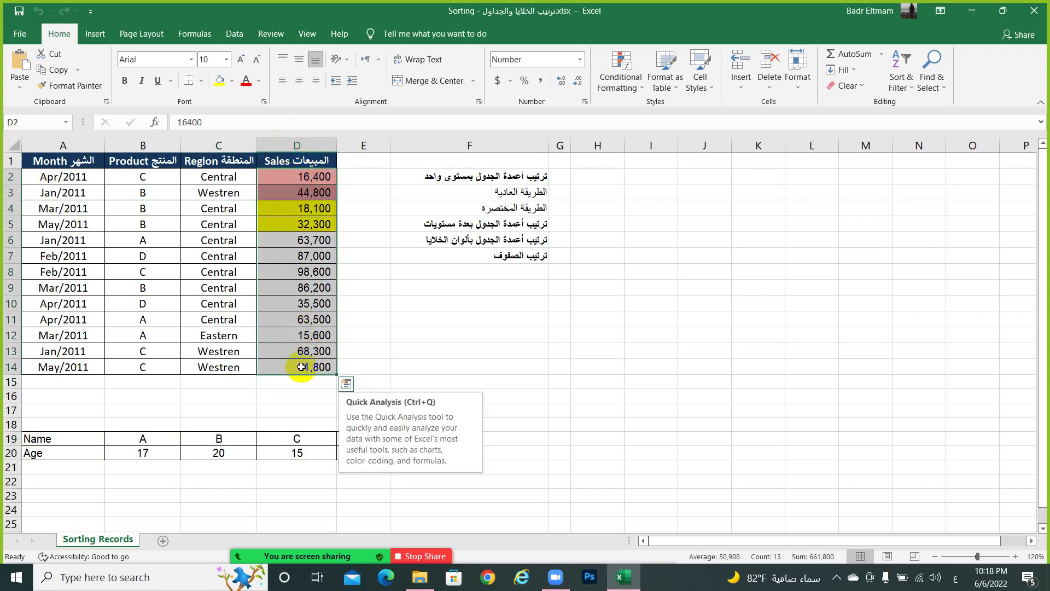
{"action": "left_click", "coordinate": [902, 82]}
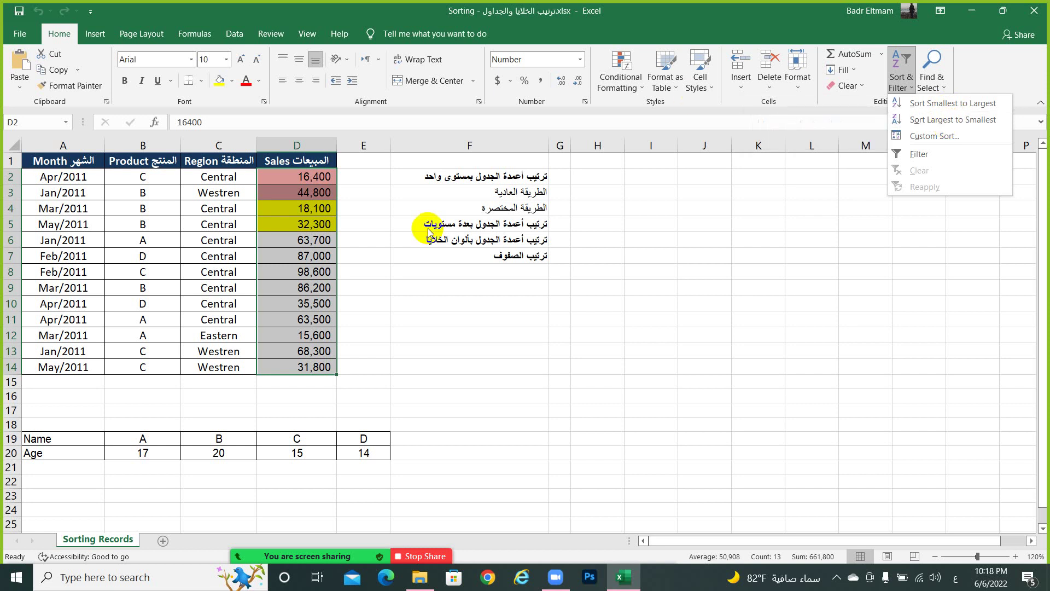
{"action": "left_click", "coordinate": [210, 181]}
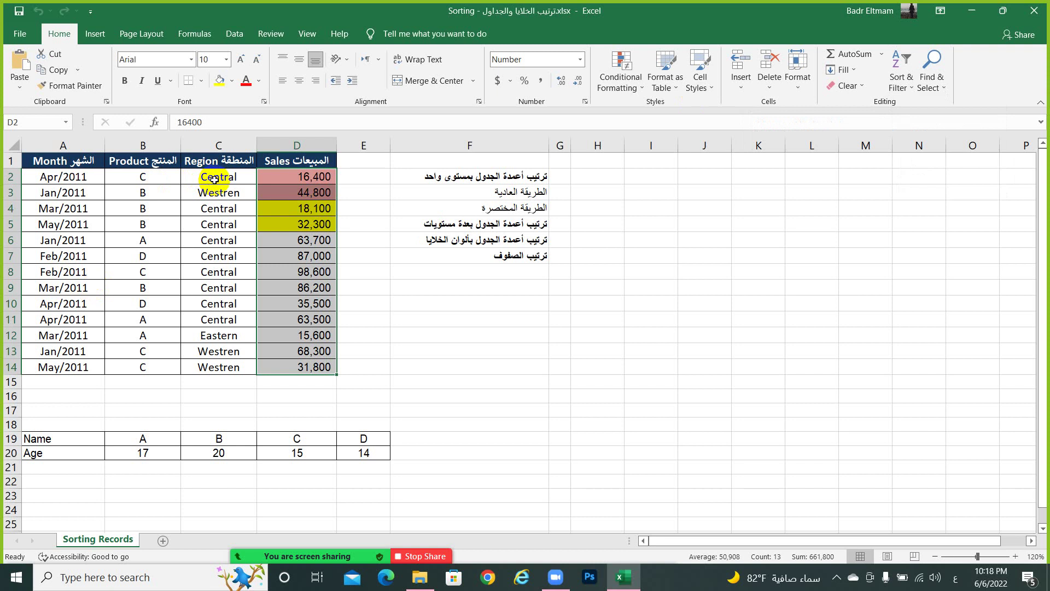
{"action": "left_click_drag", "start_coordinate": [210, 182], "coordinate": [213, 367]}
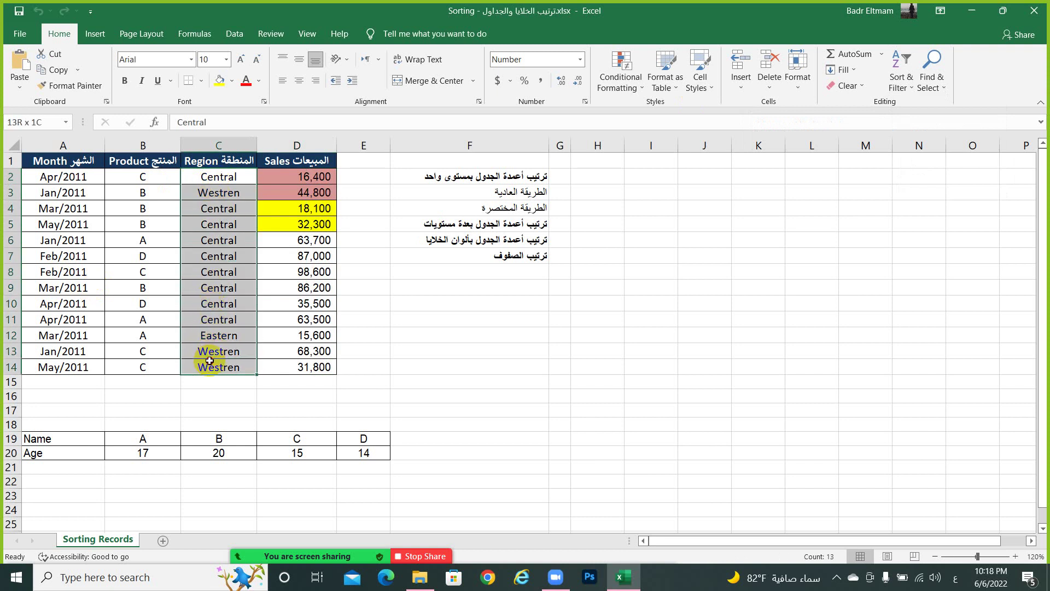
{"action": "left_click", "coordinate": [900, 88]}
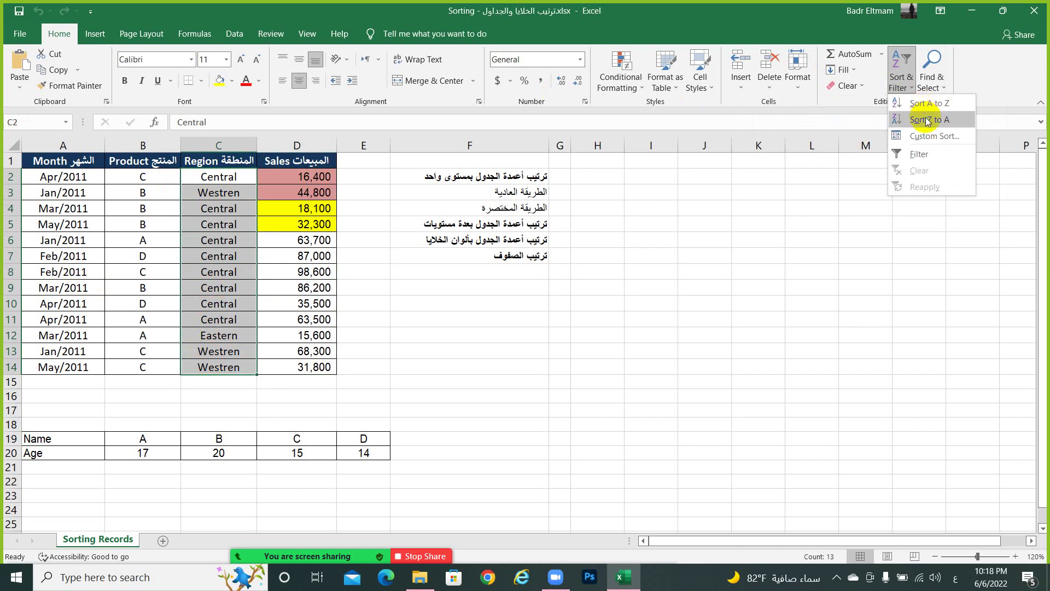
{"action": "left_click", "coordinate": [273, 225]}
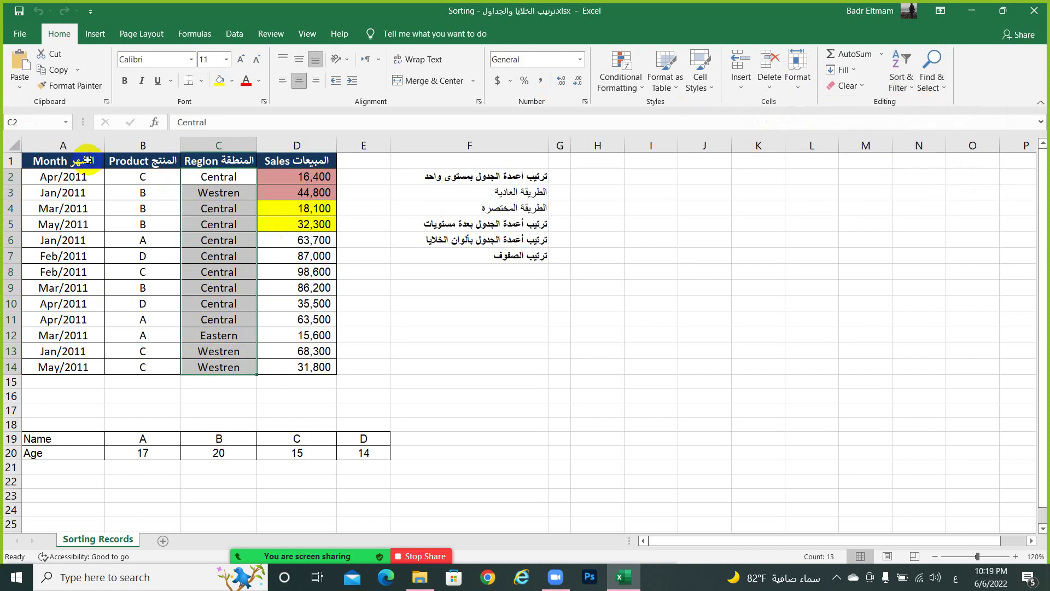
{"action": "double_click", "coordinate": [77, 176]}
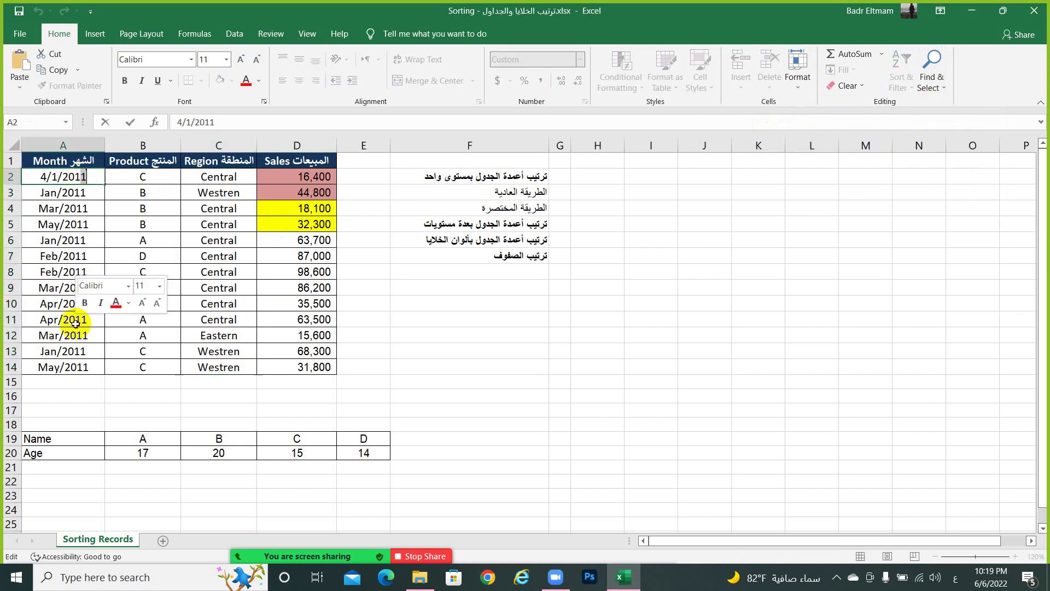
{"action": "key", "text": "Escape"}
{"action": "left_click_drag", "start_coordinate": [77, 176], "coordinate": [82, 367]}
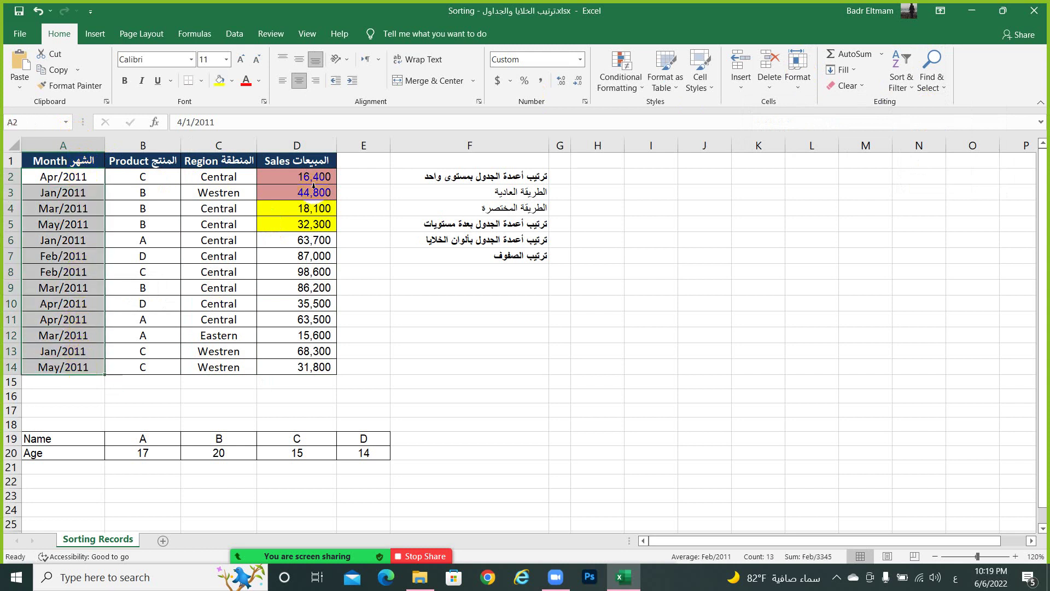
{"action": "left_click", "coordinate": [903, 87]}
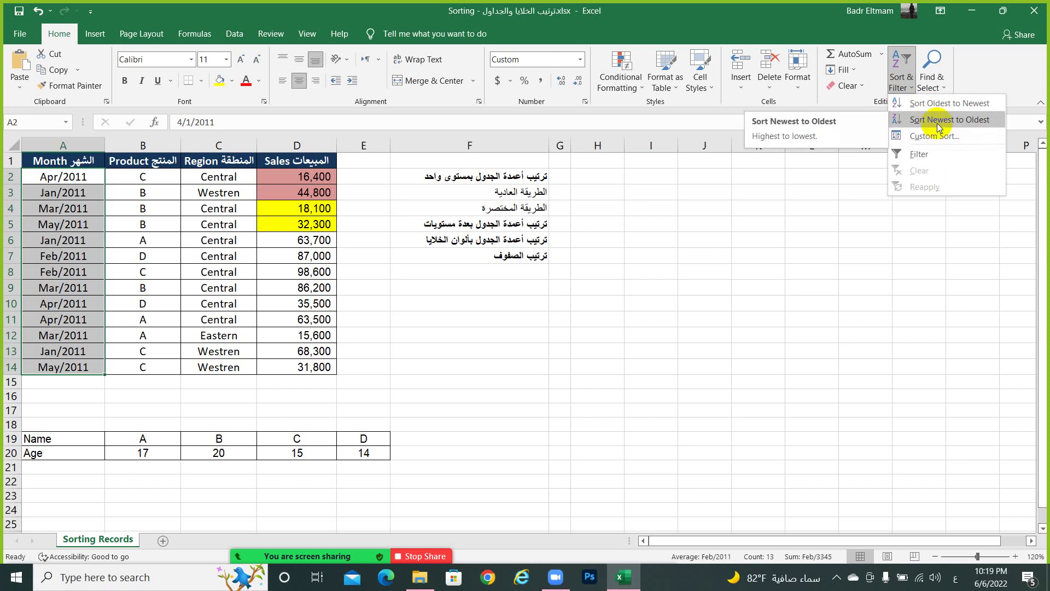
{"action": "left_click", "coordinate": [782, 300]}
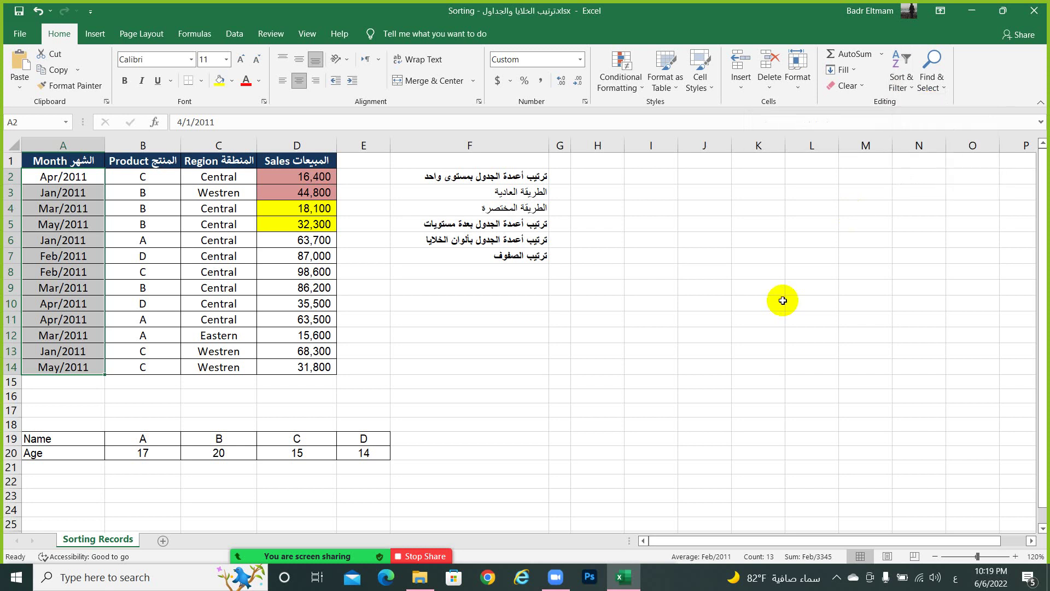
{"action": "left_click", "coordinate": [782, 300]}
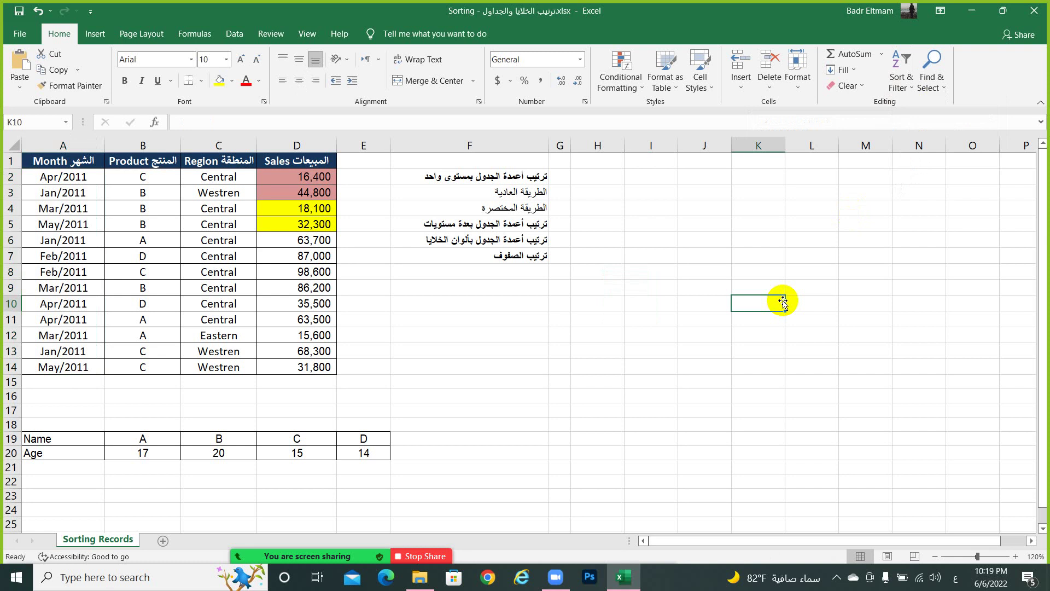
Select column D, view the Sort & Filter options, then dismiss them and deselect
{"action": "left_click", "coordinate": [314, 142]}
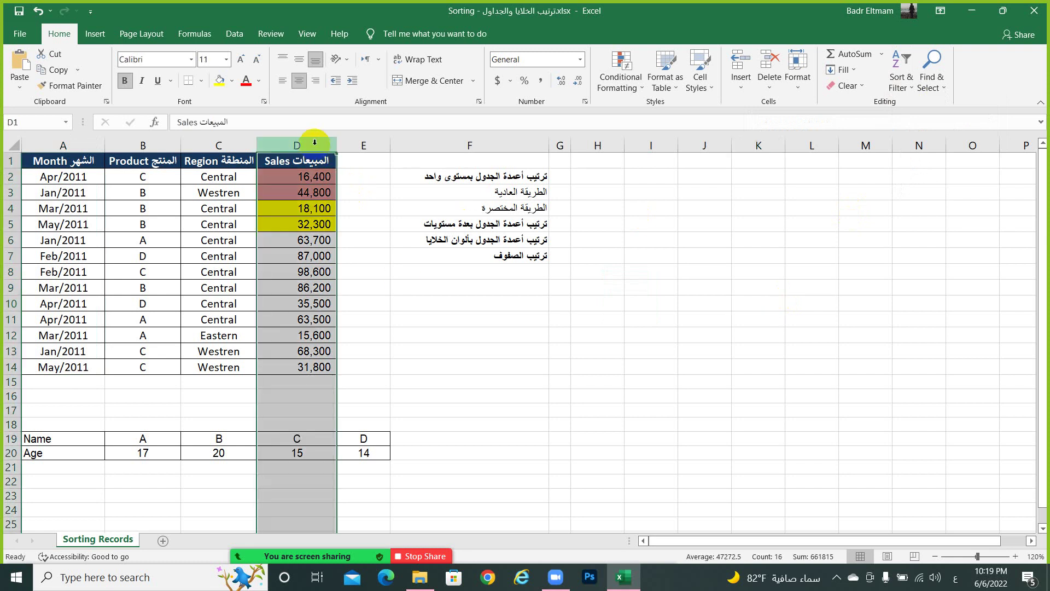
{"action": "left_click", "coordinate": [900, 81]}
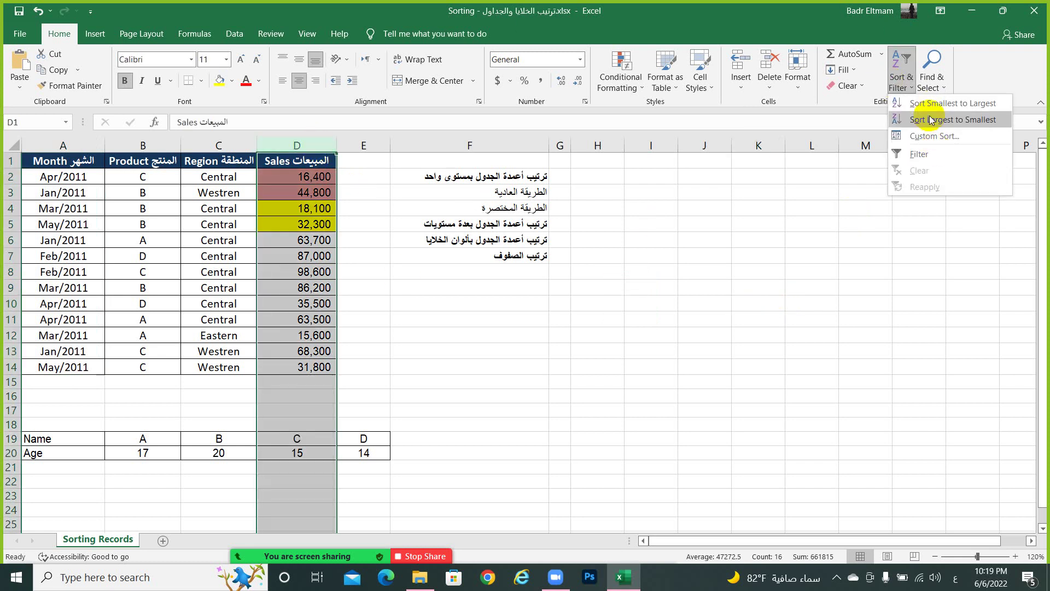
{"action": "key", "text": "Escape"}
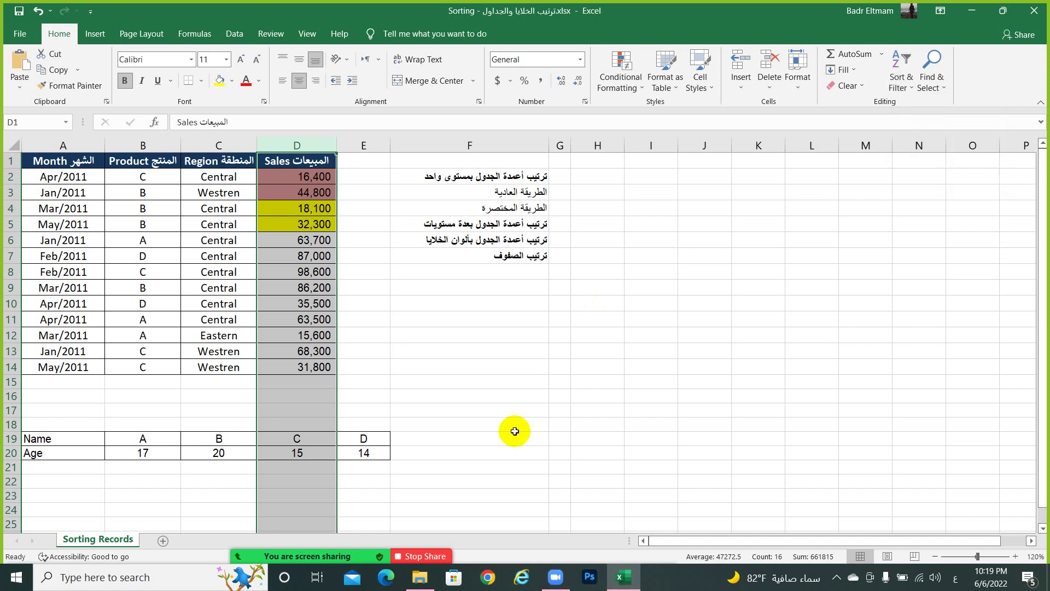
{"action": "left_click", "coordinate": [515, 430]}
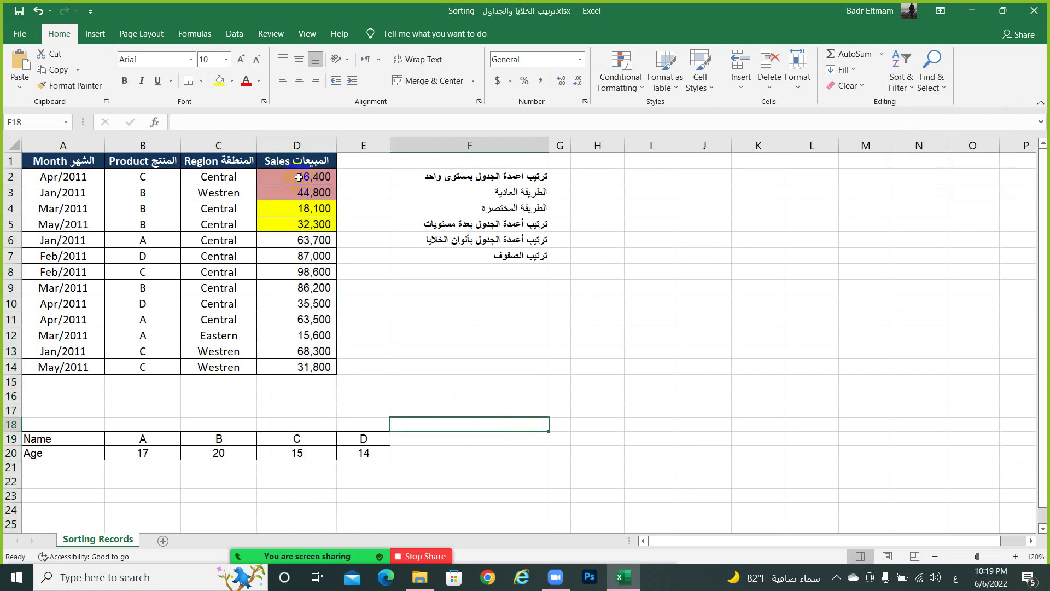
Select the full table A2:D14 and choose Custom Sort from Sort & Filter
{"action": "left_click_drag", "start_coordinate": [298, 177], "coordinate": [72, 311]}
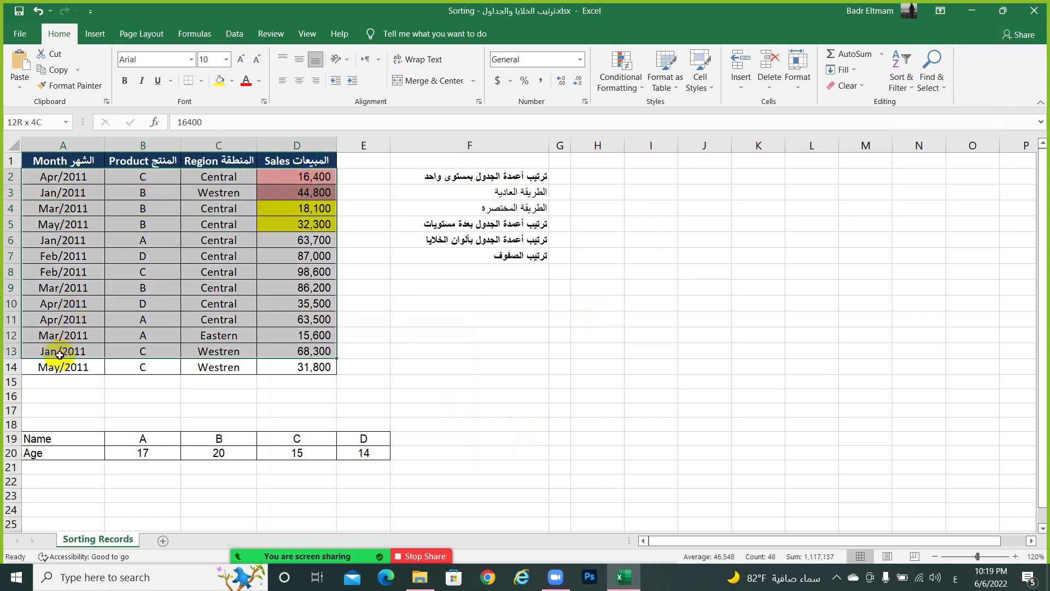
{"action": "left_click_drag", "start_coordinate": [71, 312], "coordinate": [59, 371]}
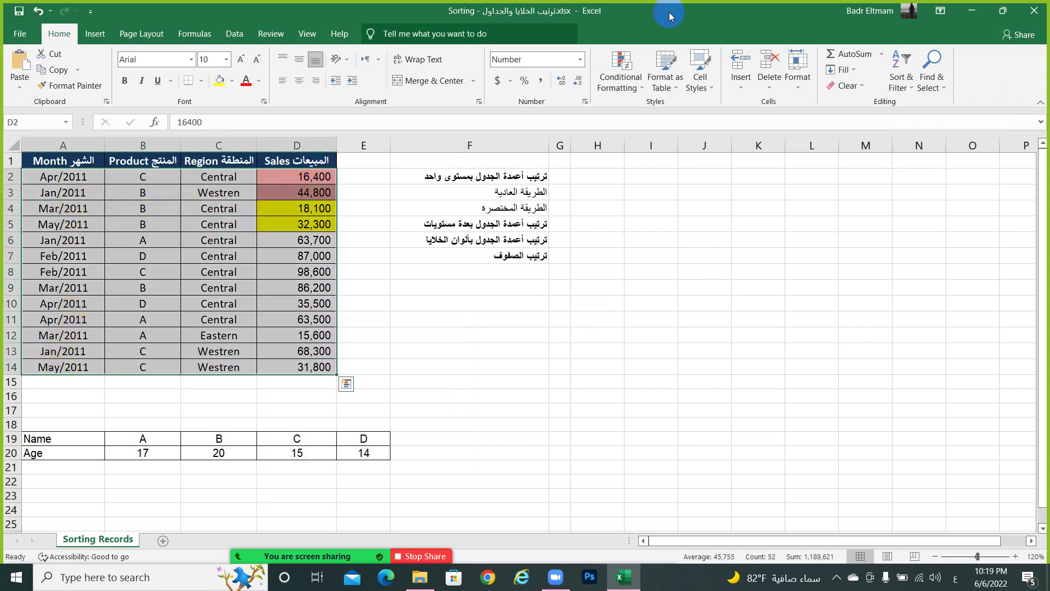
{"action": "left_click", "coordinate": [895, 79]}
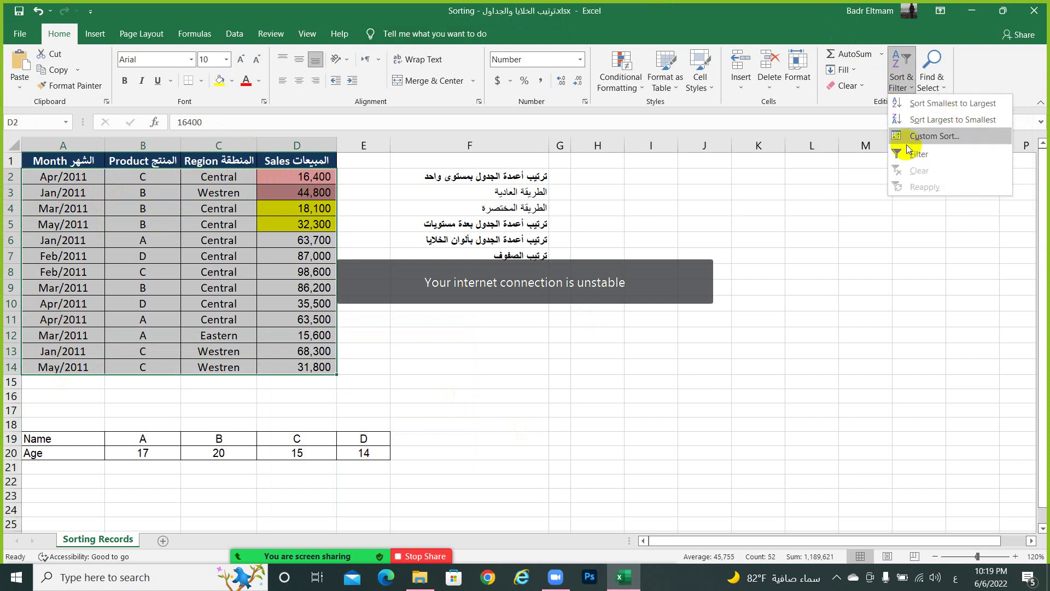
{"action": "left_click", "coordinate": [956, 139]}
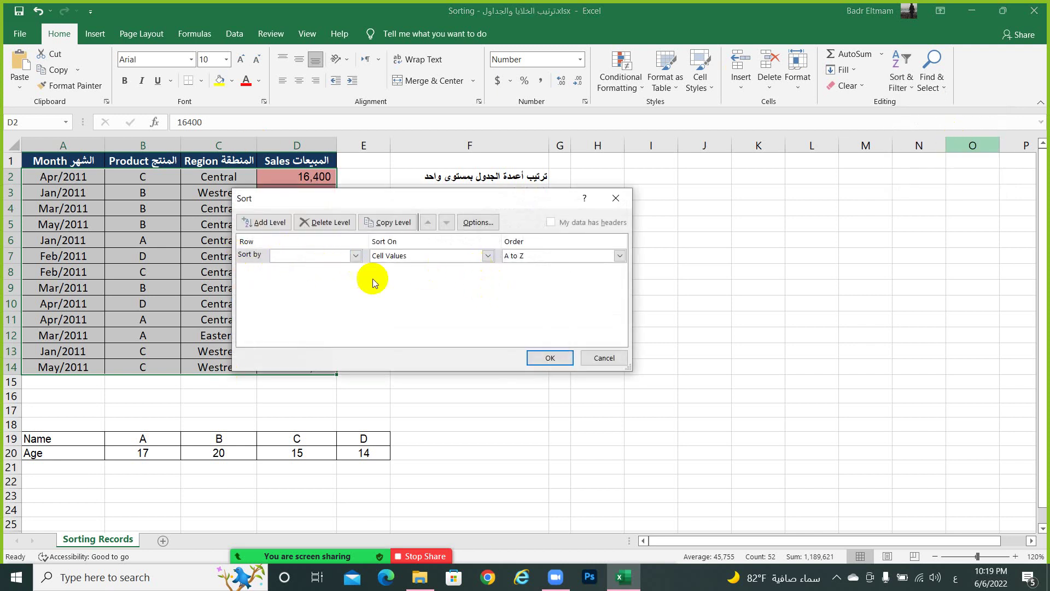
Set the sort orientation to top to bottom in the Sort Options
{"action": "left_click", "coordinate": [355, 257]}
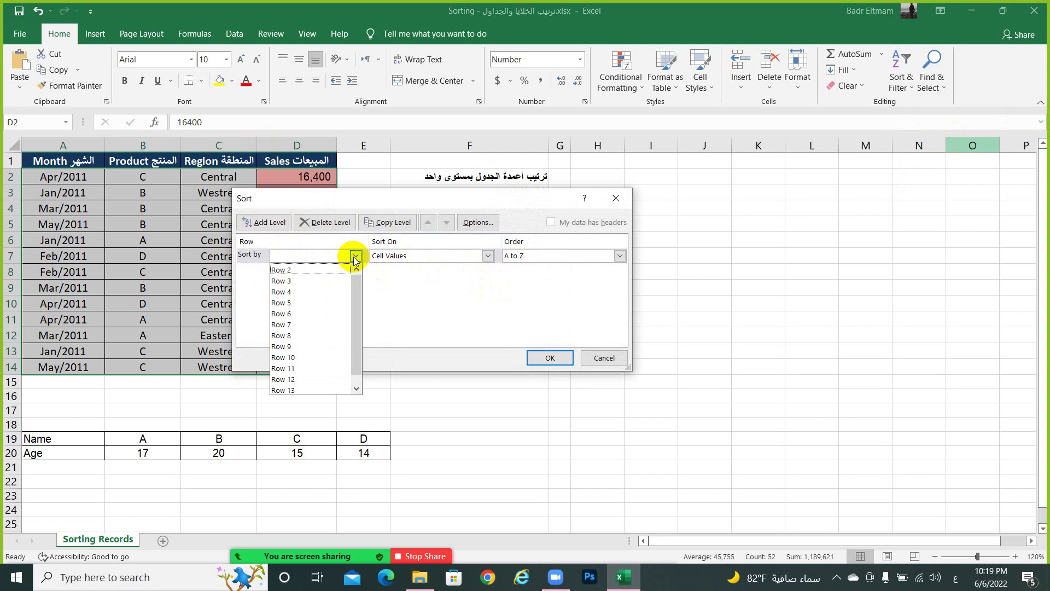
{"action": "left_click", "coordinate": [355, 256]}
{"action": "left_click", "coordinate": [478, 222]}
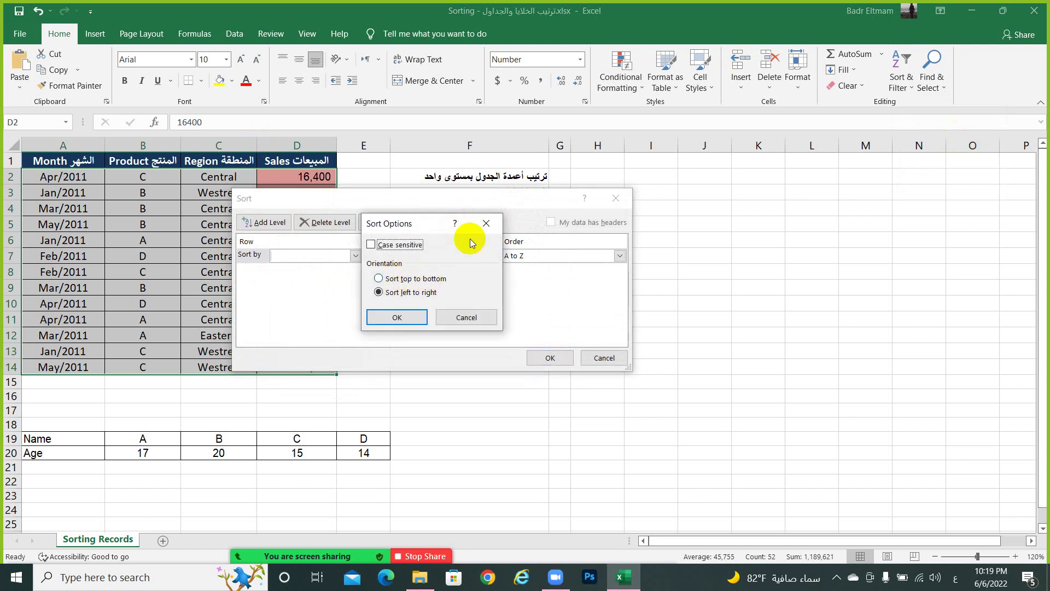
{"action": "left_click", "coordinate": [492, 224]}
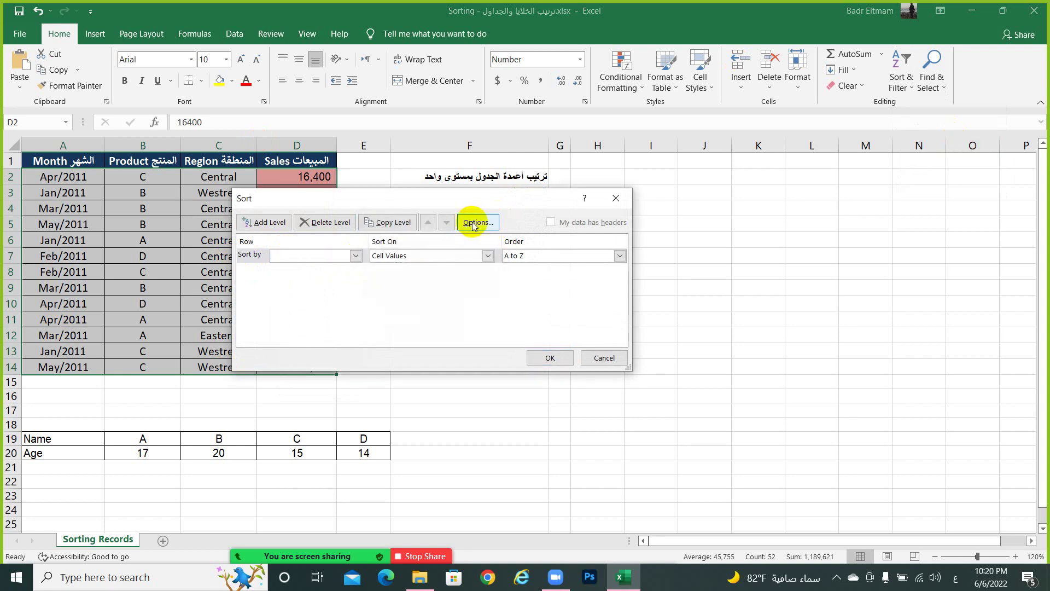
{"action": "left_click", "coordinate": [474, 224]}
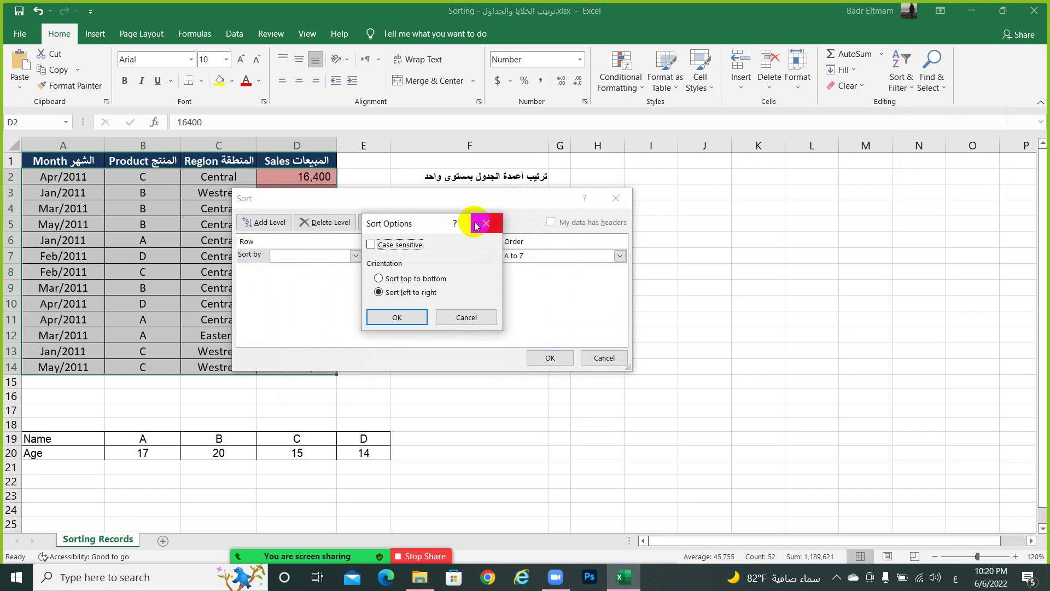
{"action": "left_click", "coordinate": [403, 280]}
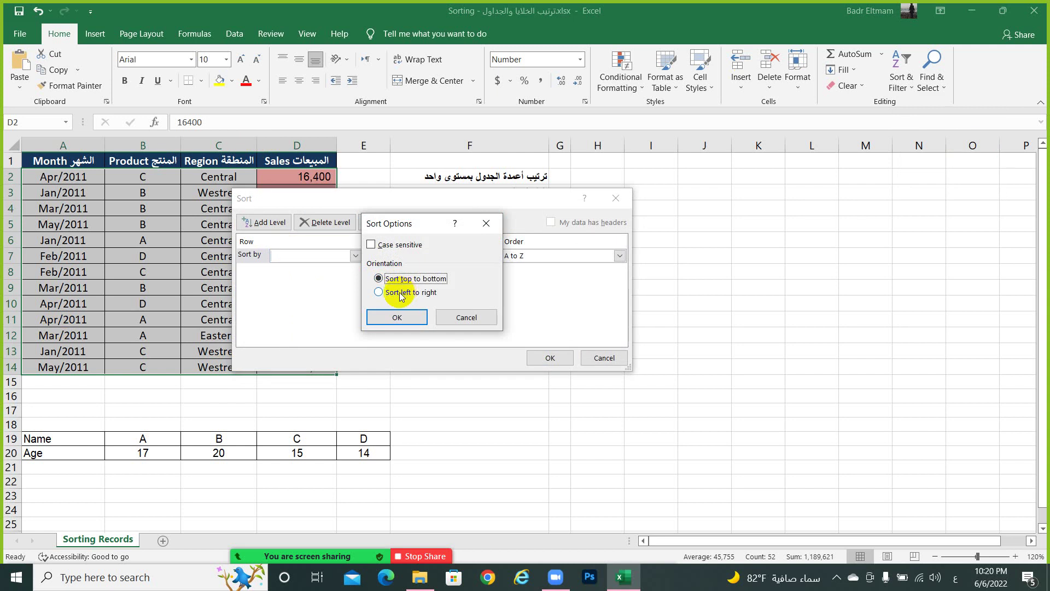
{"action": "left_click", "coordinate": [408, 319]}
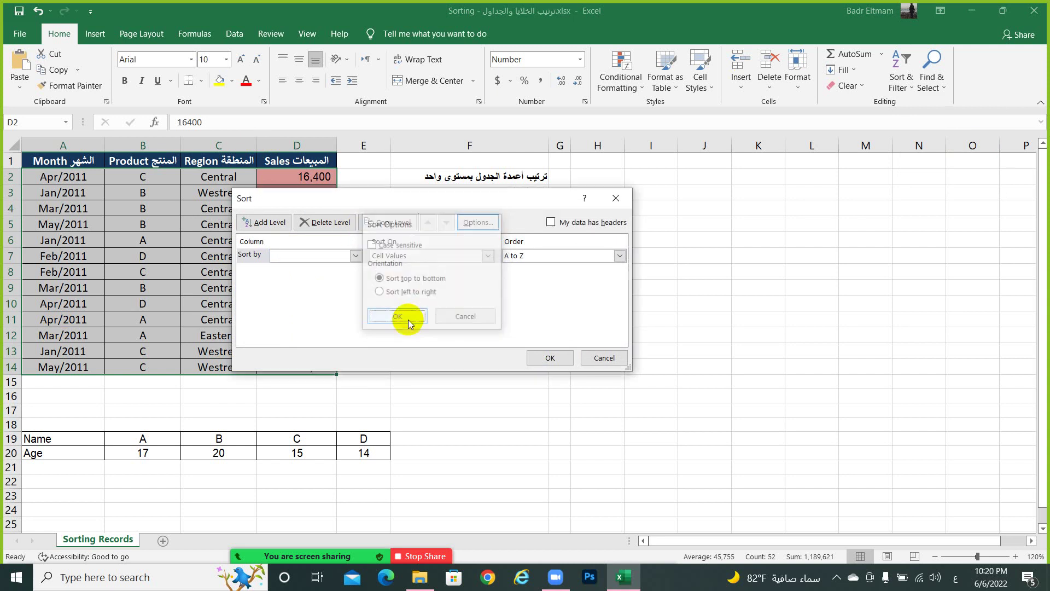
Try Column A, Column B and Column C as the sort key
{"action": "left_click", "coordinate": [355, 255]}
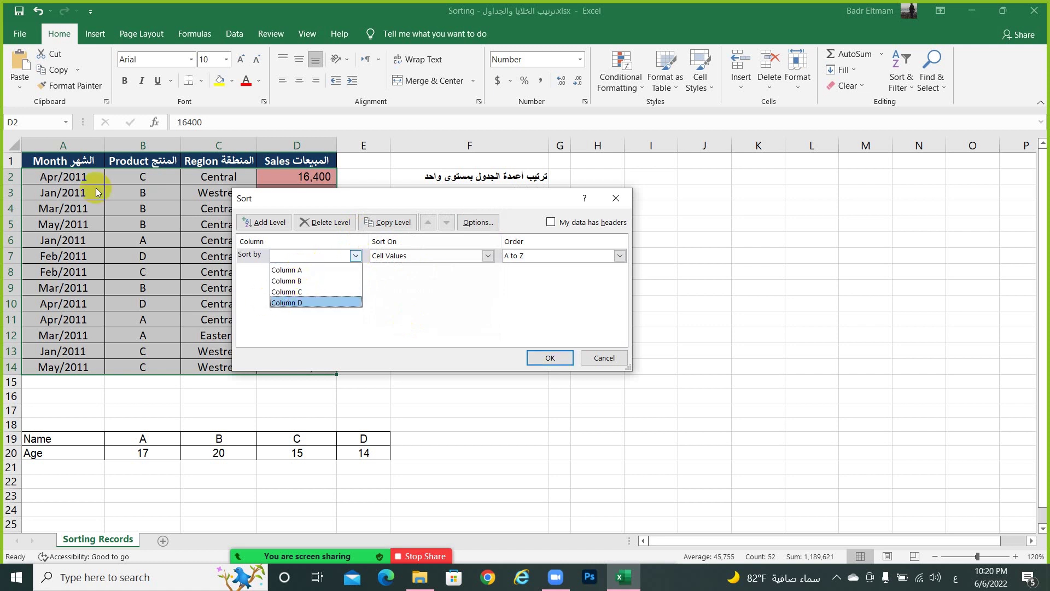
{"action": "left_click", "coordinate": [297, 271]}
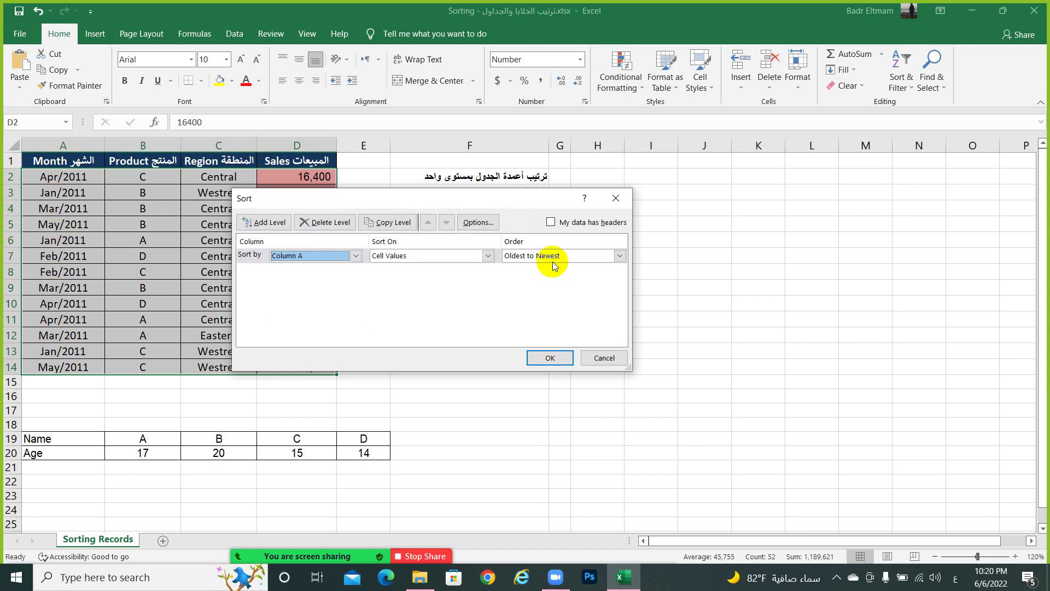
{"action": "left_click", "coordinate": [355, 255]}
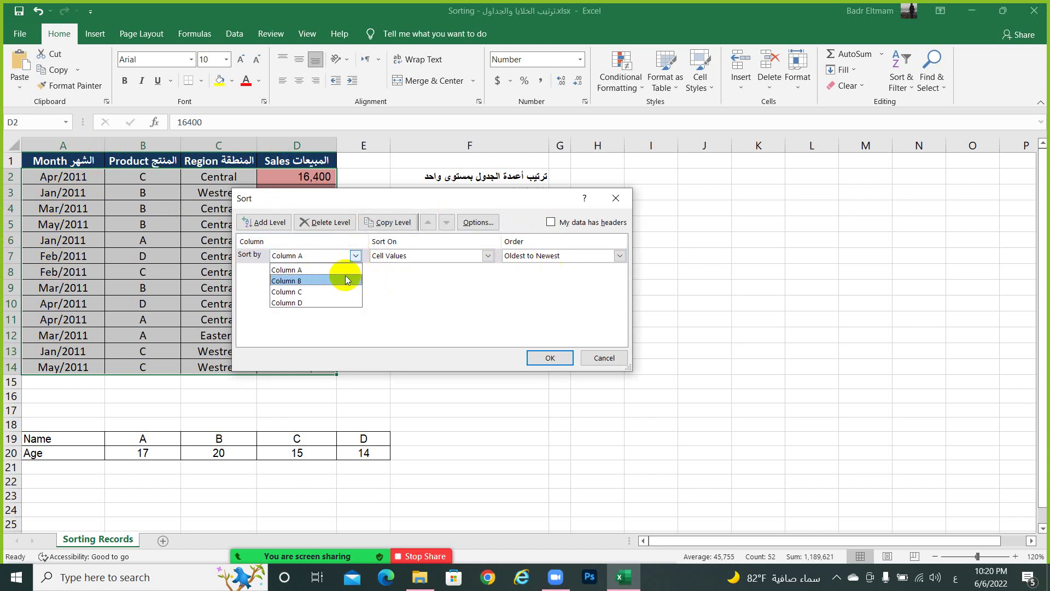
{"action": "left_click", "coordinate": [344, 280]}
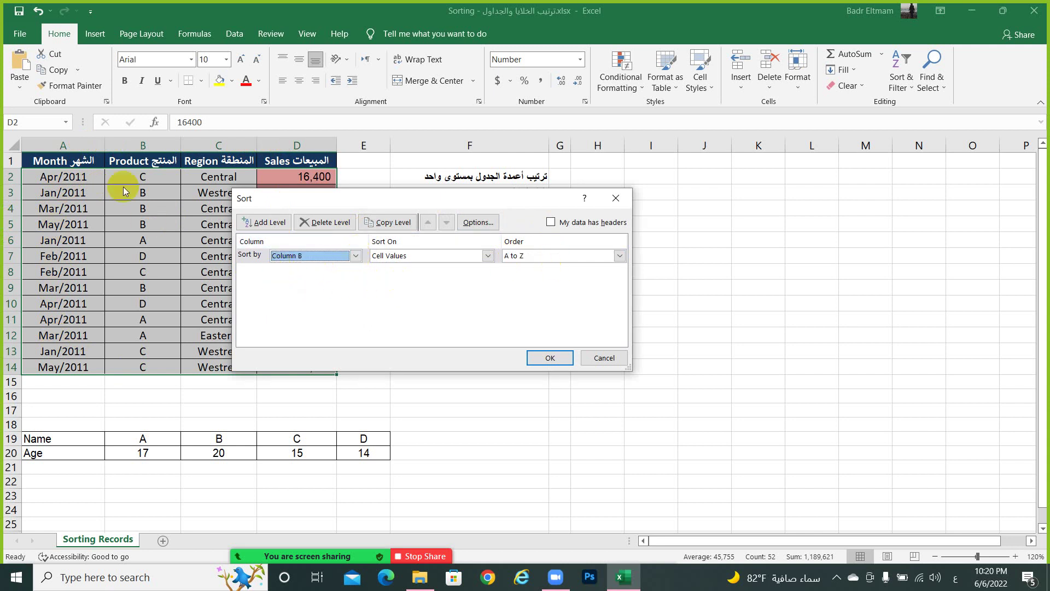
{"action": "left_click", "coordinate": [356, 257]}
{"action": "left_click", "coordinate": [346, 287]}
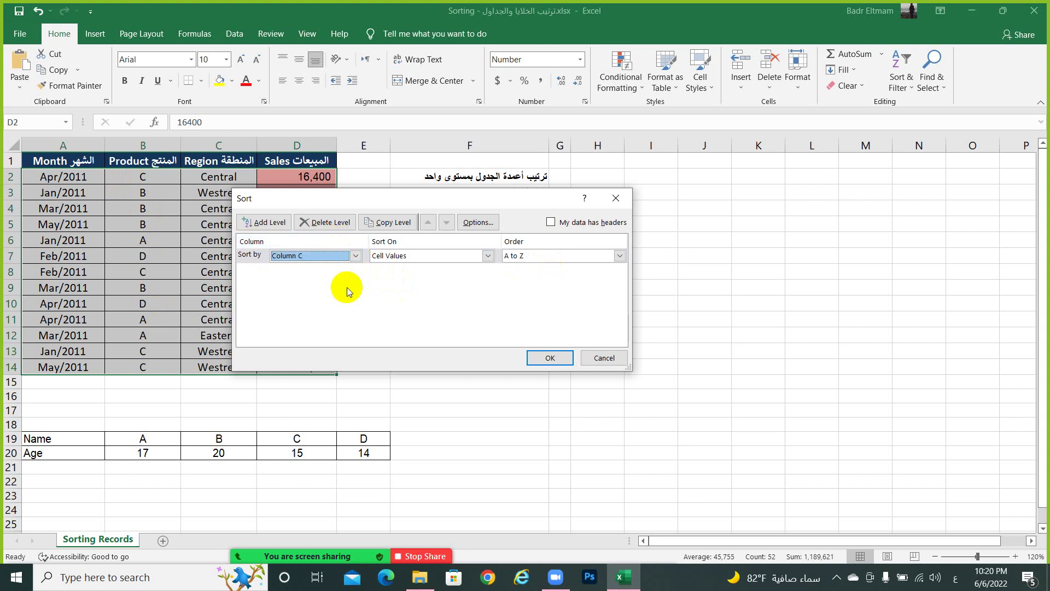
Sort by Column D, Largest to Smallest, and apply the sort
{"action": "left_click", "coordinate": [355, 256]}
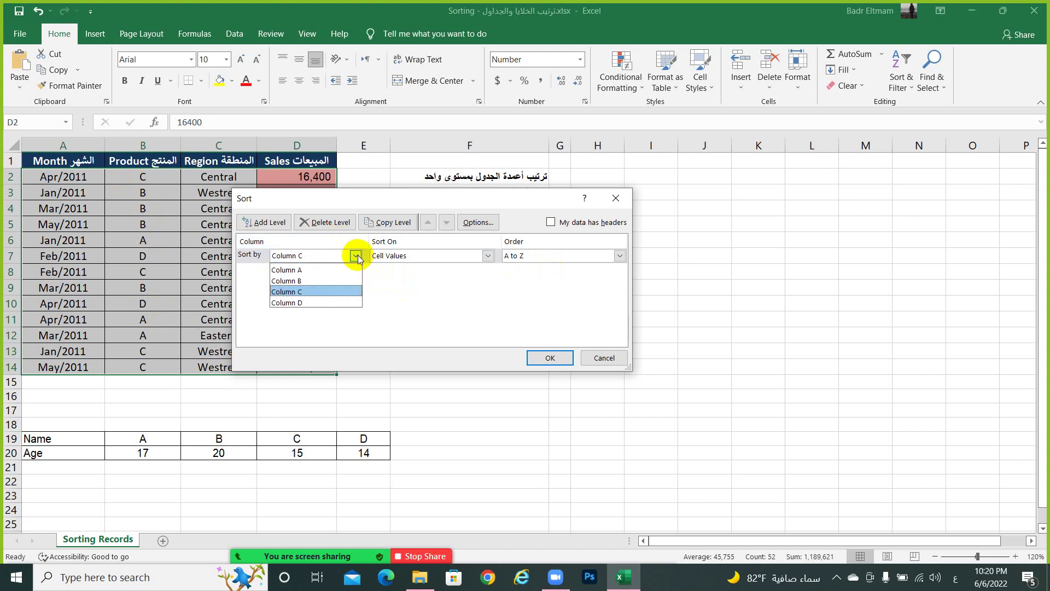
{"action": "left_click", "coordinate": [336, 304]}
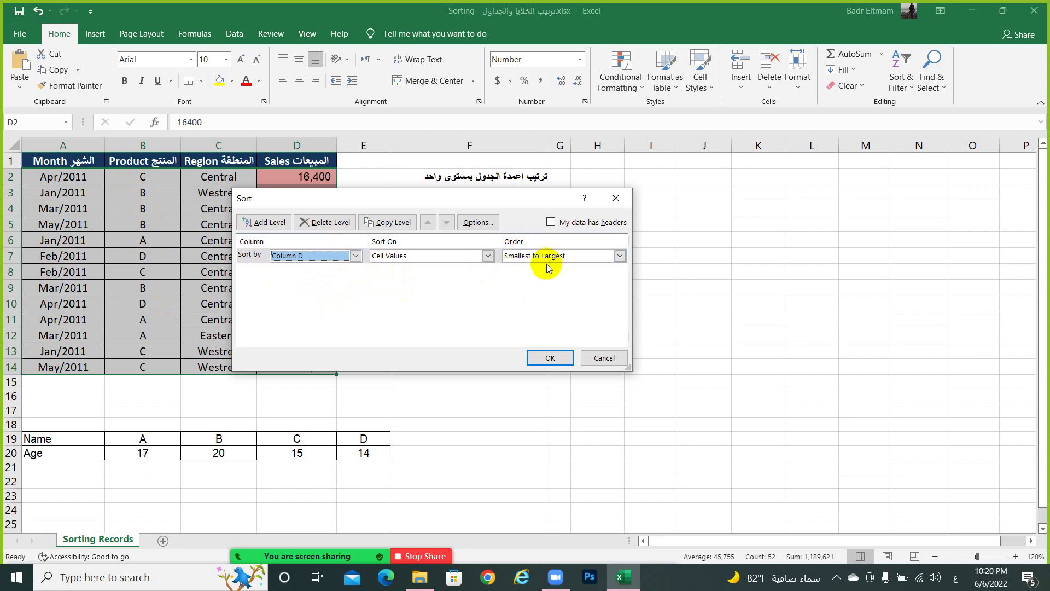
{"action": "left_click", "coordinate": [619, 257]}
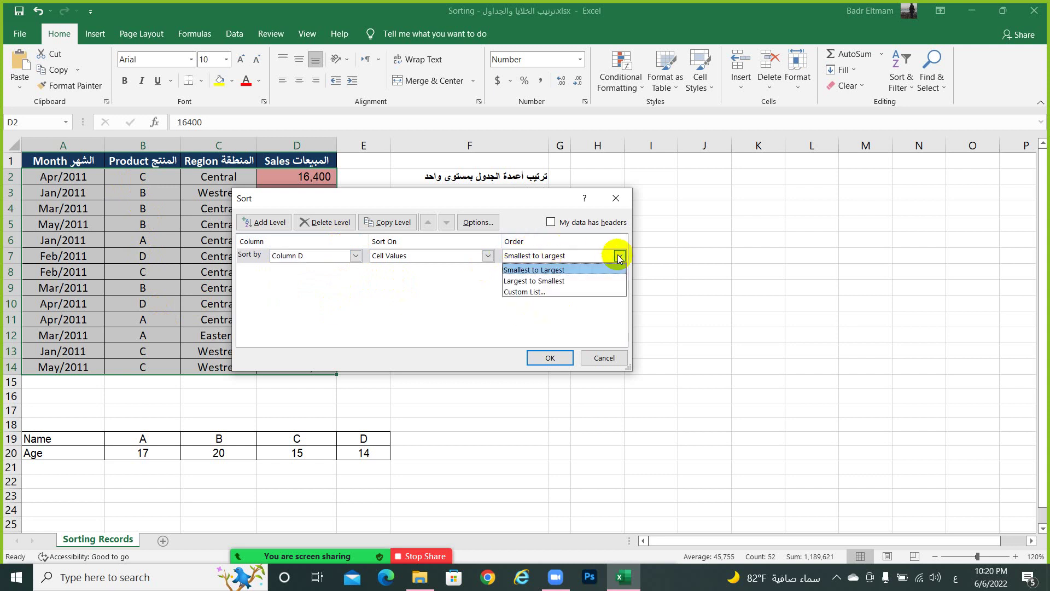
{"action": "left_click", "coordinate": [571, 282]}
{"action": "left_click", "coordinate": [550, 358]}
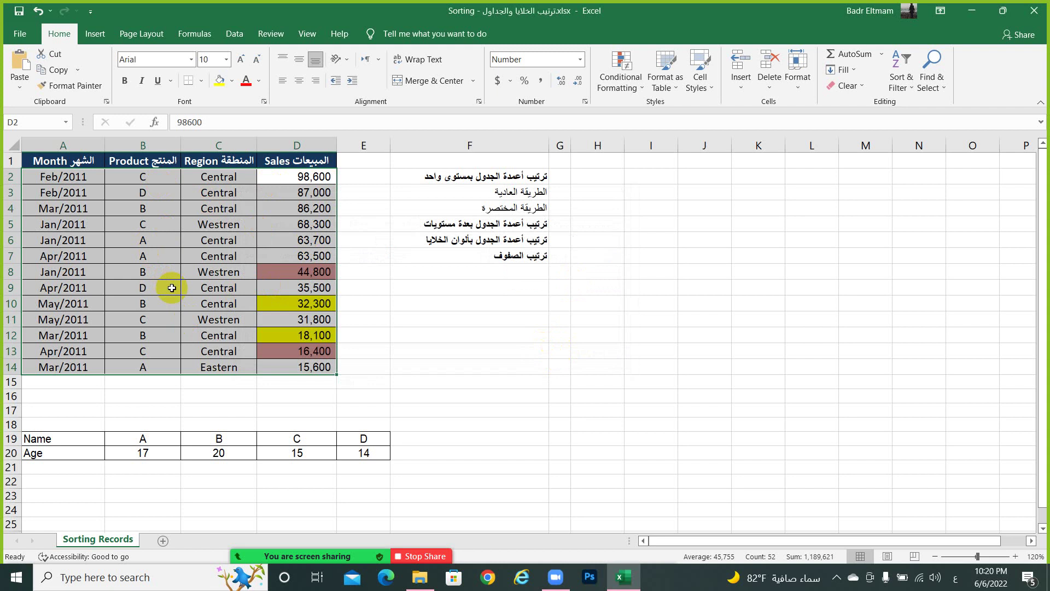
{"action": "left_click", "coordinate": [171, 288]}
{"action": "left_click", "coordinate": [142, 175]}
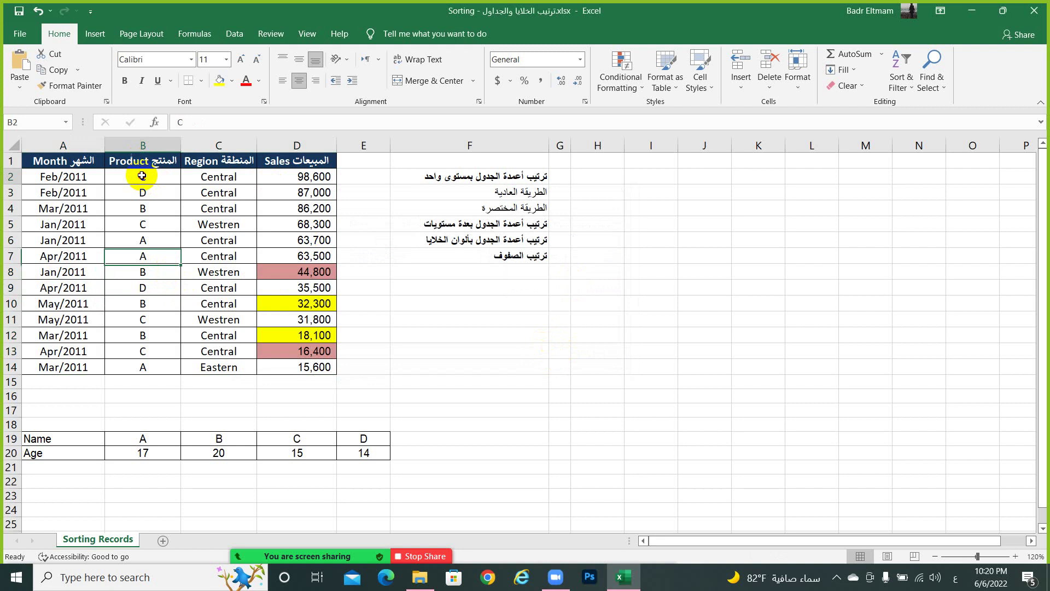
{"action": "left_click_drag", "start_coordinate": [142, 176], "coordinate": [141, 367]}
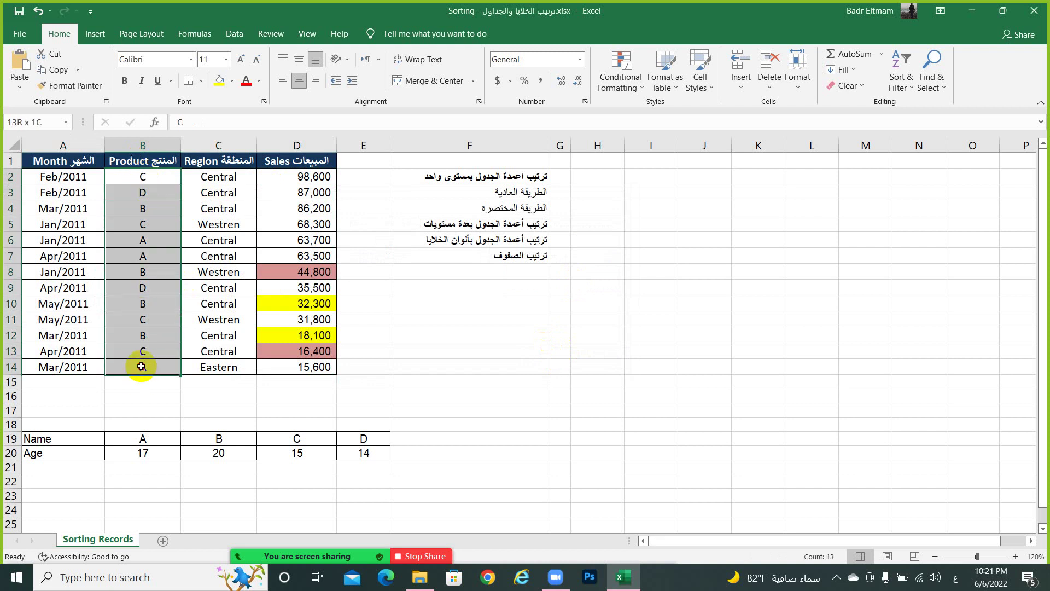
{"action": "left_click", "coordinate": [897, 78]}
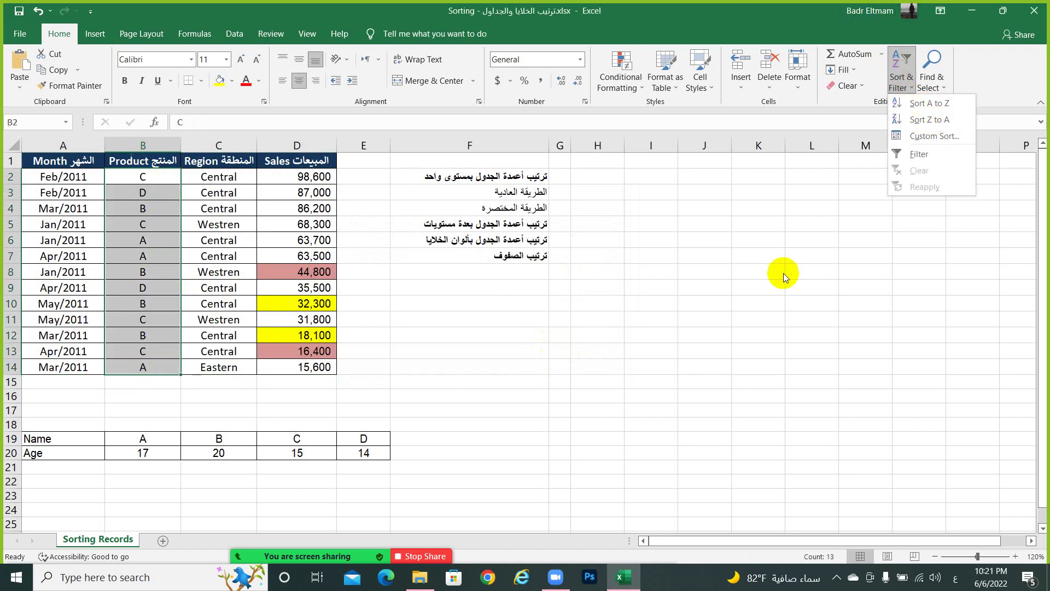
{"action": "left_click", "coordinate": [772, 282]}
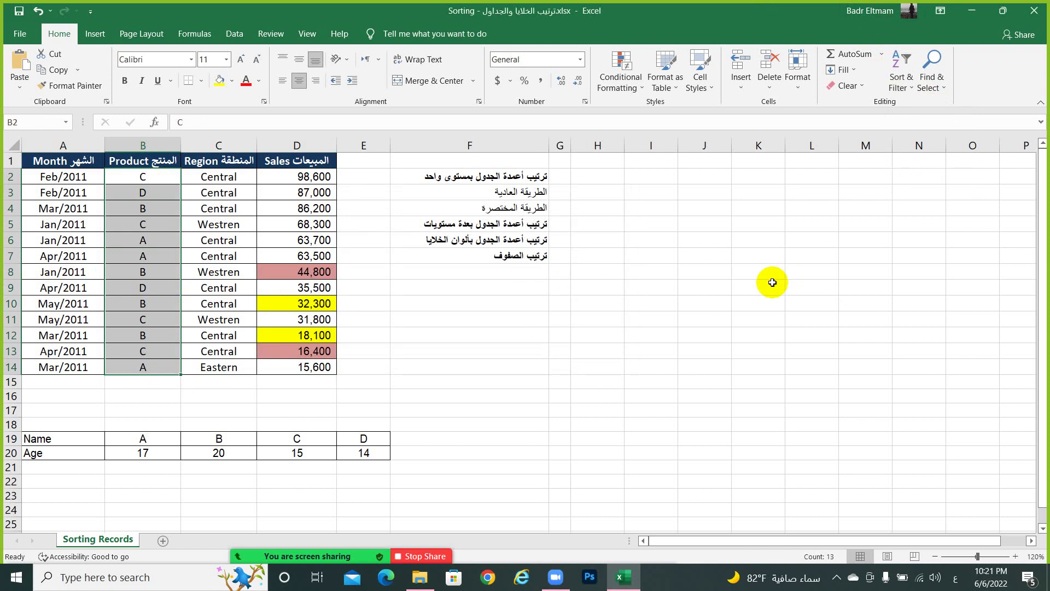
On the Insert tab, browse the Pictures menu and Shapes gallery without inserting anything
{"action": "left_click", "coordinate": [104, 39]}
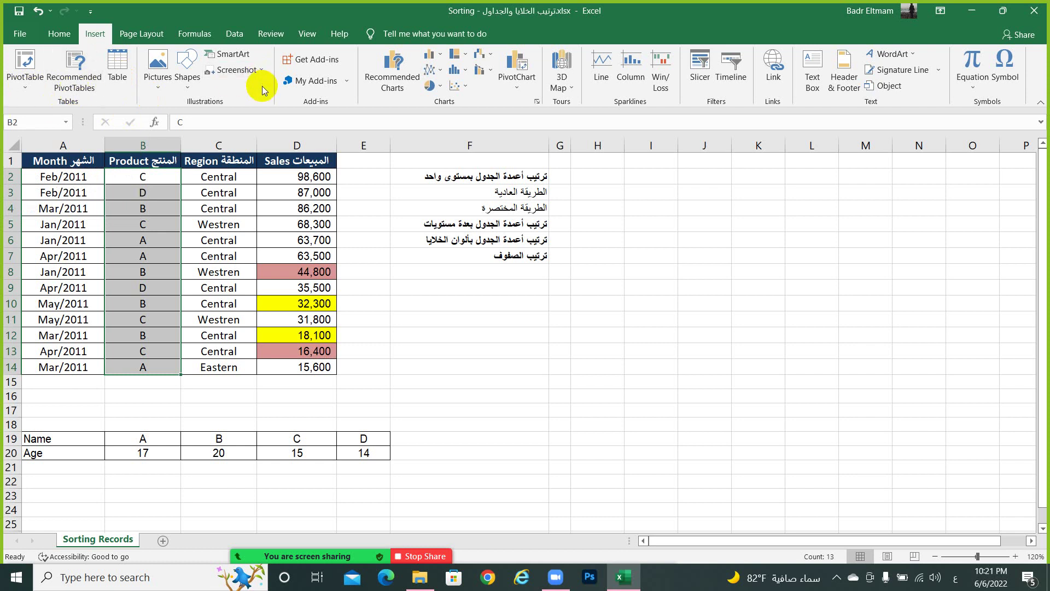
{"action": "left_click", "coordinate": [156, 81]}
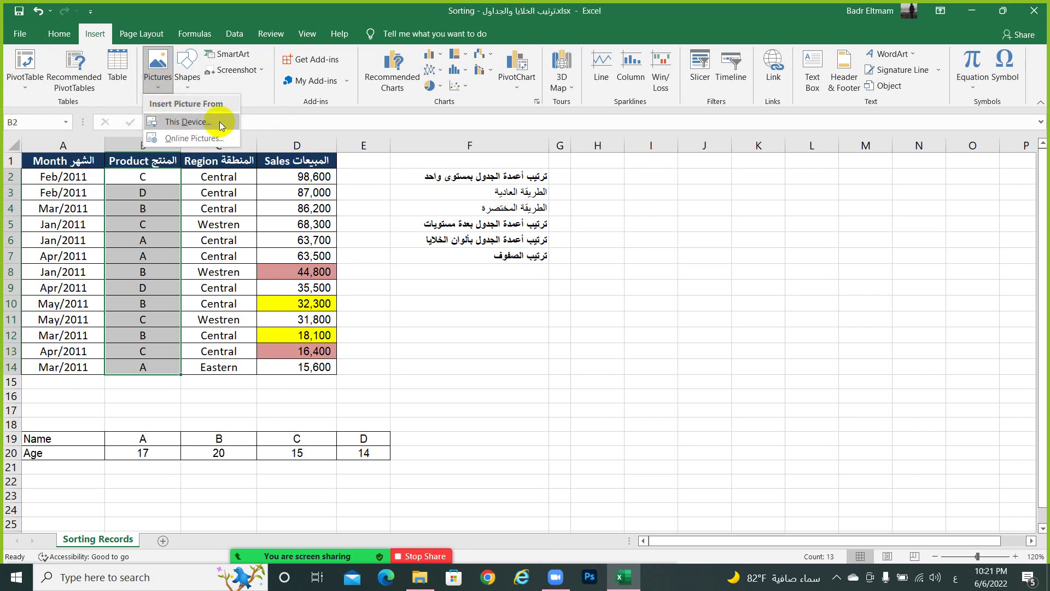
{"action": "left_click", "coordinate": [375, 247]}
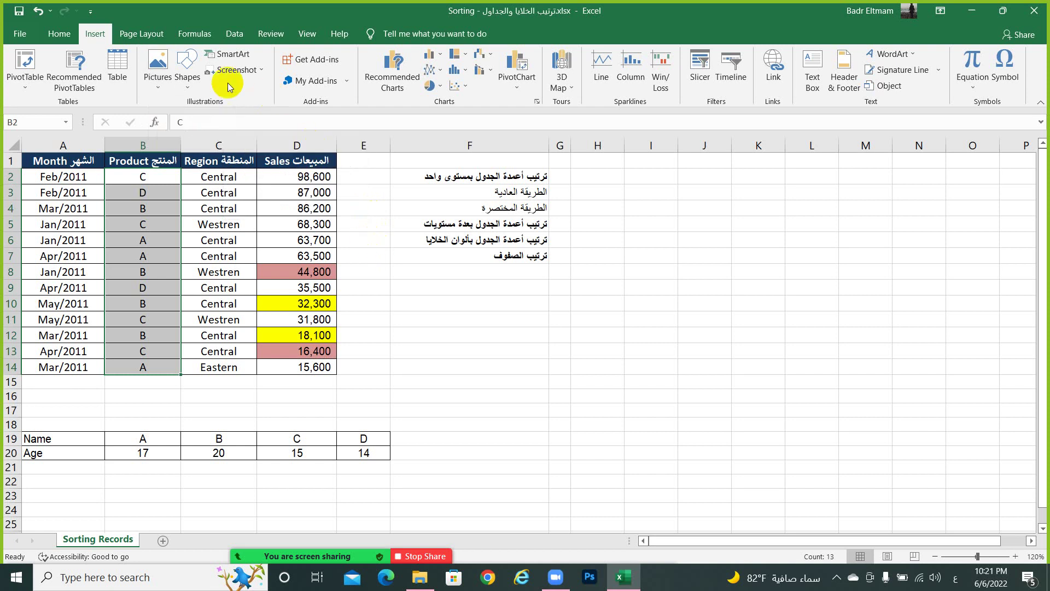
{"action": "left_click", "coordinate": [198, 86]}
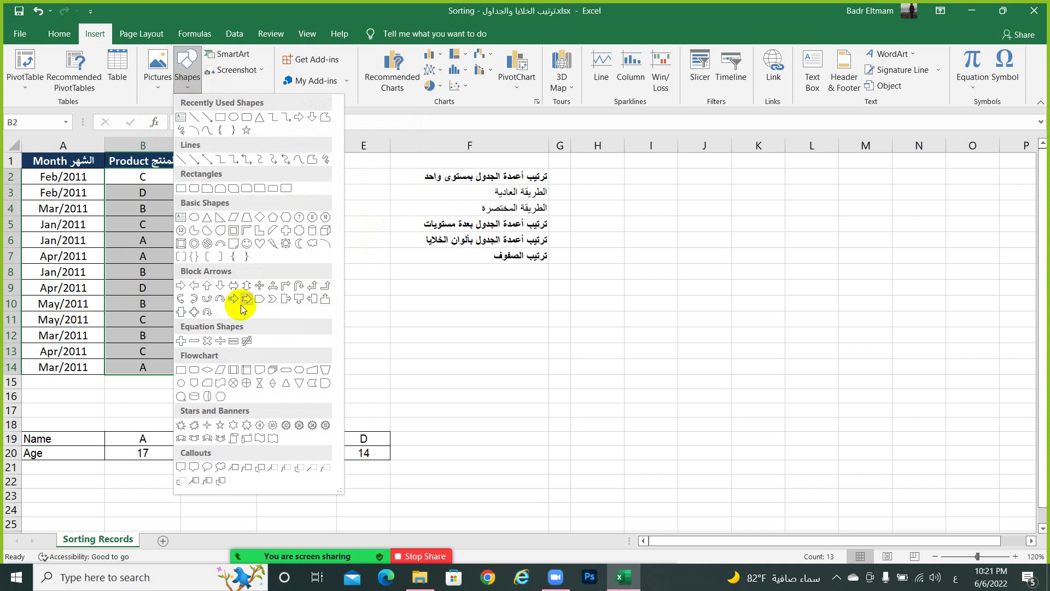
{"action": "left_click", "coordinate": [438, 318]}
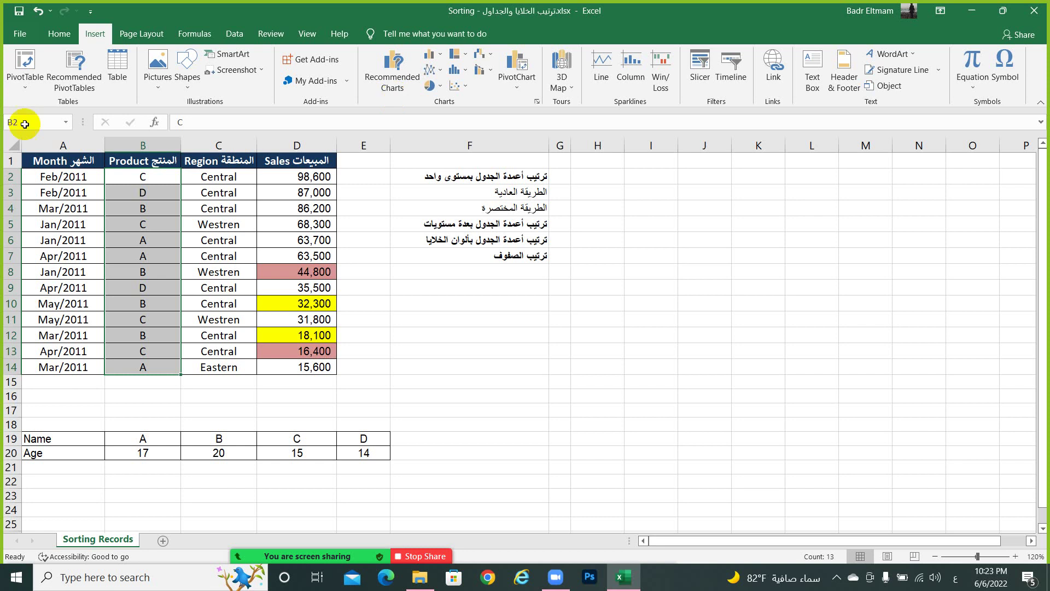
Select the whole sales table A1:D14, including the Month–Sales header row
{"action": "left_click", "coordinate": [44, 162]}
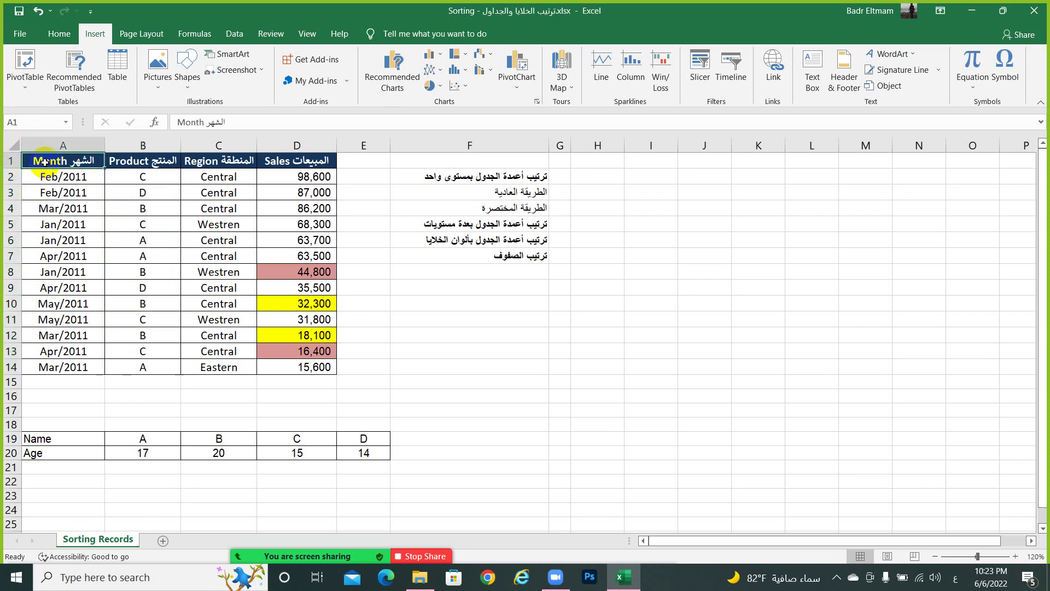
{"action": "mouse_move", "coordinate": [45, 162]}
{"action": "left_mouse_down"}
{"action": "mouse_move", "coordinate": [297, 174]}
{"action": "mouse_move", "coordinate": [287, 256]}
{"action": "mouse_move", "coordinate": [301, 367]}
{"action": "left_mouse_up"}
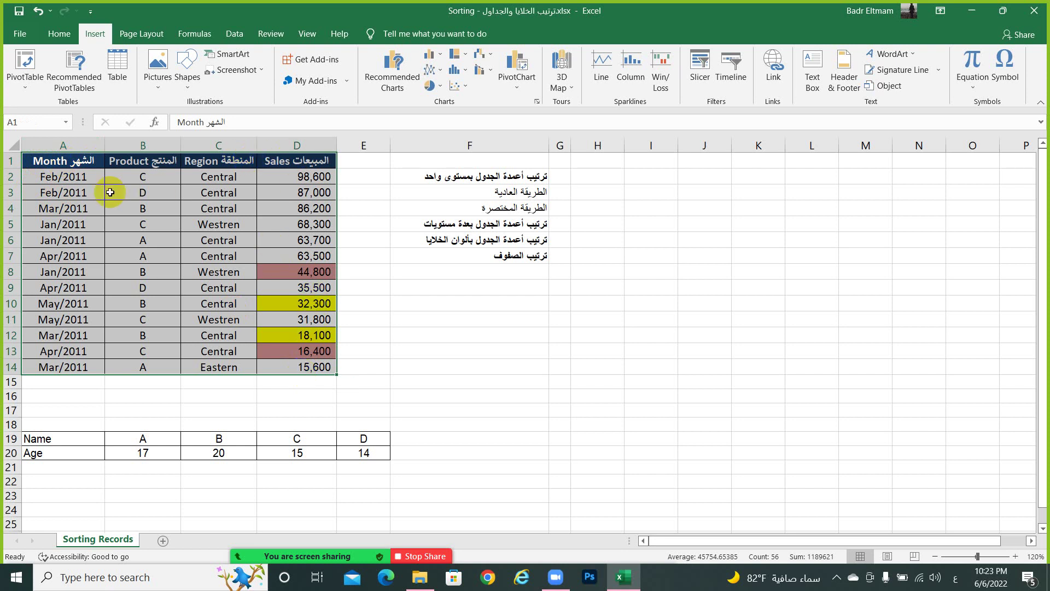
{"action": "left_click", "coordinate": [106, 219]}
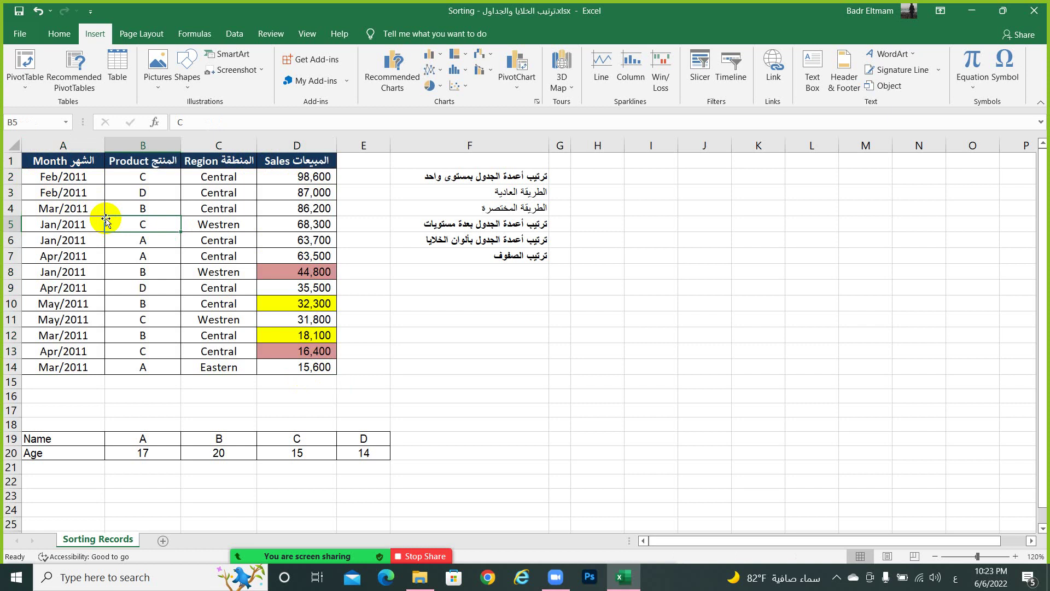
{"action": "left_click", "coordinate": [45, 161]}
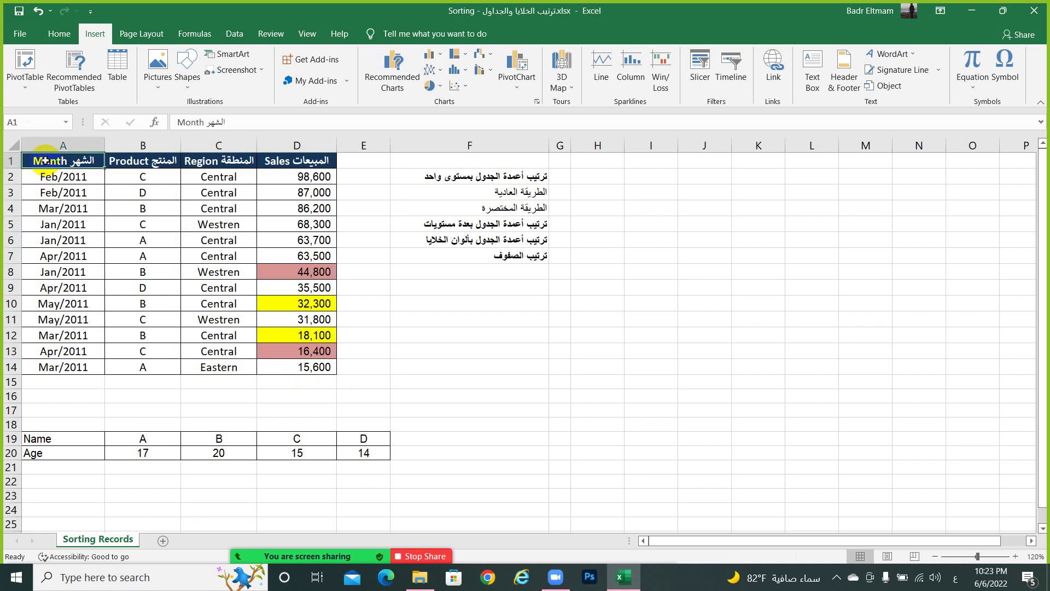
{"action": "left_click_drag", "start_coordinate": [45, 160], "coordinate": [288, 182]}
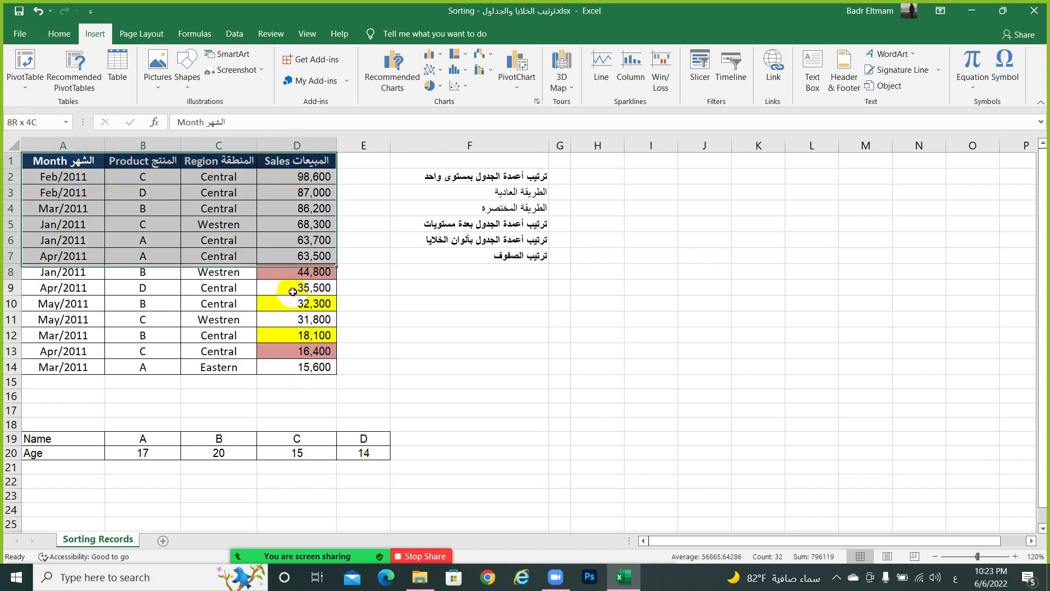
{"action": "left_click_drag", "start_coordinate": [288, 182], "coordinate": [303, 368]}
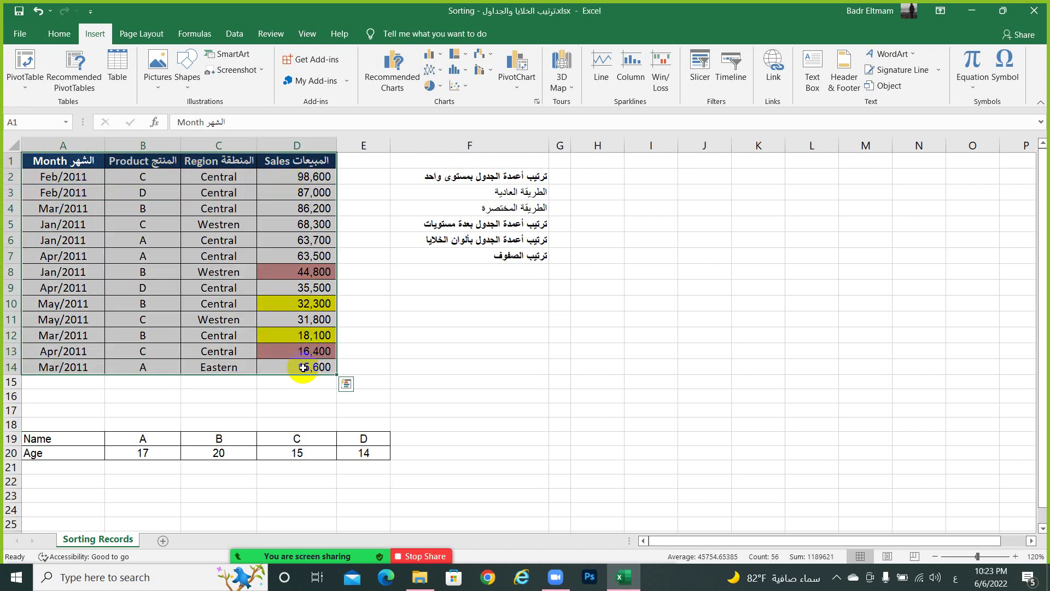
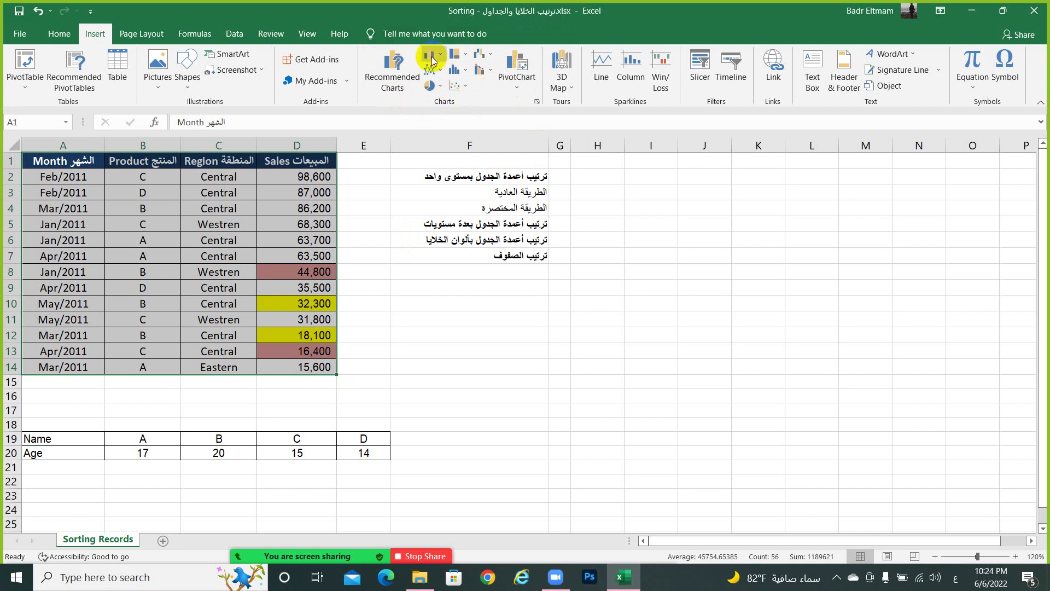
Show All Charts for the sales table and preview line, pie, bar, area, scatter, stock, surface, radar and treemap types
{"action": "left_click", "coordinate": [536, 102]}
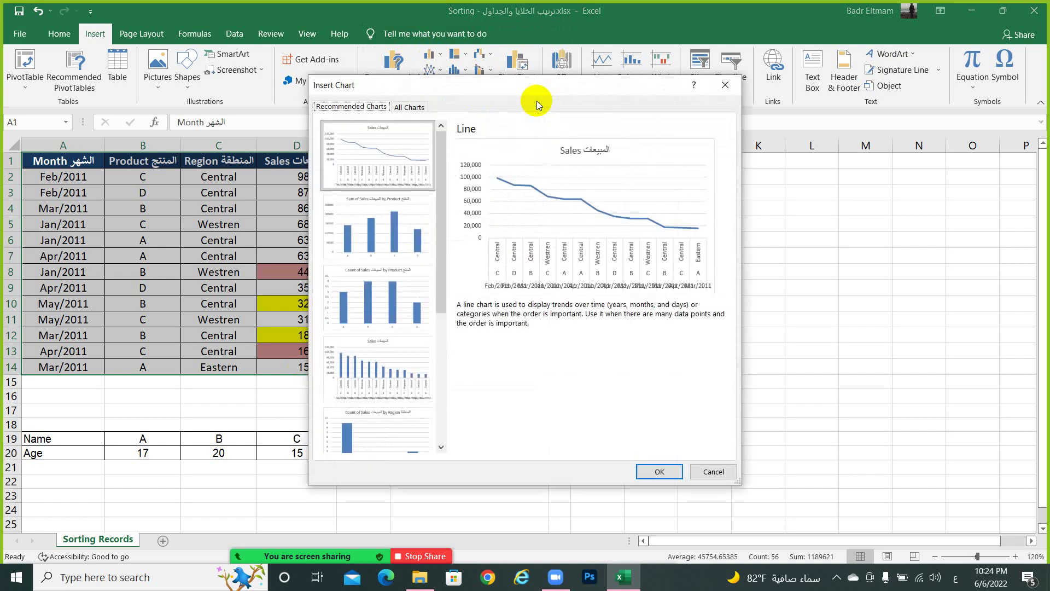
{"action": "left_click", "coordinate": [405, 108]}
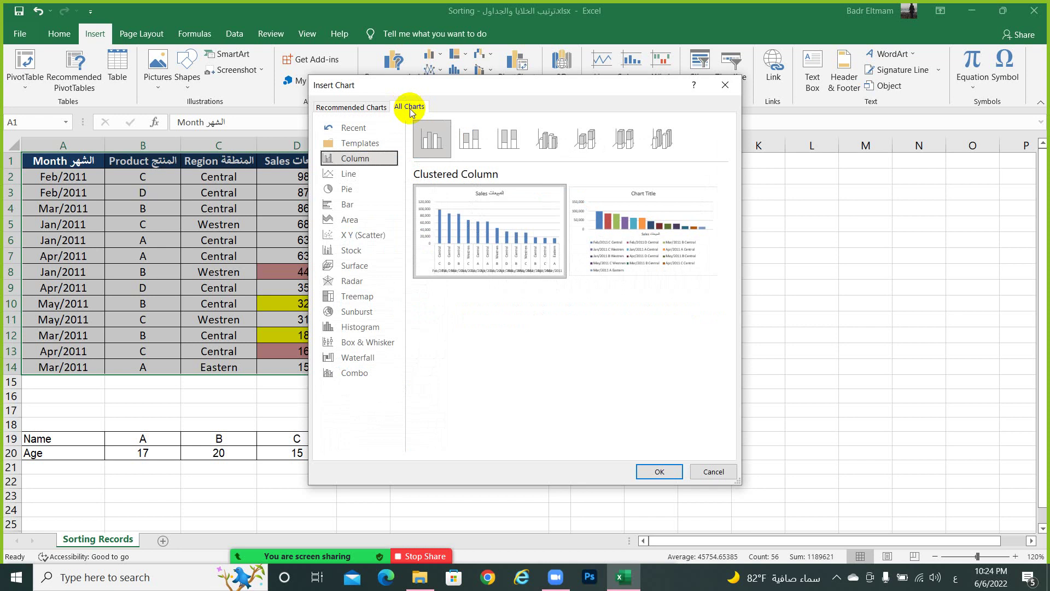
{"action": "left_click", "coordinate": [352, 172]}
{"action": "left_click", "coordinate": [348, 189]}
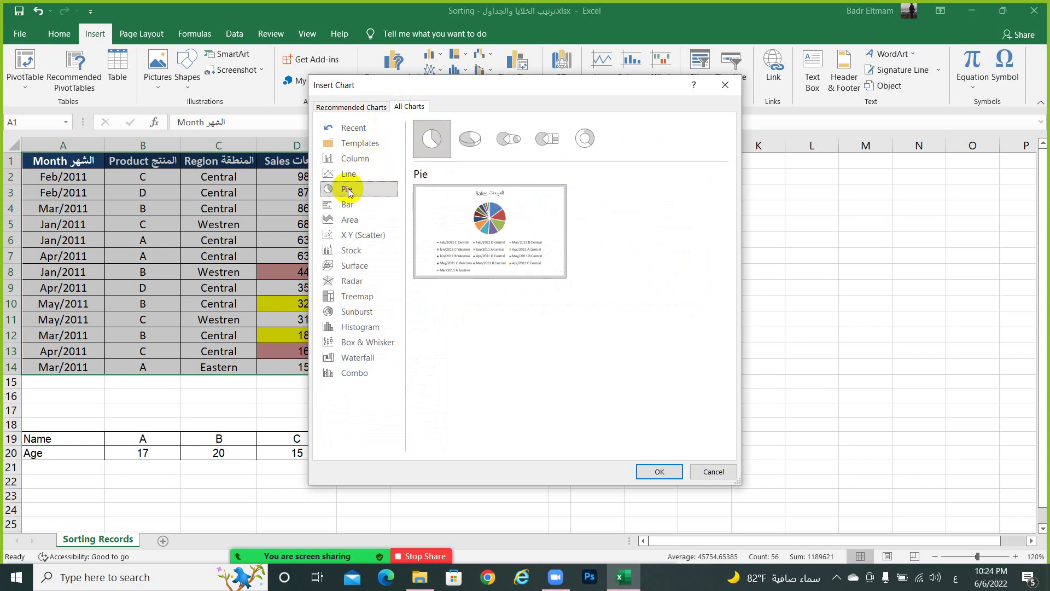
{"action": "left_click", "coordinate": [348, 205]}
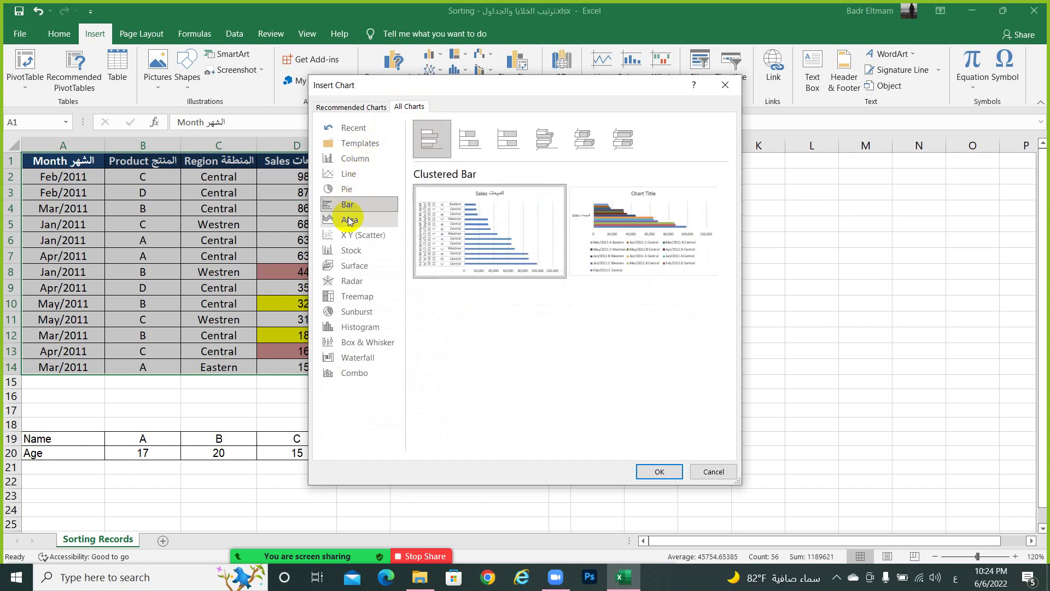
{"action": "left_click", "coordinate": [349, 220]}
{"action": "left_click", "coordinate": [349, 234]}
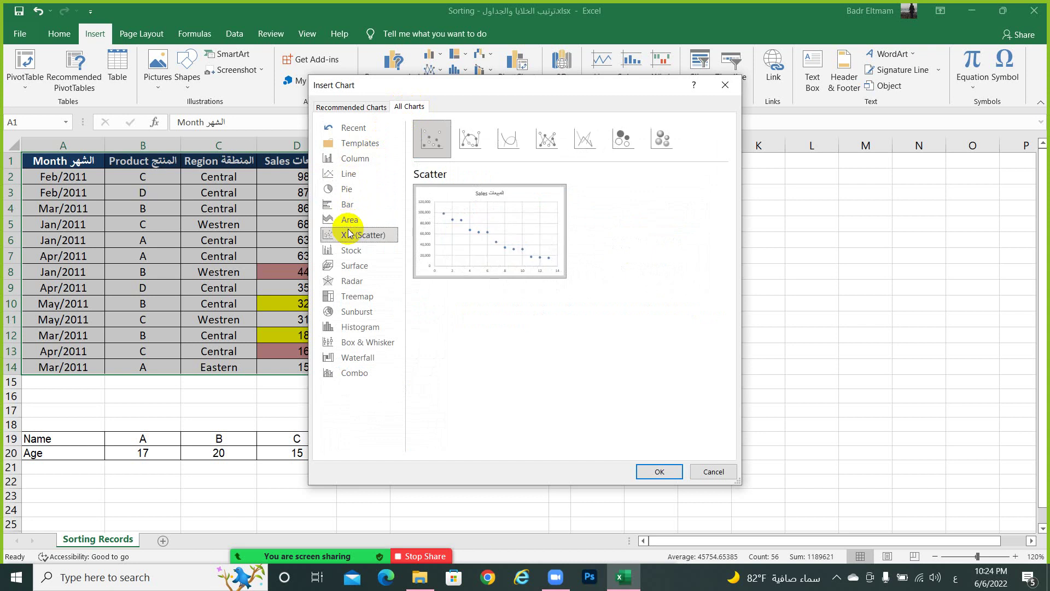
{"action": "left_click", "coordinate": [350, 250]}
{"action": "left_click", "coordinate": [350, 267]}
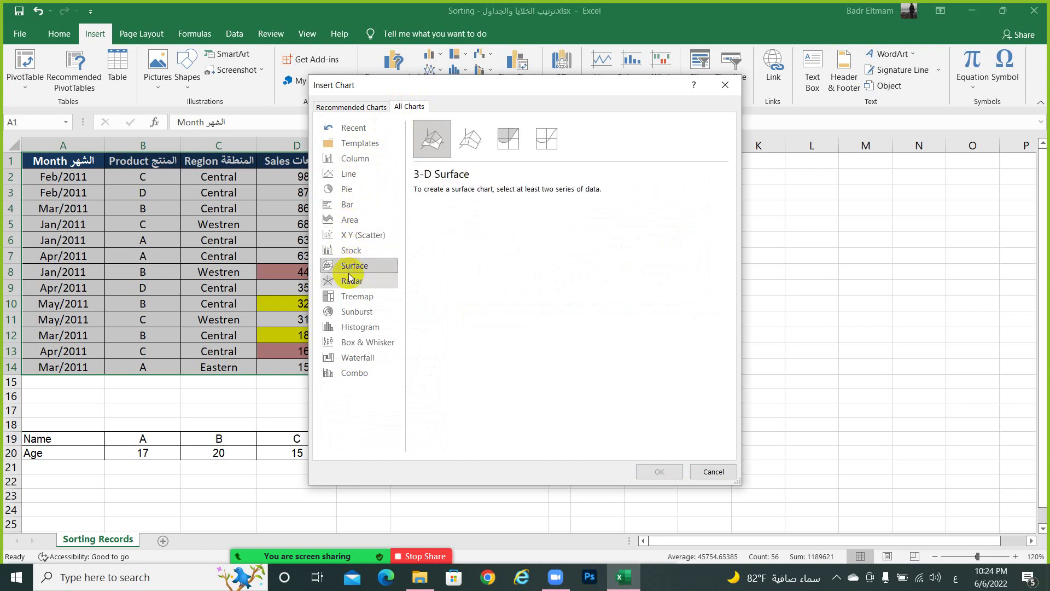
{"action": "left_click", "coordinate": [350, 281]}
{"action": "left_click", "coordinate": [349, 296]}
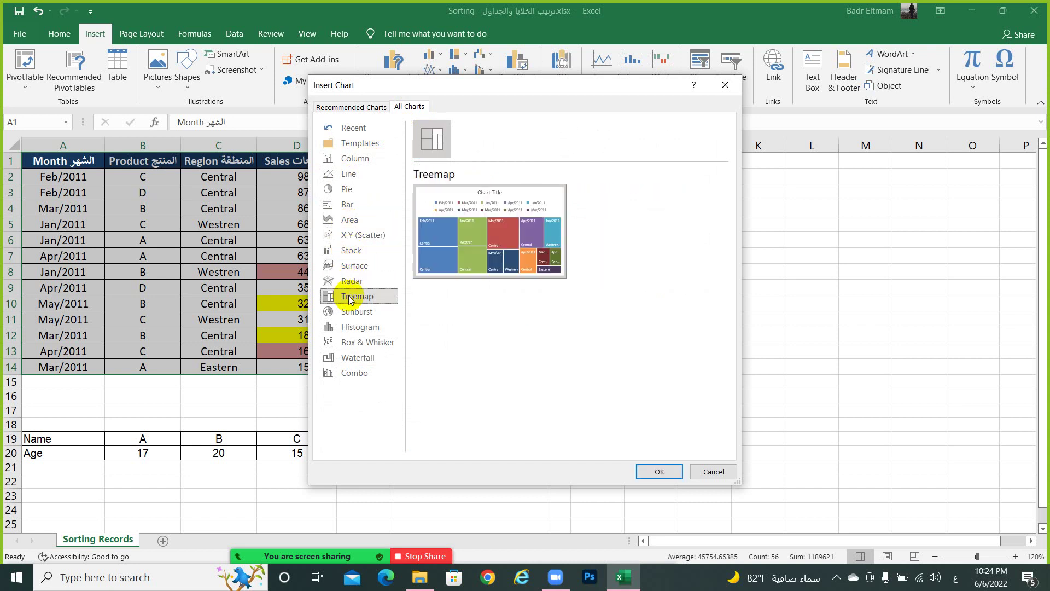
After comparing column, line and bar previews, insert a 100% Stacked Column chart of Sales
{"action": "left_click", "coordinate": [361, 158]}
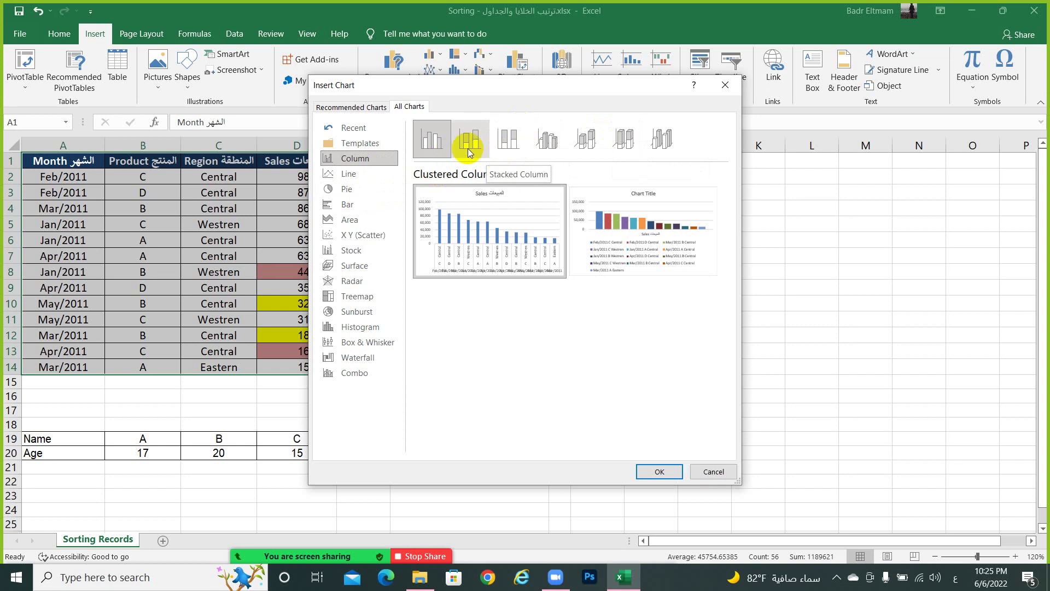
{"action": "left_click", "coordinate": [386, 172]}
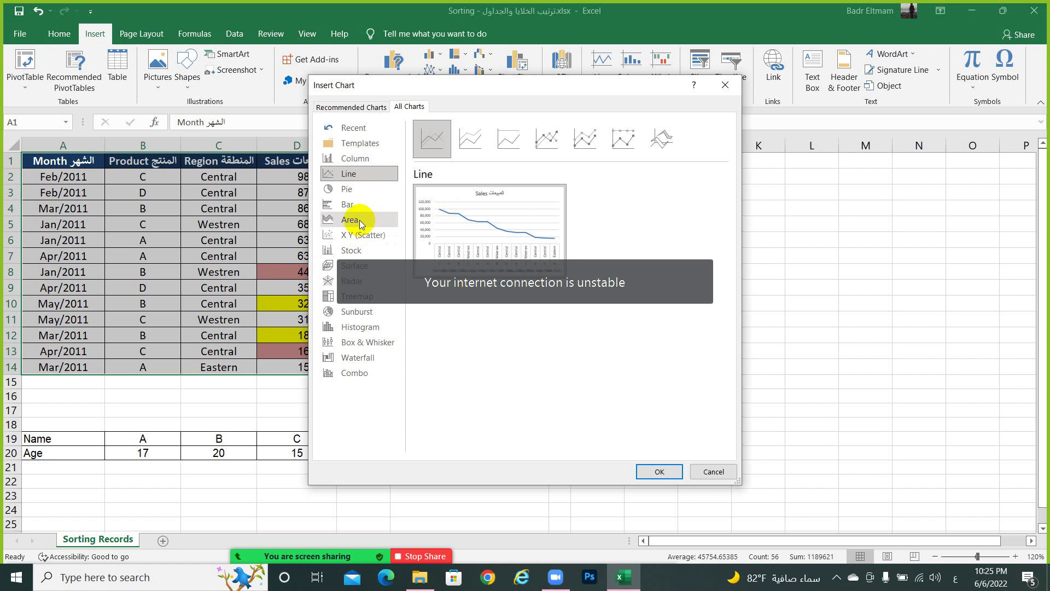
{"action": "left_click", "coordinate": [345, 205]}
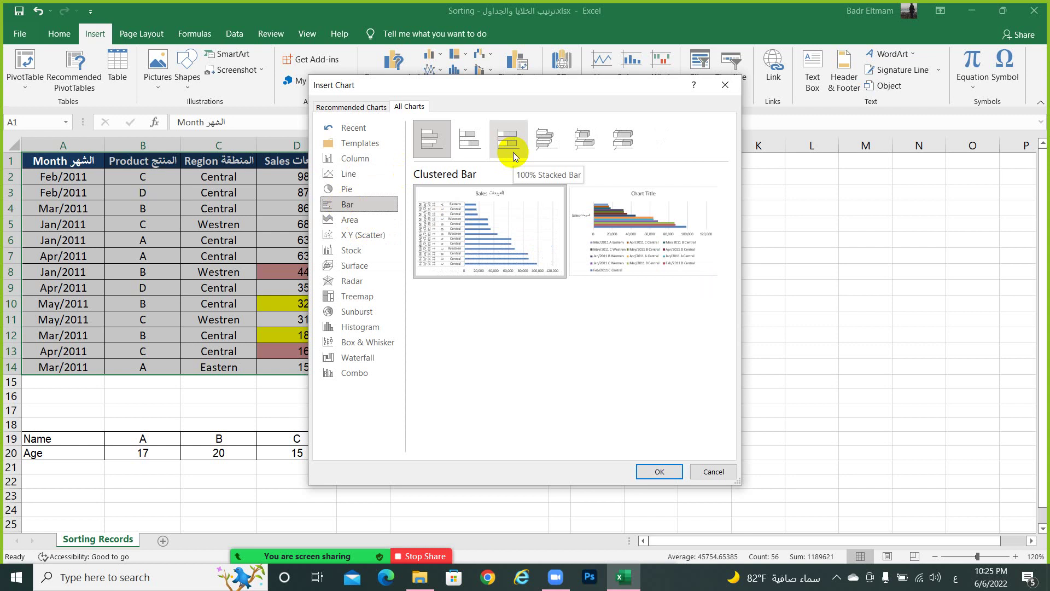
{"action": "left_click", "coordinate": [345, 163]}
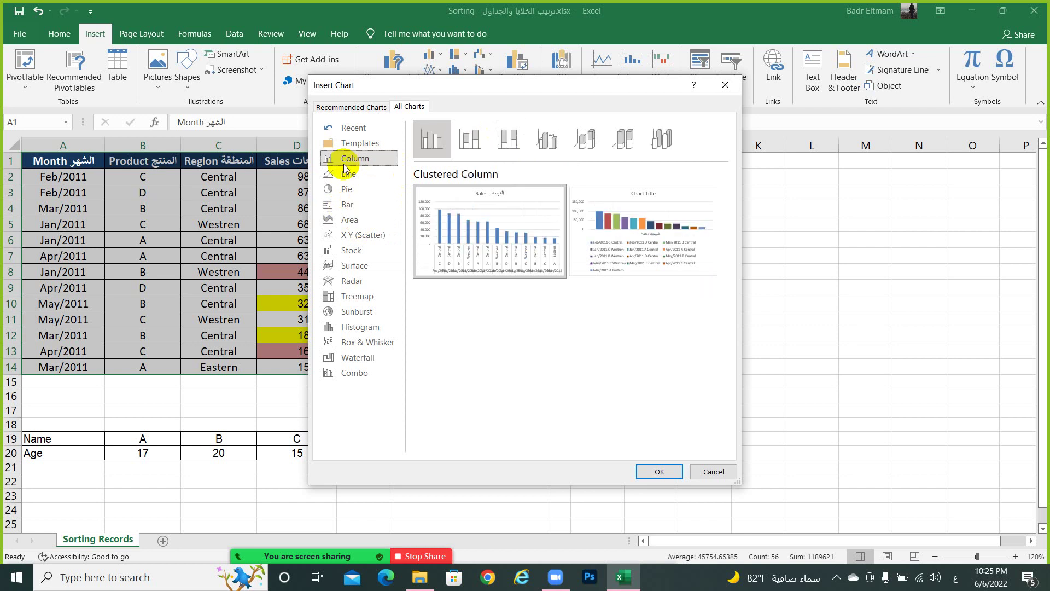
{"action": "left_click", "coordinate": [528, 148]}
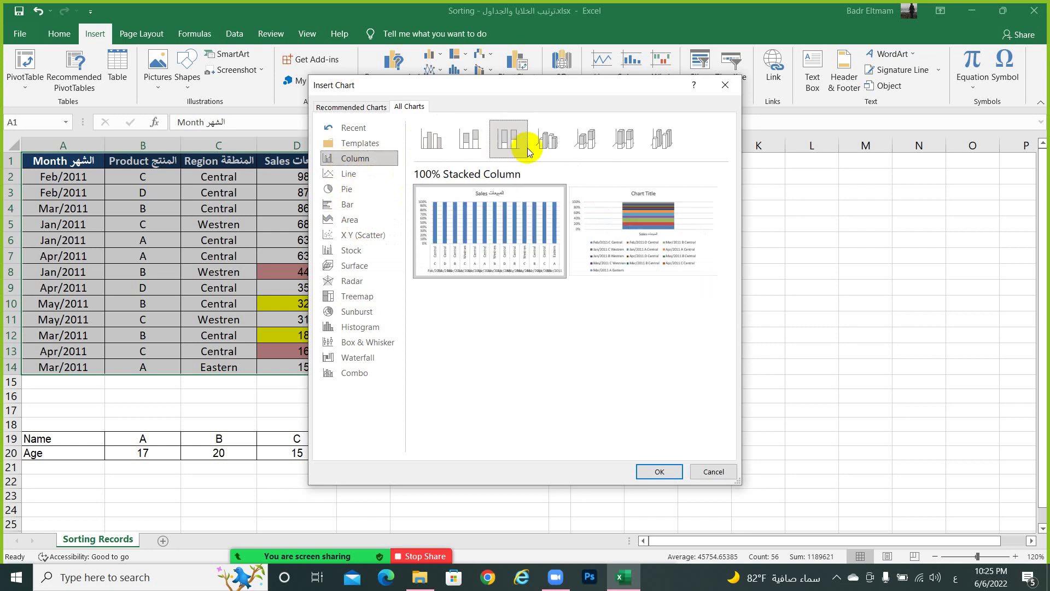
{"action": "left_click", "coordinate": [658, 472]}
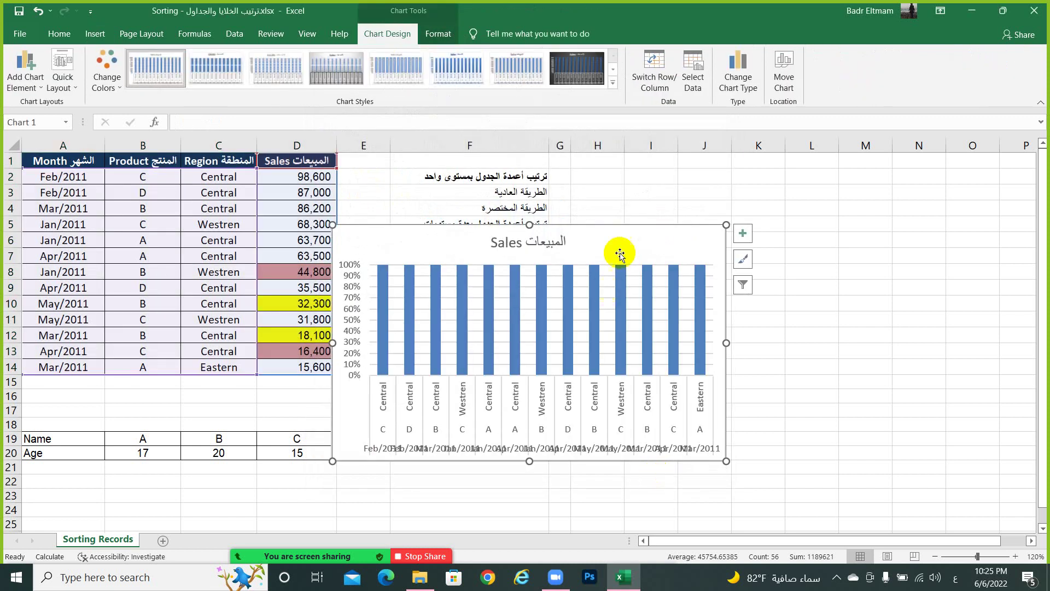
Drag the column chart aside, select its whole chart area and delete it
{"action": "left_click_drag", "start_coordinate": [619, 253], "coordinate": [892, 172]}
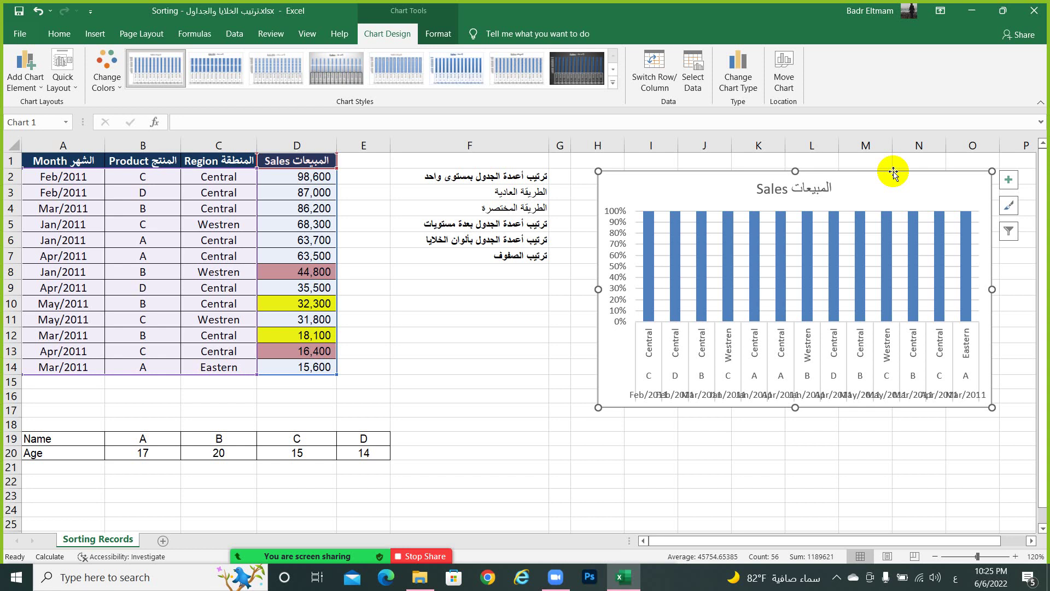
{"action": "key", "text": "Down"}
{"action": "left_click", "coordinate": [687, 175]}
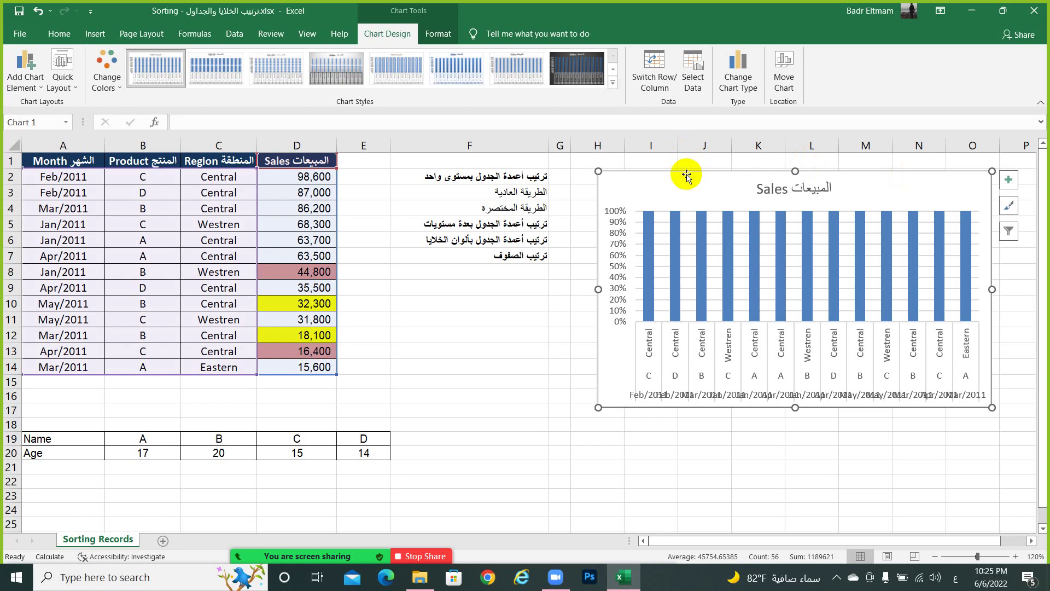
{"action": "key", "text": "Delete"}
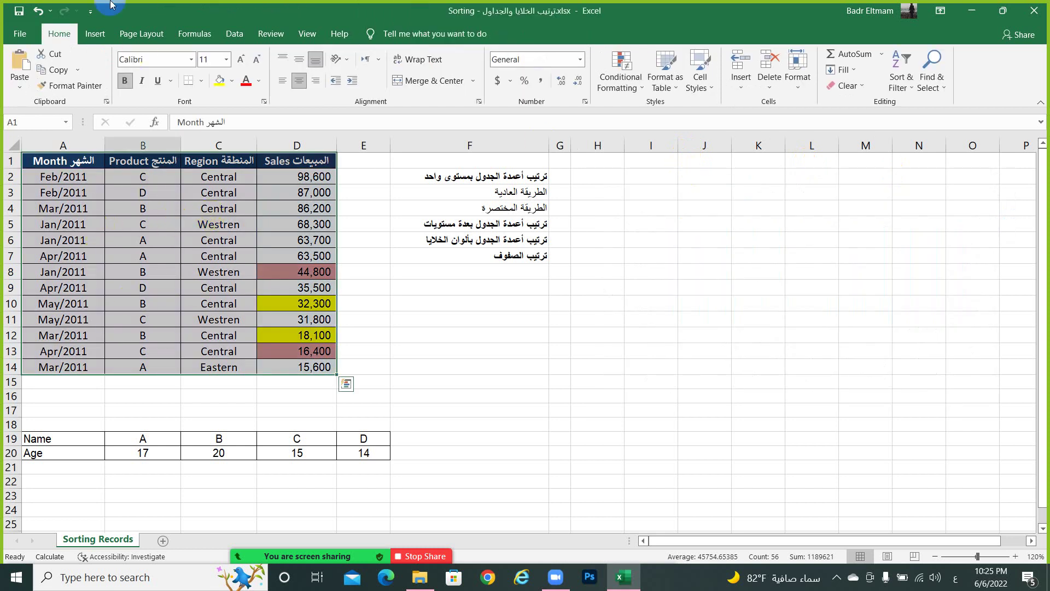
From All Charts > Pie, insert a 3-D Pie chart of Sales after previewing Bar of Pie and Doughnut
{"action": "left_click", "coordinate": [96, 35]}
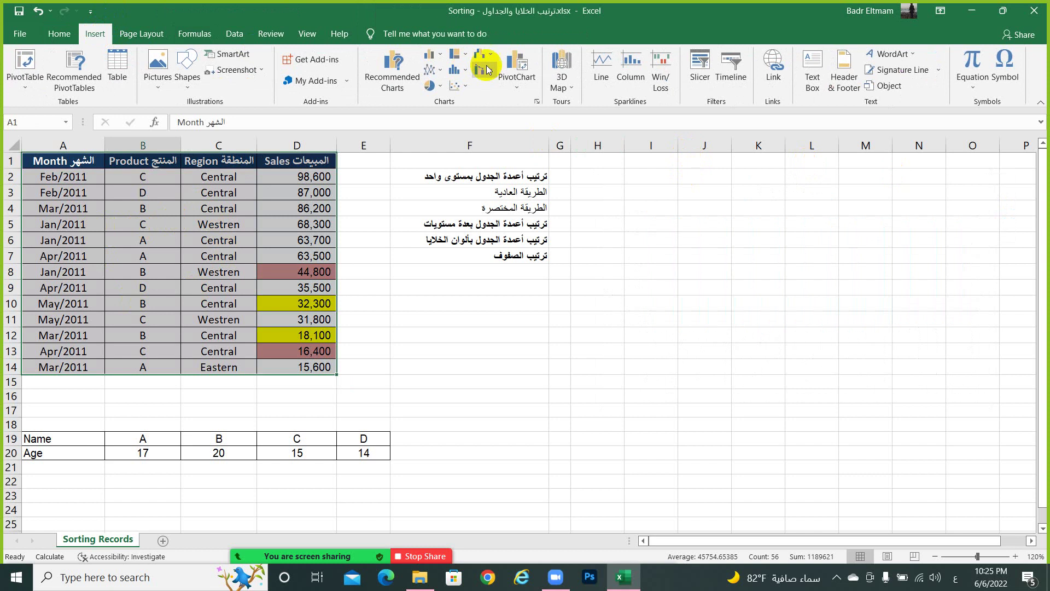
{"action": "left_click", "coordinate": [537, 102]}
{"action": "left_click", "coordinate": [411, 110]}
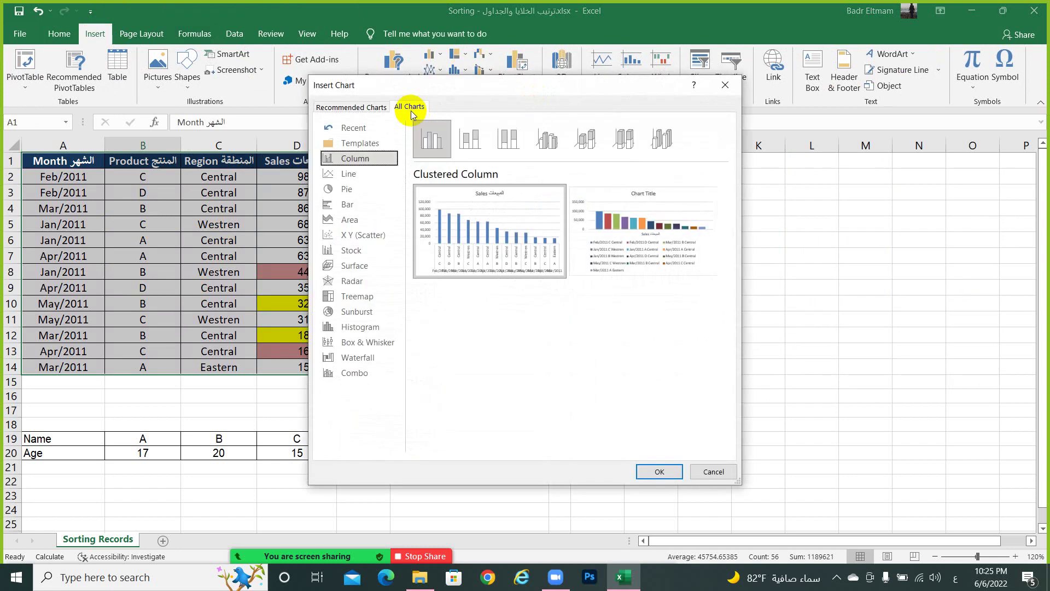
{"action": "left_click", "coordinate": [349, 188]}
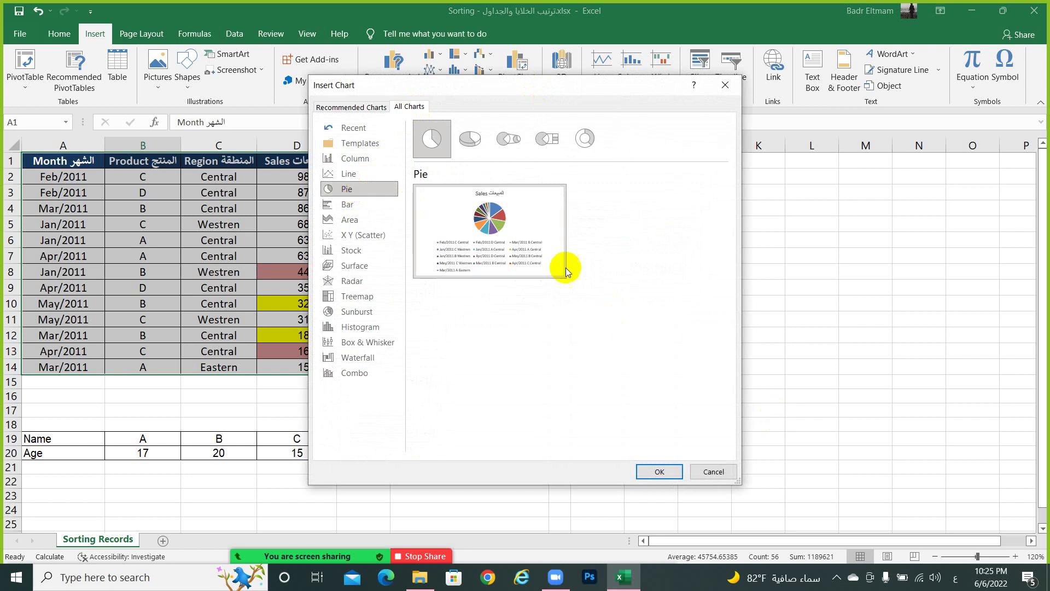
{"action": "left_click", "coordinate": [549, 139]}
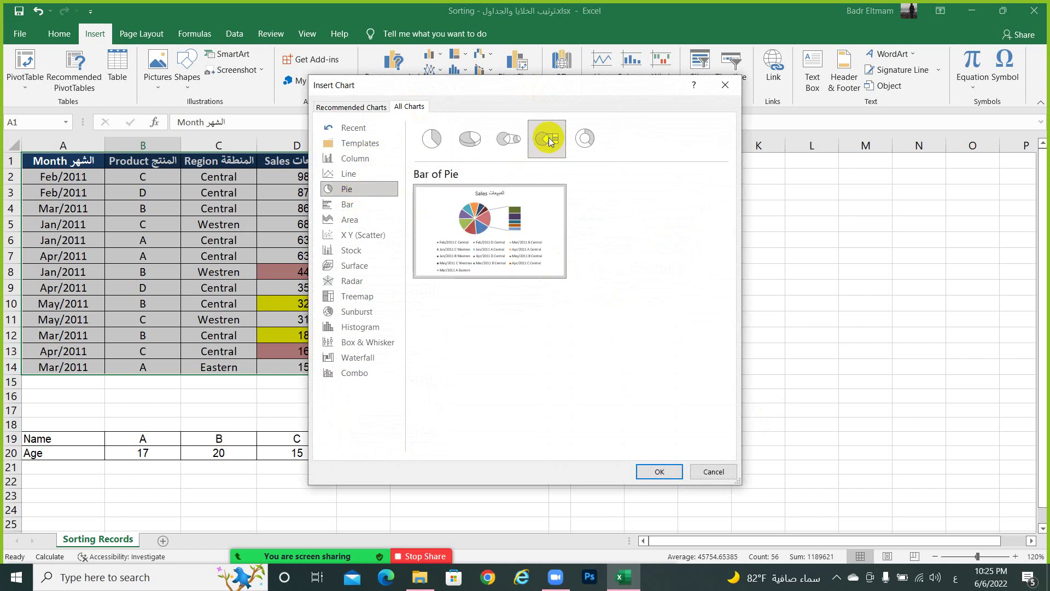
{"action": "left_click", "coordinate": [585, 138]}
{"action": "left_click", "coordinate": [469, 141]}
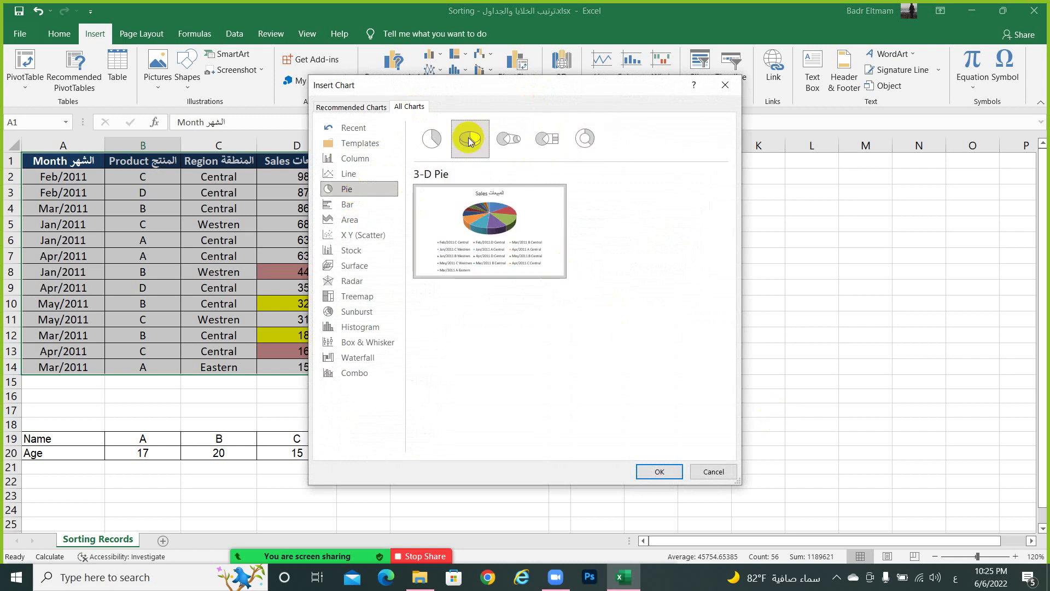
{"action": "left_click", "coordinate": [655, 470]}
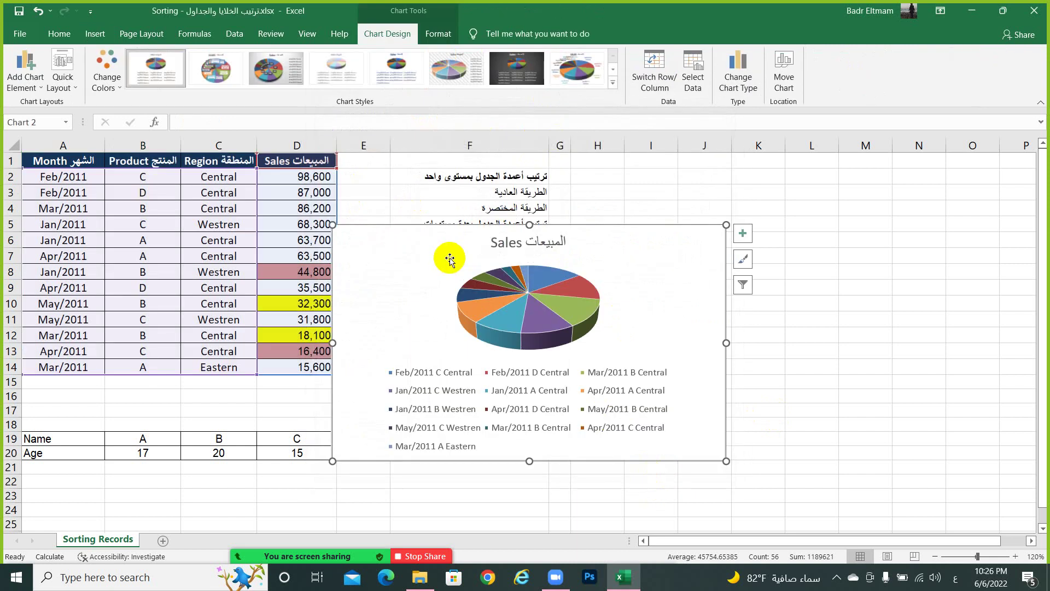
Drag the 3-D pie chart right and up so it covers columns G–N from row 1
{"action": "mouse_move", "coordinate": [451, 258]}
{"action": "left_mouse_down"}
{"action": "mouse_move", "coordinate": [685, 245]}
{"action": "mouse_move", "coordinate": [679, 209]}
{"action": "left_mouse_up"}
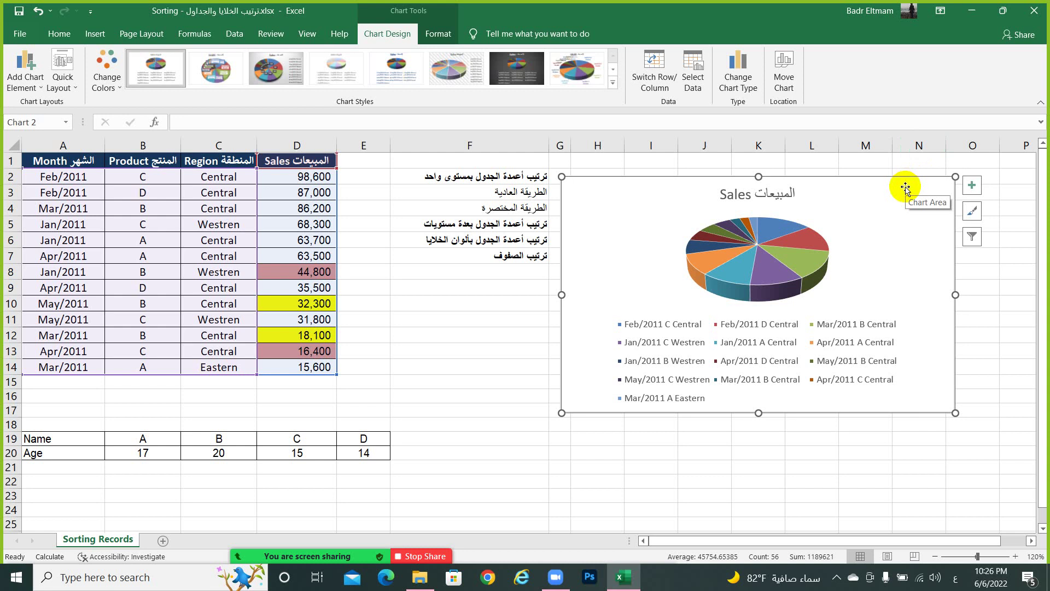
{"action": "left_click_drag", "start_coordinate": [905, 188], "coordinate": [896, 162]}
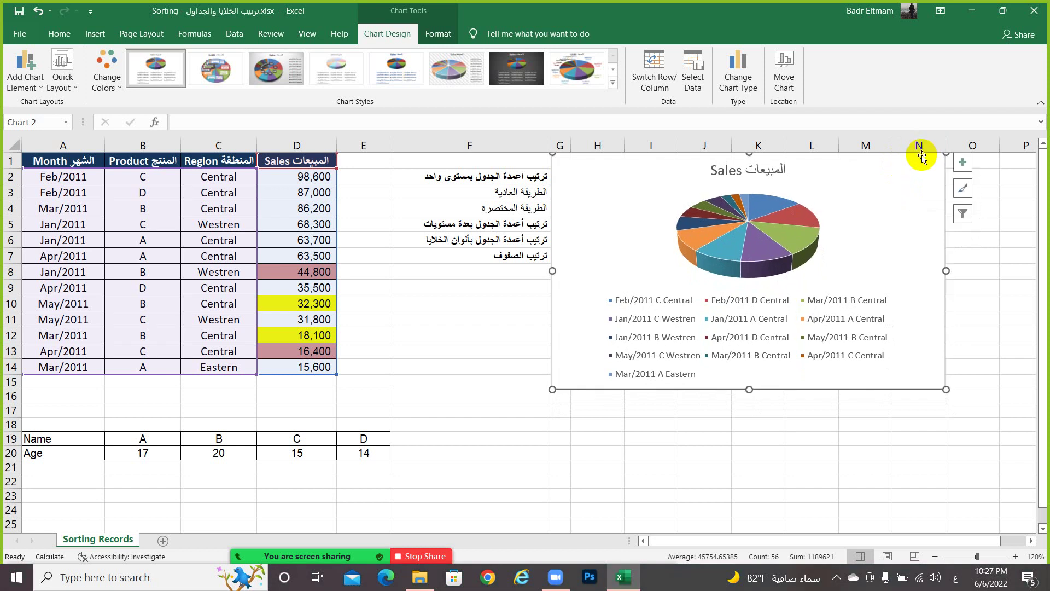
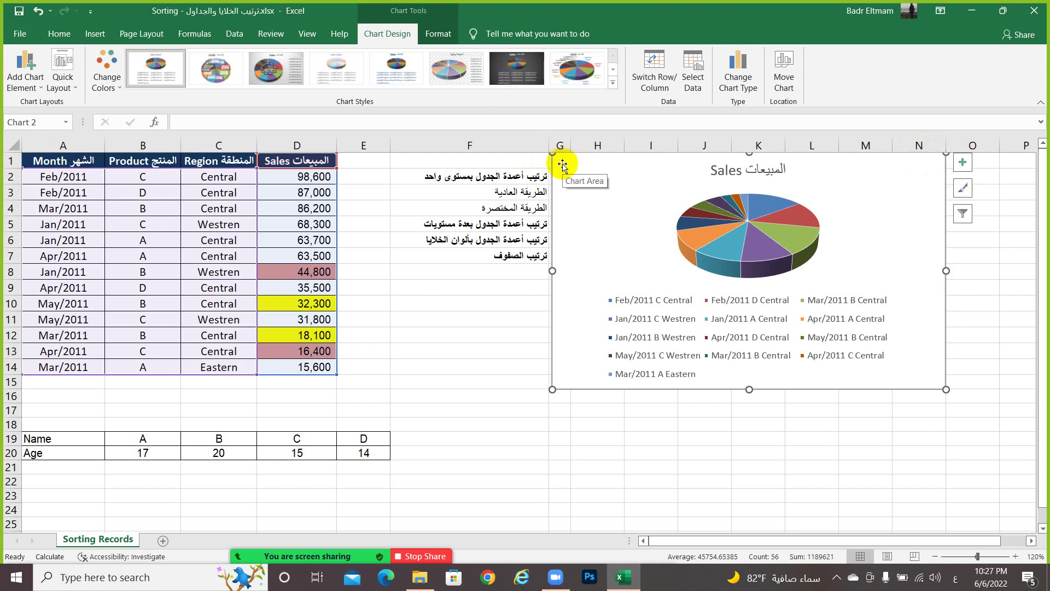
Drag the Sales pie chart left until it sits right beside the data table
{"action": "left_click", "coordinate": [607, 202]}
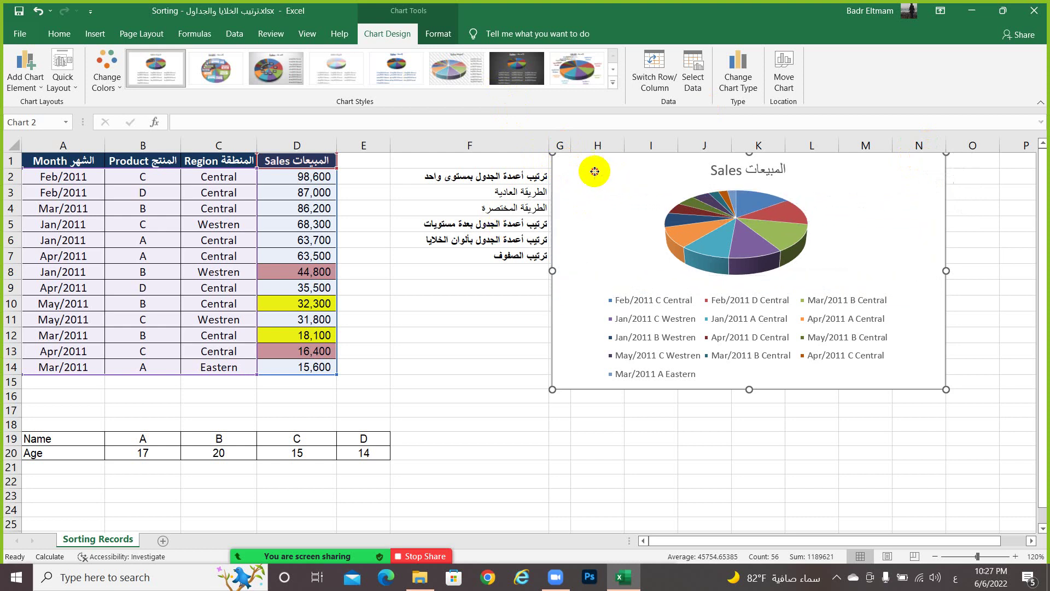
{"action": "mouse_move", "coordinate": [588, 169]}
{"action": "left_mouse_down"}
{"action": "mouse_move", "coordinate": [423, 198]}
{"action": "mouse_move", "coordinate": [400, 173]}
{"action": "left_mouse_up"}
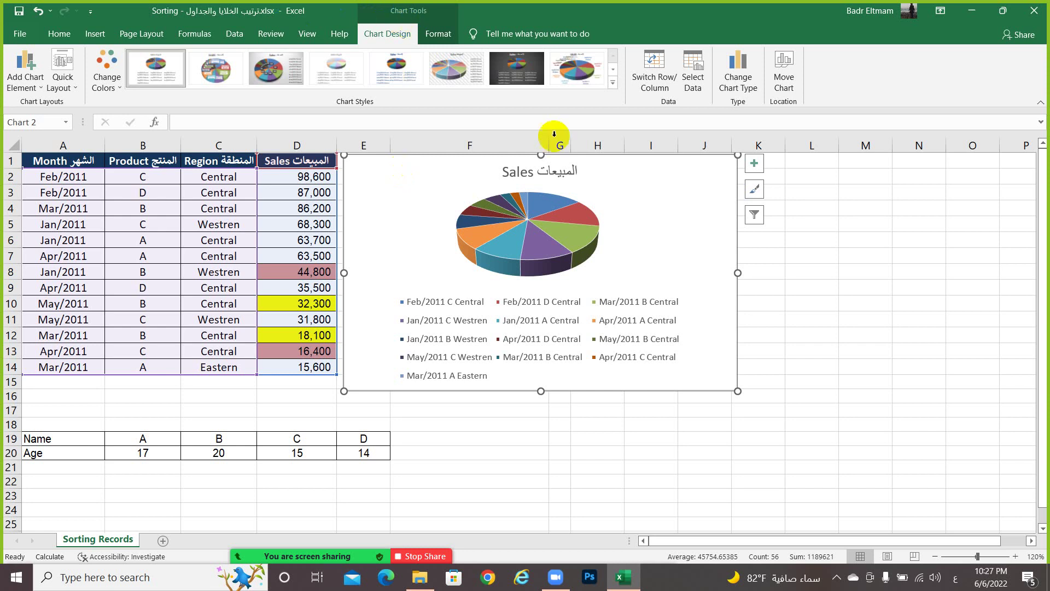
{"action": "left_click", "coordinate": [858, 222]}
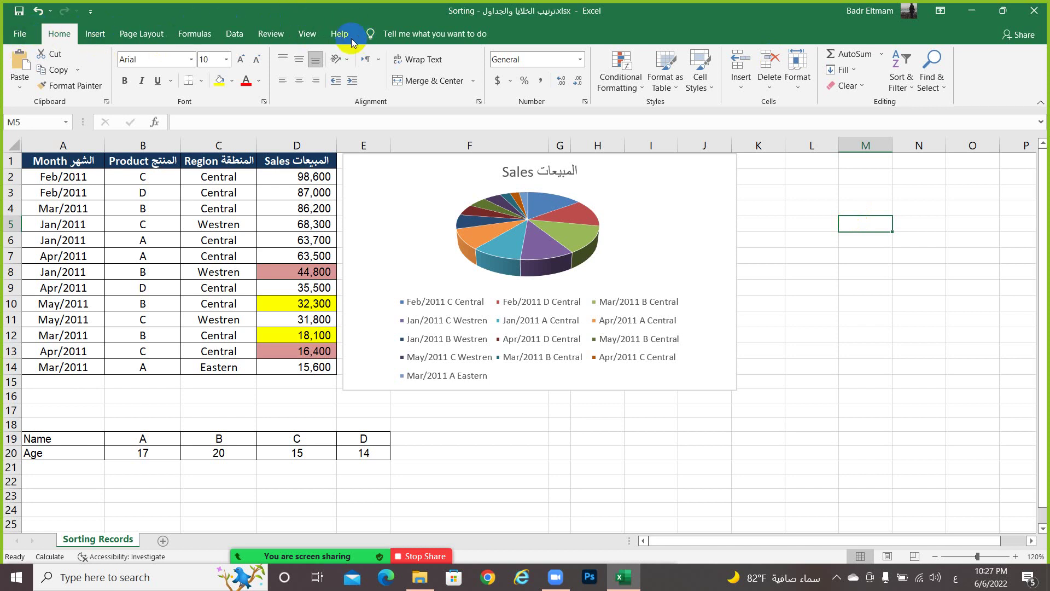
Select the pie chart and browse its Format and Chart Design options
{"action": "left_click", "coordinate": [392, 173]}
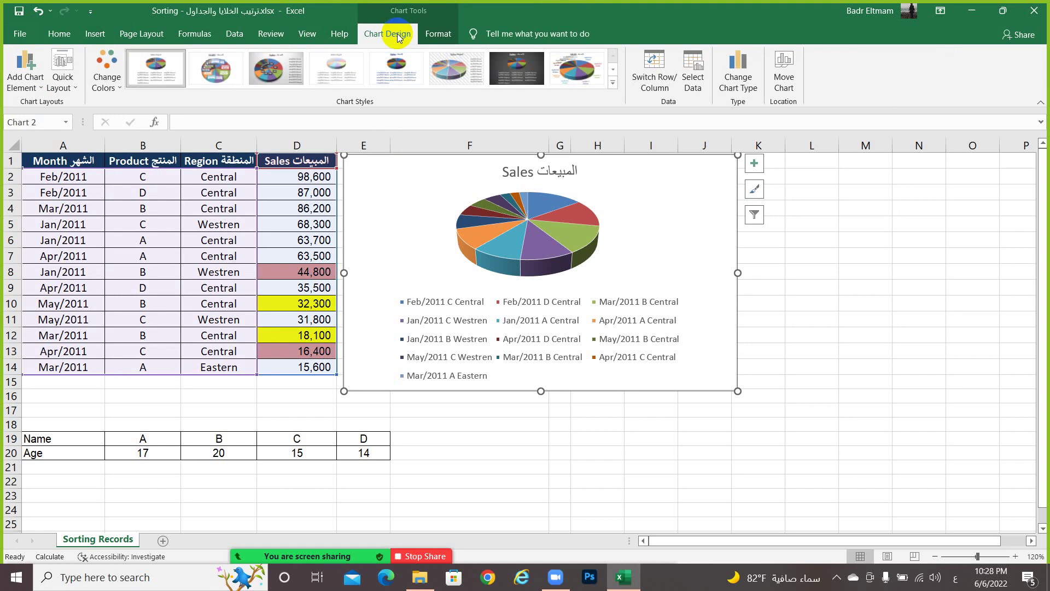
{"action": "left_click", "coordinate": [428, 41]}
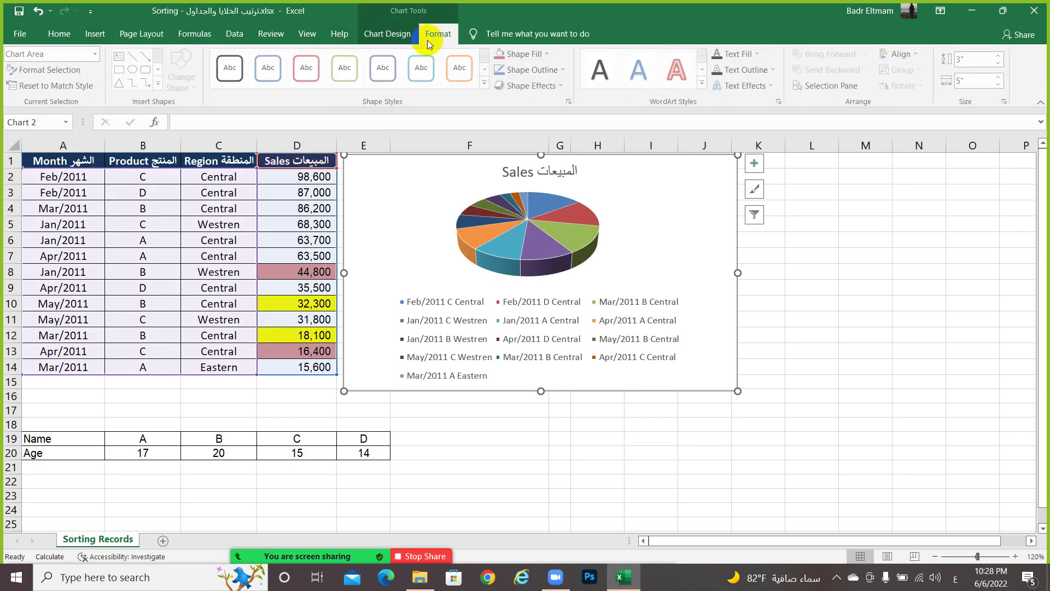
{"action": "left_click", "coordinate": [390, 36]}
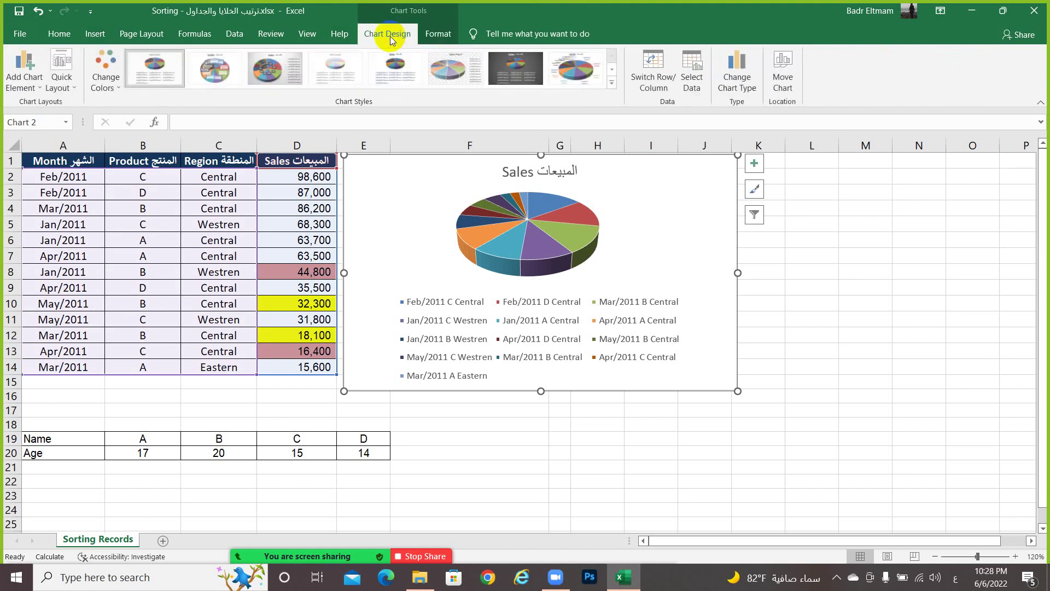
{"action": "left_click", "coordinate": [446, 34]}
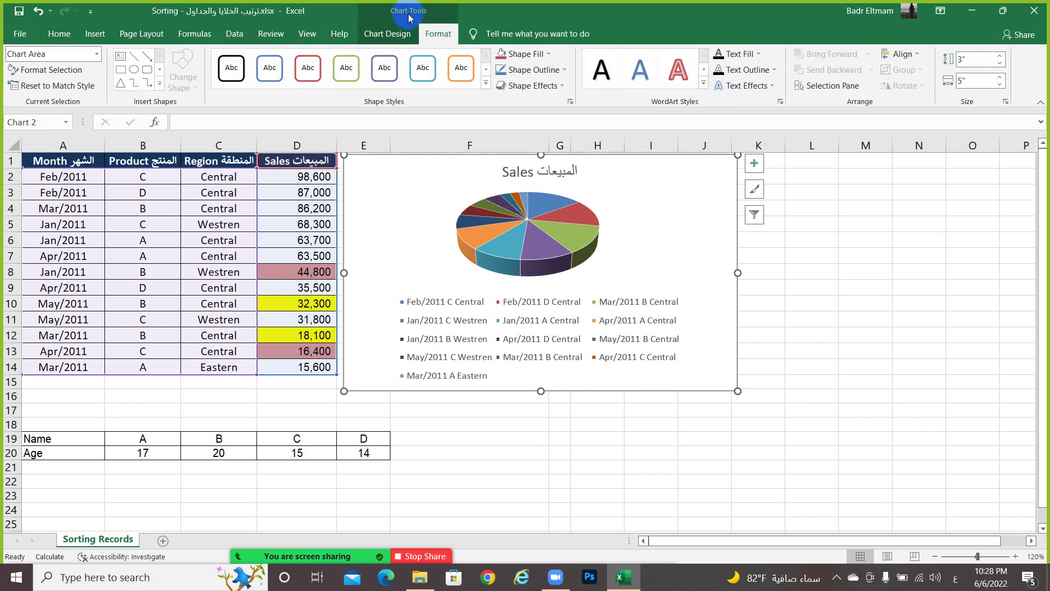
{"action": "left_click", "coordinate": [397, 34]}
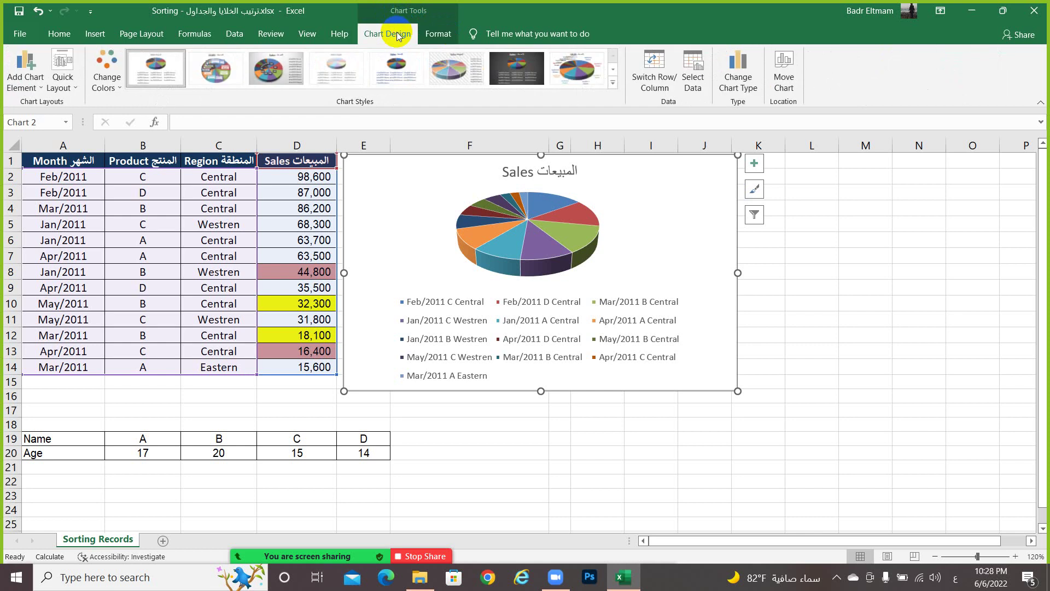
{"action": "left_click", "coordinate": [37, 86]}
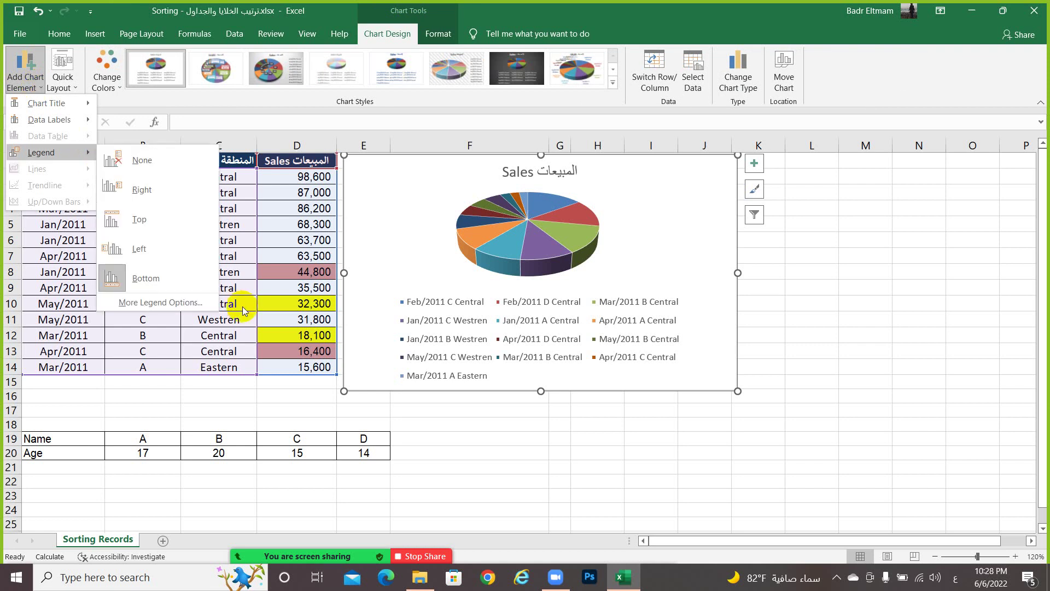
{"action": "left_click", "coordinate": [487, 442]}
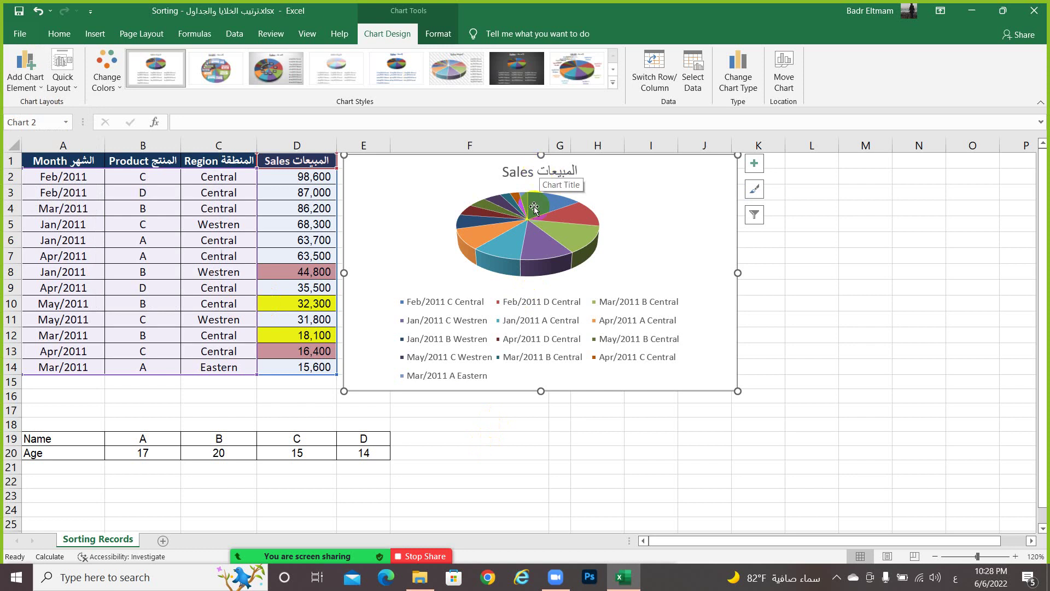
Select the pie series, legend and plot area, then bring up the Add Chart Element list
{"action": "mouse_move", "coordinate": [548, 209]}
{"action": "left_click", "coordinate": [516, 249]}
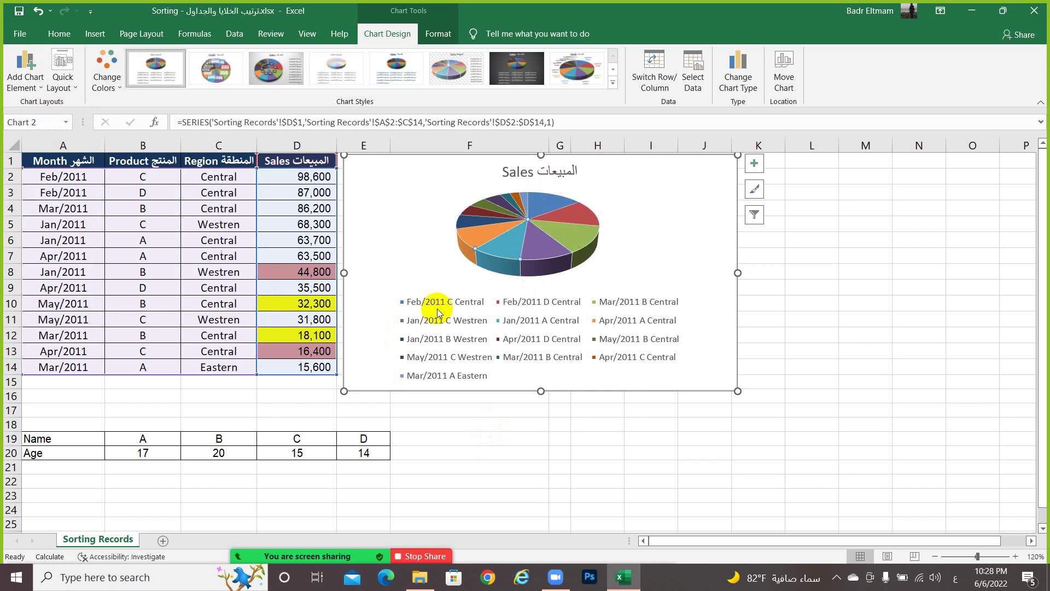
{"action": "left_click", "coordinate": [466, 342]}
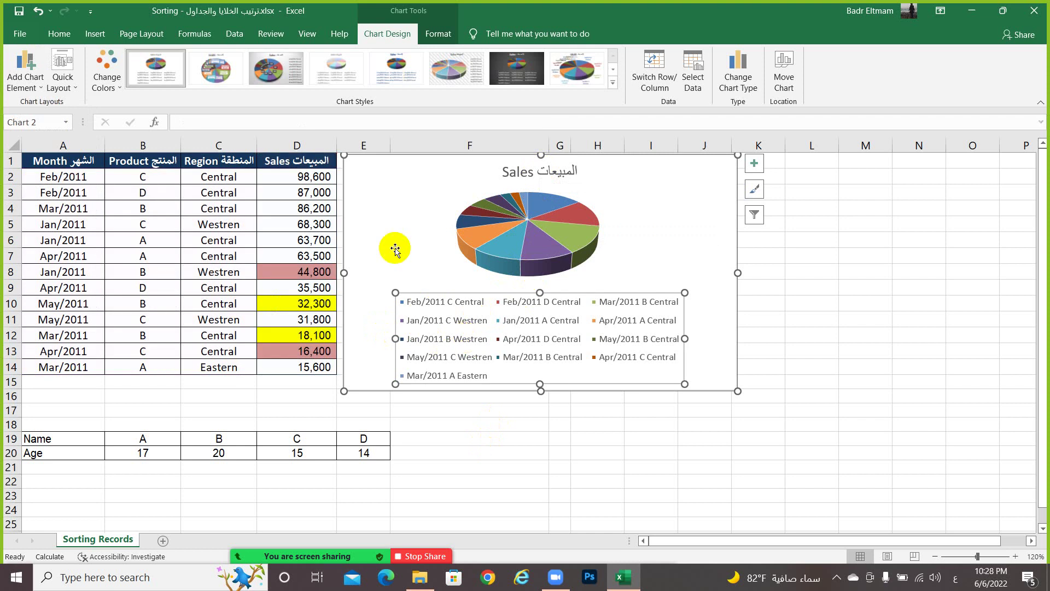
{"action": "left_click", "coordinate": [379, 223]}
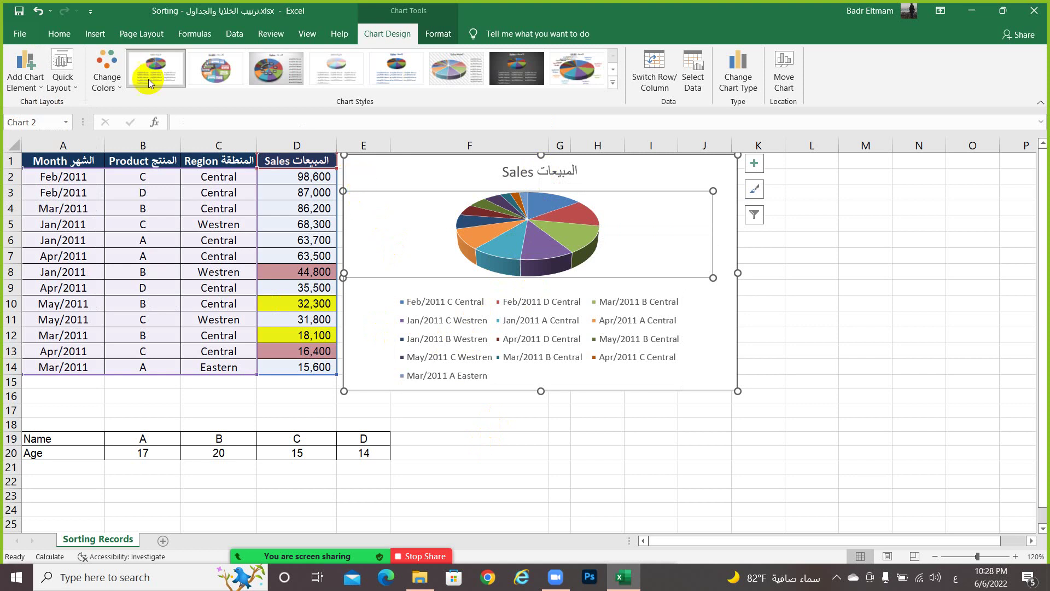
{"action": "left_click", "coordinate": [37, 88]}
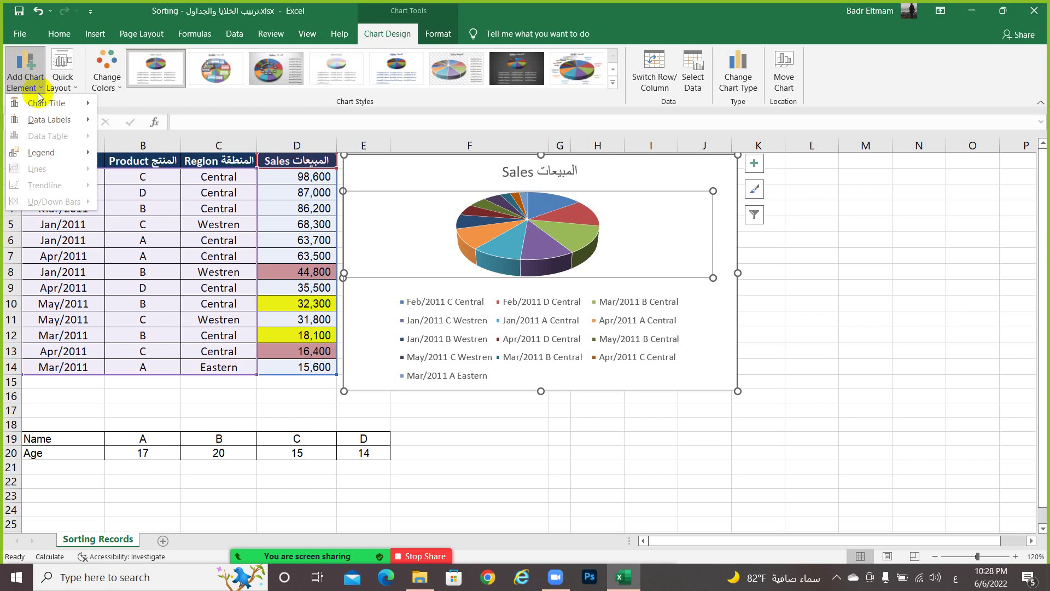
{"action": "mouse_move", "coordinate": [47, 103]}
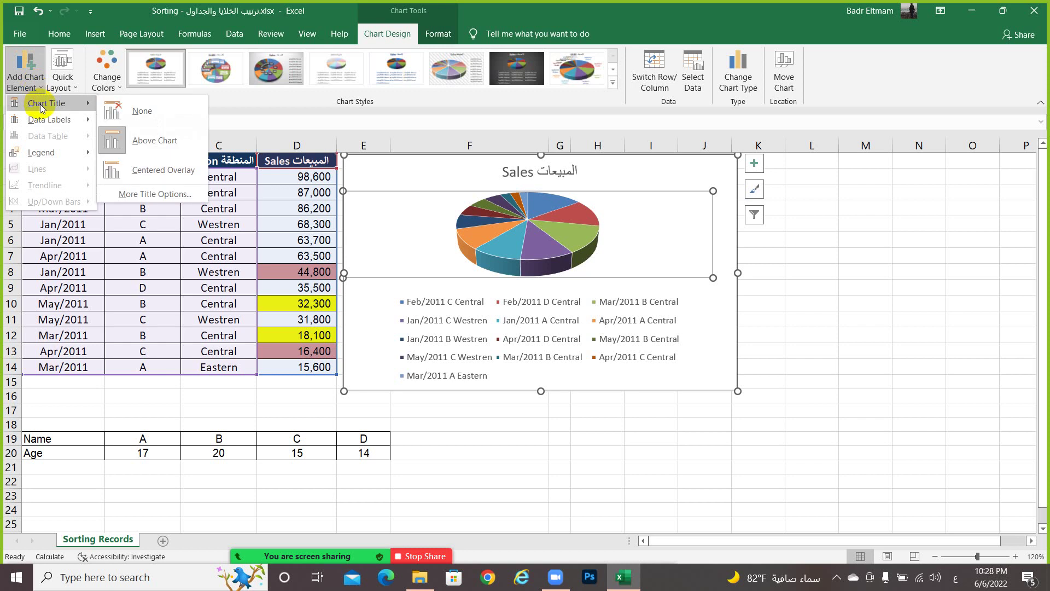
Remove the bilingual Sales title from the chart and undo an accidental plot-area move
{"action": "left_click", "coordinate": [143, 111]}
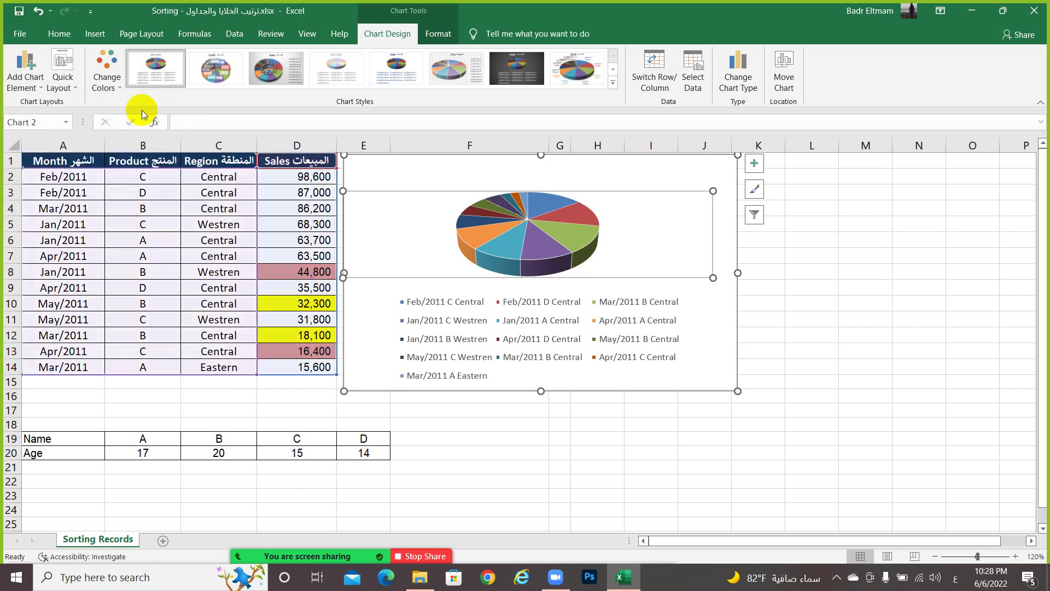
{"action": "left_click", "coordinate": [635, 439]}
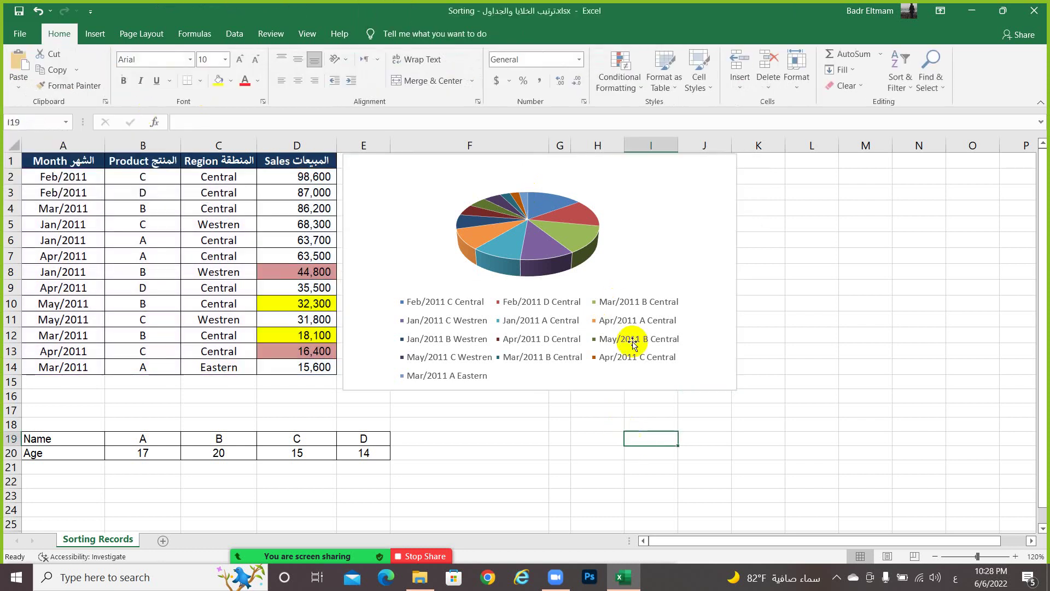
{"action": "left_click", "coordinate": [654, 207]}
{"action": "left_click_drag", "start_coordinate": [635, 221], "coordinate": [658, 260]}
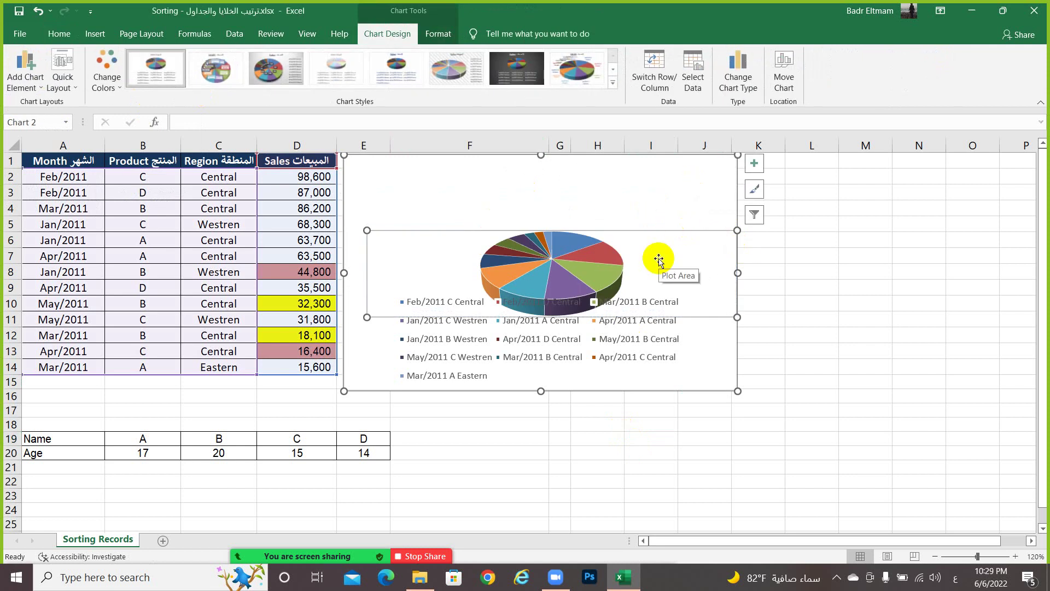
{"action": "key", "text": "ctrl+z"}
Move the chart down-right, then stretch it left toward the table and up to row 1
{"action": "left_click_drag", "start_coordinate": [633, 169], "coordinate": [712, 245]}
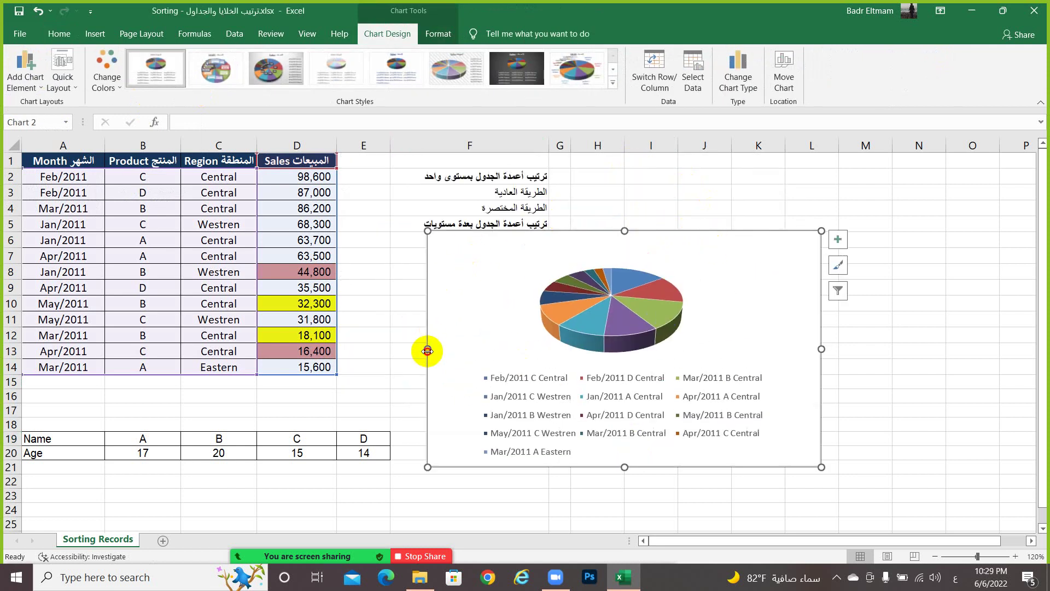
{"action": "left_click_drag", "start_coordinate": [427, 350], "coordinate": [273, 349]}
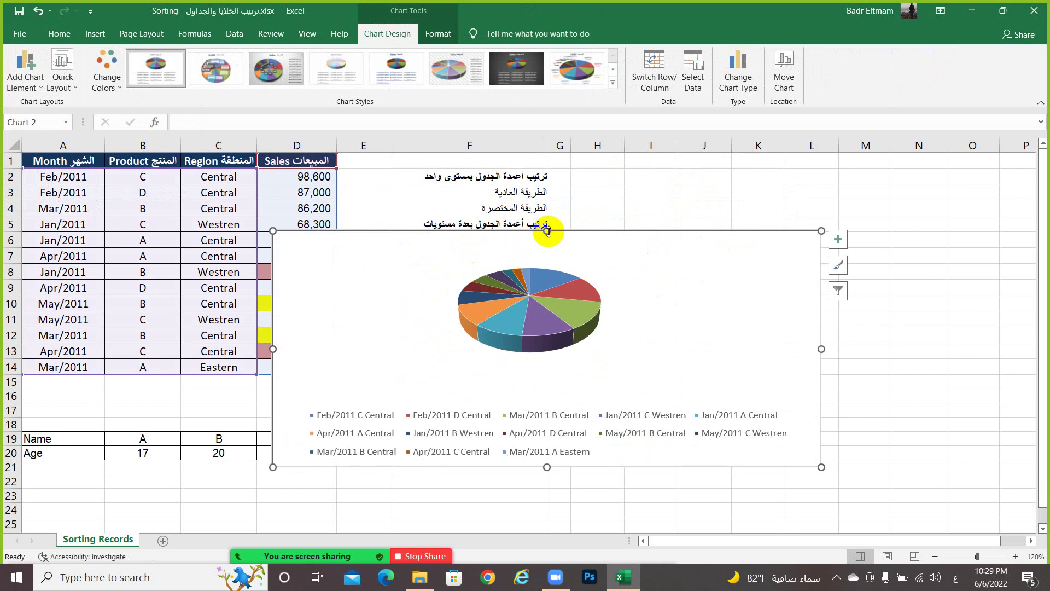
{"action": "left_click_drag", "start_coordinate": [547, 230], "coordinate": [547, 159]}
{"action": "double_click", "coordinate": [555, 302]}
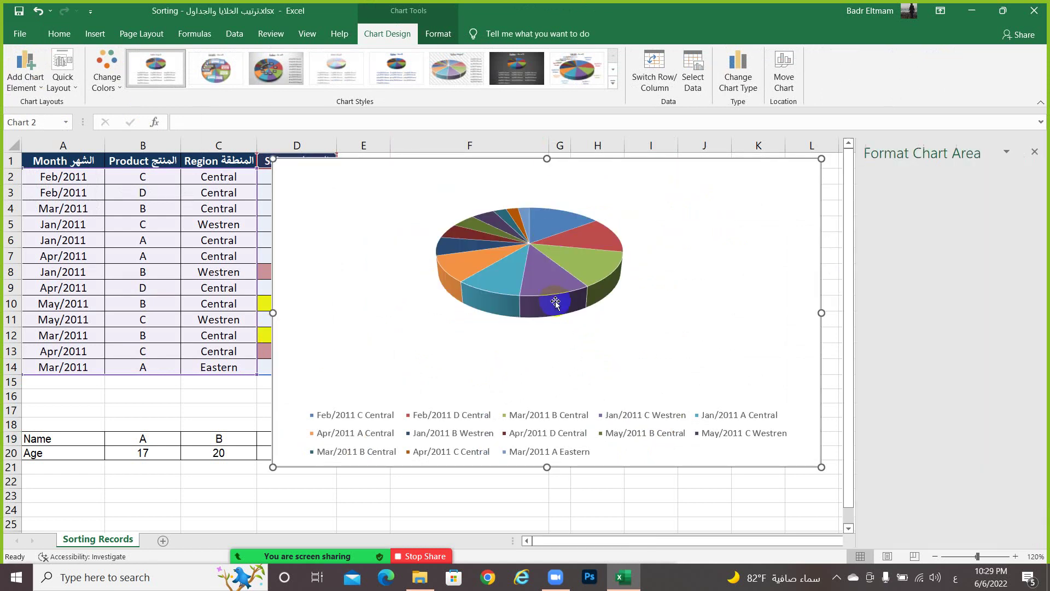
{"action": "left_click", "coordinate": [1034, 152]}
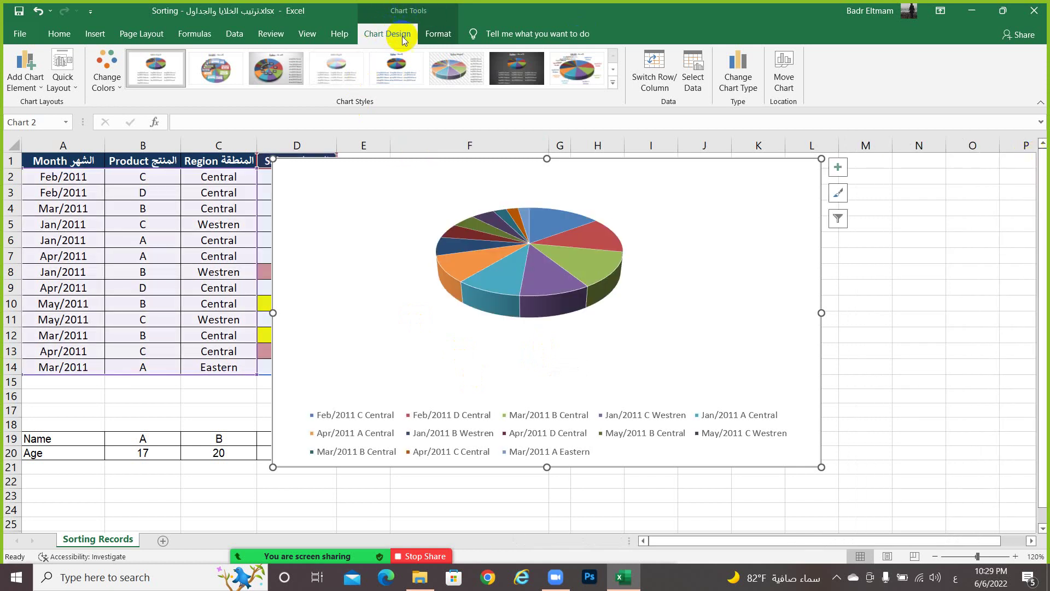
Add a chart title placed Above Chart instead of the overlay option
{"action": "left_click", "coordinate": [41, 87]}
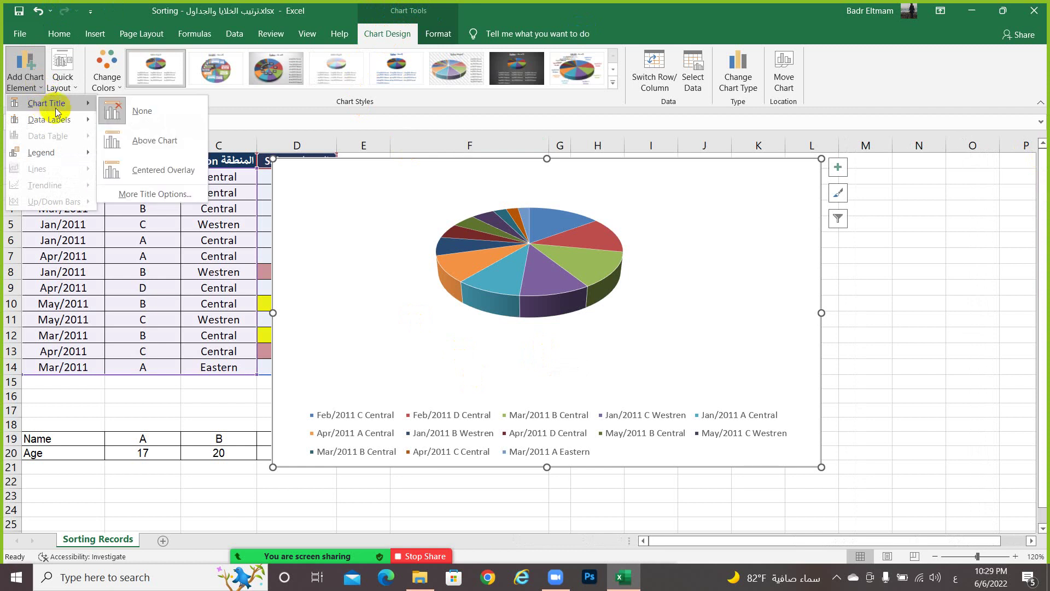
{"action": "mouse_move", "coordinate": [47, 103]}
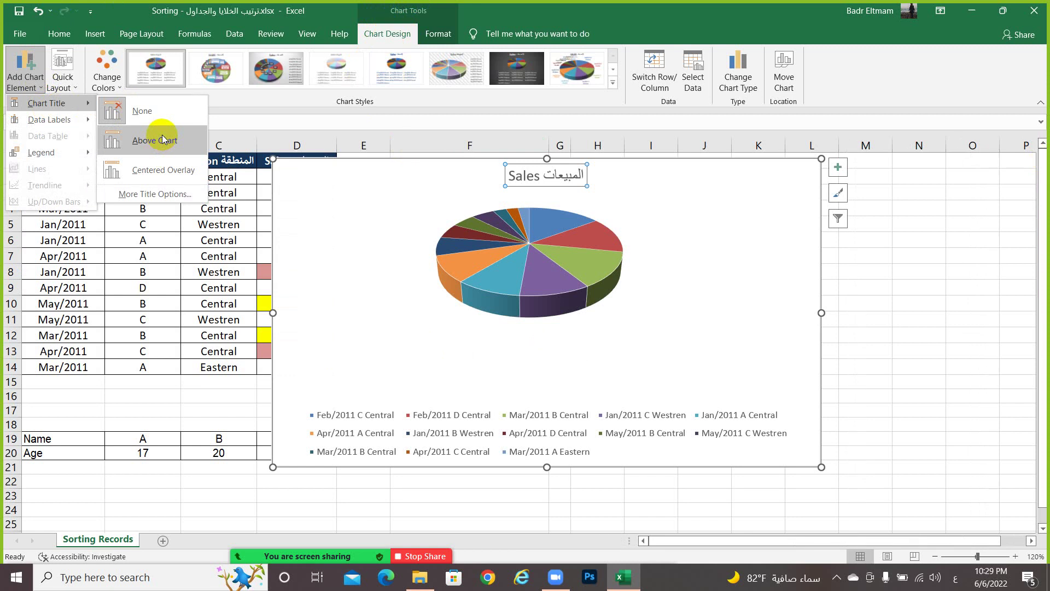
{"action": "left_click", "coordinate": [162, 168]}
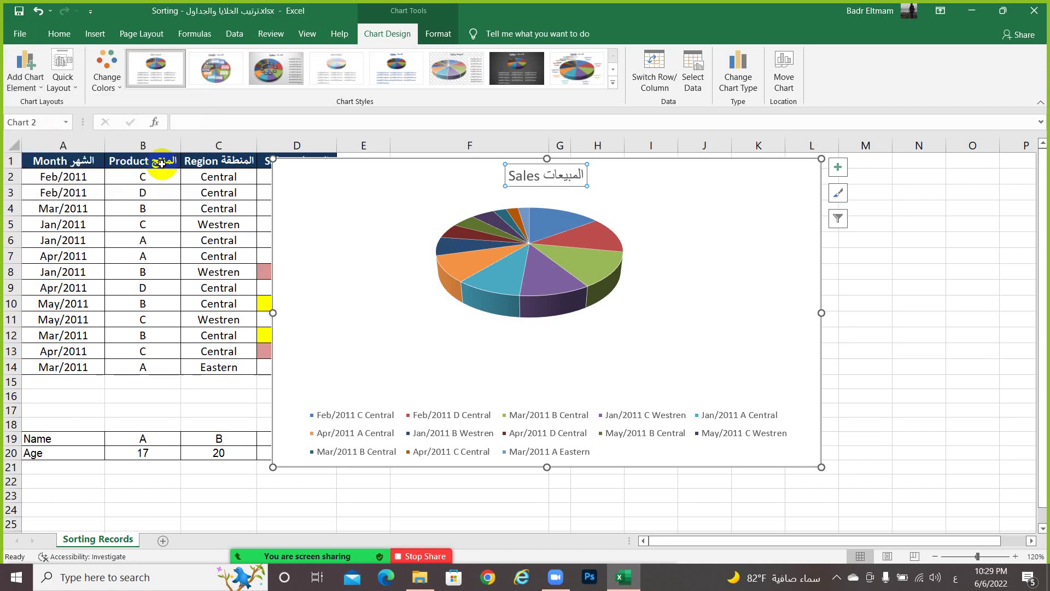
{"action": "left_click", "coordinate": [25, 82]}
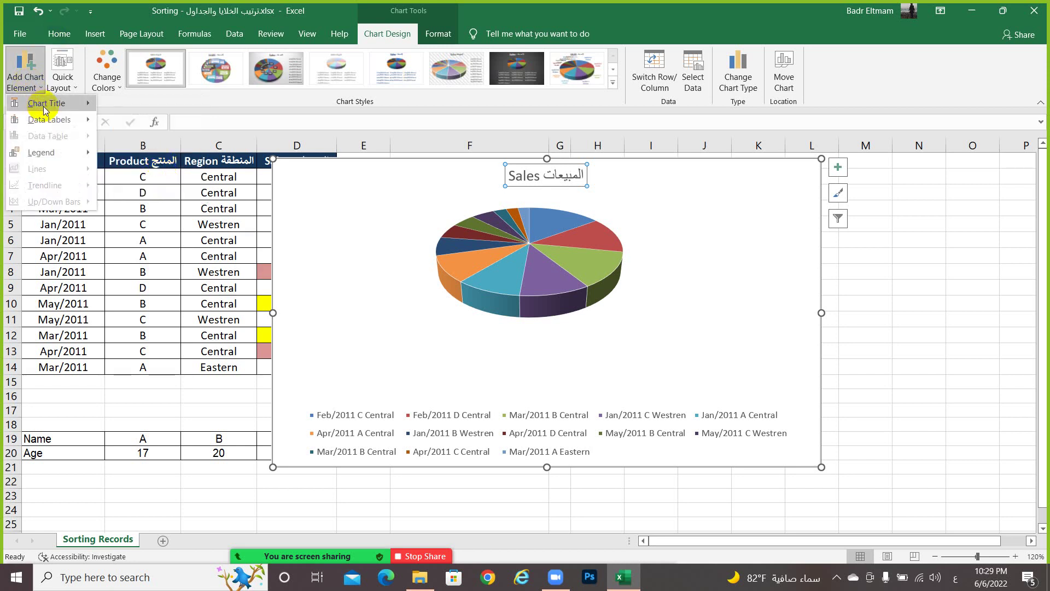
{"action": "left_click", "coordinate": [148, 137]}
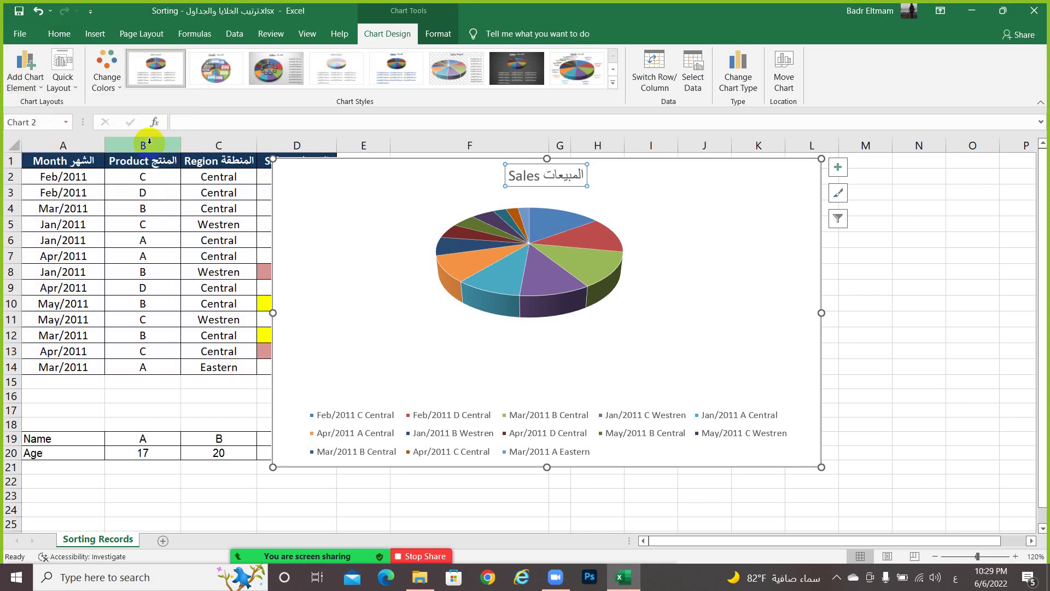
Edit the chart title text to read 'Sales المبيعات', then reselect the whole chart
{"action": "left_click", "coordinate": [522, 175]}
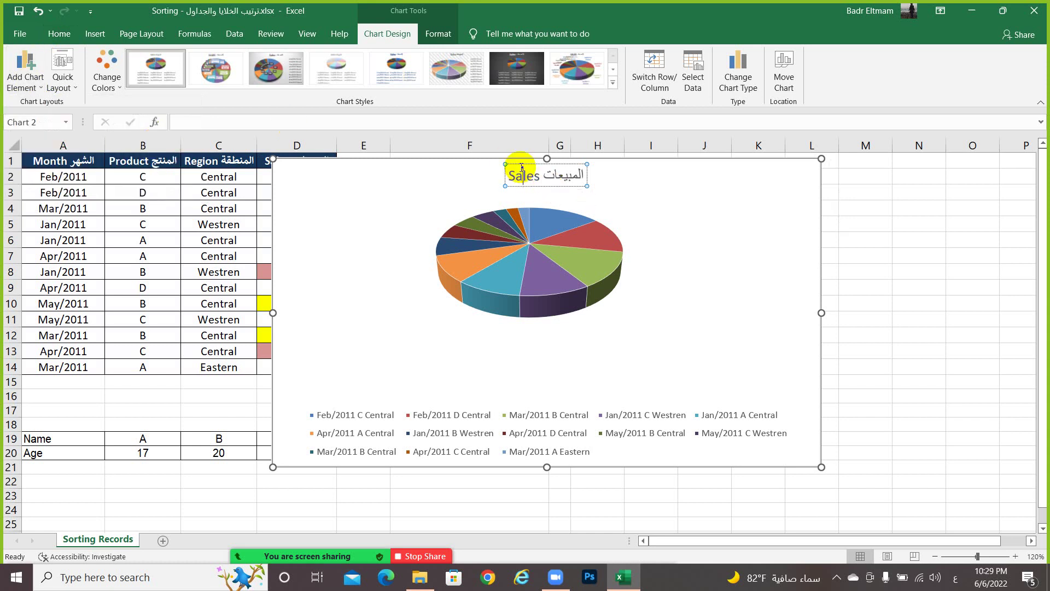
{"action": "mouse_move", "coordinate": [507, 175]}
{"action": "left_mouse_down"}
{"action": "mouse_move", "coordinate": [569, 175]}
{"action": "mouse_move", "coordinate": [546, 176]}
{"action": "left_mouse_up"}
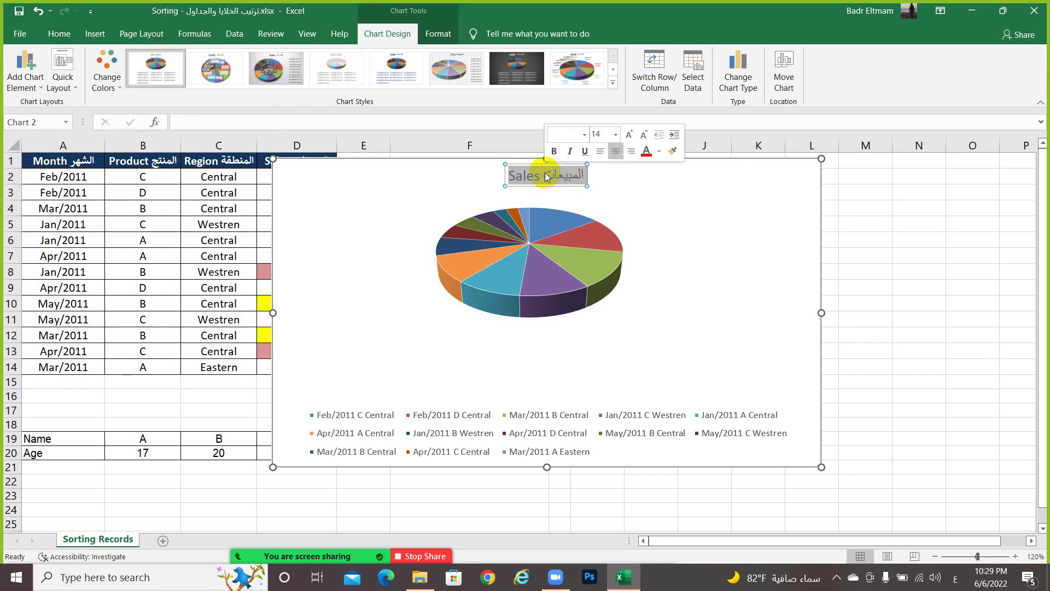
{"action": "type", "text": "المبي"}
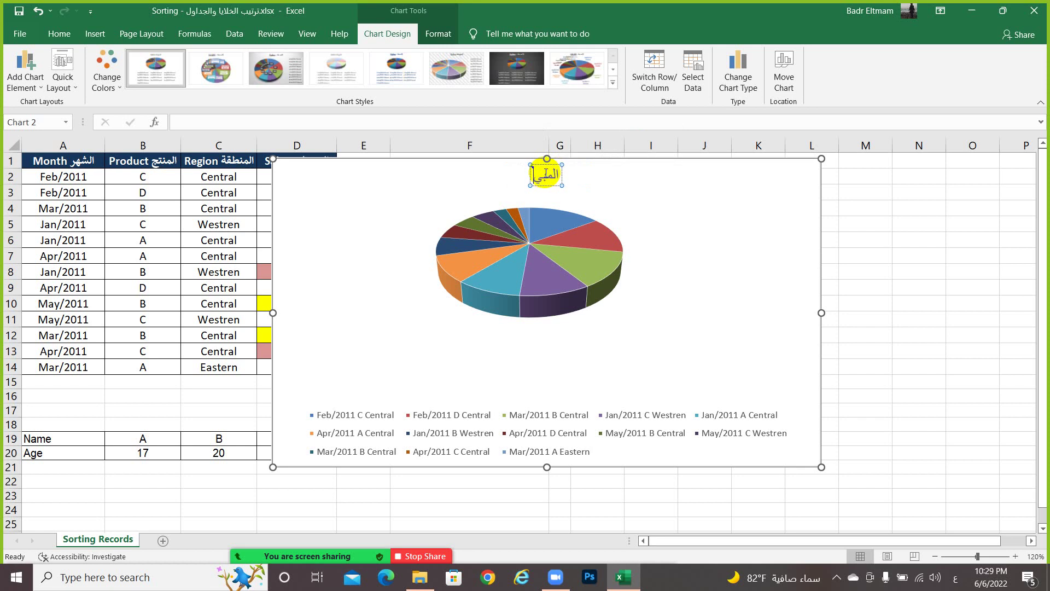
{"action": "type", "text": "عات"}
{"action": "key", "text": "Return"}
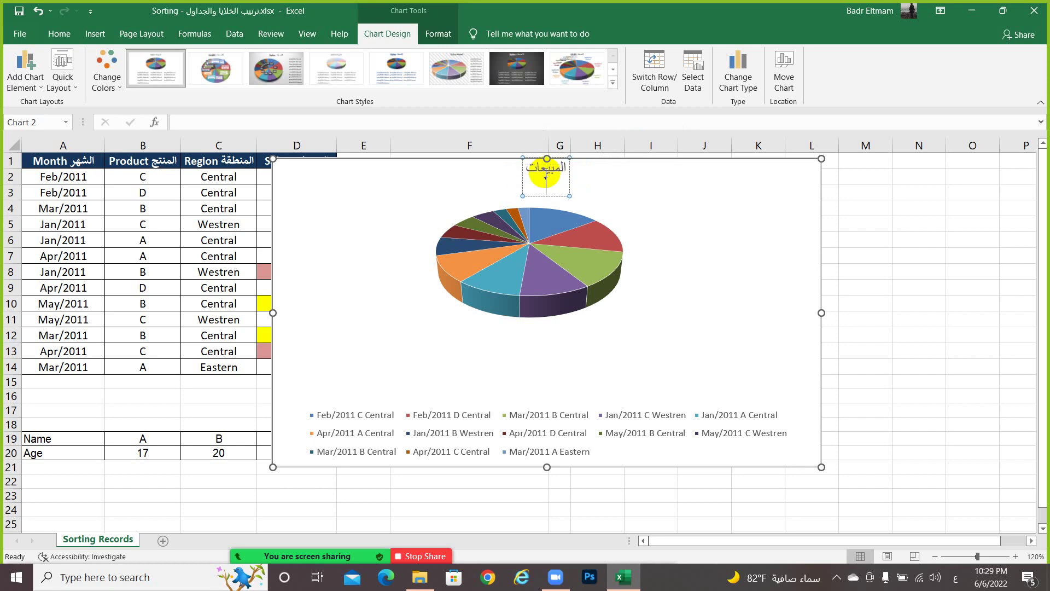
{"action": "key", "text": "BackSpace"}
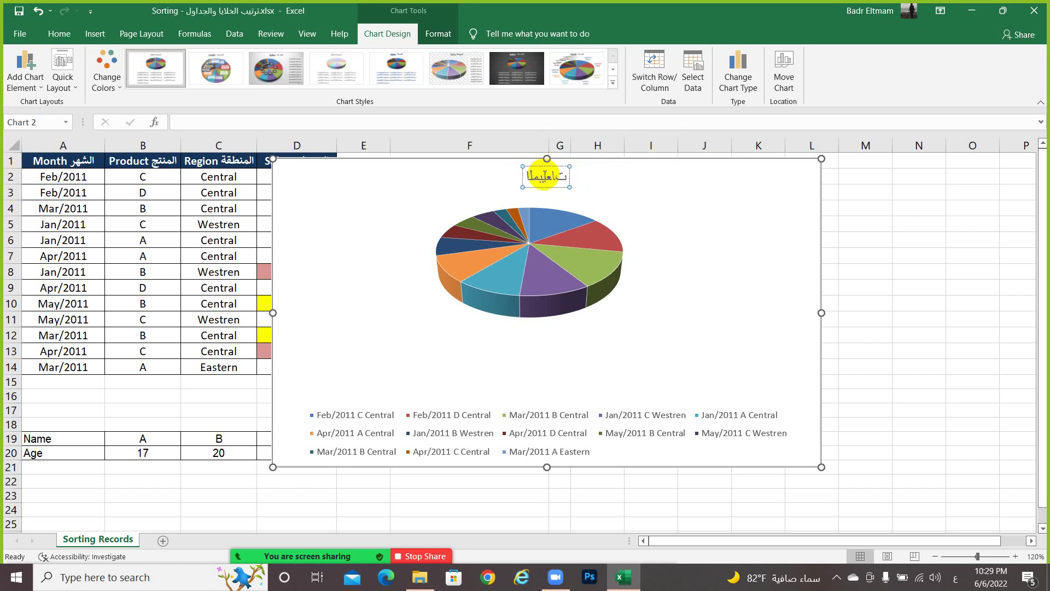
{"action": "key", "text": "ctrl+z"}
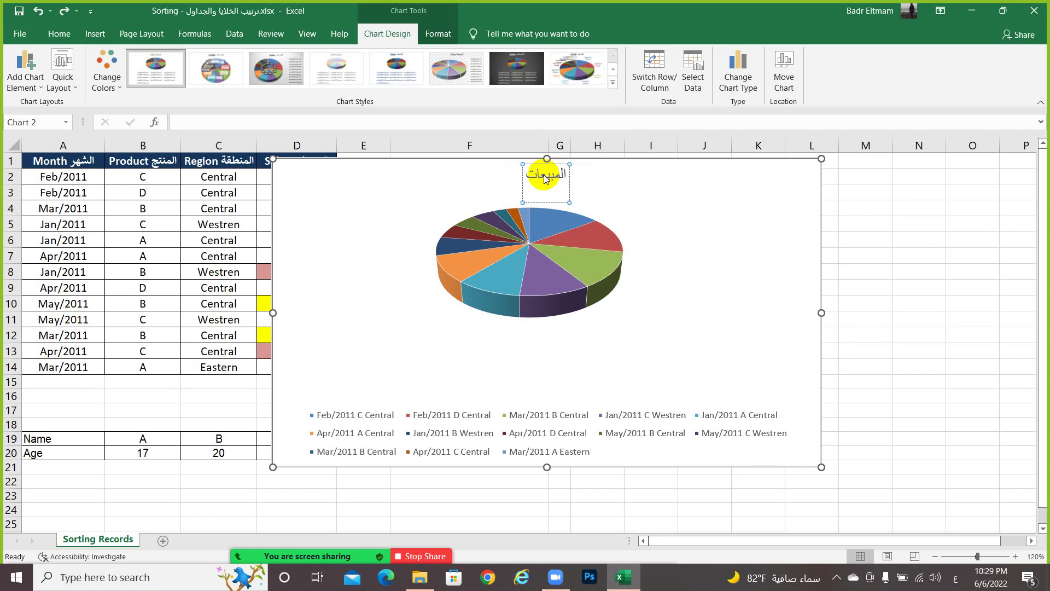
{"action": "key", "text": "Escape"}
{"action": "left_click", "coordinate": [398, 176]}
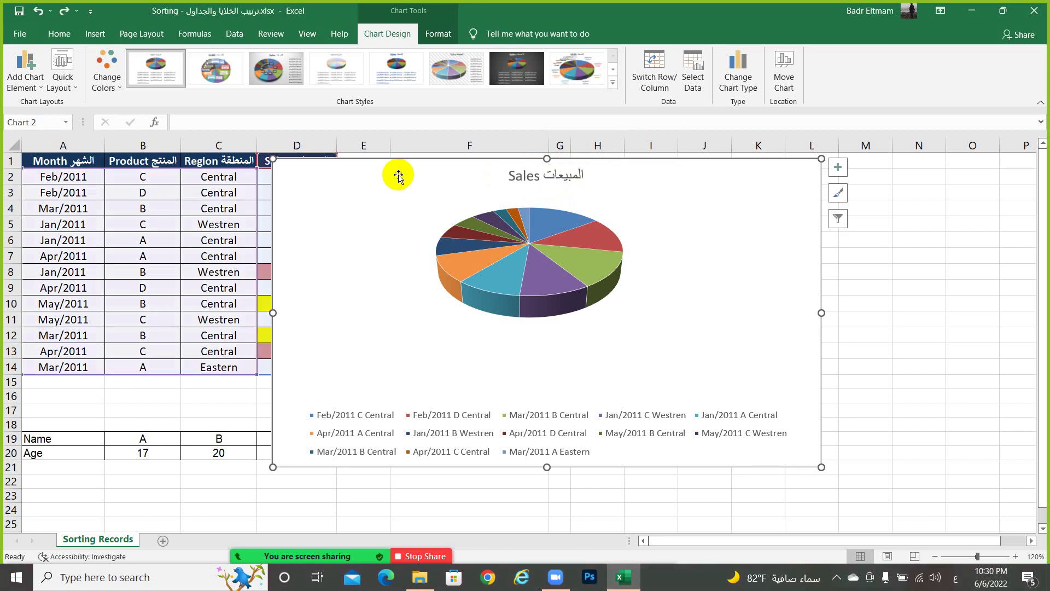
{"action": "left_click", "coordinate": [41, 86]}
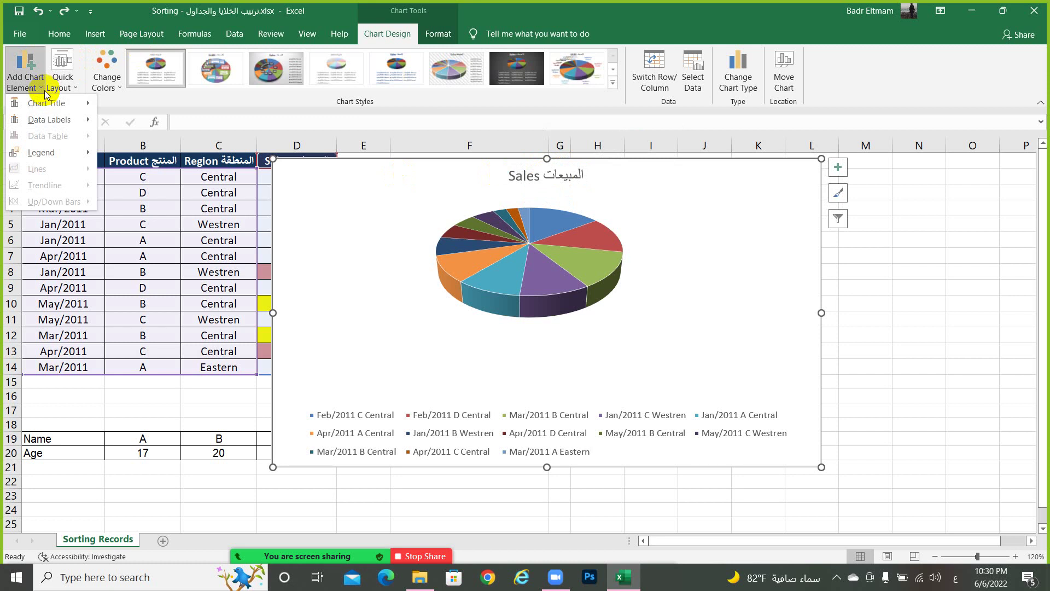
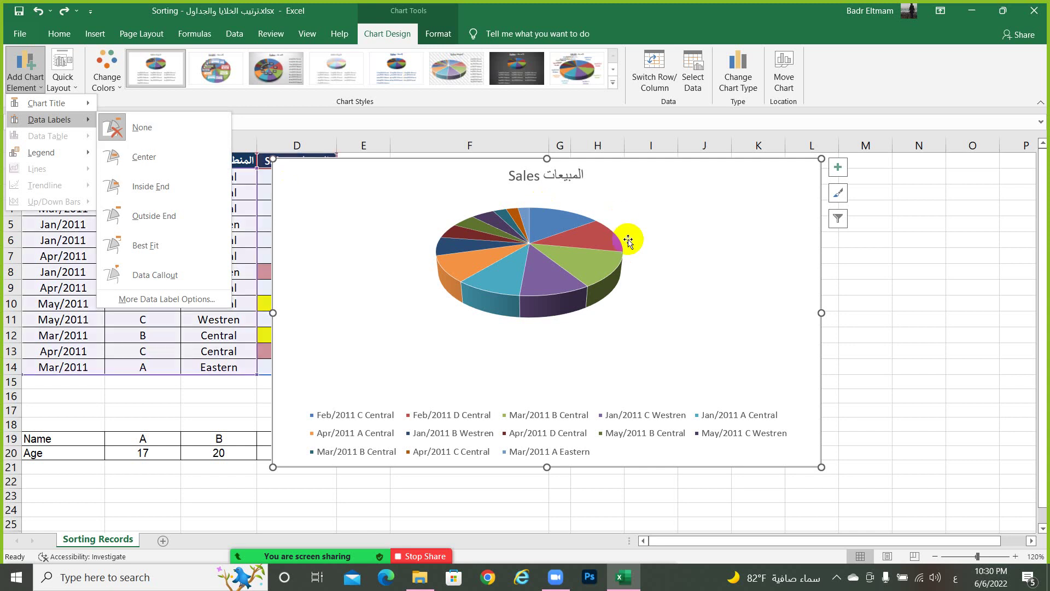
Move the Sales chart legend to the left, then to the right, leaving data labels unchanged
{"action": "left_click", "coordinate": [628, 240]}
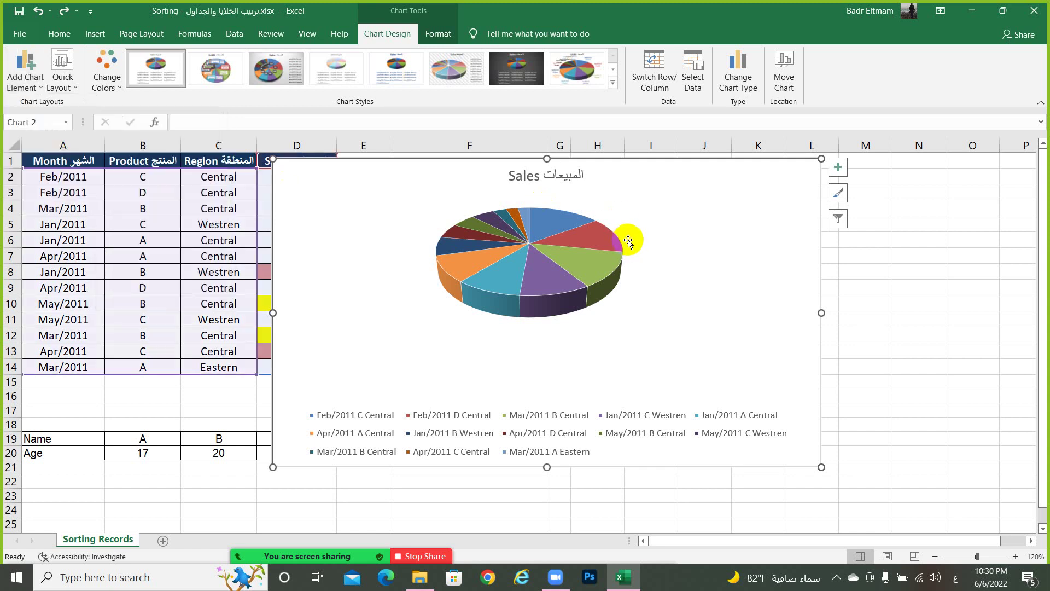
{"action": "left_click", "coordinate": [39, 66]}
{"action": "mouse_move", "coordinate": [42, 153]}
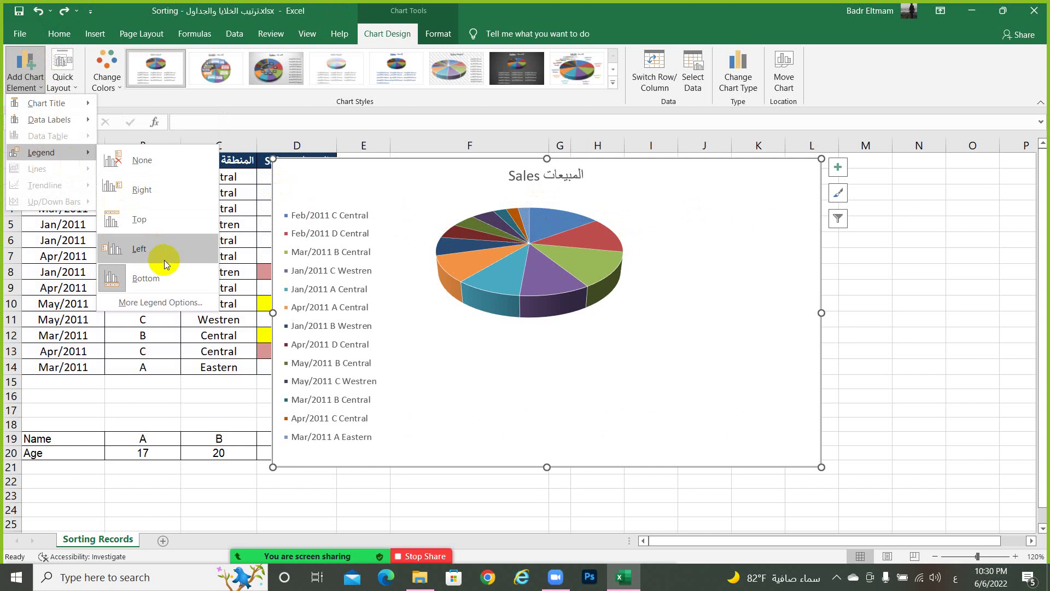
{"action": "left_click", "coordinate": [164, 260]}
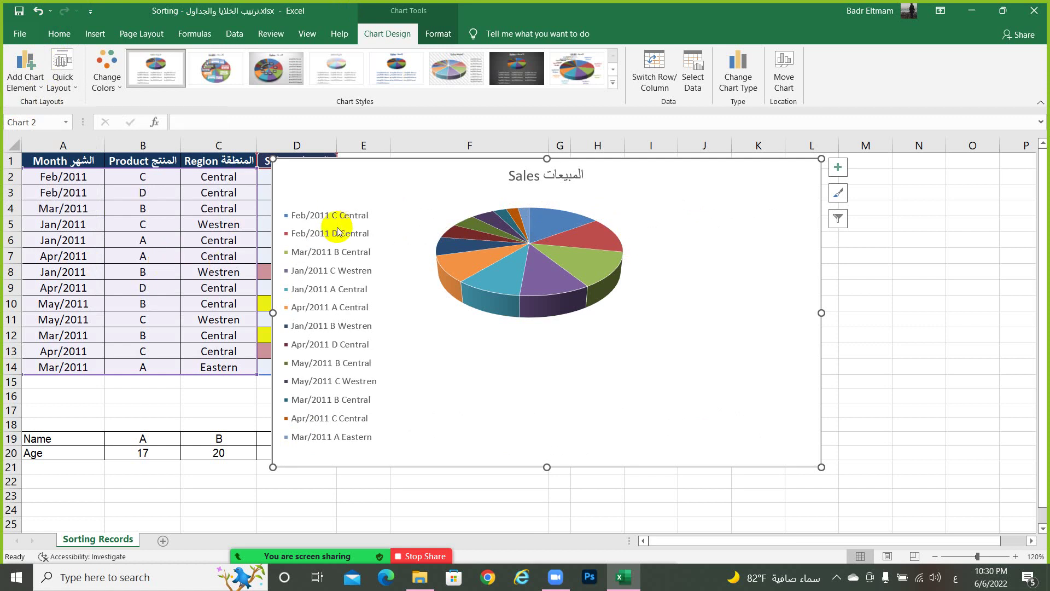
{"action": "left_click", "coordinate": [14, 76]}
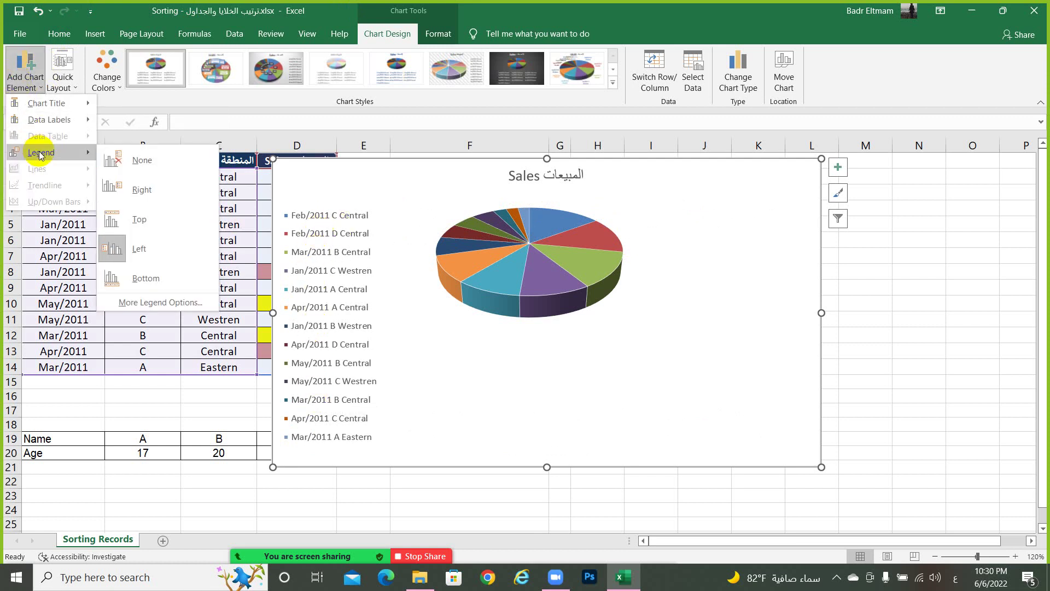
{"action": "left_click", "coordinate": [143, 185]}
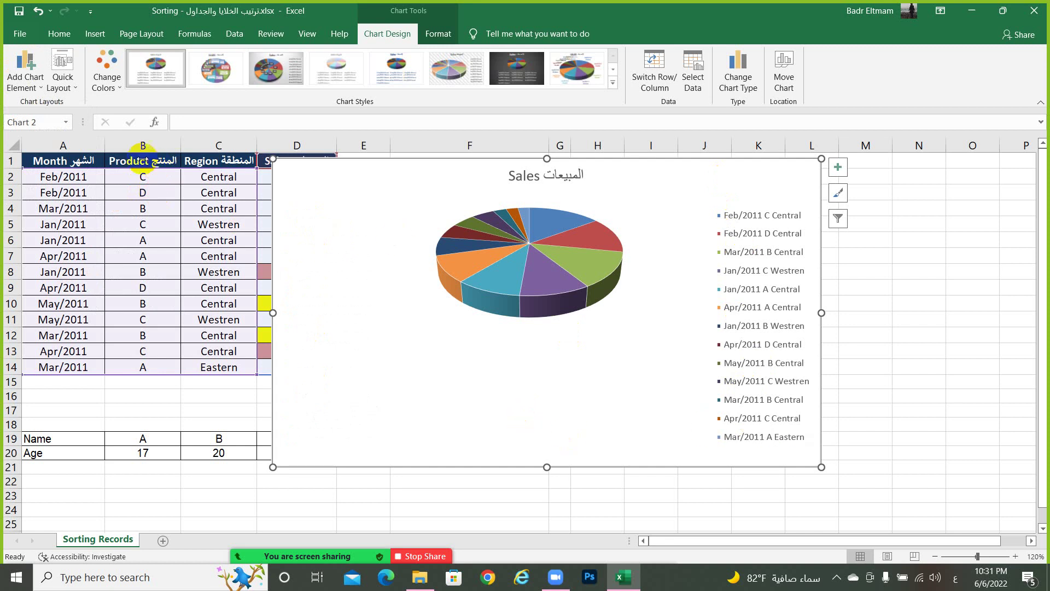
{"action": "left_click", "coordinate": [26, 88]}
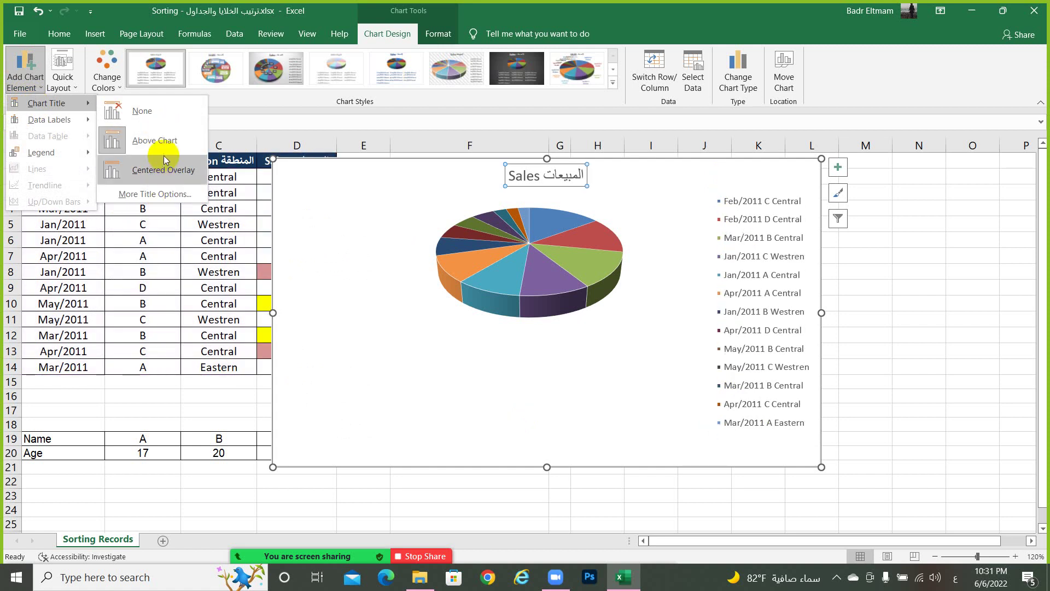
{"action": "mouse_move", "coordinate": [49, 119]}
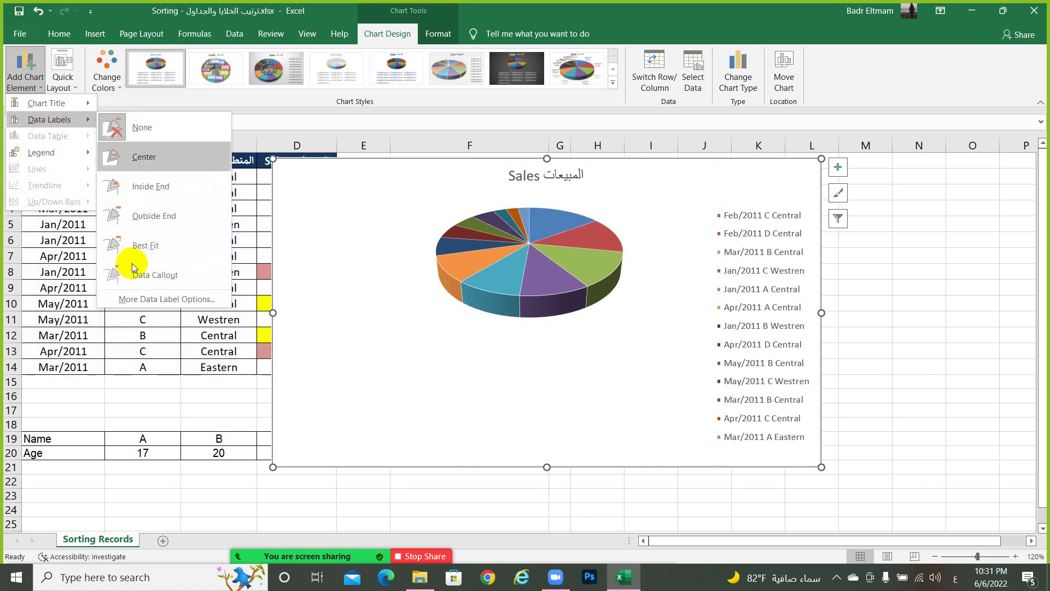
{"action": "left_click", "coordinate": [414, 347]}
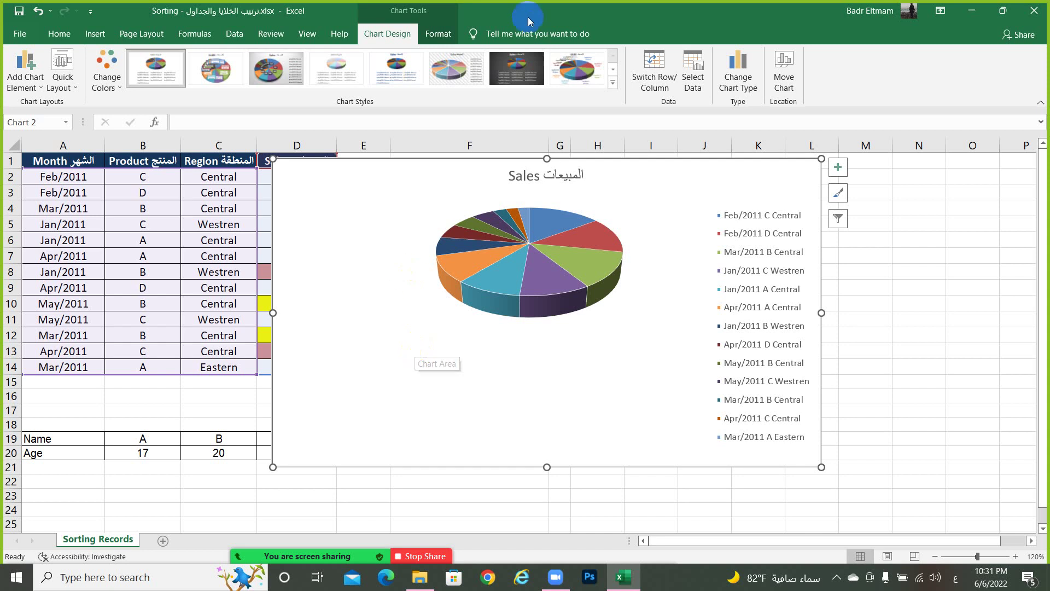
Change the Sales chart type from 3-D Pie to the 3-D Column subtype
{"action": "left_click", "coordinate": [400, 35]}
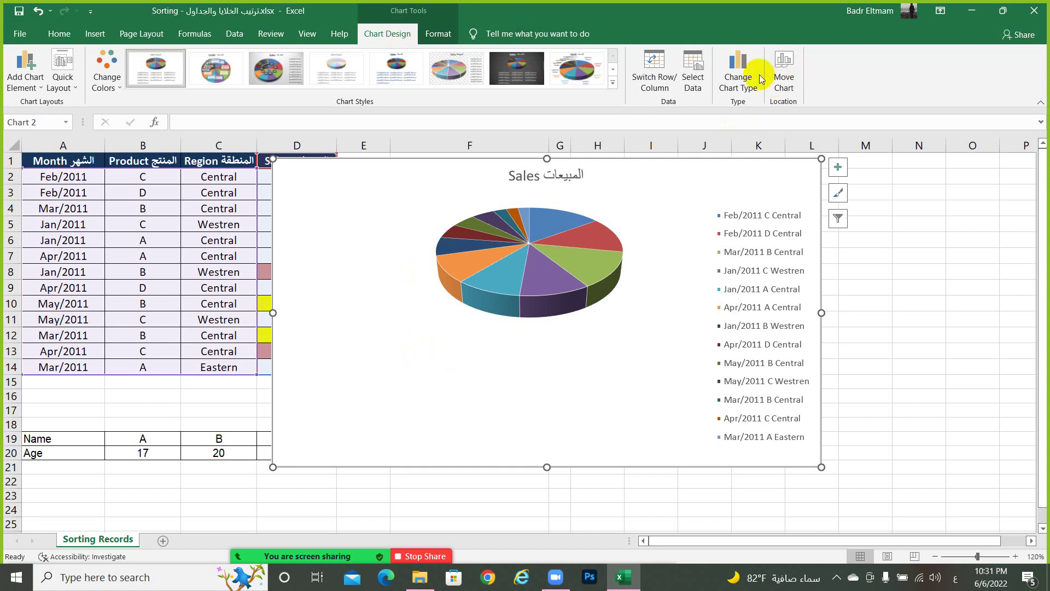
{"action": "left_click", "coordinate": [736, 81]}
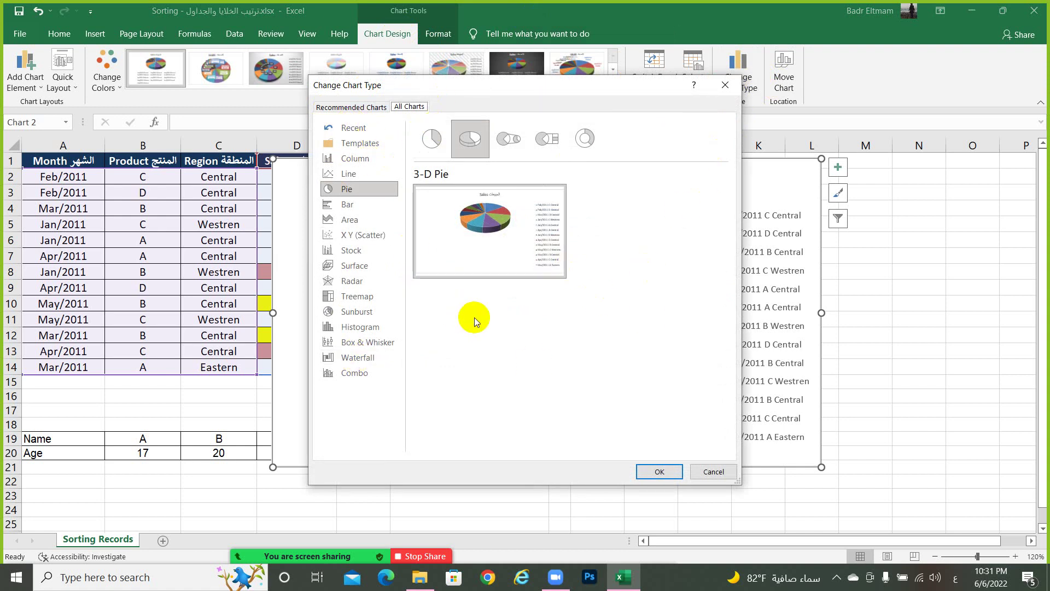
{"action": "left_click", "coordinate": [354, 159]}
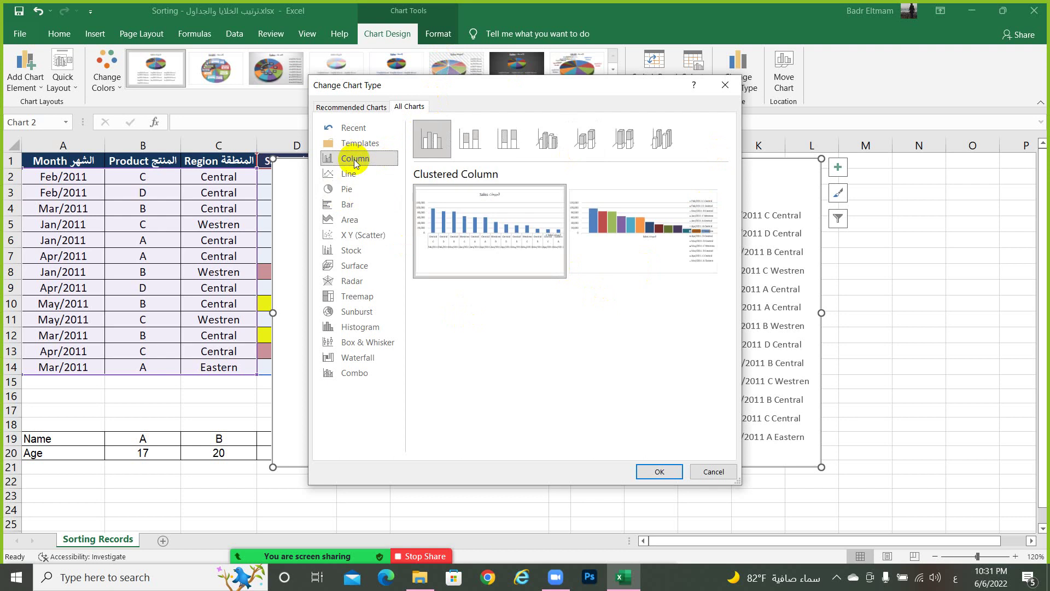
{"action": "left_click", "coordinate": [654, 138]}
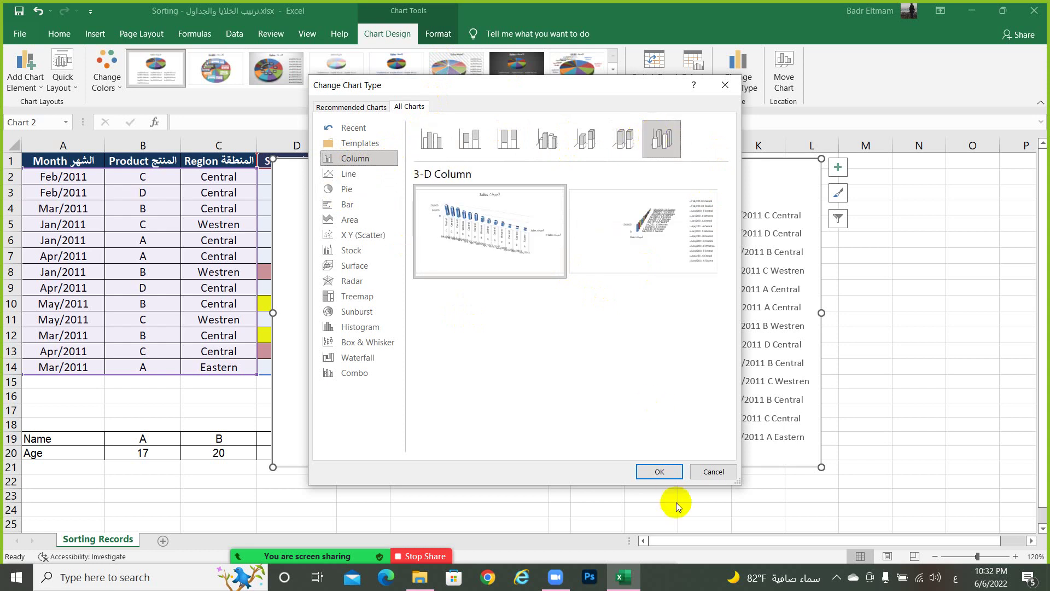
{"action": "left_click", "coordinate": [663, 471]}
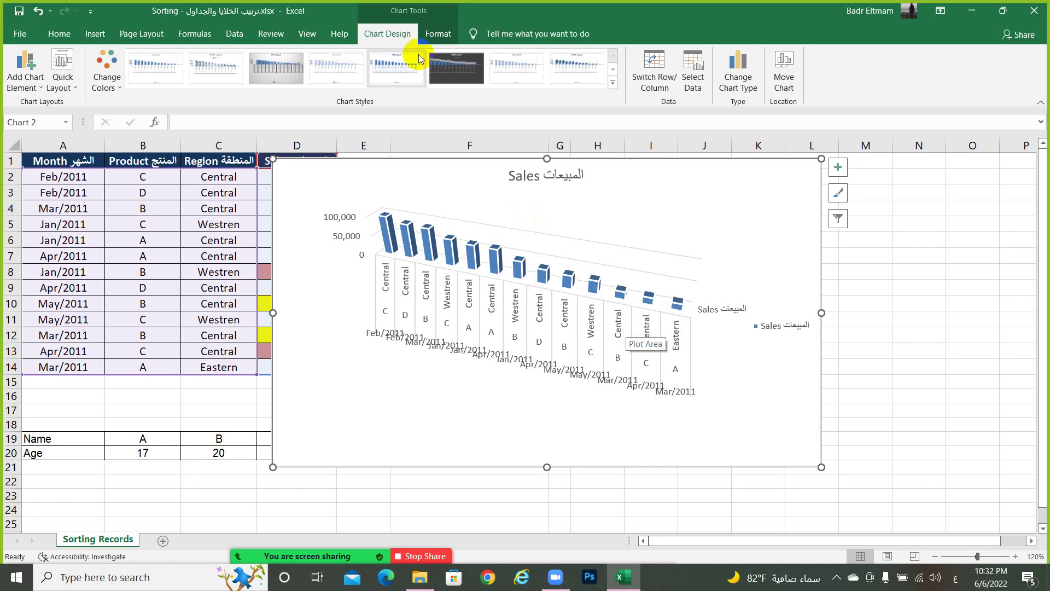
{"action": "left_click", "coordinate": [385, 33]}
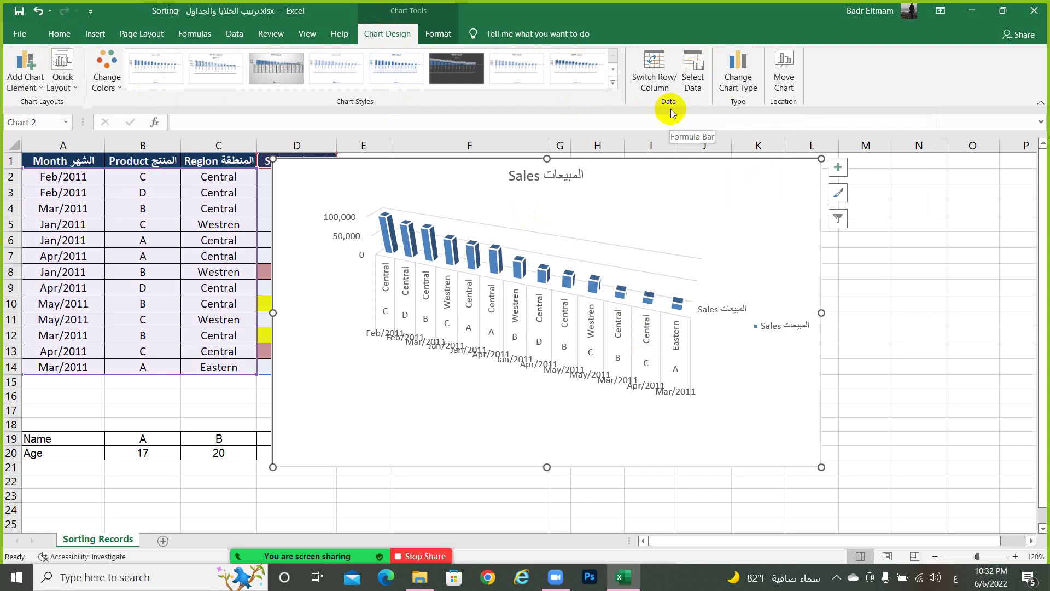
{"action": "left_click", "coordinate": [645, 77]}
{"action": "left_click", "coordinate": [644, 77]}
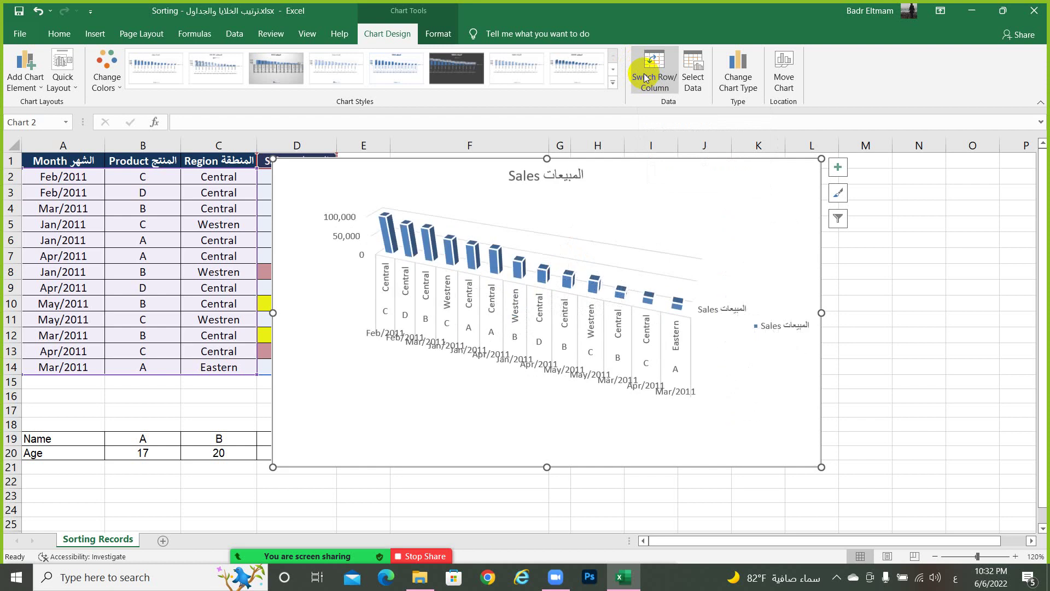
{"action": "left_click", "coordinate": [644, 77]}
{"action": "left_click", "coordinate": [644, 77]}
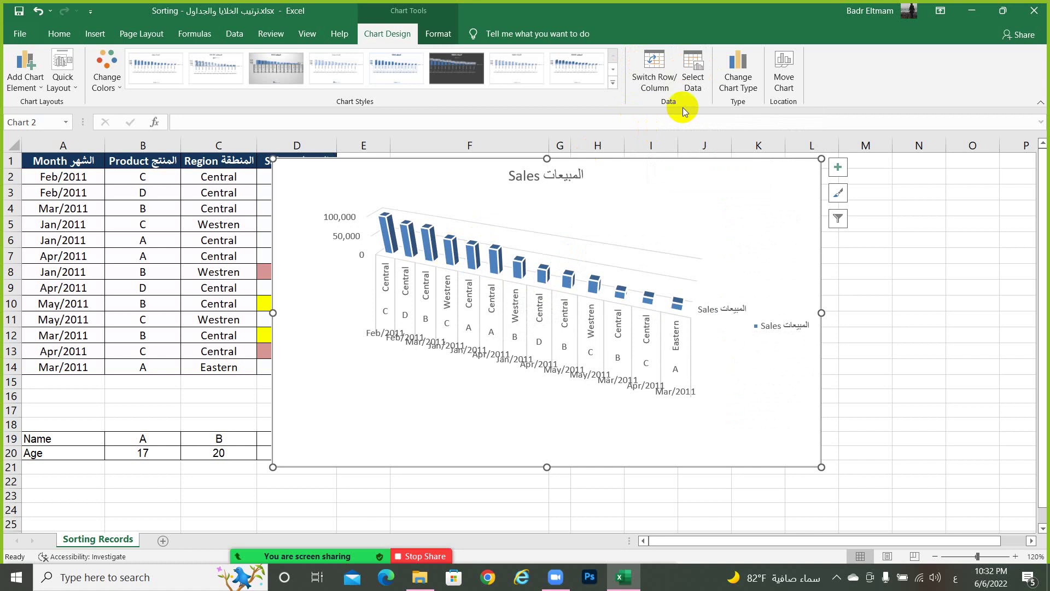
{"action": "left_click", "coordinate": [694, 82]}
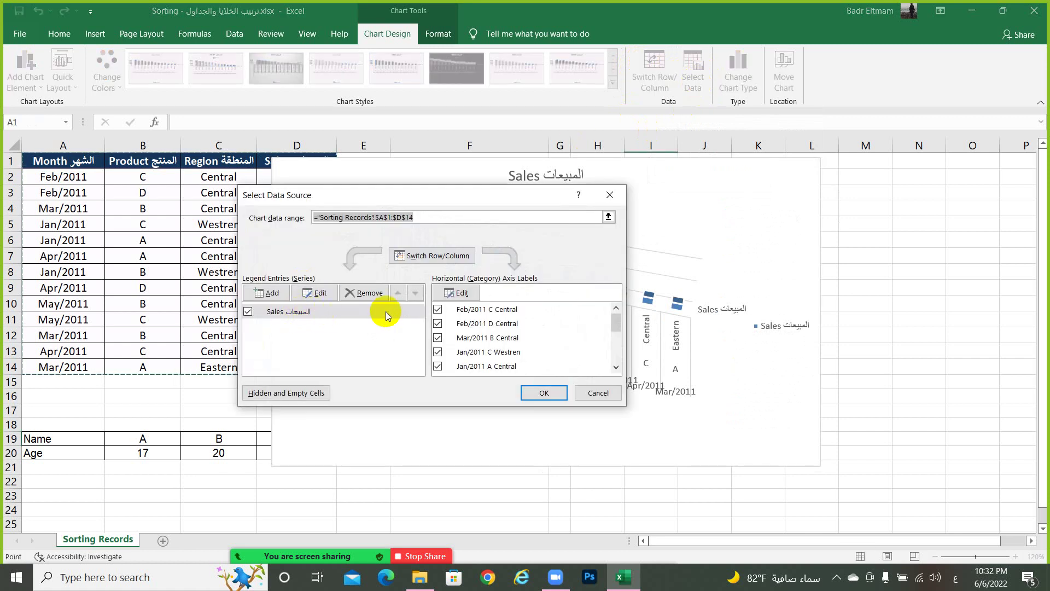
{"action": "left_click", "coordinate": [498, 327]}
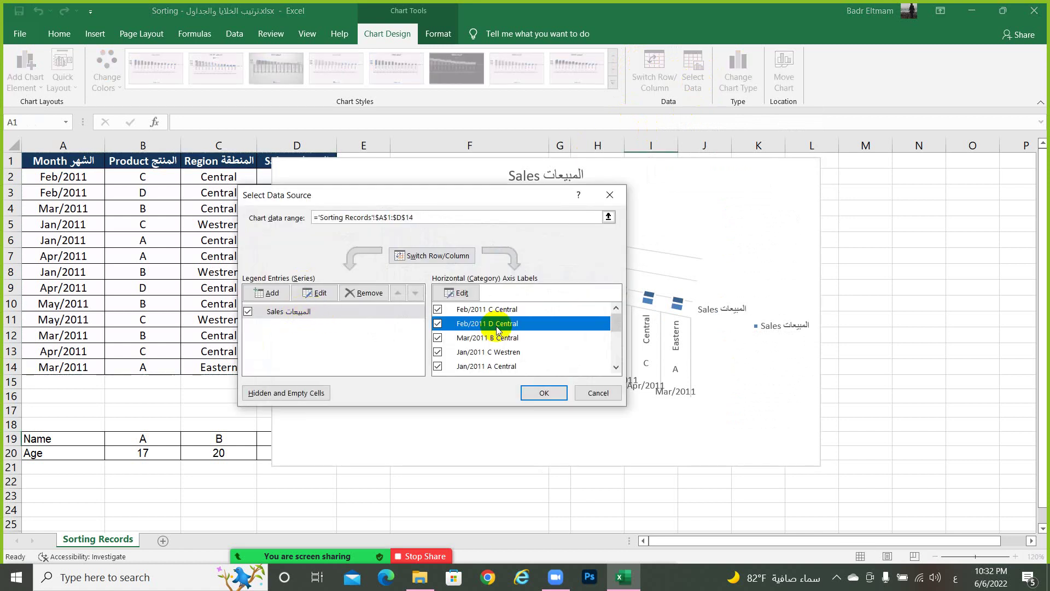
{"action": "left_click", "coordinate": [539, 393]}
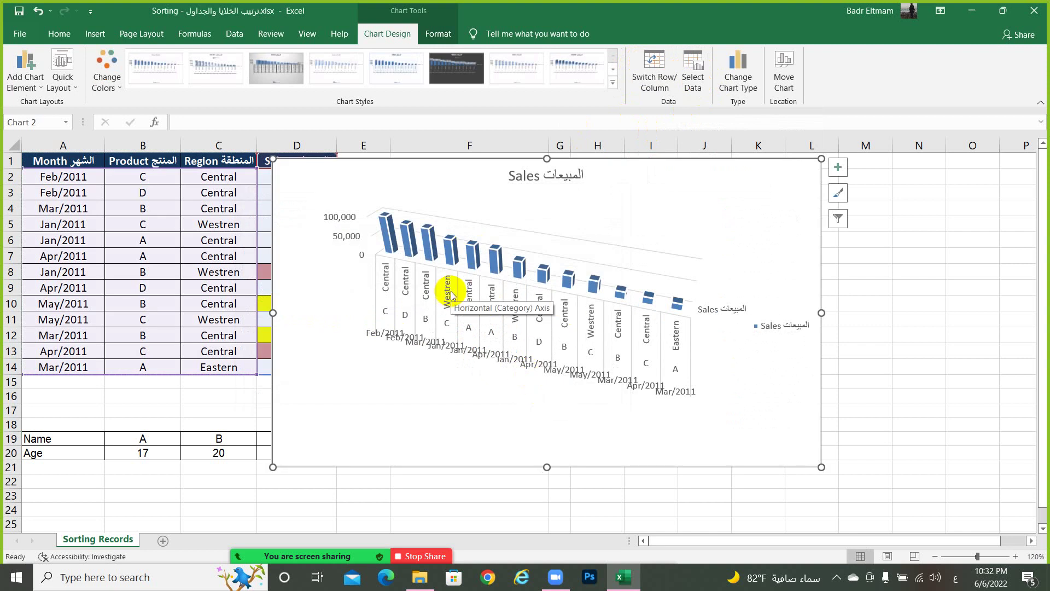
{"action": "left_click", "coordinate": [395, 33]}
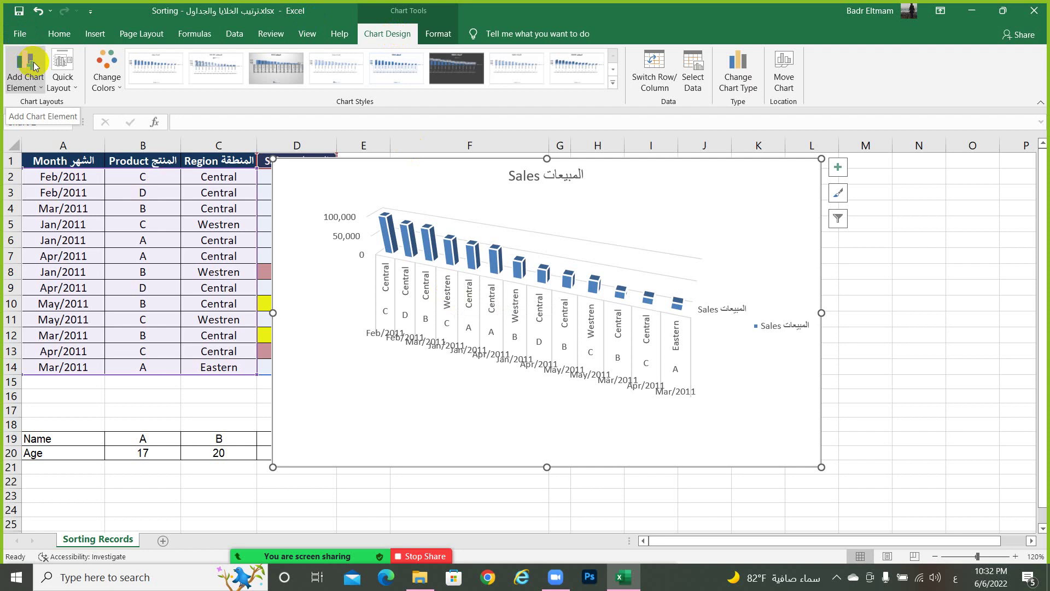
Leave Data Labels unapplied and bring up the Format tools for the Sales chart
{"action": "left_click", "coordinate": [34, 81]}
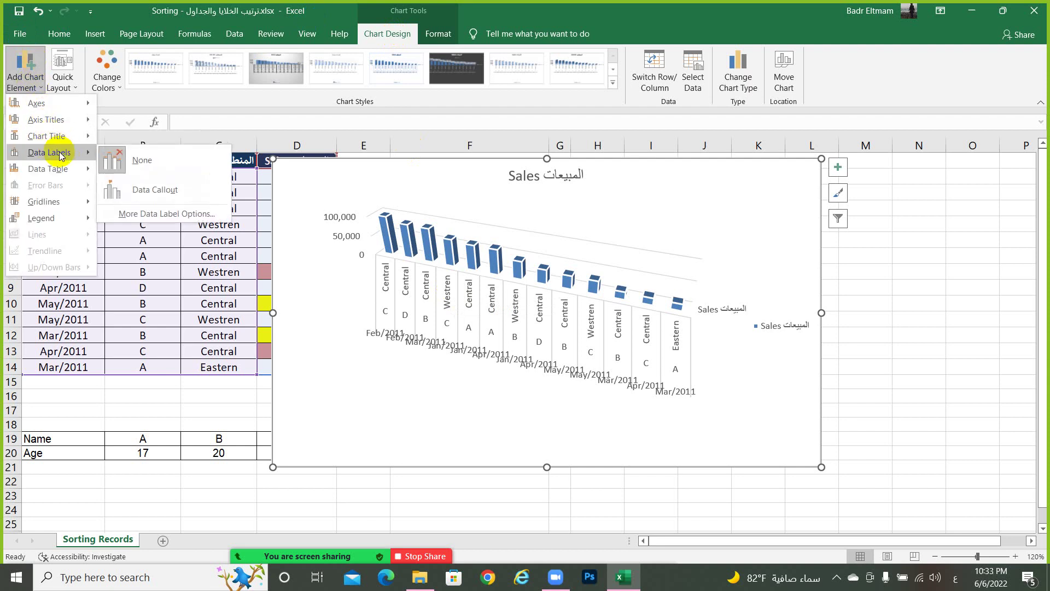
{"action": "mouse_move", "coordinate": [50, 153]}
{"action": "left_click", "coordinate": [497, 185]}
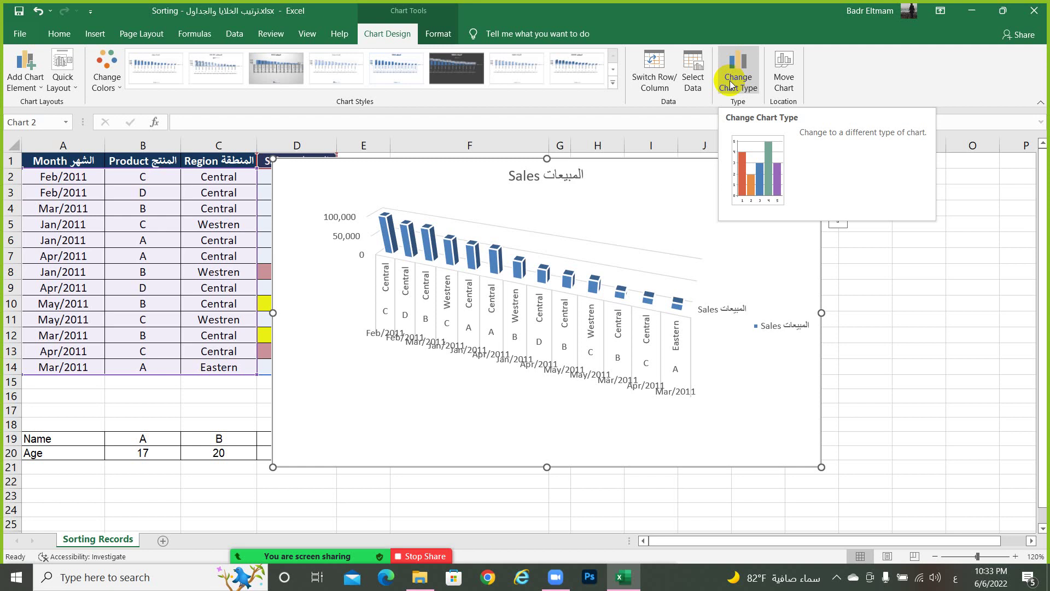
{"action": "left_click", "coordinate": [444, 36]}
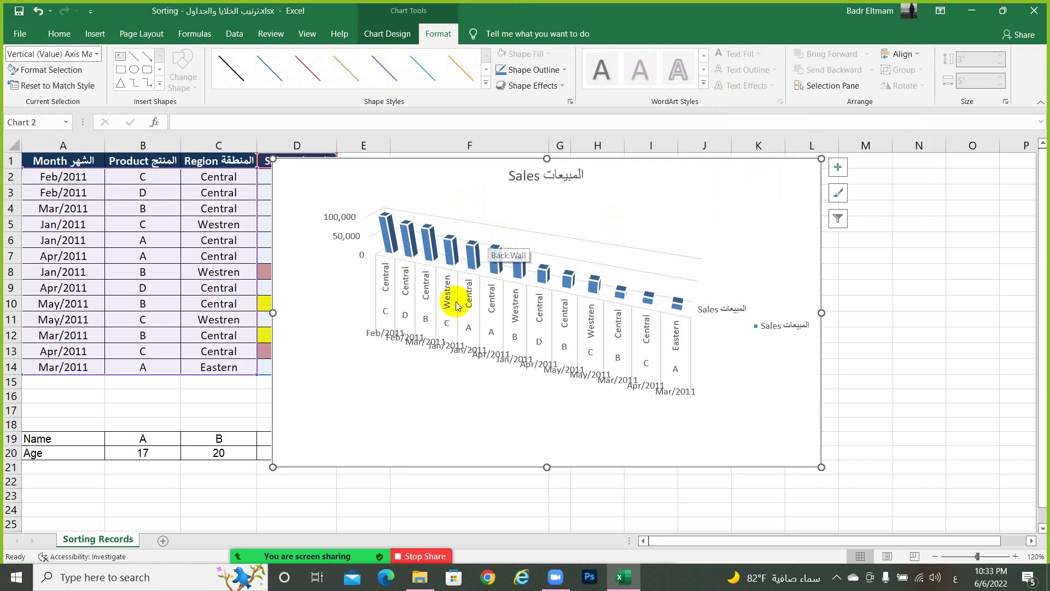
Select the Sales chart's plot area and open the Chart Elements list, admitting a waiting meeting participant
{"action": "left_click", "coordinate": [348, 381]}
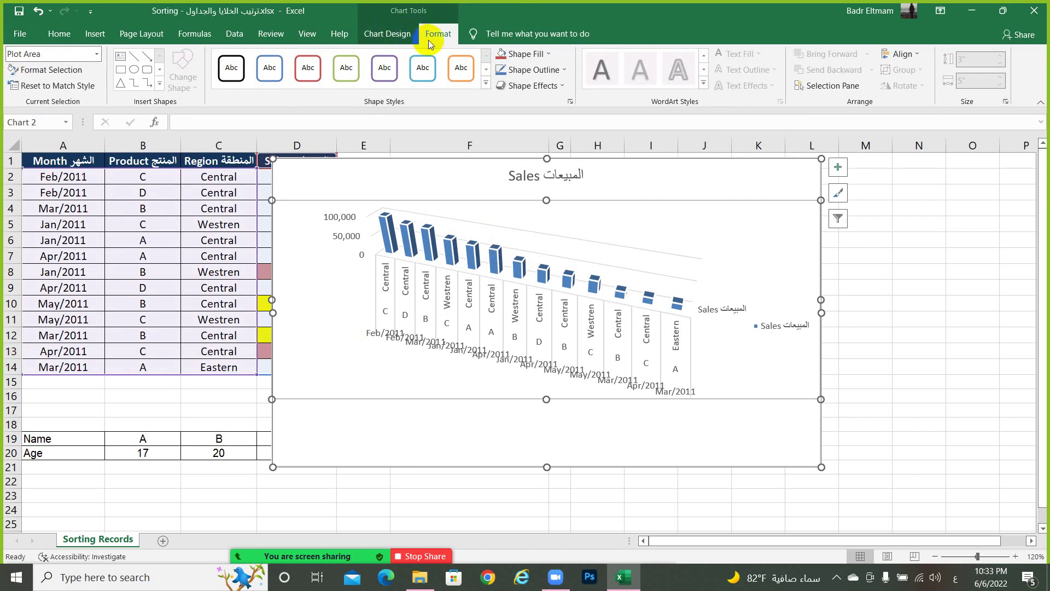
{"action": "left_click", "coordinate": [94, 55]}
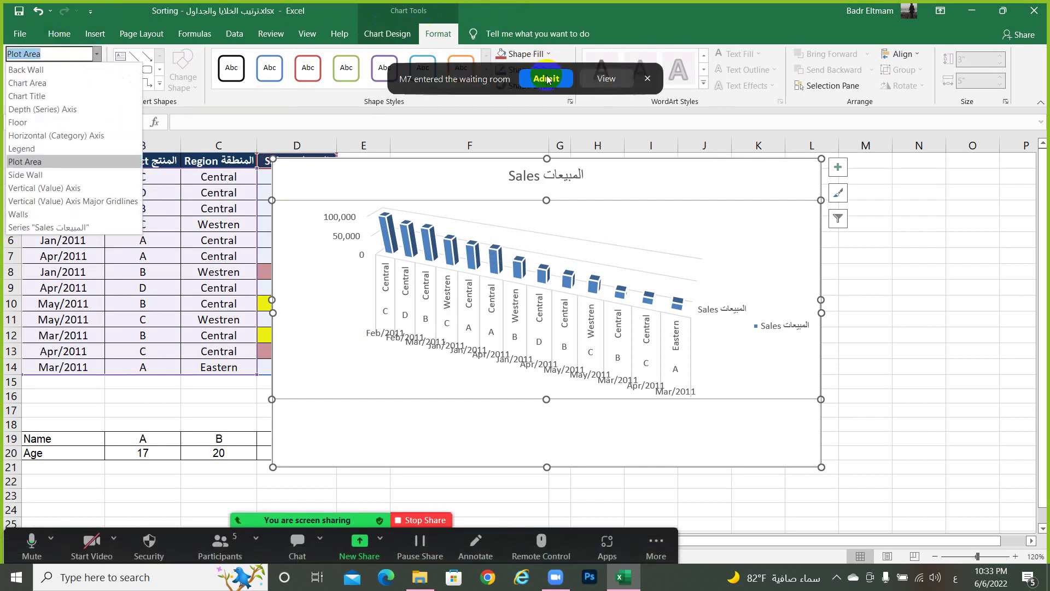
{"action": "left_click", "coordinate": [546, 78]}
{"action": "left_click", "coordinate": [99, 55]}
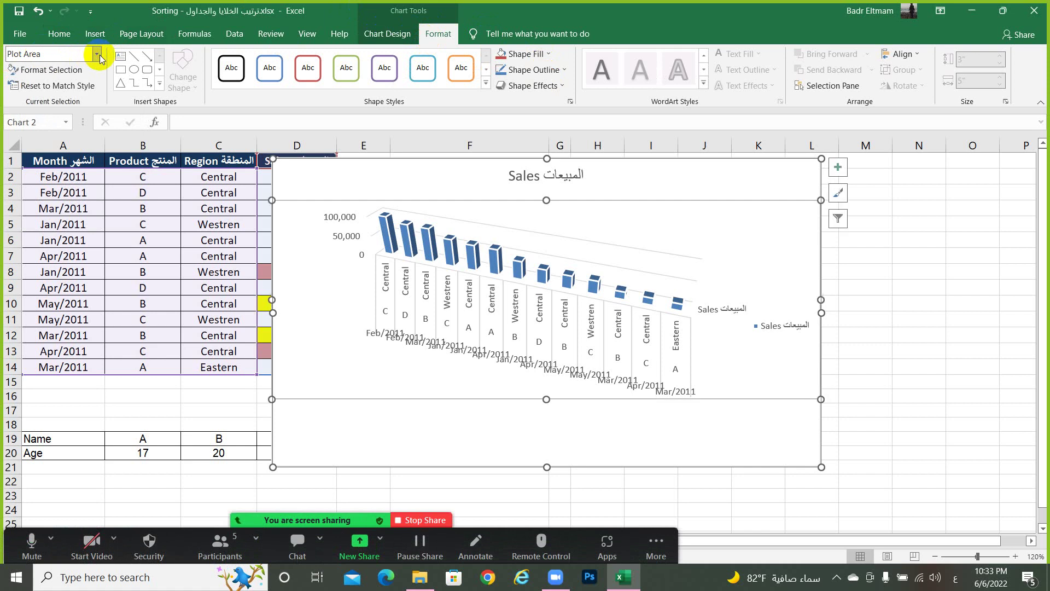
{"action": "left_click", "coordinate": [96, 55]}
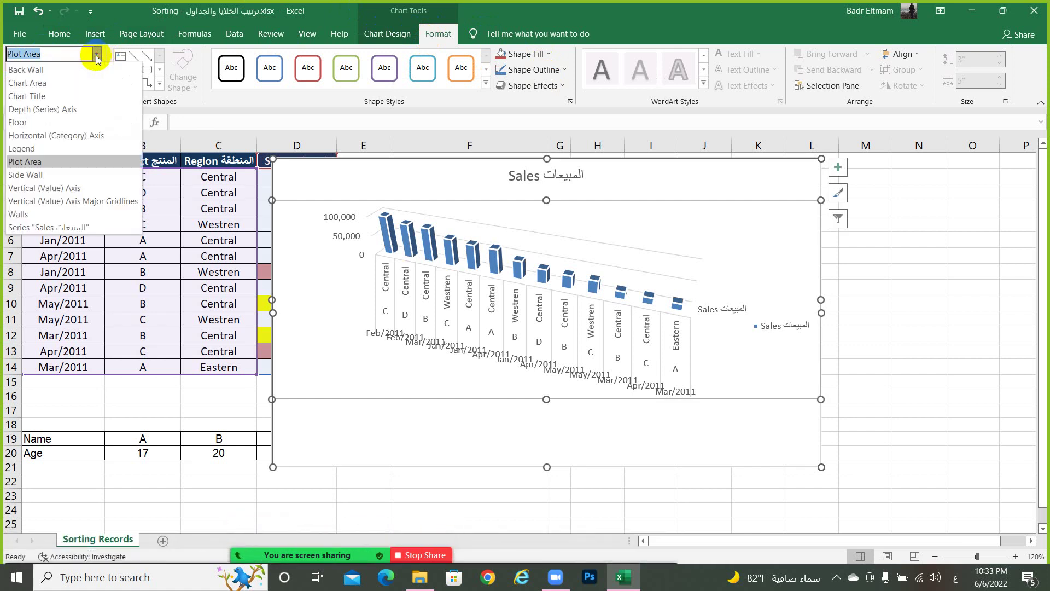
Select the Chart Area, then open the newly joined Zoom participant's options menu
{"action": "left_click", "coordinate": [73, 82]}
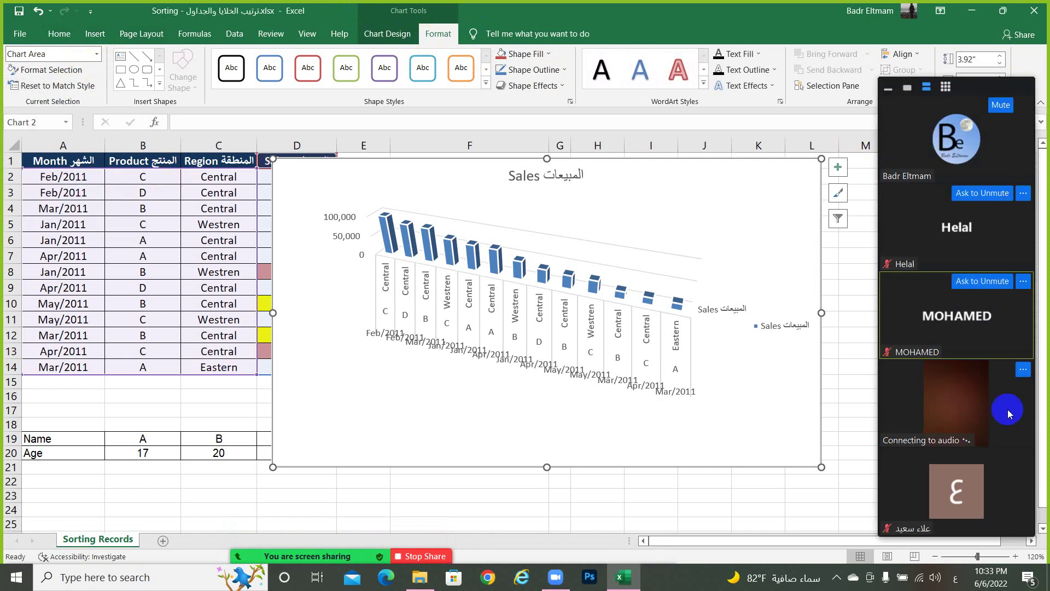
{"action": "left_click", "coordinate": [1022, 368]}
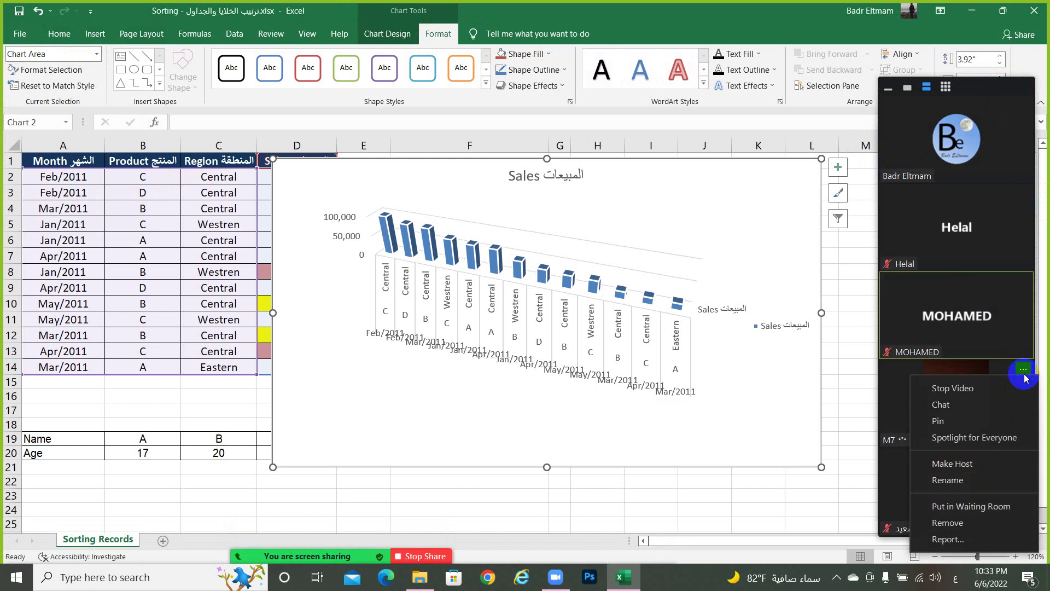
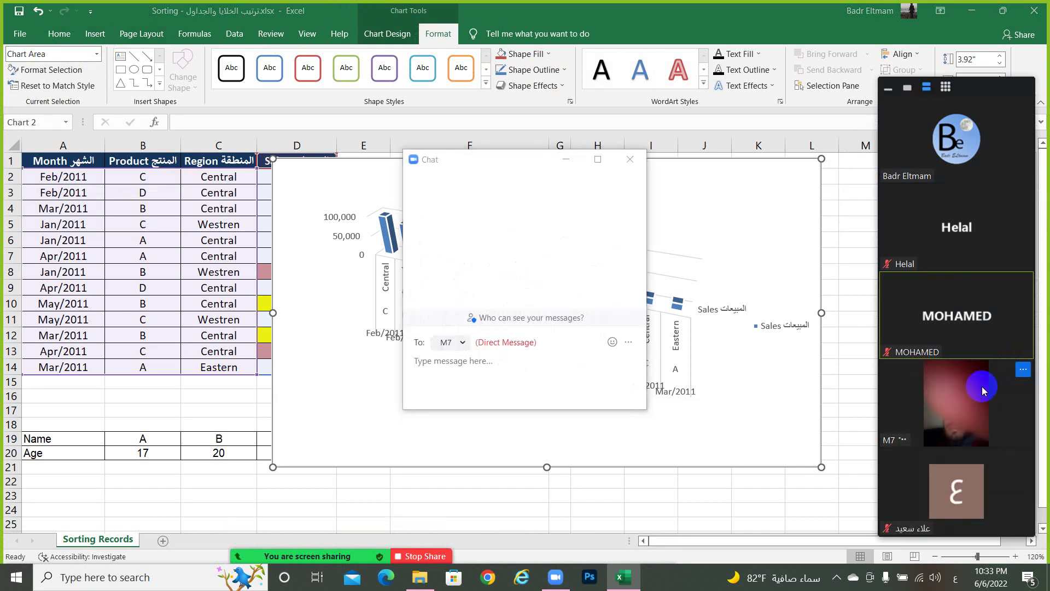
Select the chart floor from Chart Elements and apply a green shape style to it
{"action": "left_click", "coordinate": [629, 159]}
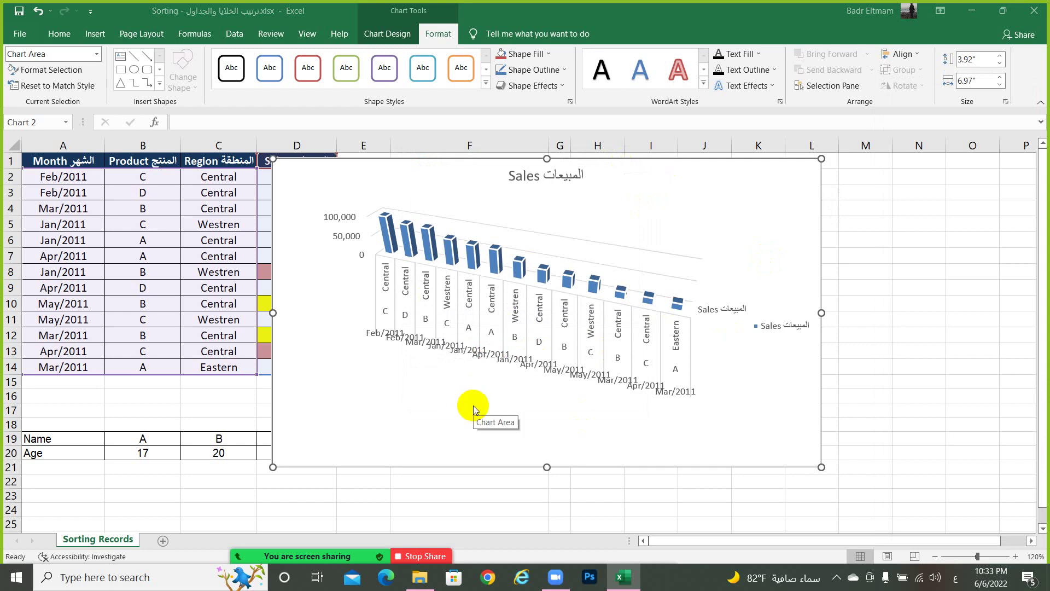
{"action": "left_click", "coordinate": [481, 317]}
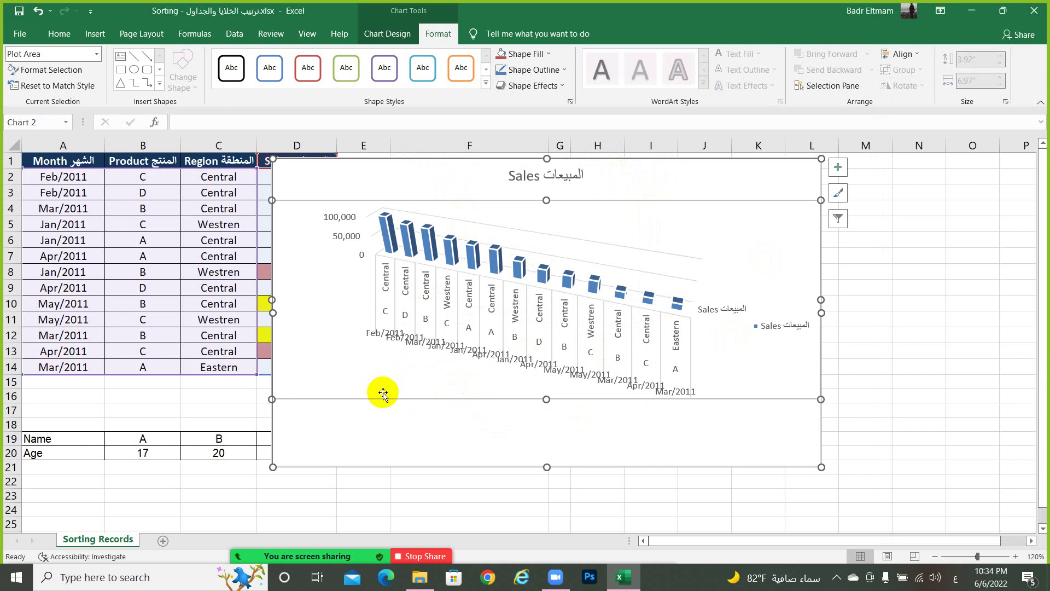
{"action": "left_click", "coordinate": [377, 425]}
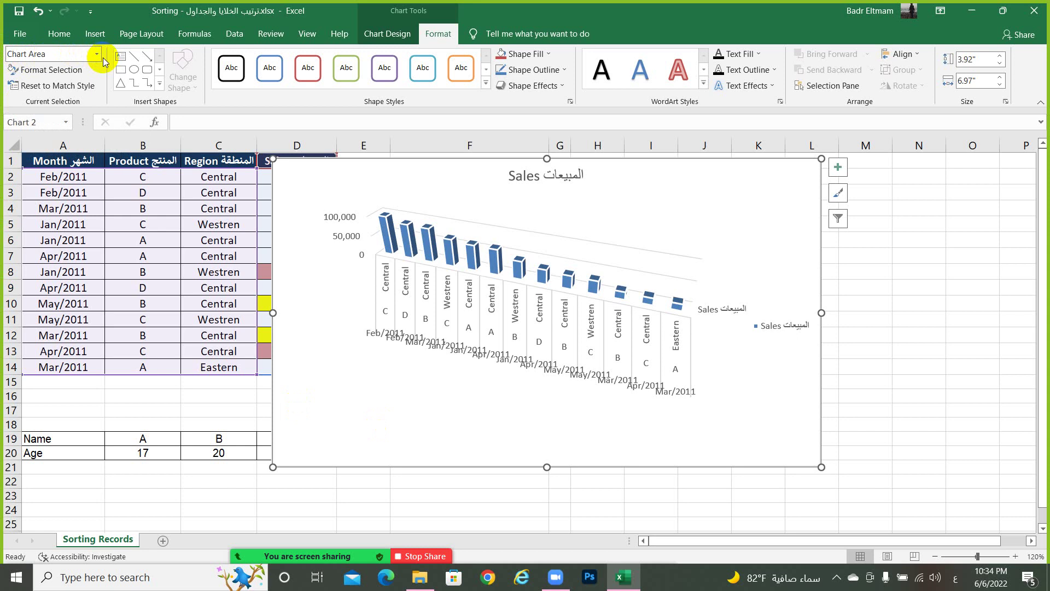
{"action": "left_click", "coordinate": [96, 54]}
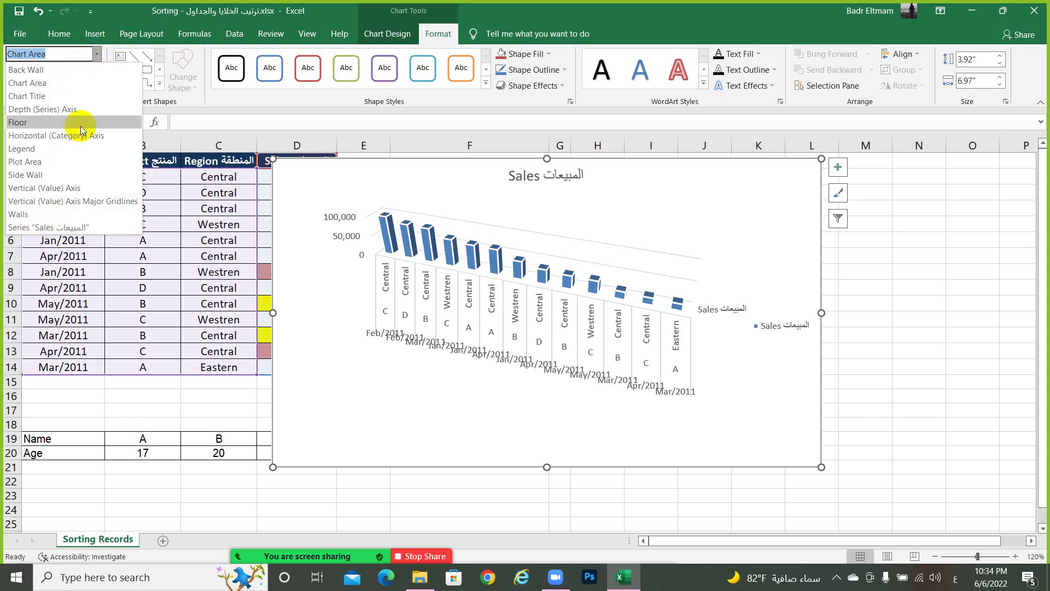
{"action": "left_click", "coordinate": [80, 126]}
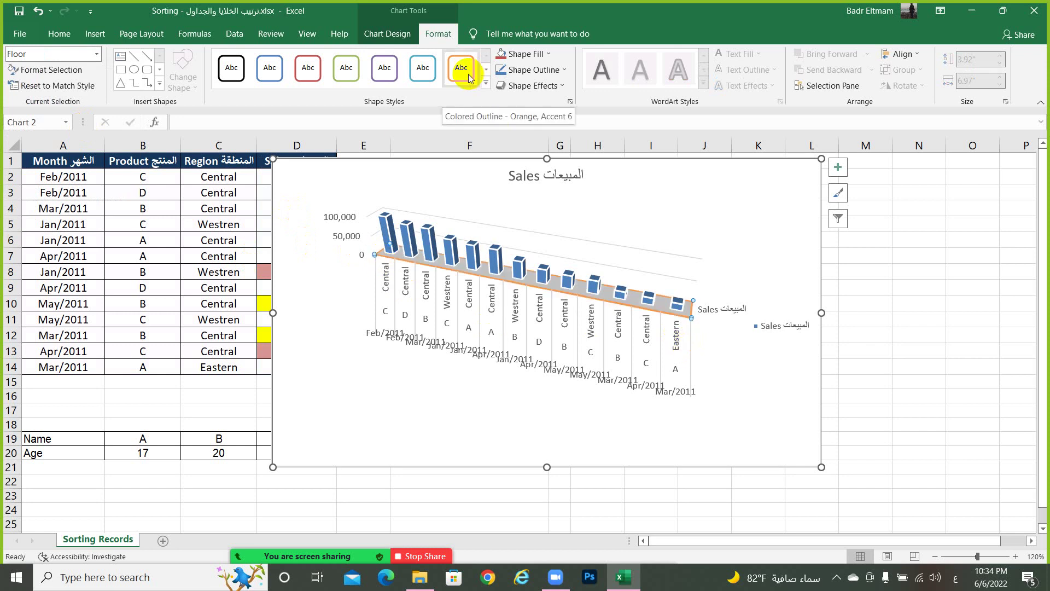
{"action": "left_click", "coordinate": [485, 83]}
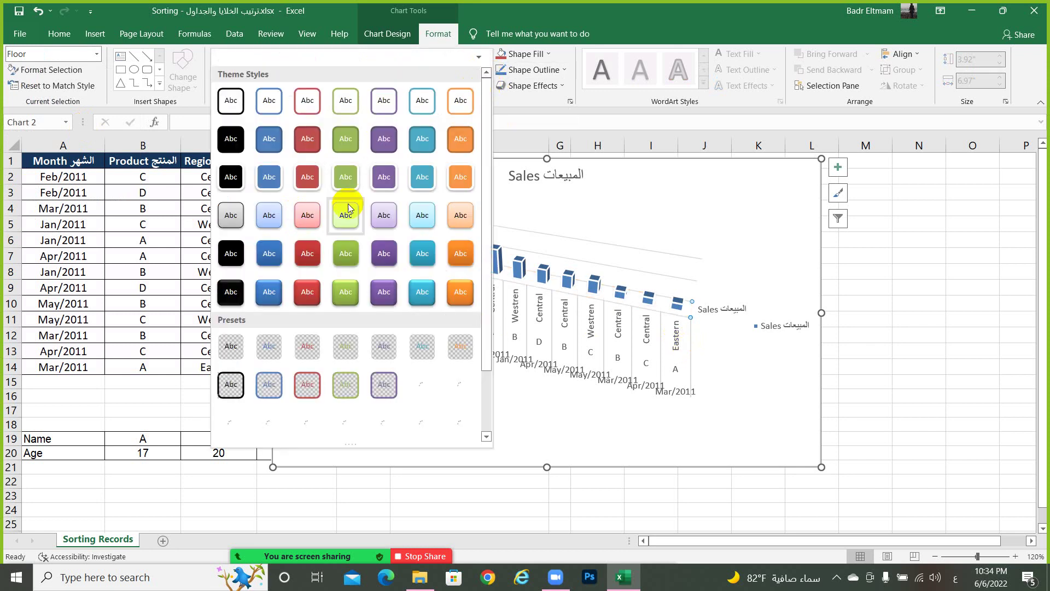
{"action": "left_click", "coordinate": [348, 224]}
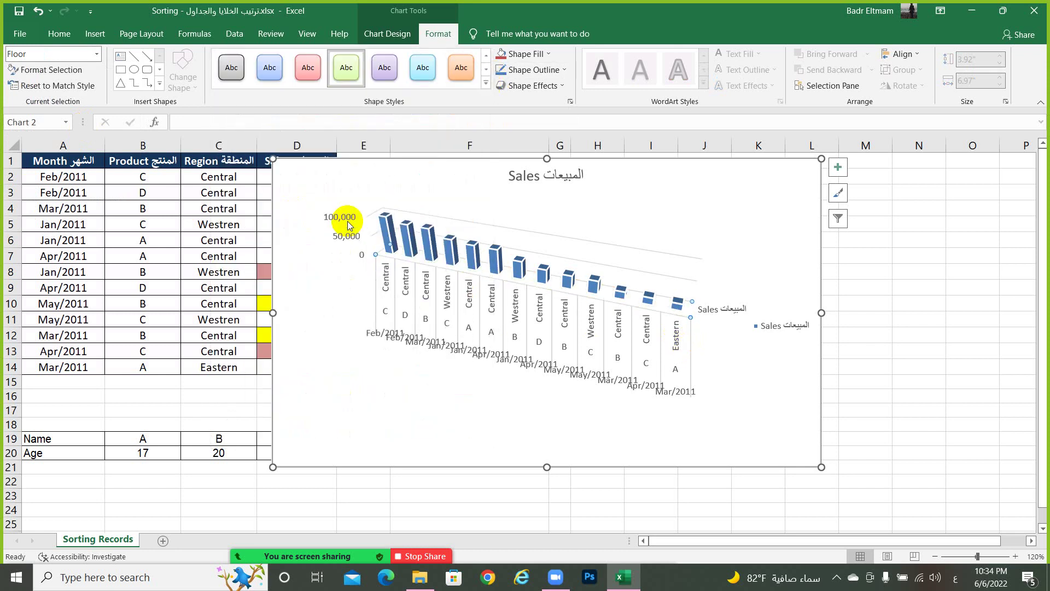
Give the plot area a blue gradient style and the chart area a lavender fill
{"action": "left_click", "coordinate": [364, 376]}
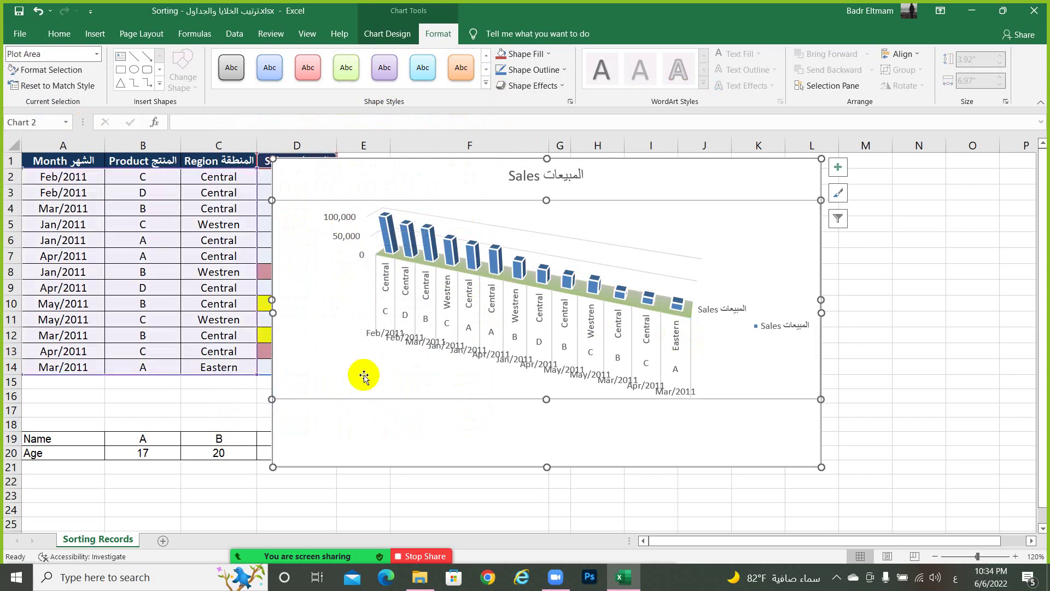
{"action": "left_click", "coordinate": [268, 76]}
{"action": "left_click", "coordinate": [358, 174]}
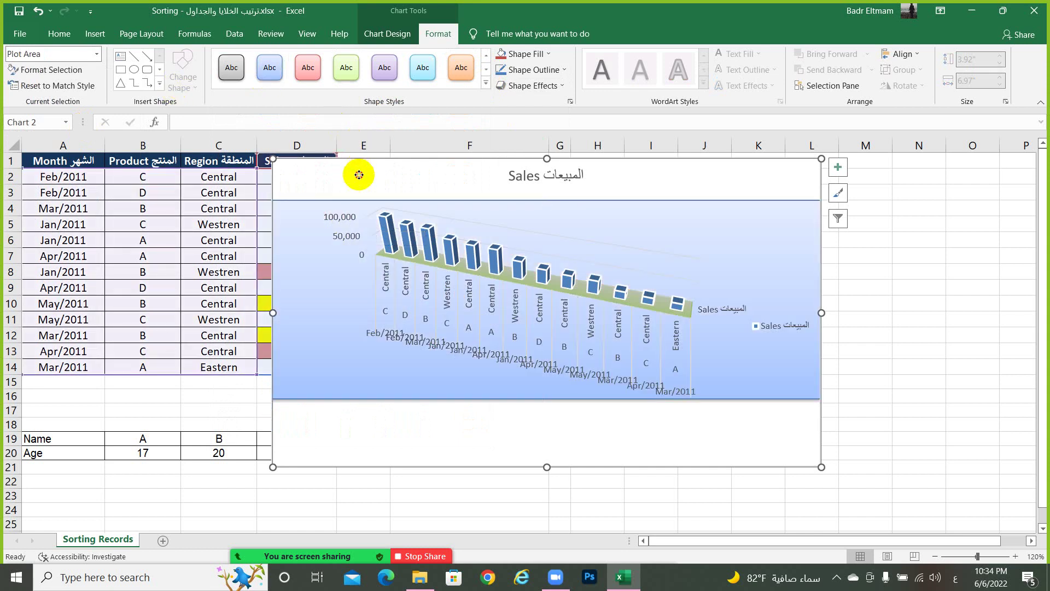
{"action": "left_click", "coordinate": [419, 69]}
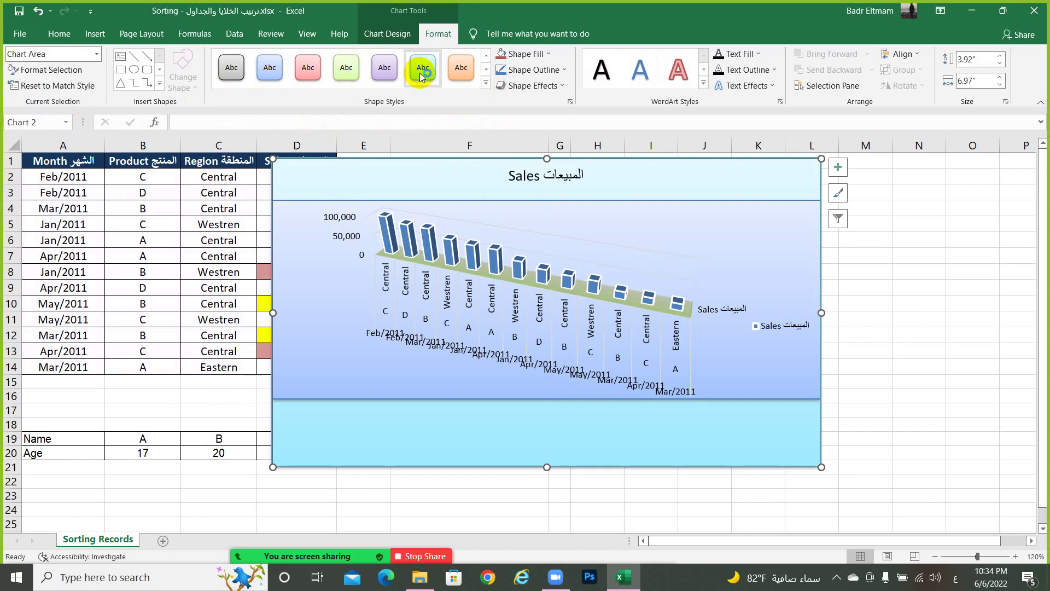
{"action": "left_click", "coordinate": [384, 67]}
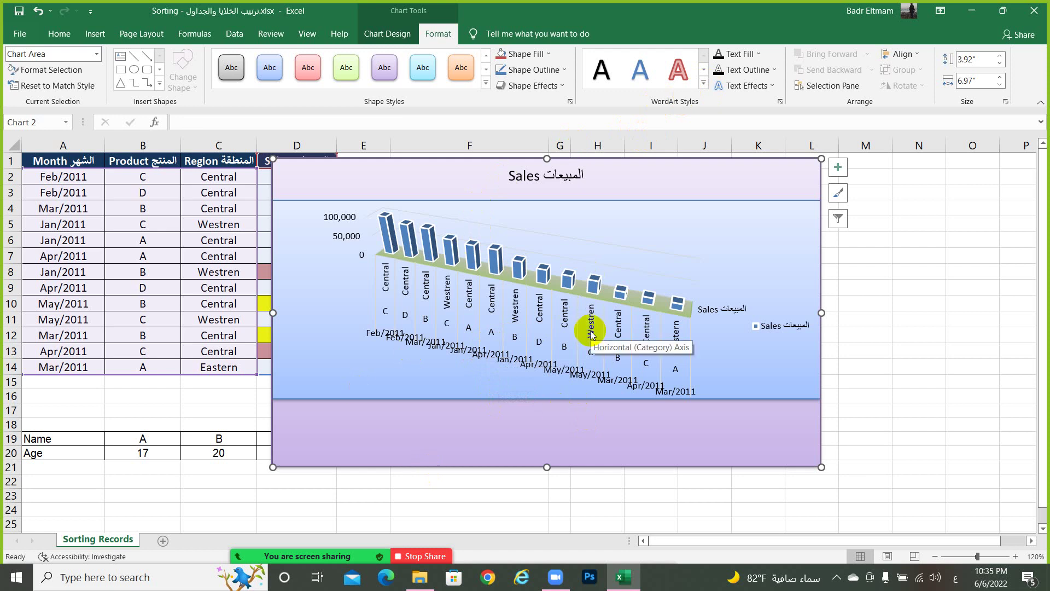
Try a red outlined WordArt style on the chart text, then give the chart area an orange shape style
{"action": "left_click", "coordinate": [703, 86]}
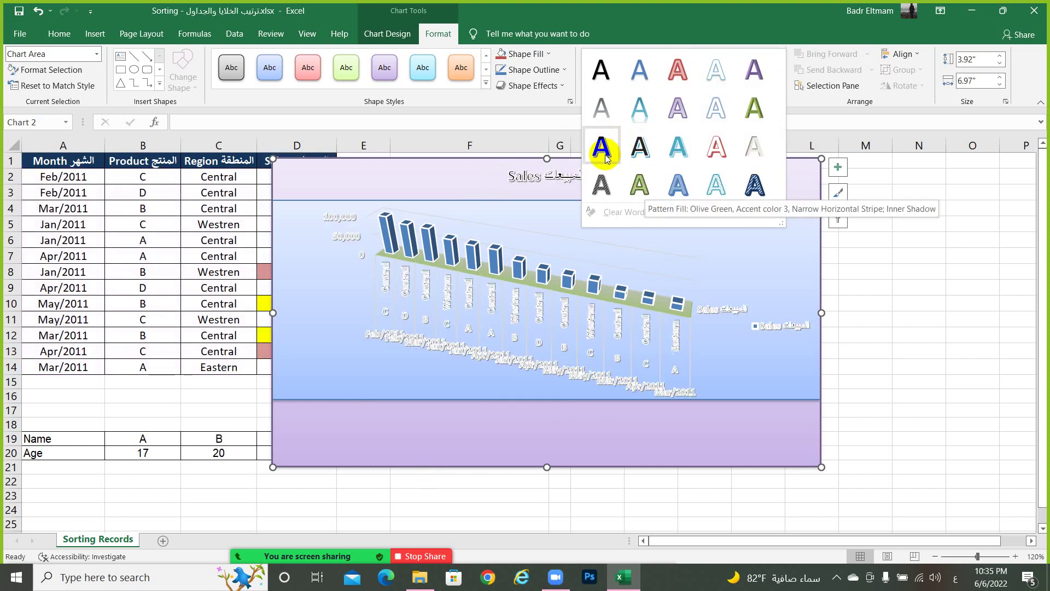
{"action": "left_click", "coordinate": [712, 150]}
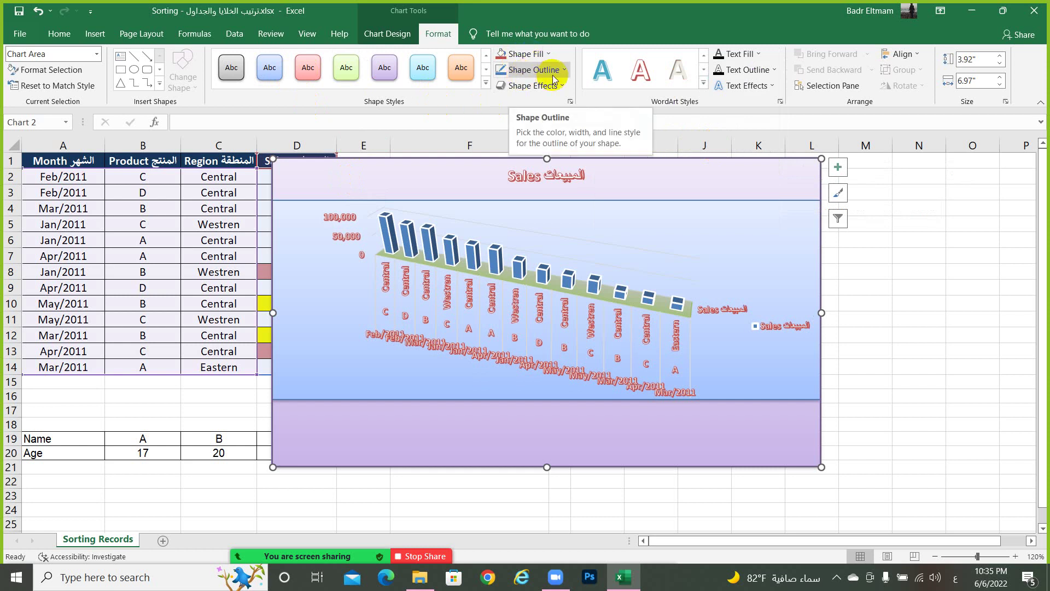
{"action": "left_click", "coordinate": [460, 68]}
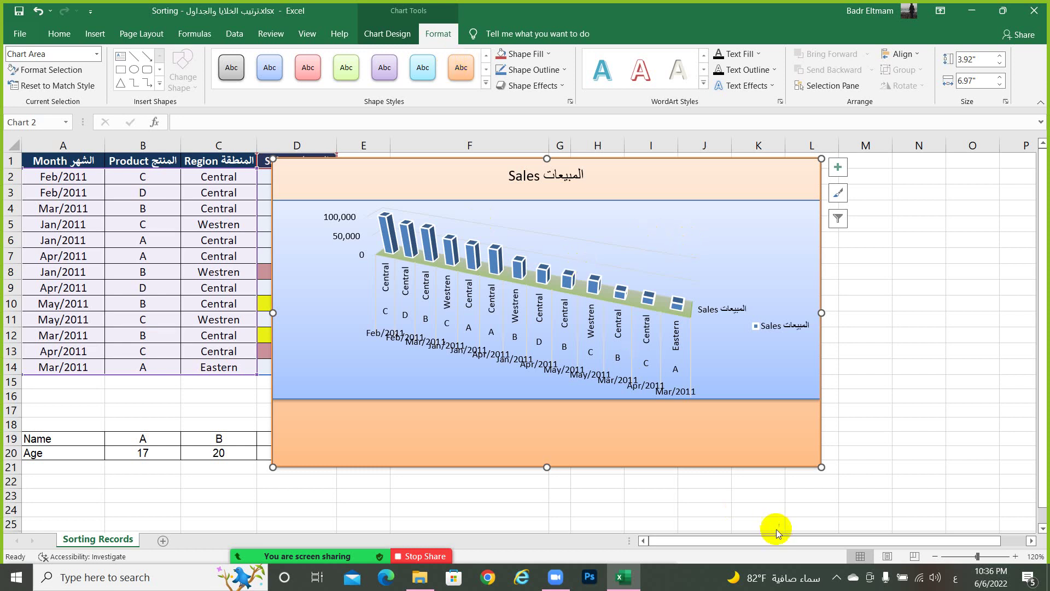
Return to the Excel Sorting Records sheet, now without the chart, and show the Insert commands
{"action": "left_click", "coordinate": [837, 579]}
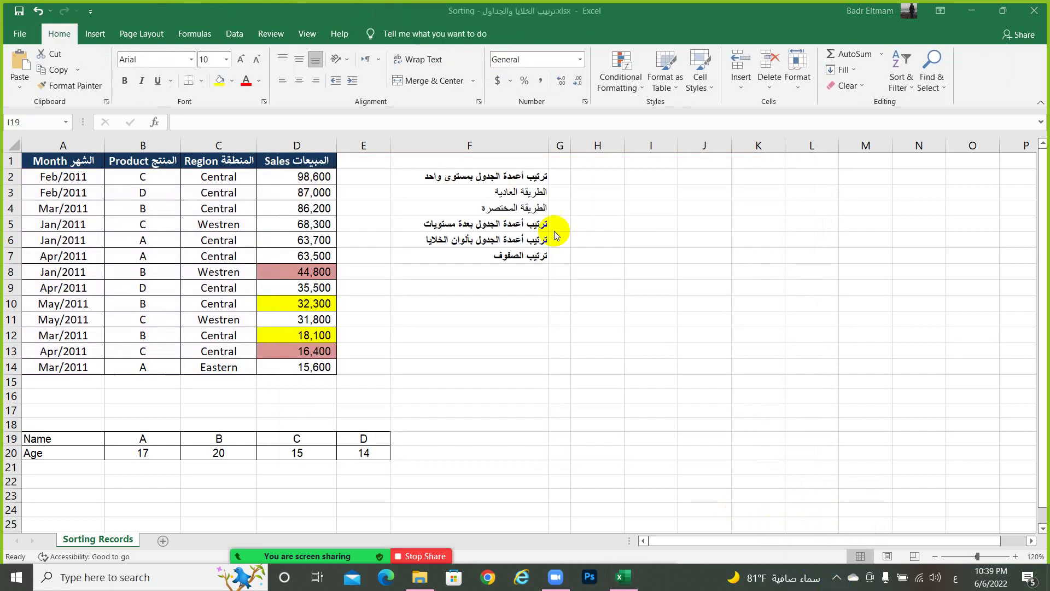
{"action": "left_click", "coordinate": [95, 41]}
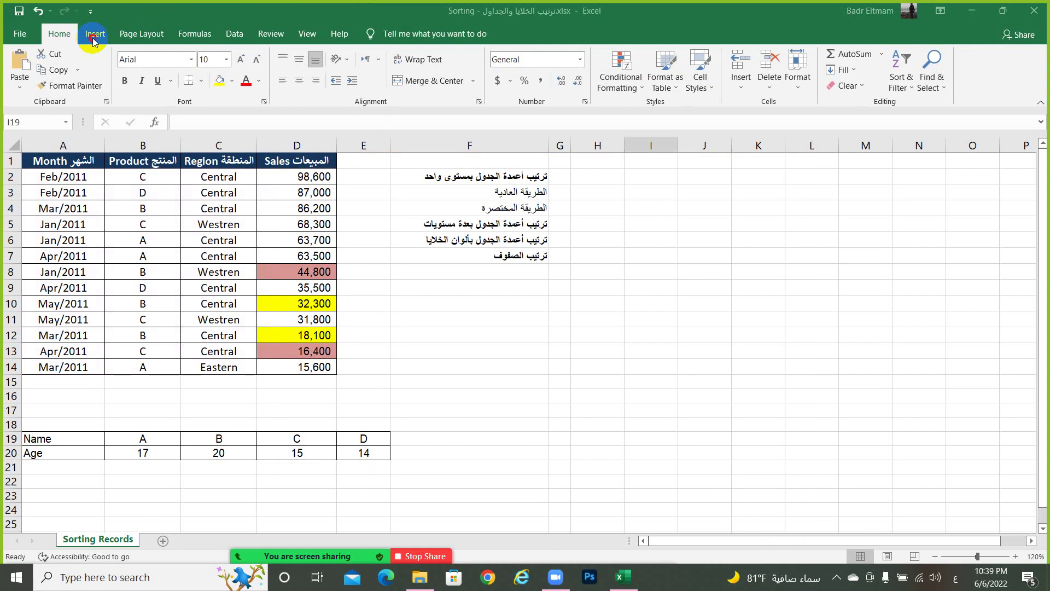
{"action": "left_click", "coordinate": [94, 37]}
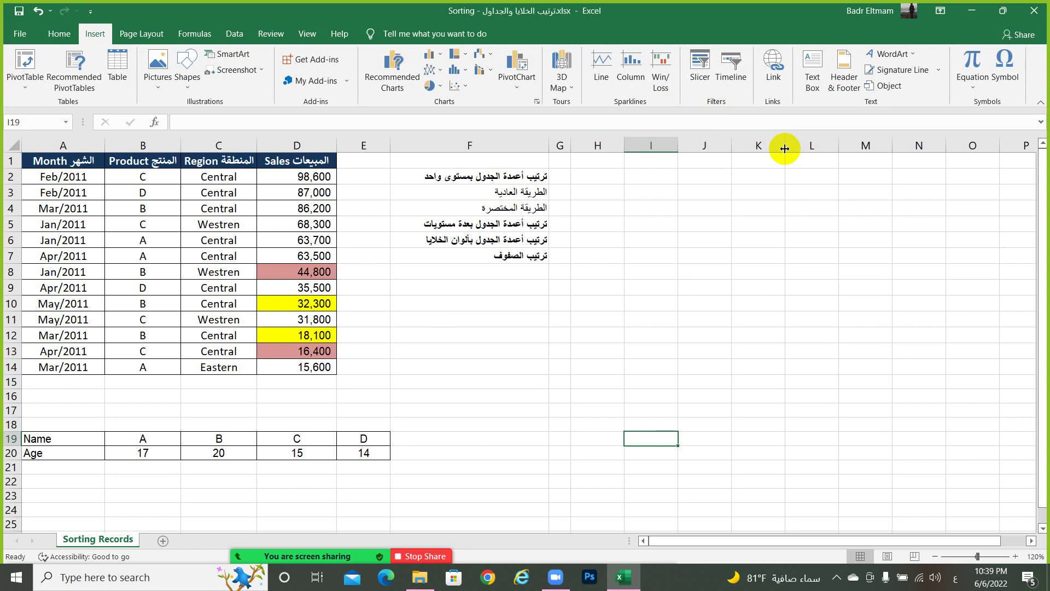
Add a header via Header & Footer, visit its left, centre and right sections, and stay in Page Layout view
{"action": "left_click", "coordinate": [842, 72]}
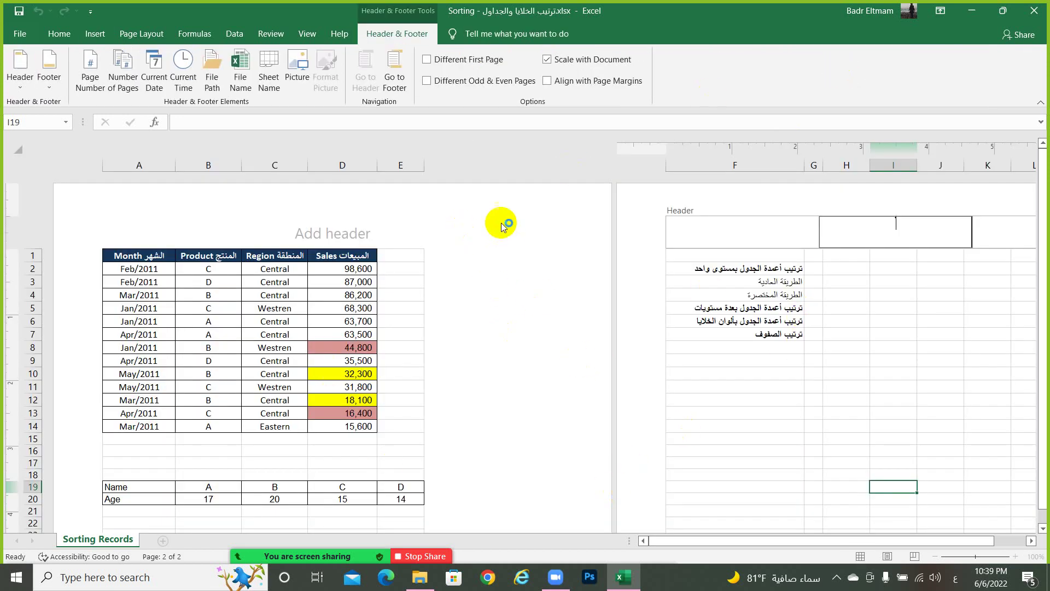
{"action": "key", "text": "Escape"}
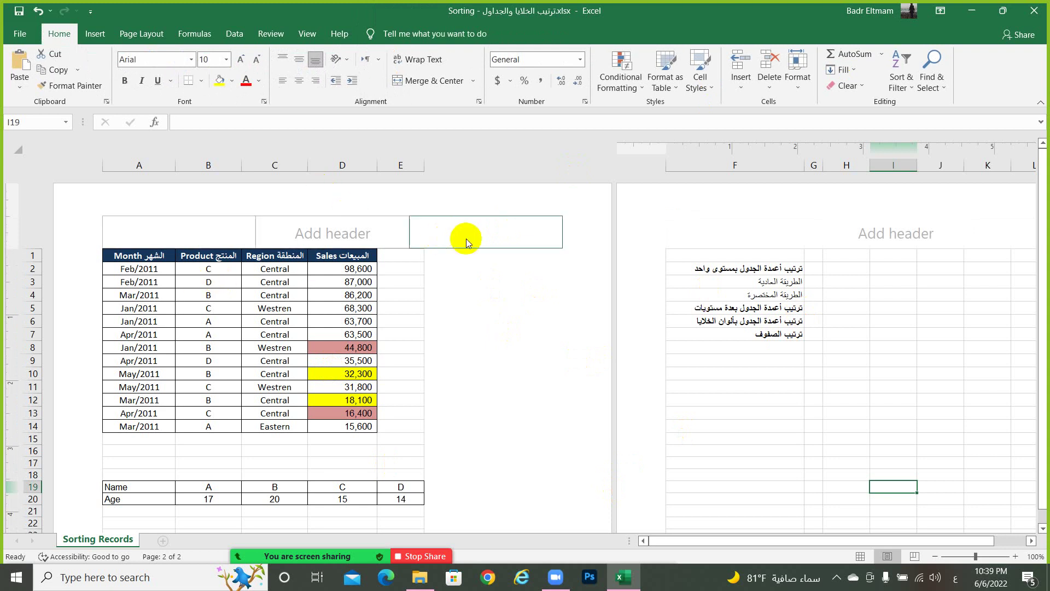
{"action": "left_click", "coordinate": [212, 232]}
{"action": "left_click", "coordinate": [296, 229]}
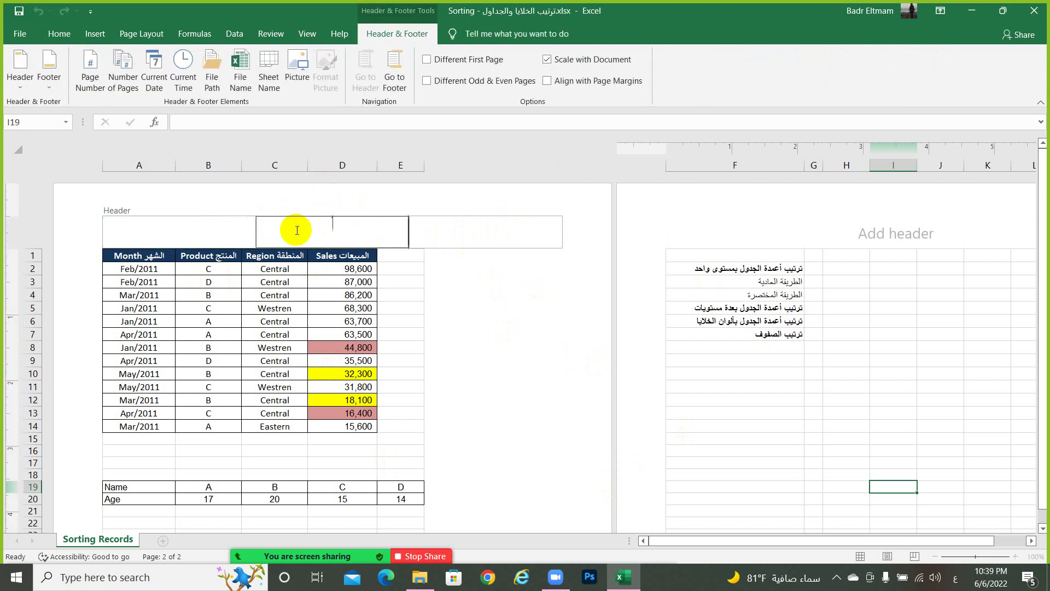
{"action": "left_click", "coordinate": [464, 237]}
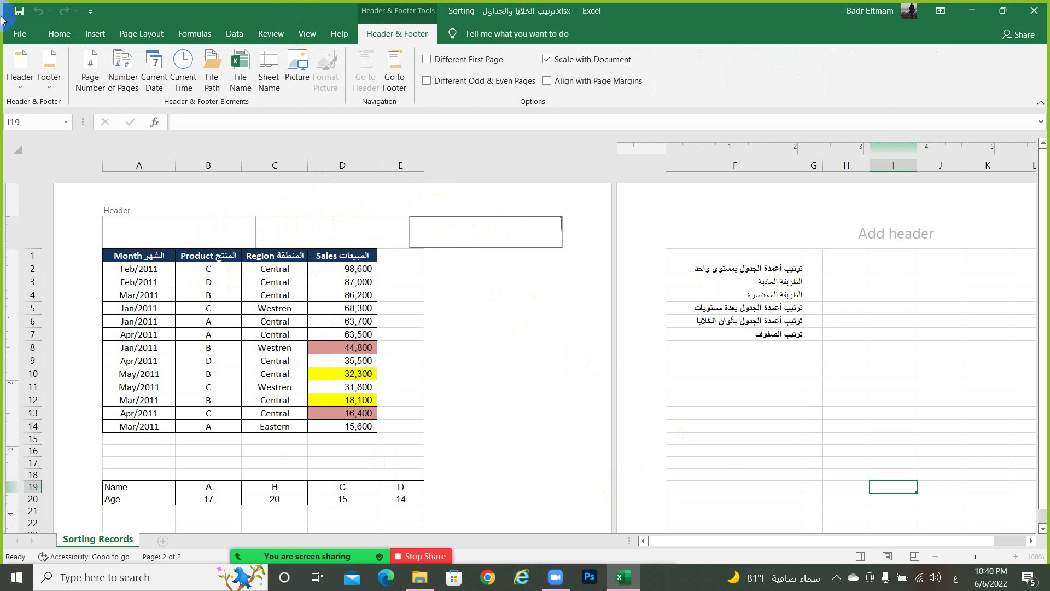
{"action": "left_click", "coordinate": [311, 33]}
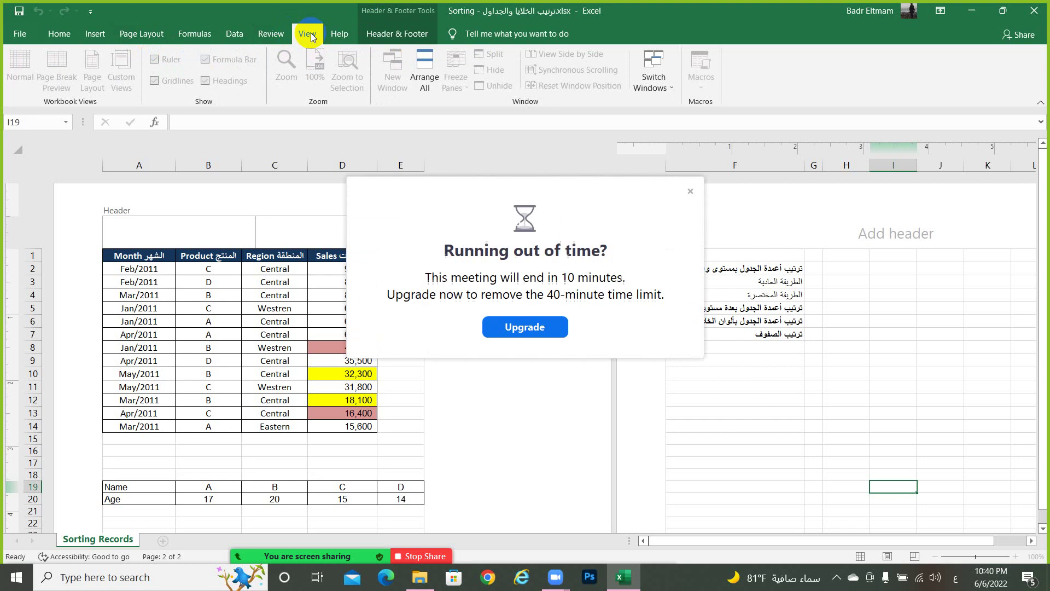
{"action": "left_click", "coordinate": [690, 191]}
{"action": "left_click", "coordinate": [539, 199]}
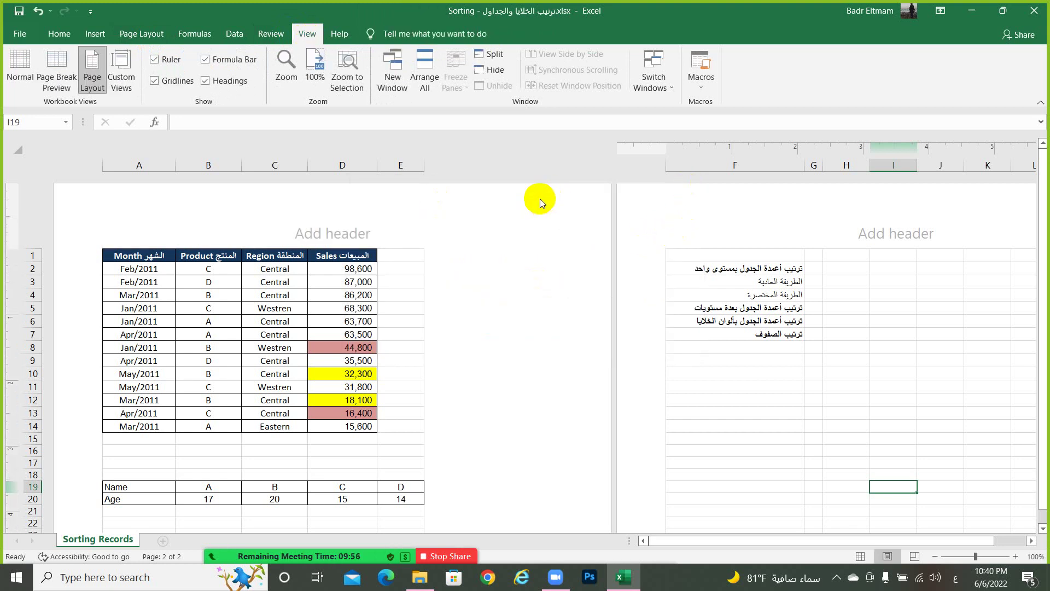
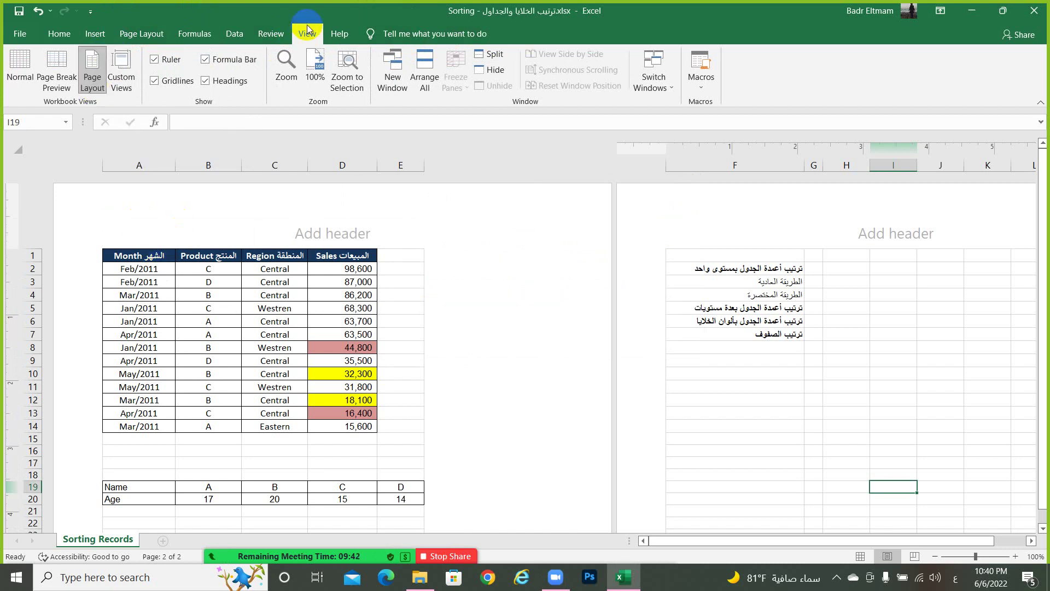
Cycle the Sorting Records sheet through Normal, Page Break Preview and Page Layout, ending in Normal
{"action": "left_click", "coordinate": [26, 87]}
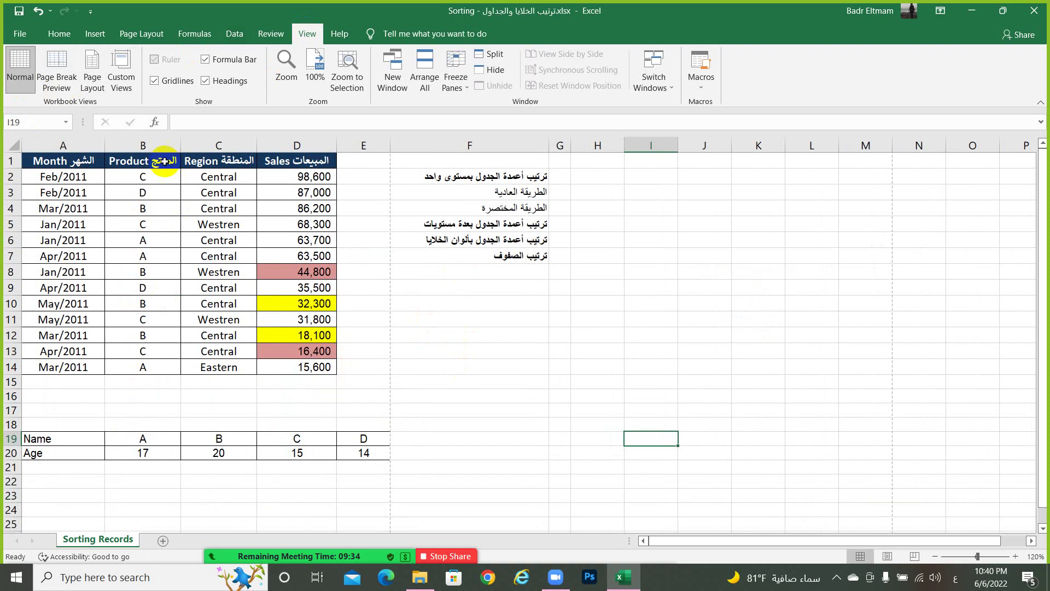
{"action": "left_click", "coordinate": [65, 71]}
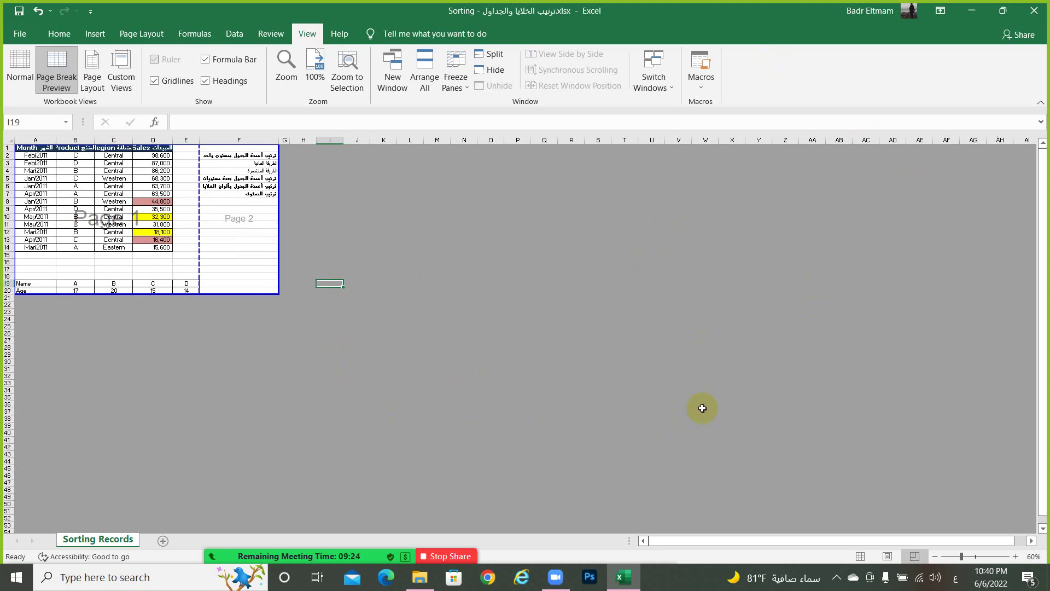
{"action": "left_click", "coordinate": [99, 71]}
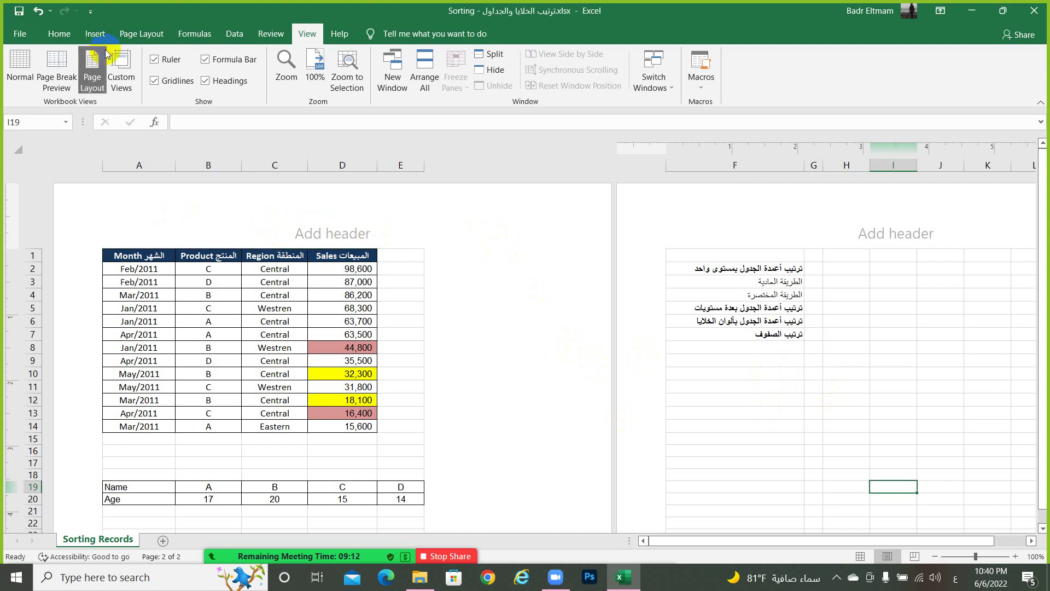
{"action": "left_click", "coordinate": [16, 80]}
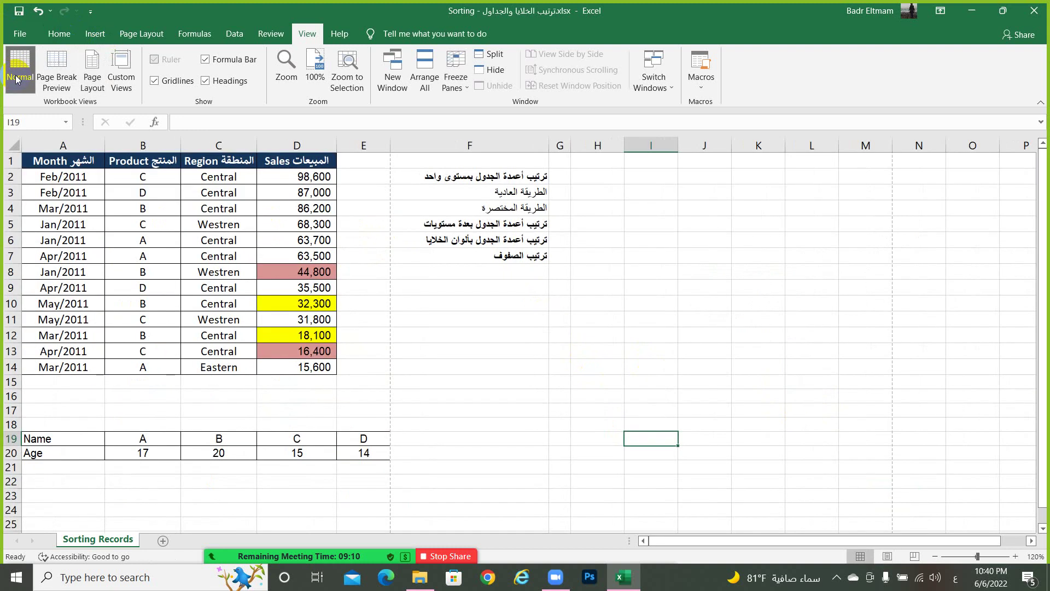
Start editing the page header and try its centre, right and left sections without typing anything
{"action": "left_click", "coordinate": [86, 35]}
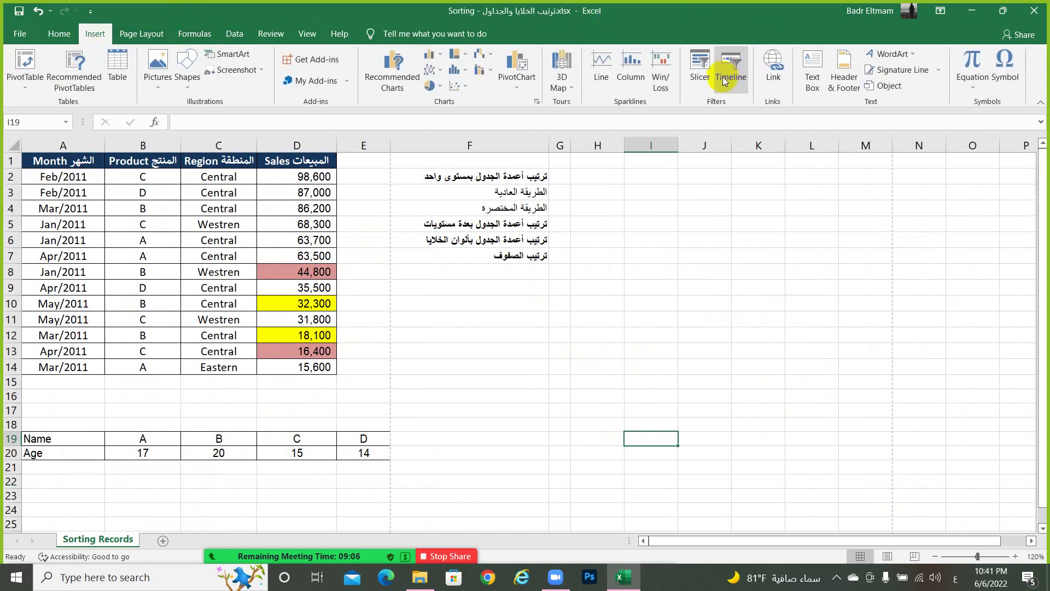
{"action": "left_click", "coordinate": [848, 85]}
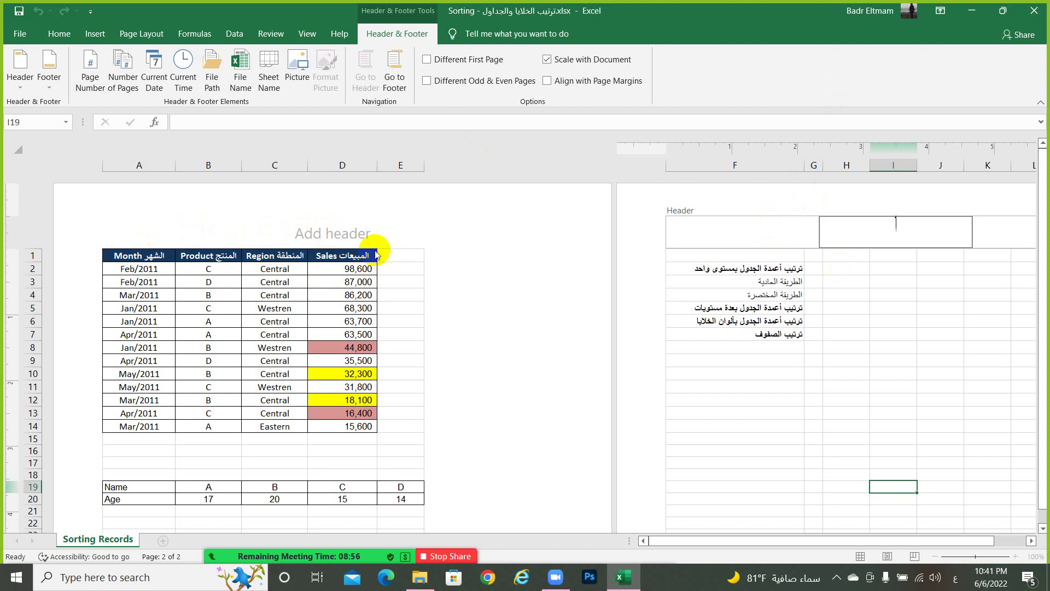
{"action": "left_click", "coordinate": [348, 241]}
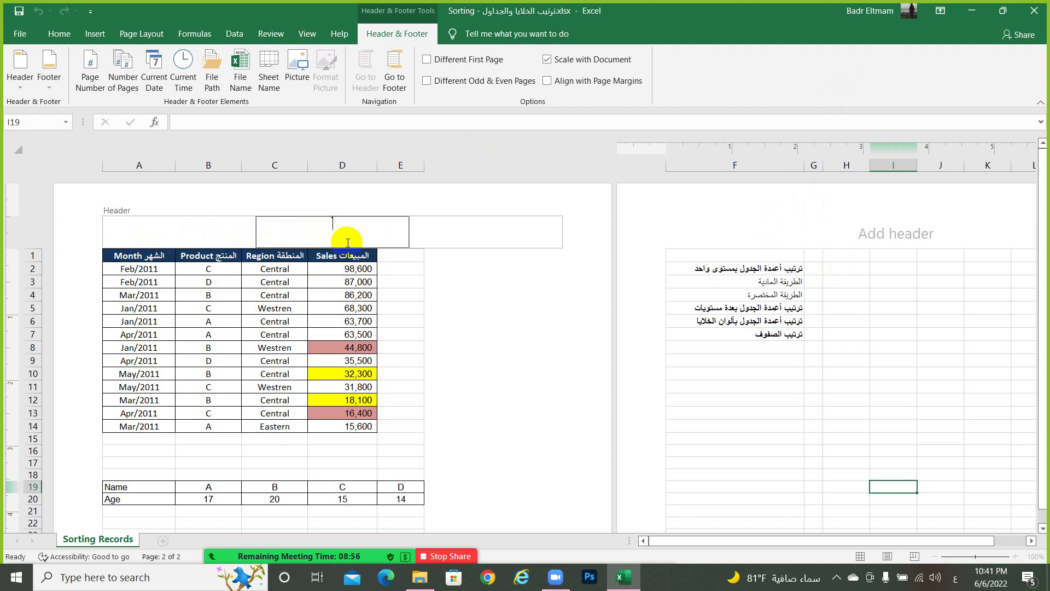
{"action": "left_click", "coordinate": [448, 227]}
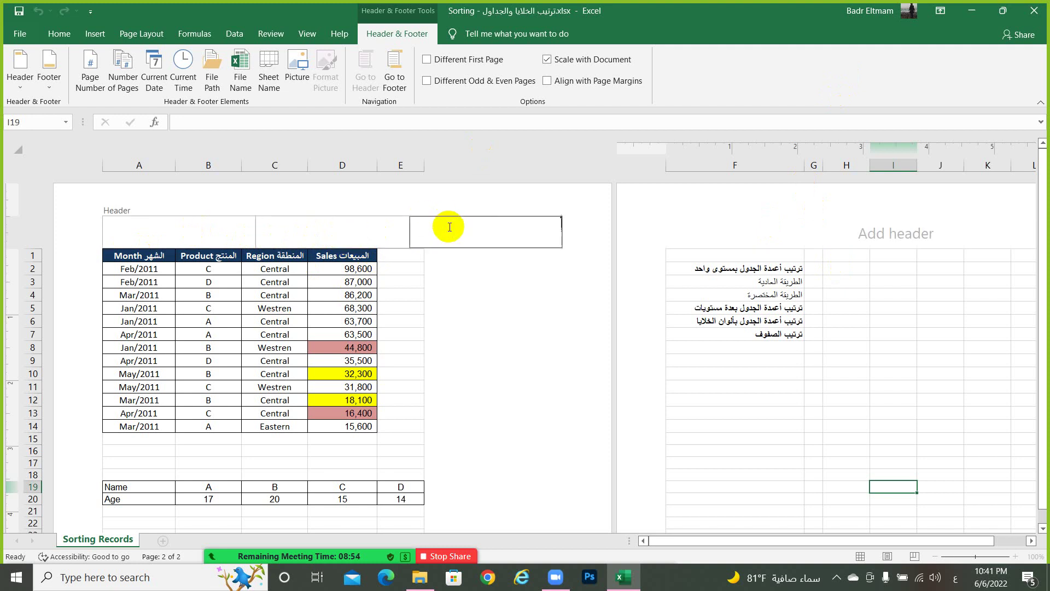
{"action": "left_click", "coordinate": [208, 241]}
{"action": "left_click", "coordinate": [285, 237]}
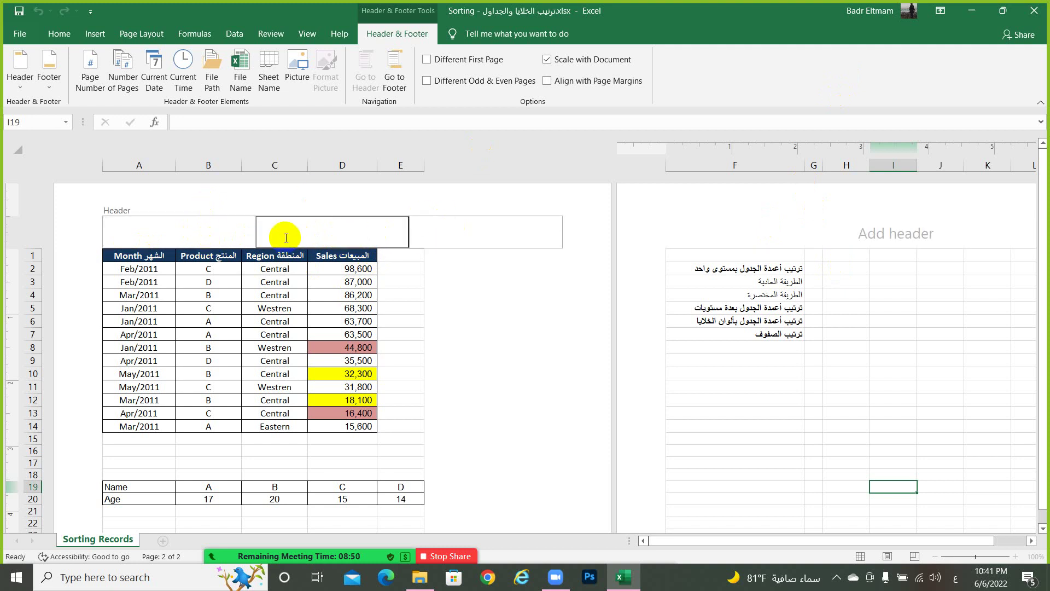
{"action": "left_click_drag", "start_coordinate": [1043, 197], "coordinate": [1043, 243]}
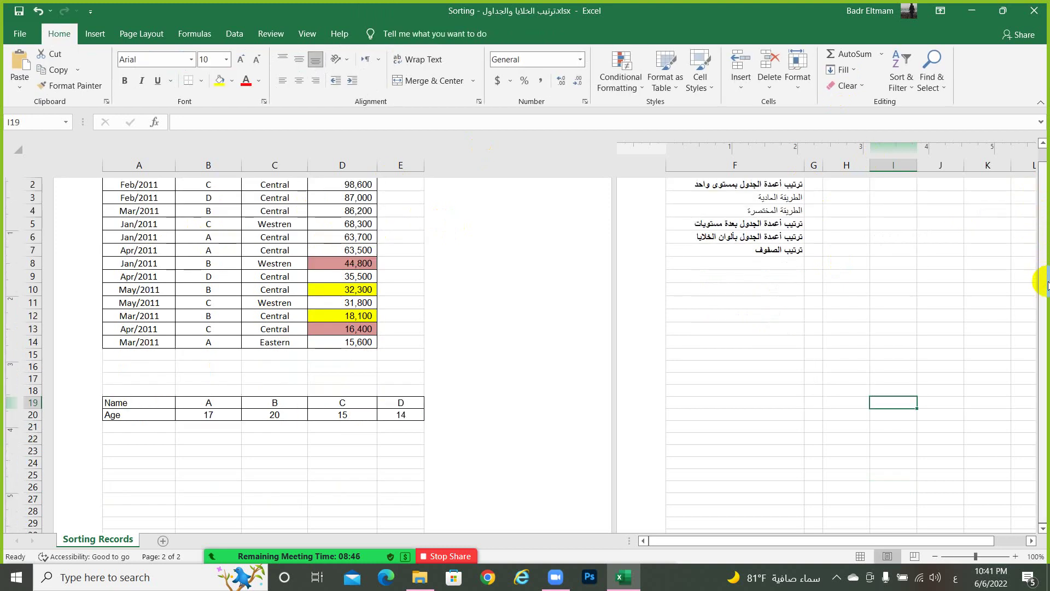
Return to the top in Page Layout view and put page 2's header into editing mode
{"action": "left_click_drag", "start_coordinate": [1046, 283], "coordinate": [1045, 389]}
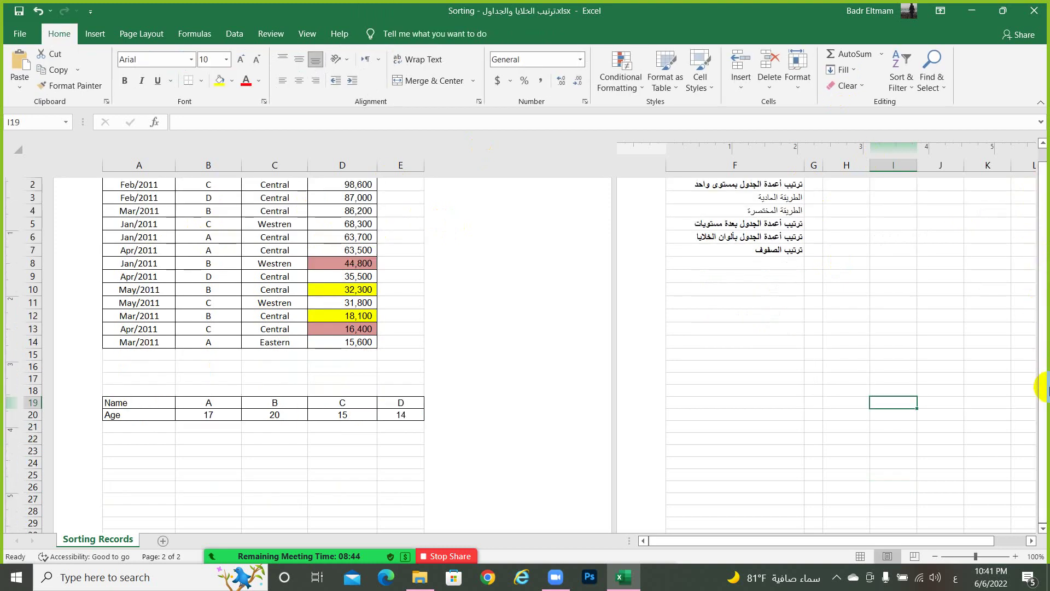
{"action": "left_click", "coordinate": [1042, 528]}
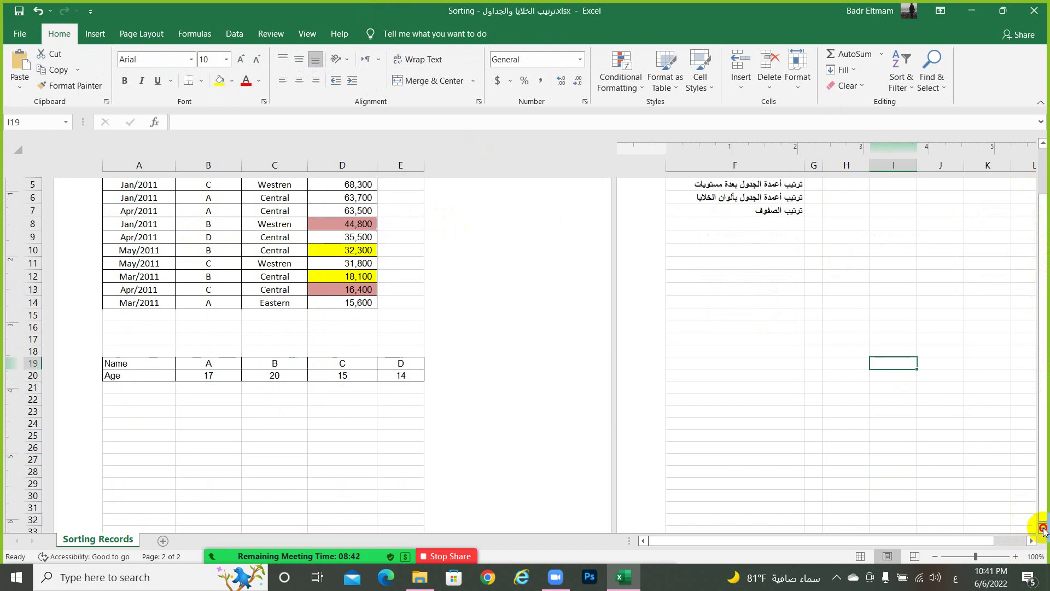
{"action": "left_click", "coordinate": [1043, 527]}
{"action": "left_click", "coordinate": [1042, 527]}
{"action": "left_click", "coordinate": [1042, 528]}
{"action": "left_click", "coordinate": [1042, 528]}
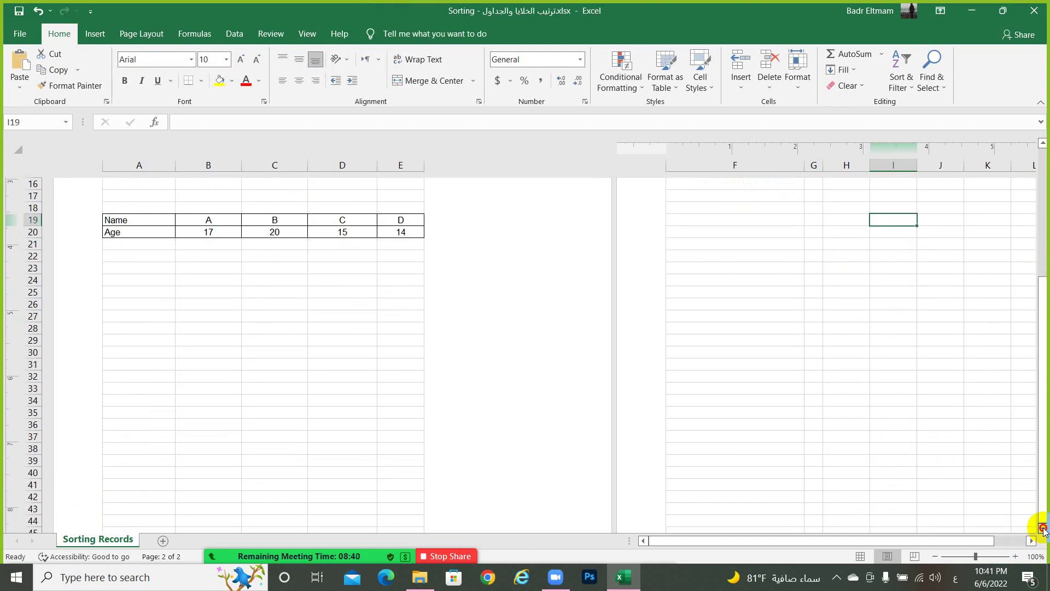
{"action": "left_click", "coordinate": [1042, 527]}
{"action": "left_click_drag", "start_coordinate": [1042, 415], "coordinate": [1026, 289]}
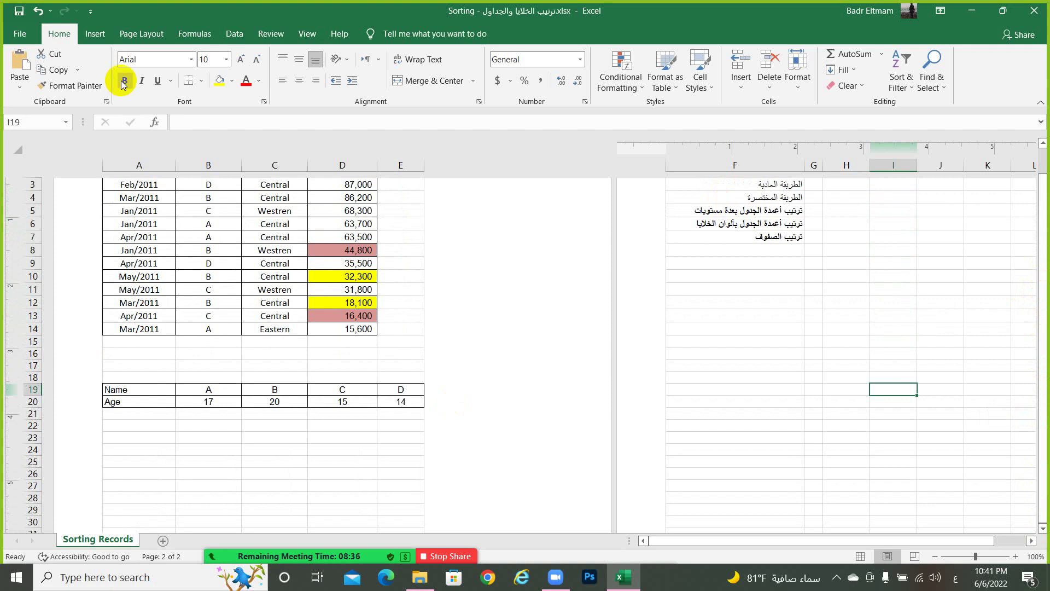
{"action": "left_click", "coordinate": [307, 33]}
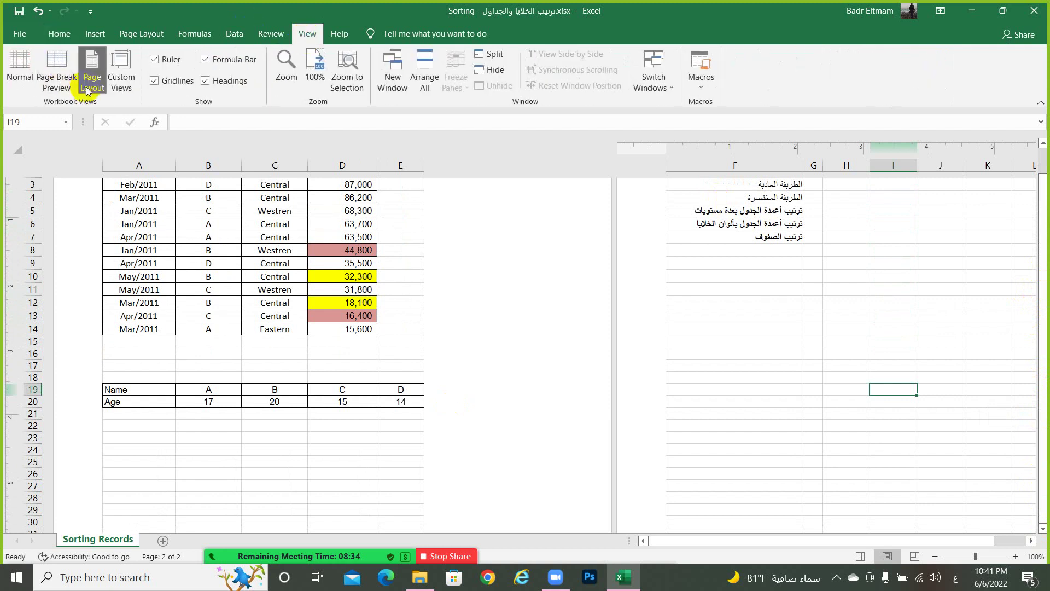
{"action": "left_click", "coordinate": [150, 348]}
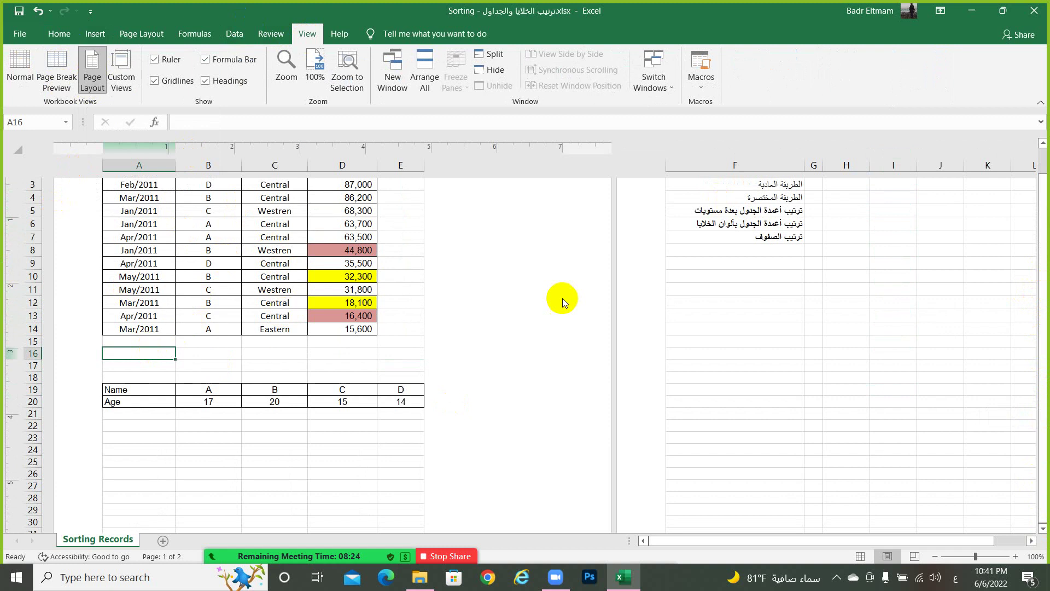
{"action": "left_click_drag", "start_coordinate": [1042, 305], "coordinate": [1045, 235]}
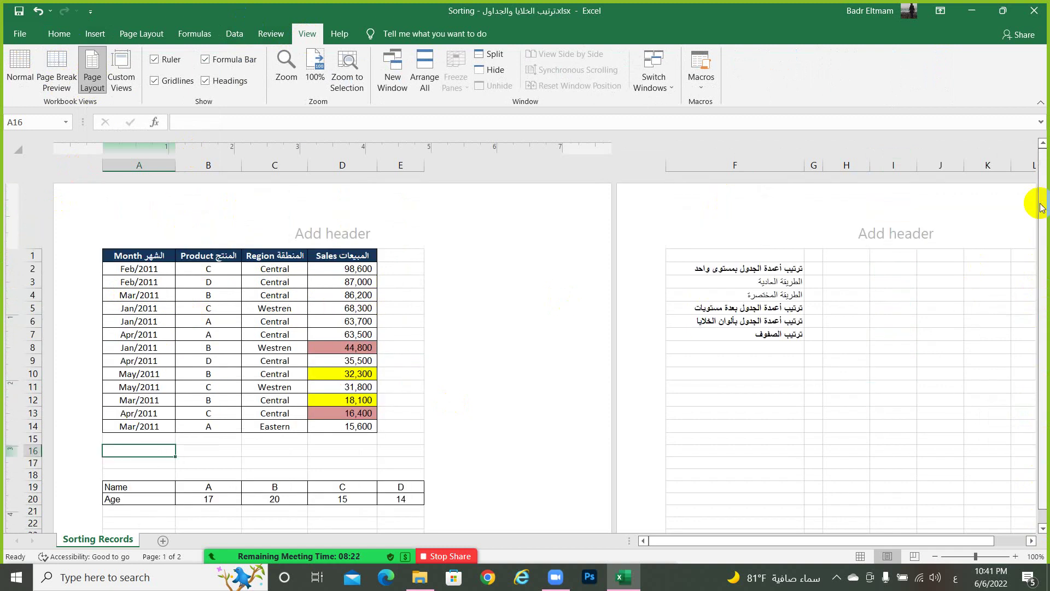
{"action": "left_click", "coordinate": [976, 219]}
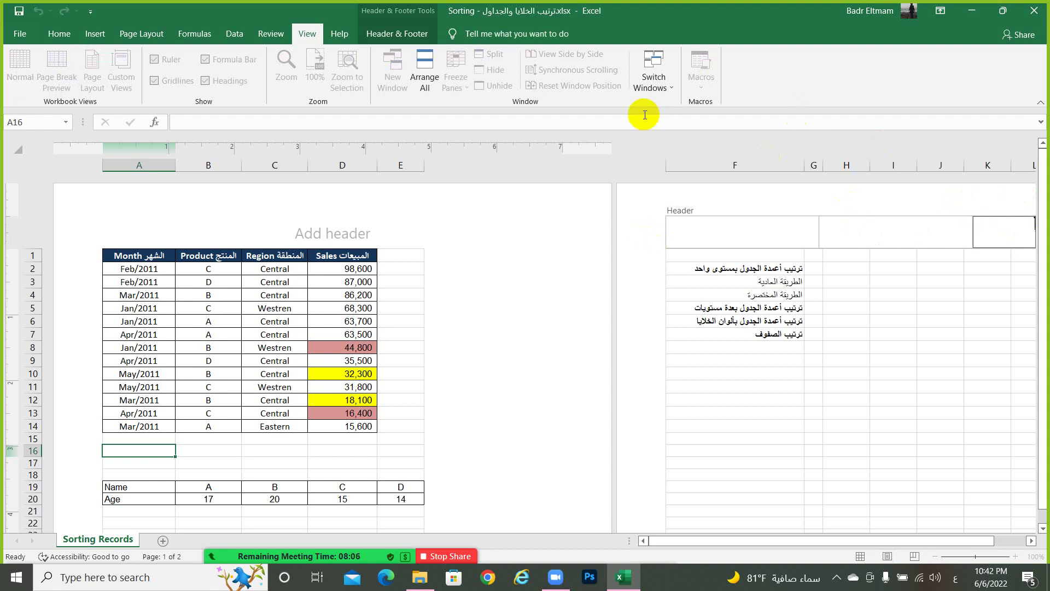
Leave the empty header and switch the Sorting Records sheet back to Normal view
{"action": "left_click", "coordinate": [403, 39]}
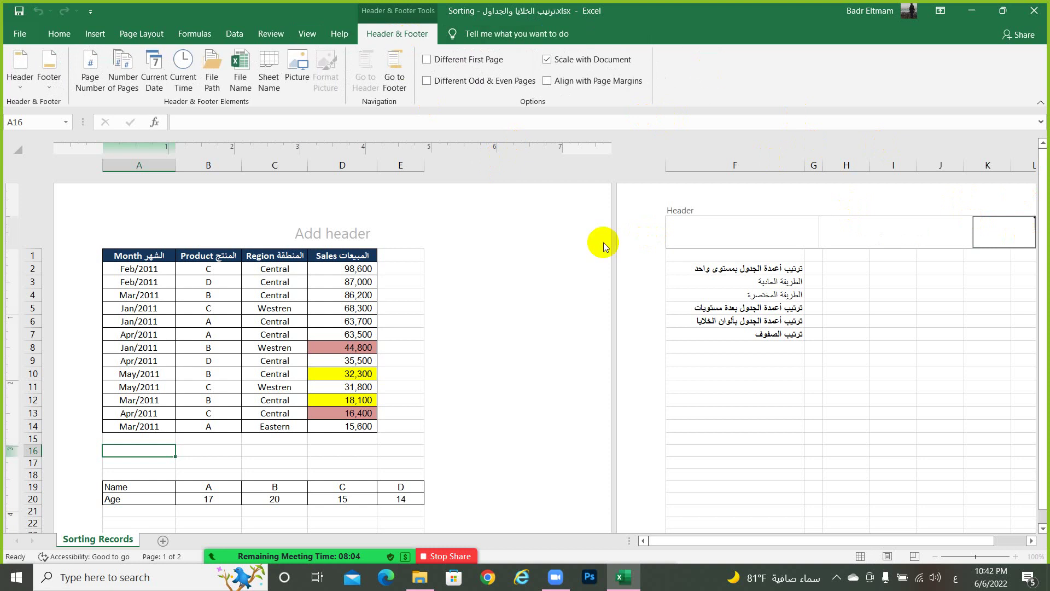
{"action": "left_click", "coordinate": [467, 228]}
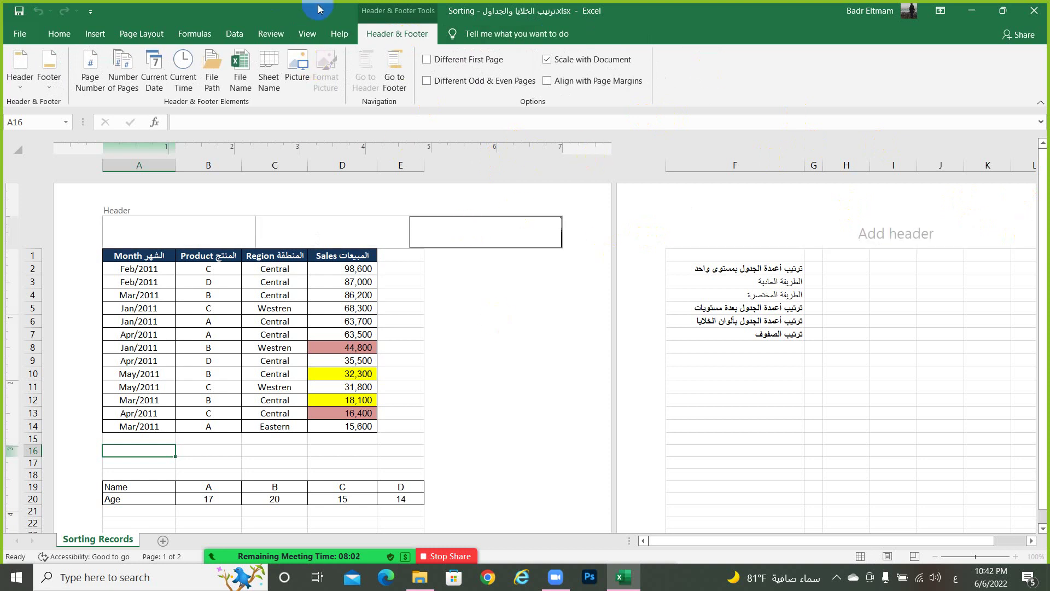
{"action": "left_click", "coordinate": [304, 36]}
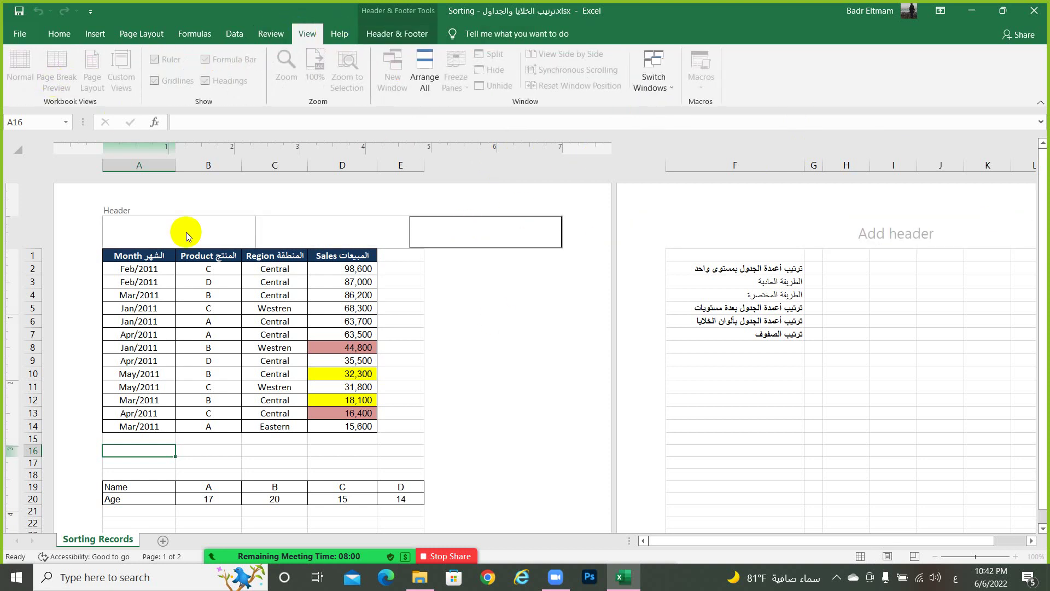
{"action": "left_click", "coordinate": [190, 308]}
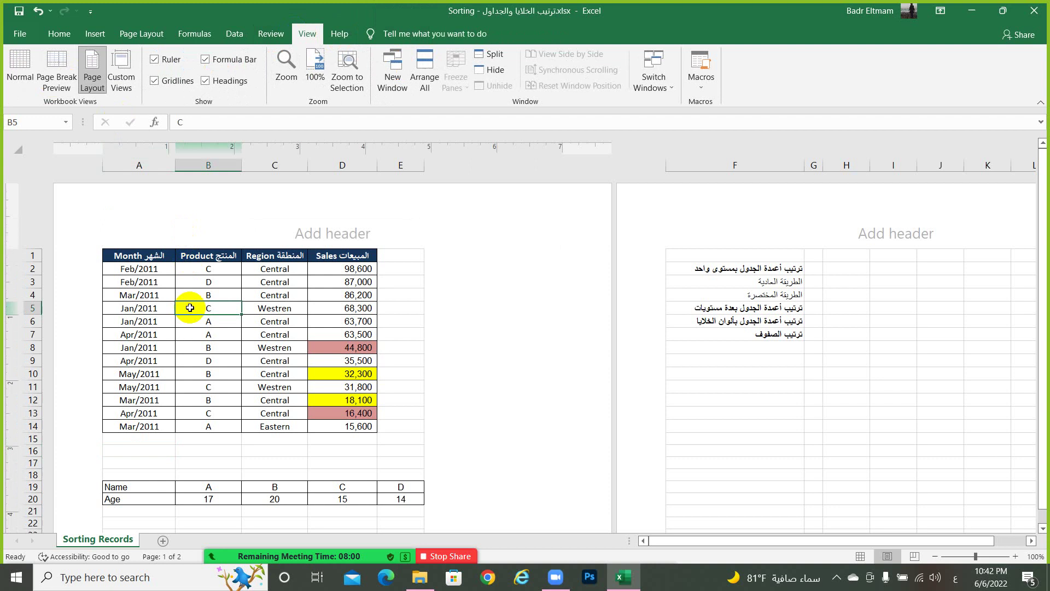
{"action": "left_click", "coordinate": [12, 60]}
{"action": "left_click", "coordinate": [393, 363]}
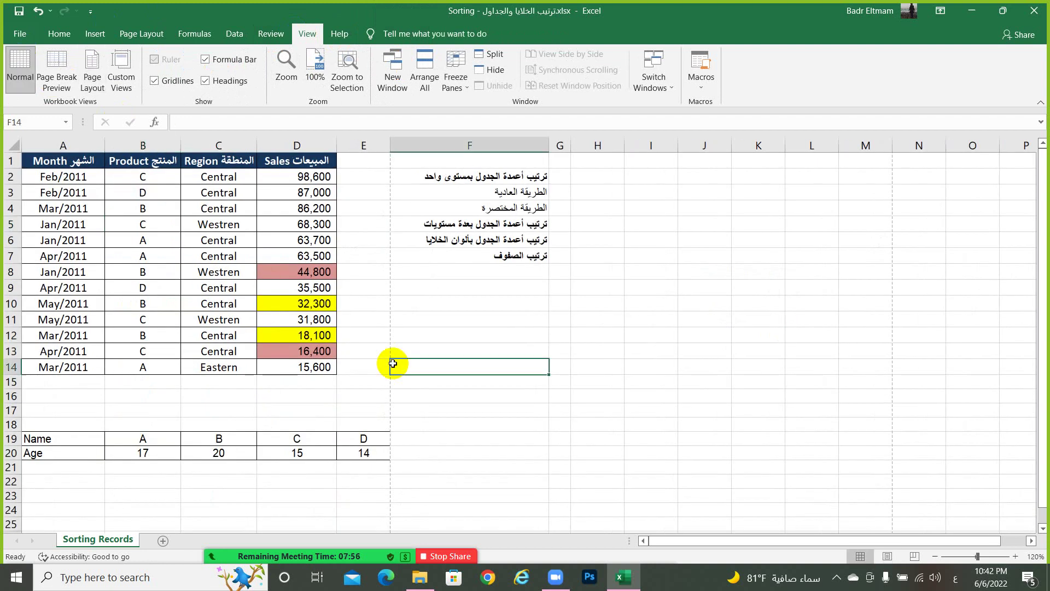
{"action": "left_click", "coordinate": [93, 34]}
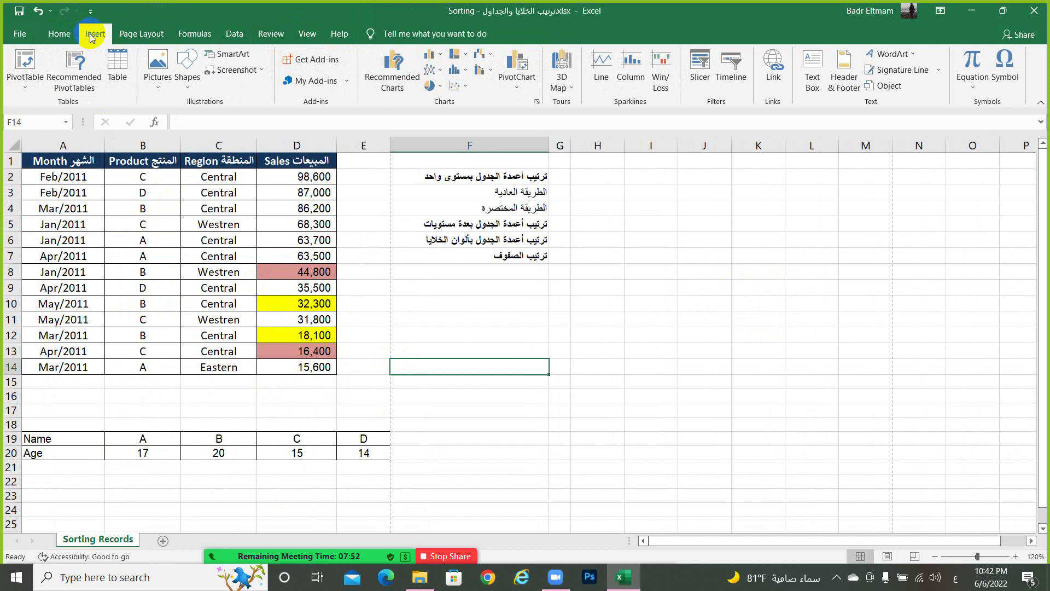
Open Page Setup from the Page Layout tab at its Header/Footer settings, header and footer still none
{"action": "left_click", "coordinate": [131, 35]}
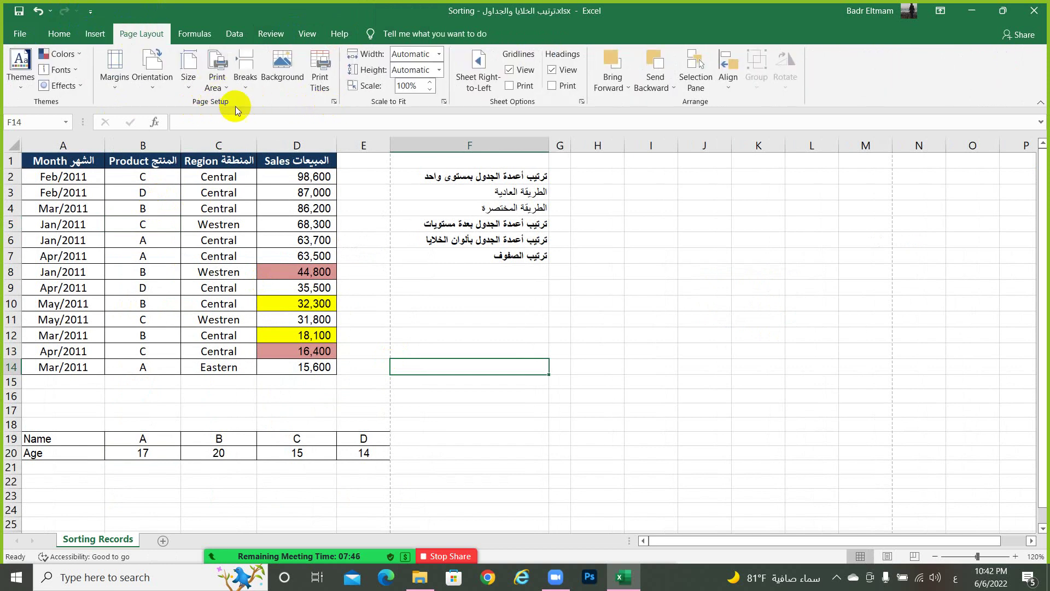
{"action": "left_click", "coordinate": [333, 102]}
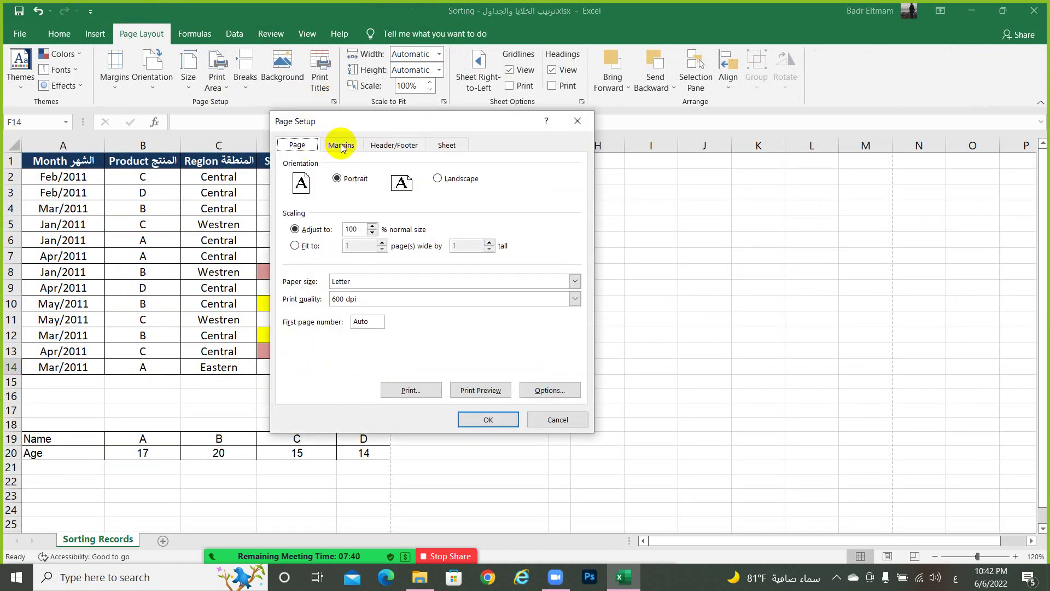
{"action": "left_click", "coordinate": [341, 146]}
{"action": "left_click", "coordinate": [376, 145]}
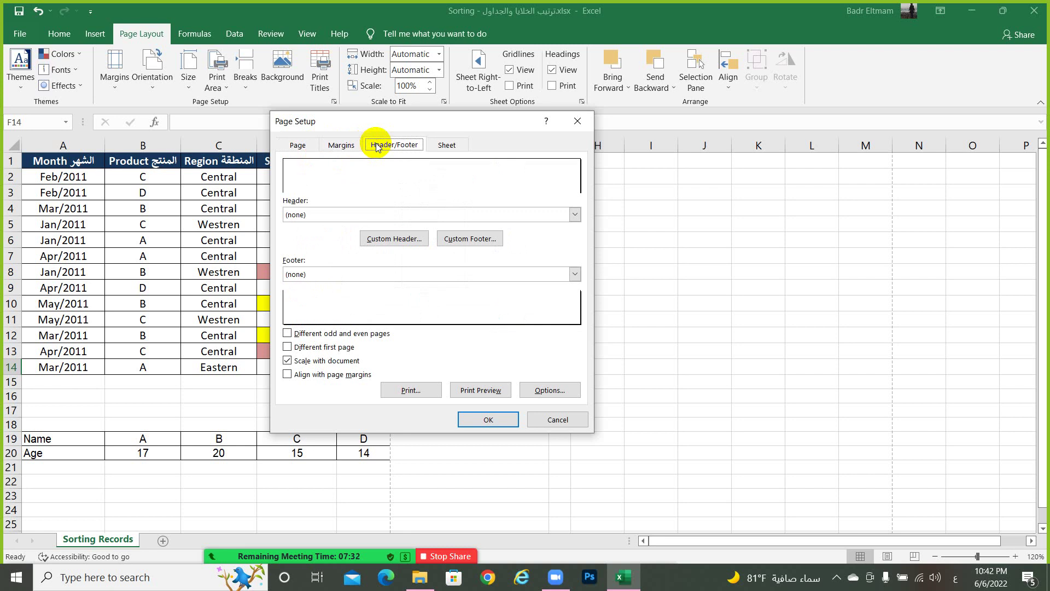
{"action": "left_click", "coordinate": [576, 121]}
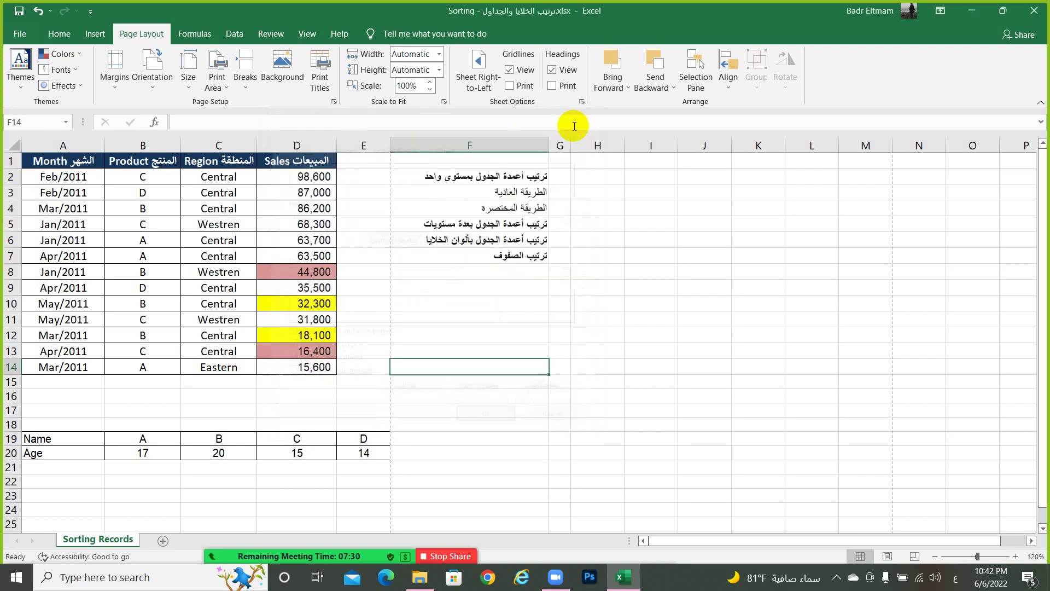
{"action": "left_click", "coordinate": [334, 101]}
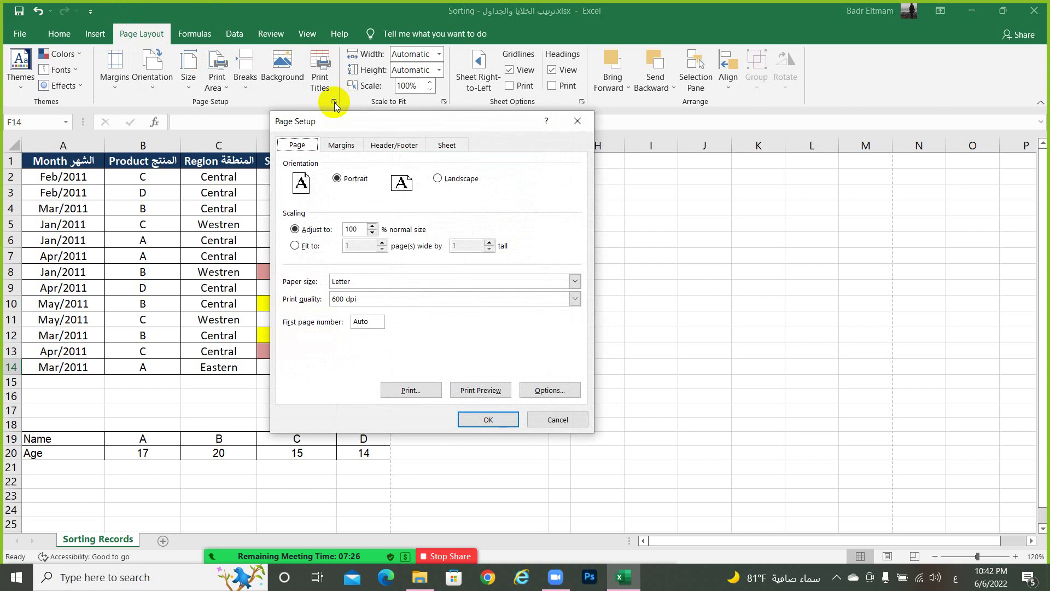
{"action": "left_click", "coordinate": [380, 146]}
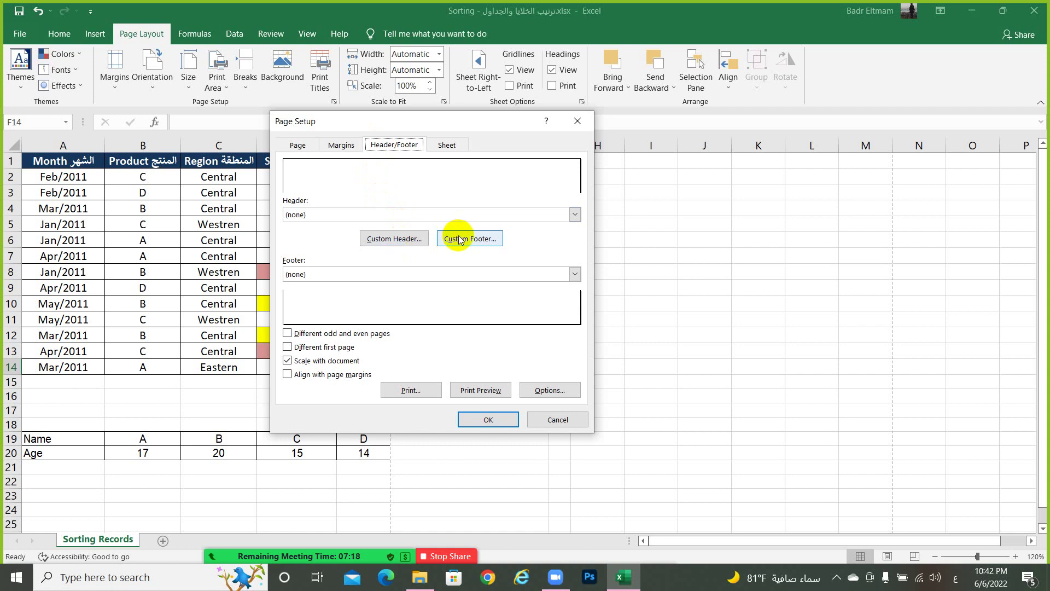
Start a custom header and type 'المبيعات' into its centre section
{"action": "left_click", "coordinate": [411, 239]}
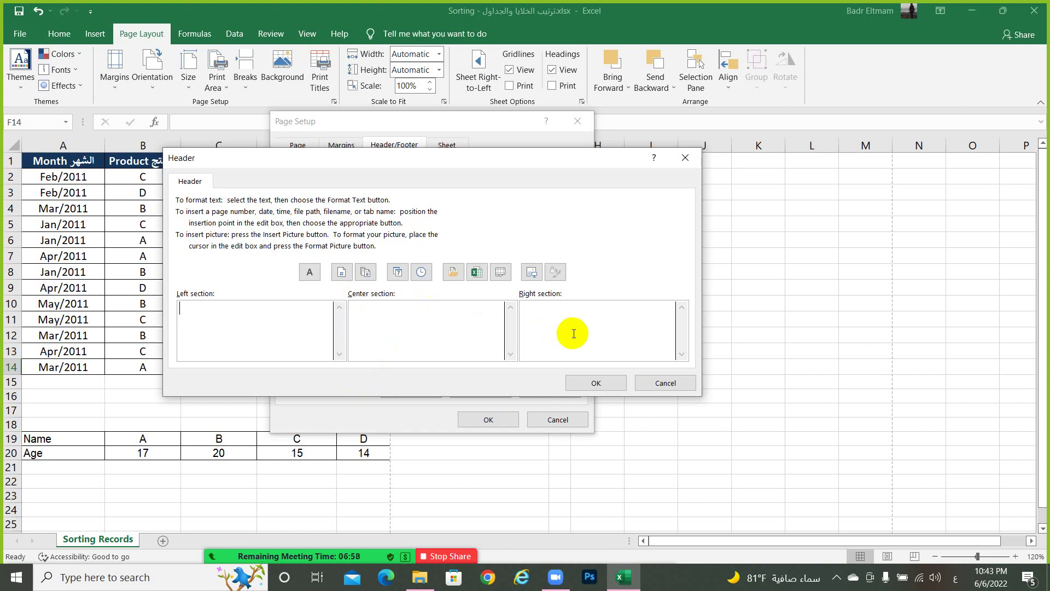
{"action": "left_click", "coordinate": [356, 323]}
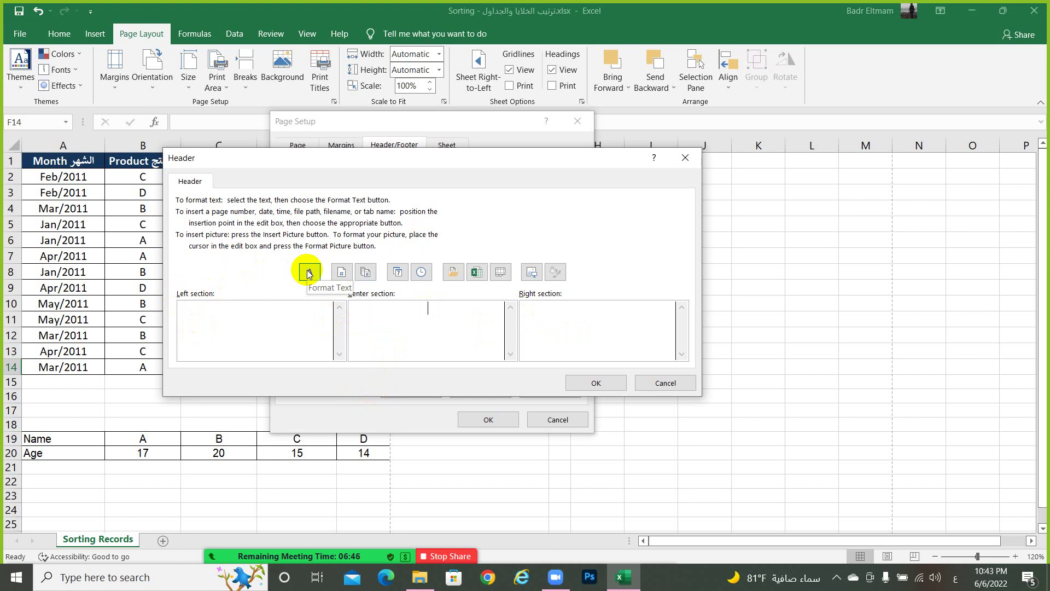
{"action": "type", "text": "المبي"}
{"action": "type", "text": "عات"}
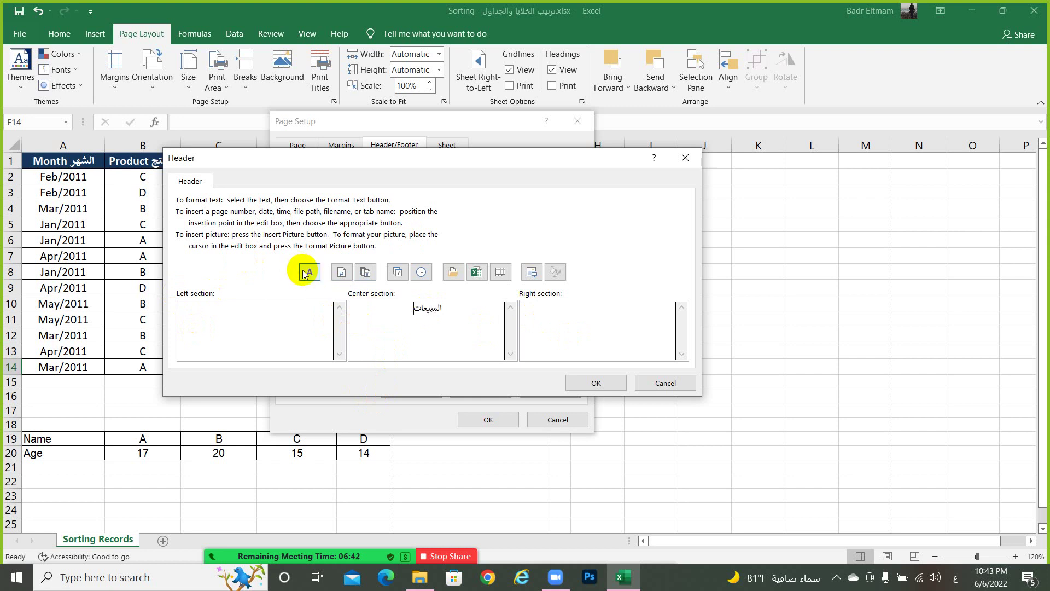
Choose Algerian, Bold Italic, size 14 for the centred header title
{"action": "left_click", "coordinate": [309, 273]}
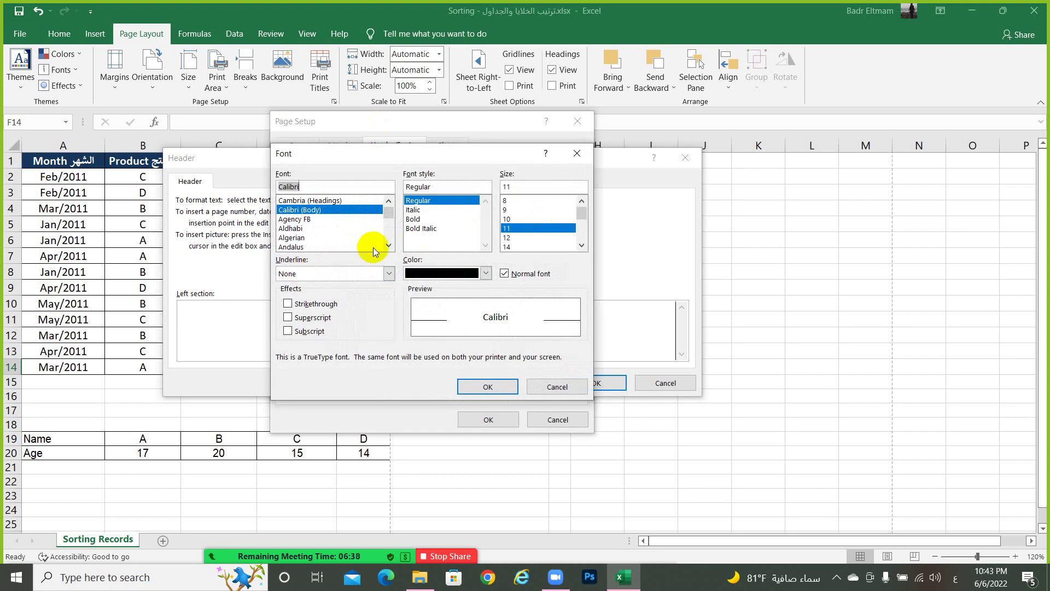
{"action": "left_click", "coordinate": [421, 228]}
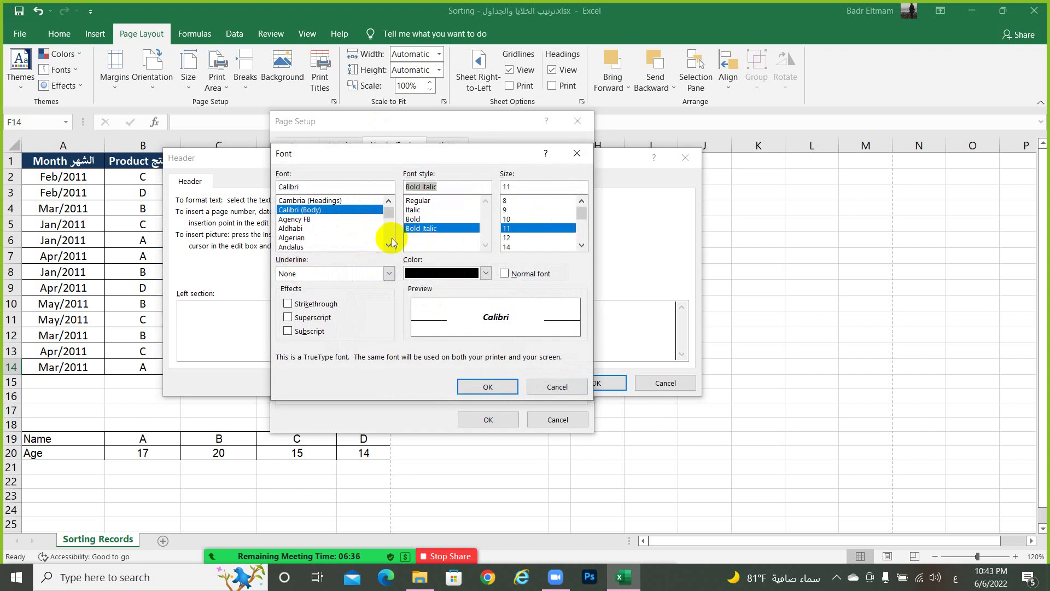
{"action": "left_click", "coordinate": [291, 238]}
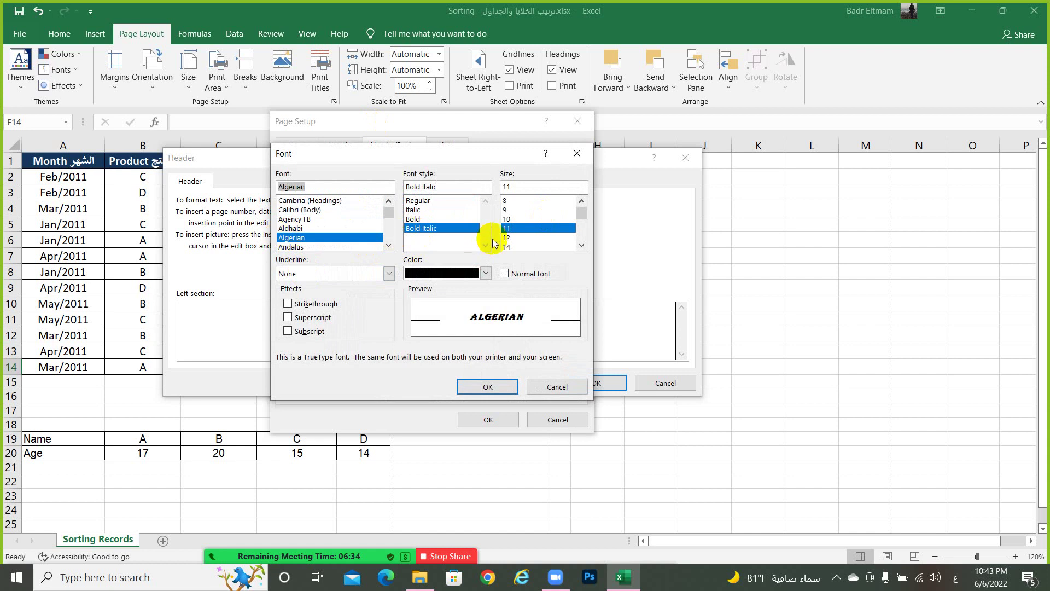
{"action": "left_click", "coordinate": [509, 247]}
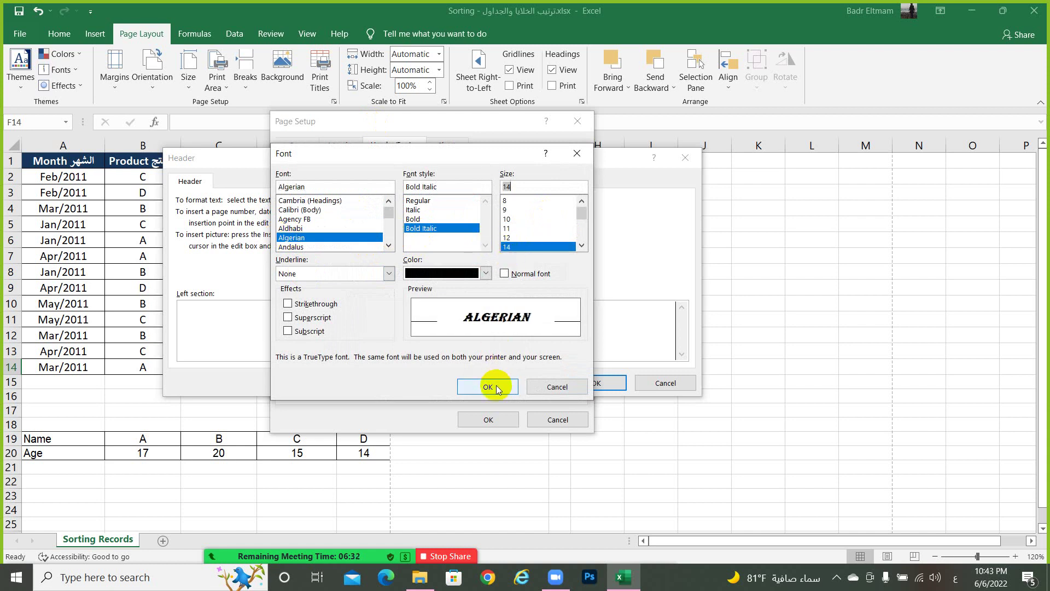
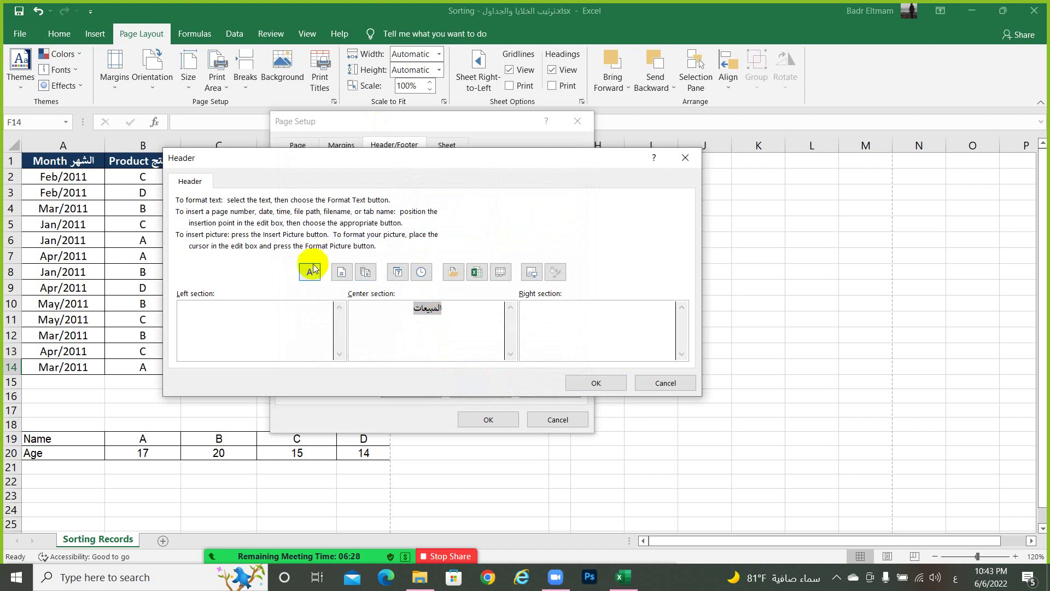
Format the Arabic centre header text as Andalus, Bold Italic
{"action": "left_click", "coordinate": [309, 271]}
{"action": "left_click", "coordinate": [416, 229]}
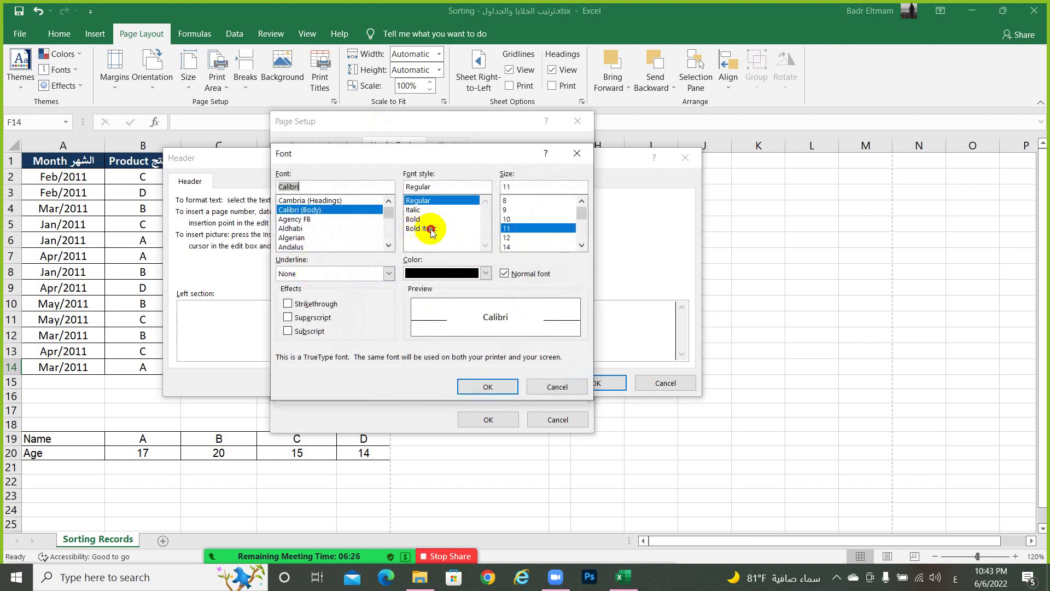
{"action": "left_click", "coordinate": [290, 238]}
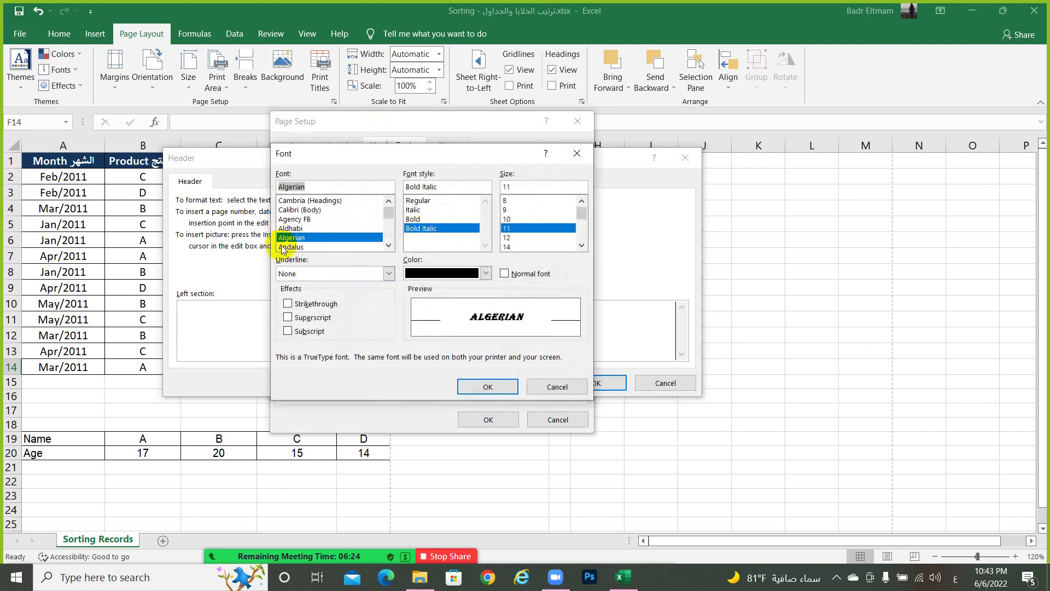
{"action": "left_click", "coordinate": [283, 246]}
{"action": "left_click", "coordinate": [489, 387]}
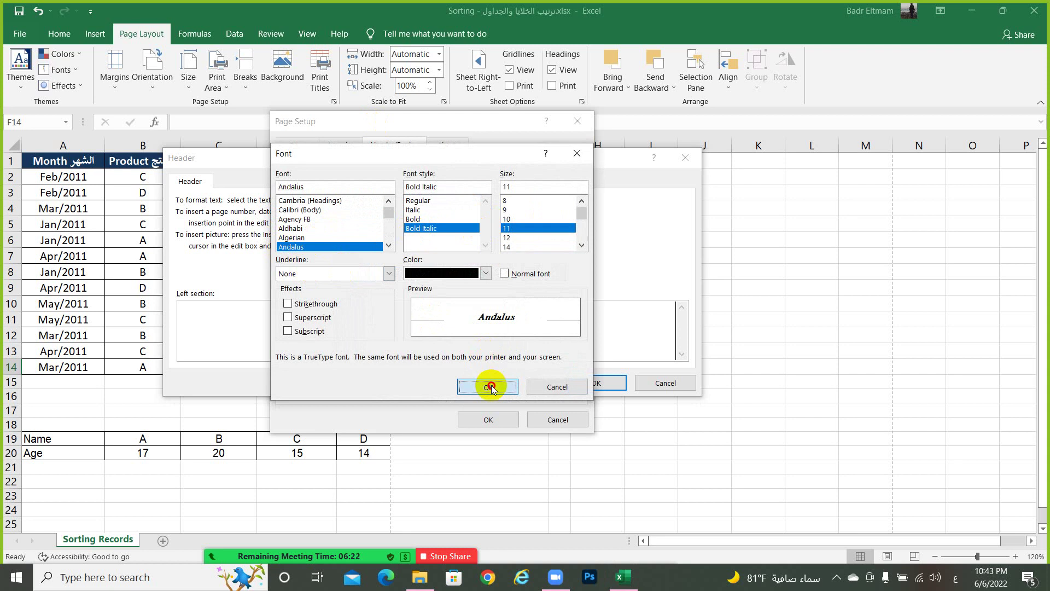
{"action": "left_click", "coordinate": [440, 337]}
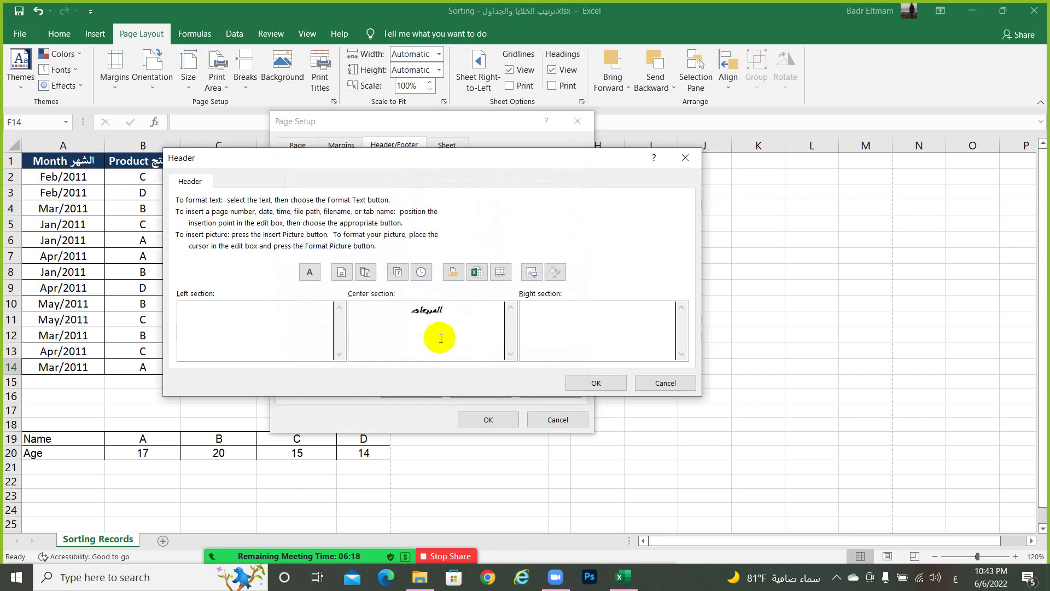
{"action": "left_click", "coordinate": [586, 322]}
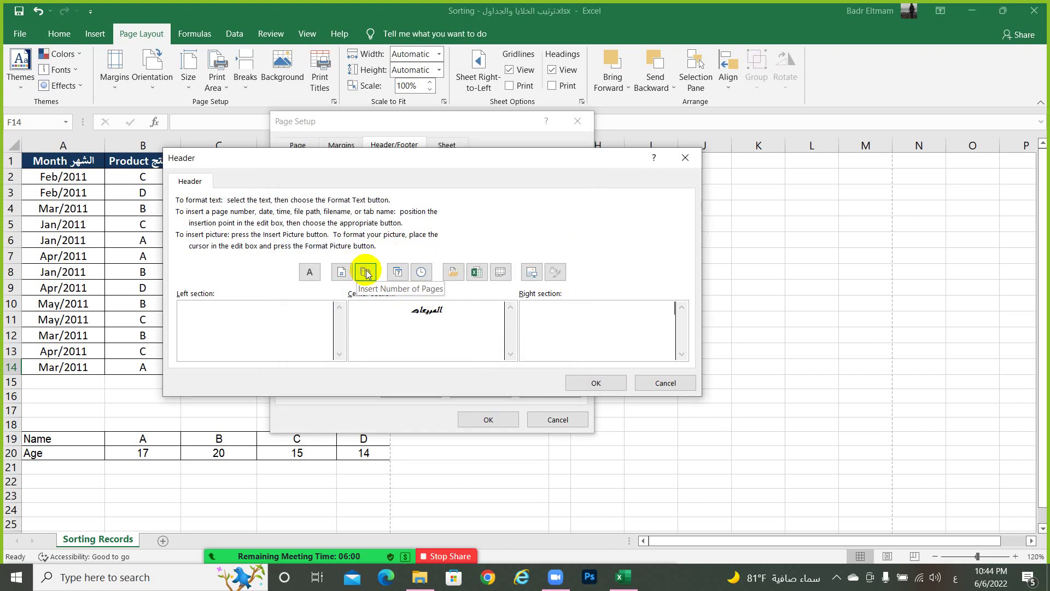
Put '&[Page] /&[Pages]' in the right header section
{"action": "left_click", "coordinate": [337, 280]}
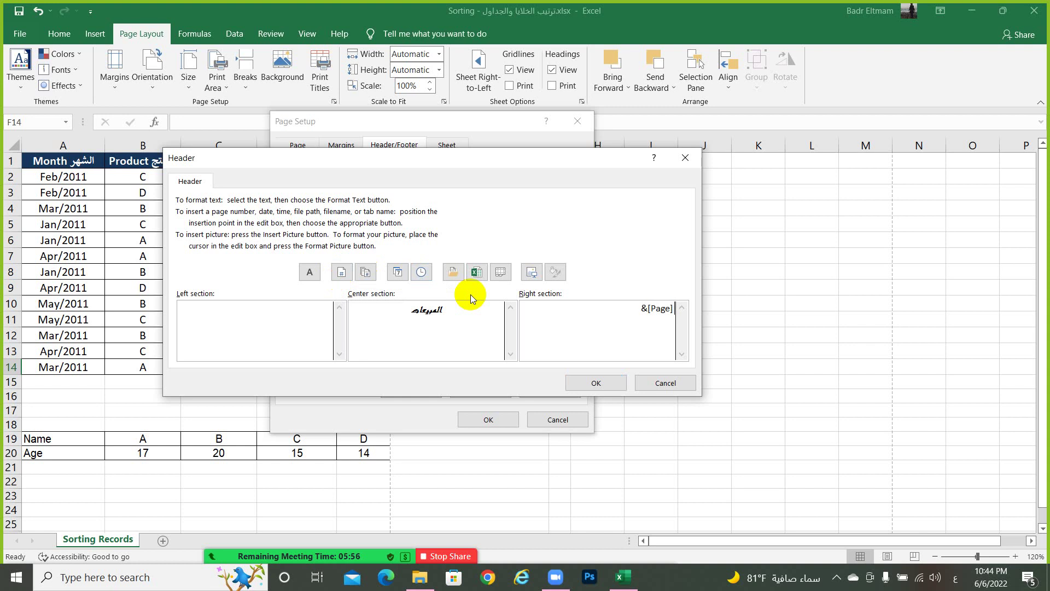
{"action": "type", "text": " /"}
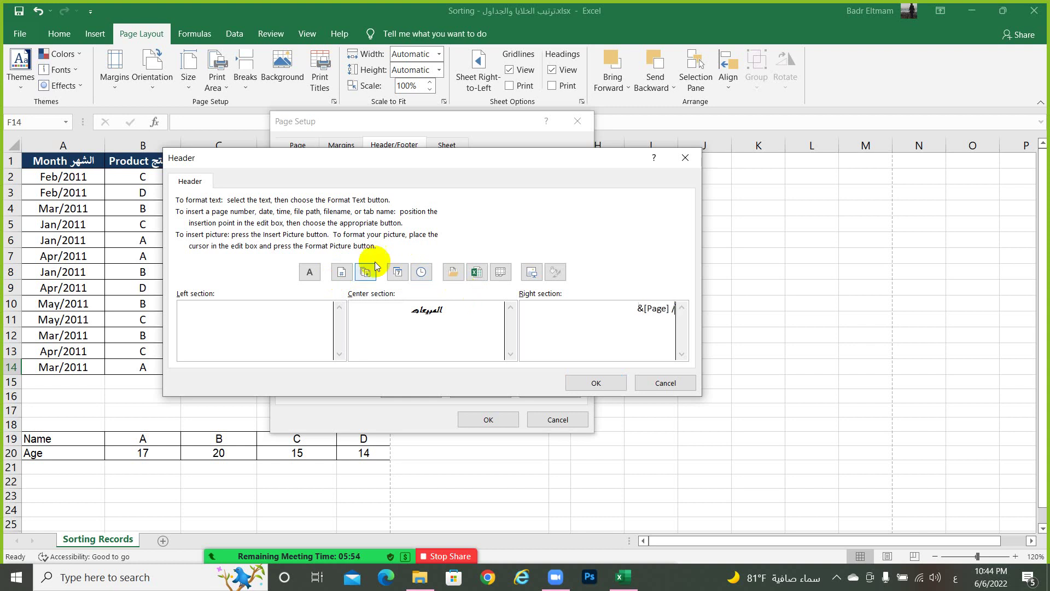
{"action": "left_click", "coordinate": [364, 272]}
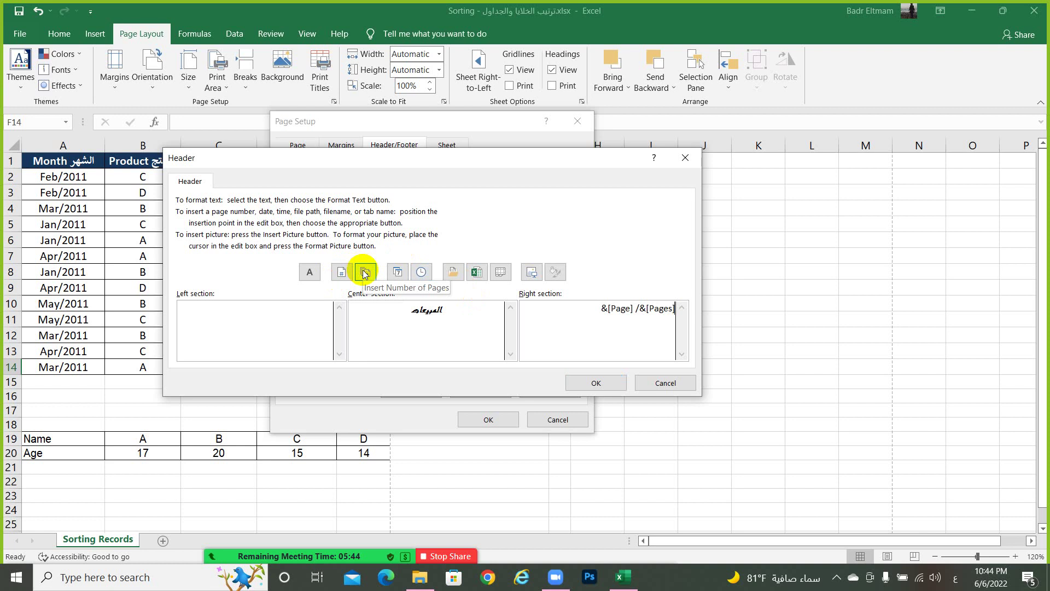
Insert the current date and time in the left header section
{"action": "left_click", "coordinate": [397, 273]}
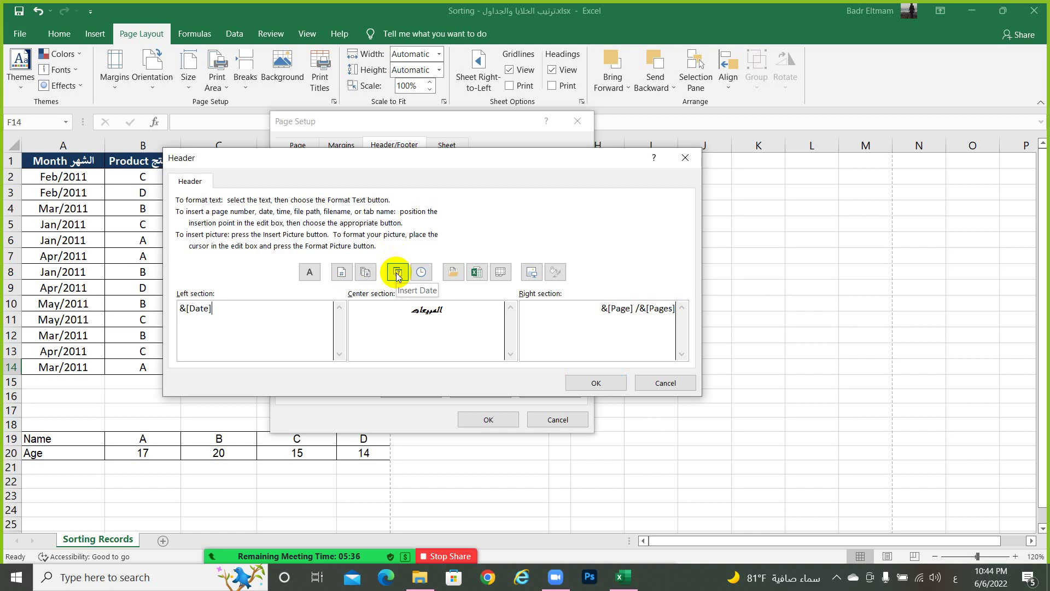
{"action": "left_click", "coordinate": [421, 272]}
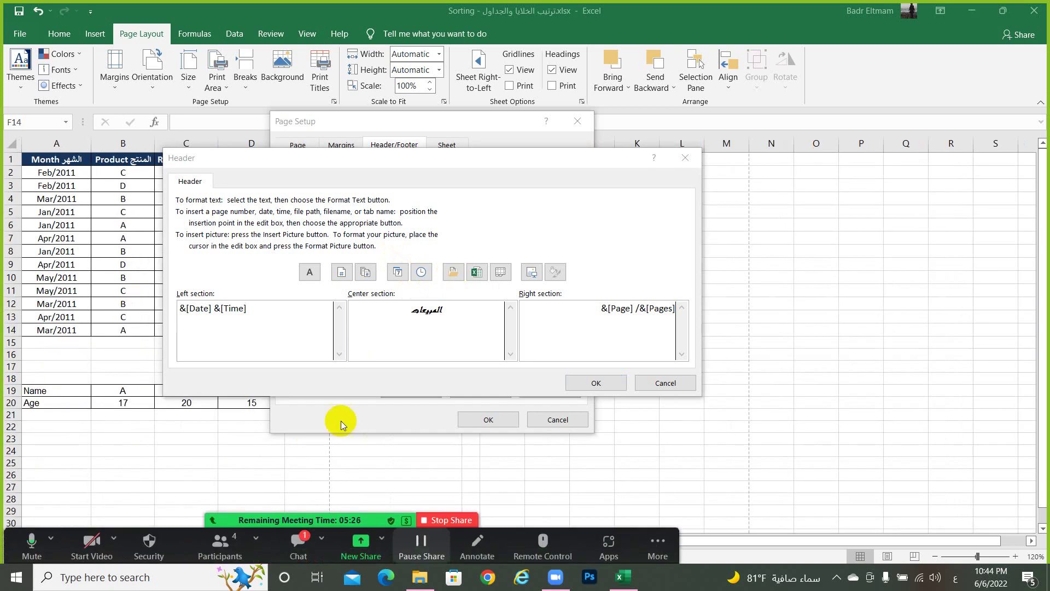
{"action": "left_click", "coordinate": [299, 550]}
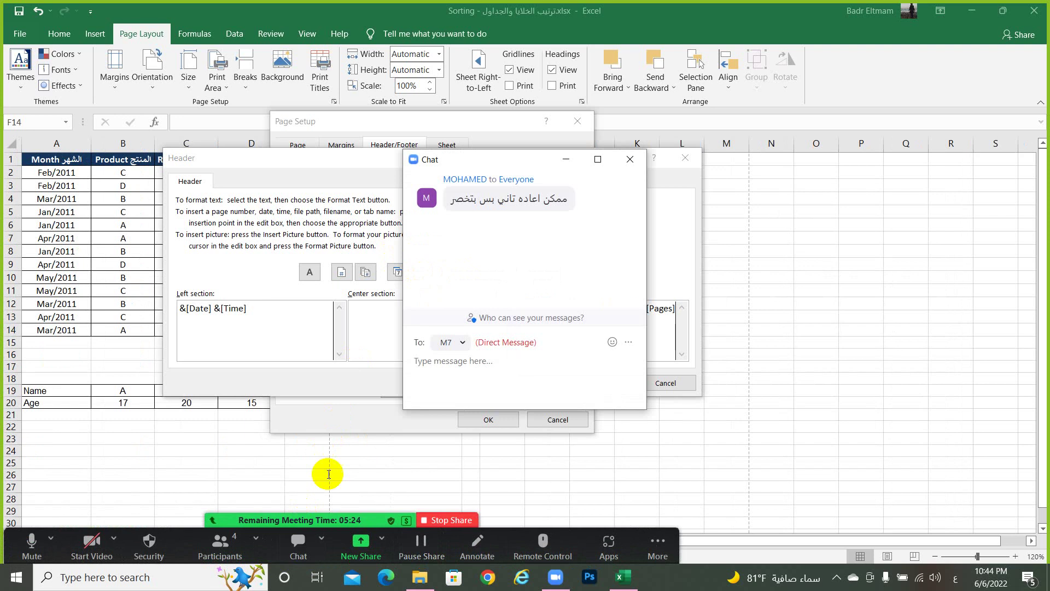
{"action": "left_click", "coordinate": [630, 159]}
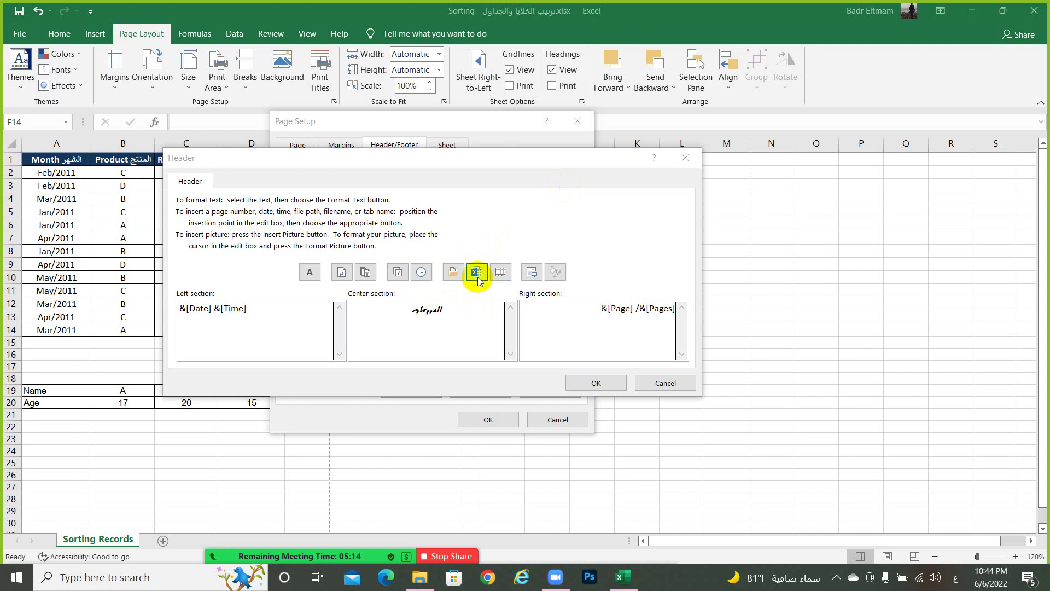
Confirm the custom header, close Page Setup, and start Insert > Header & Footer editing
{"action": "left_click", "coordinate": [594, 383]}
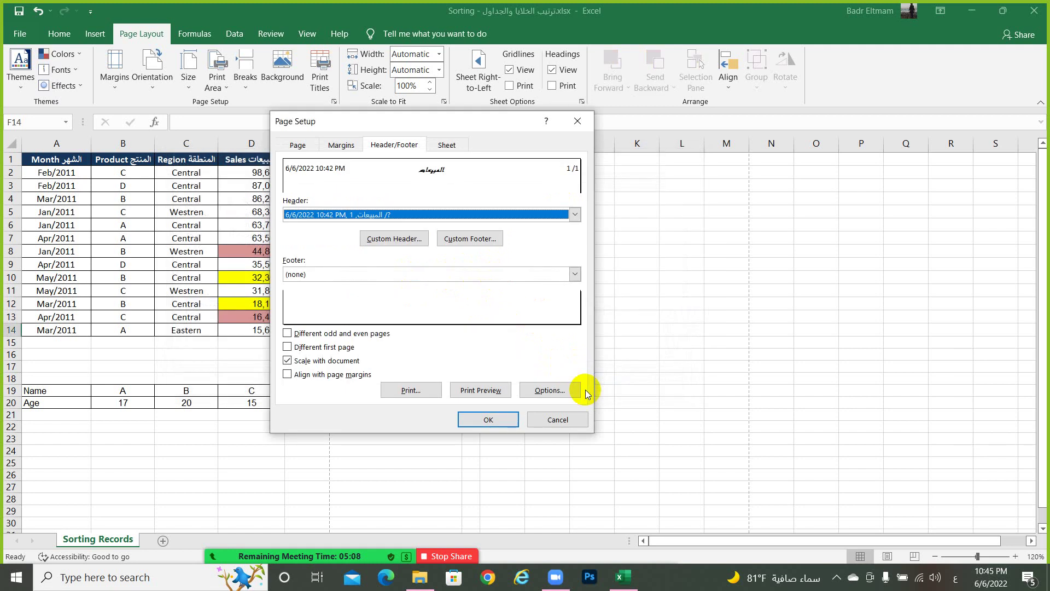
{"action": "left_click", "coordinate": [579, 129]}
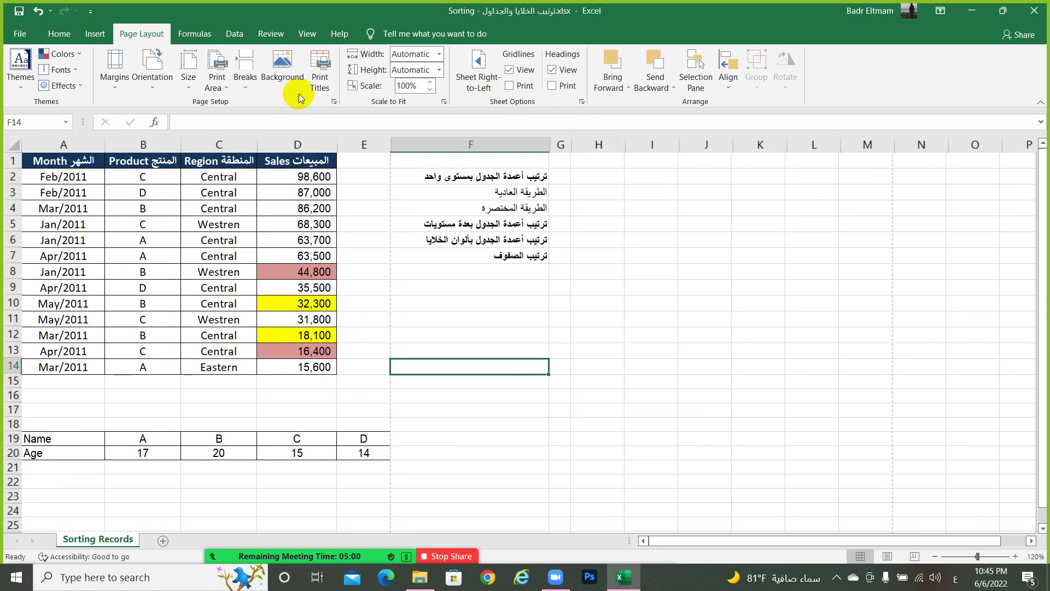
{"action": "left_click", "coordinate": [105, 37]}
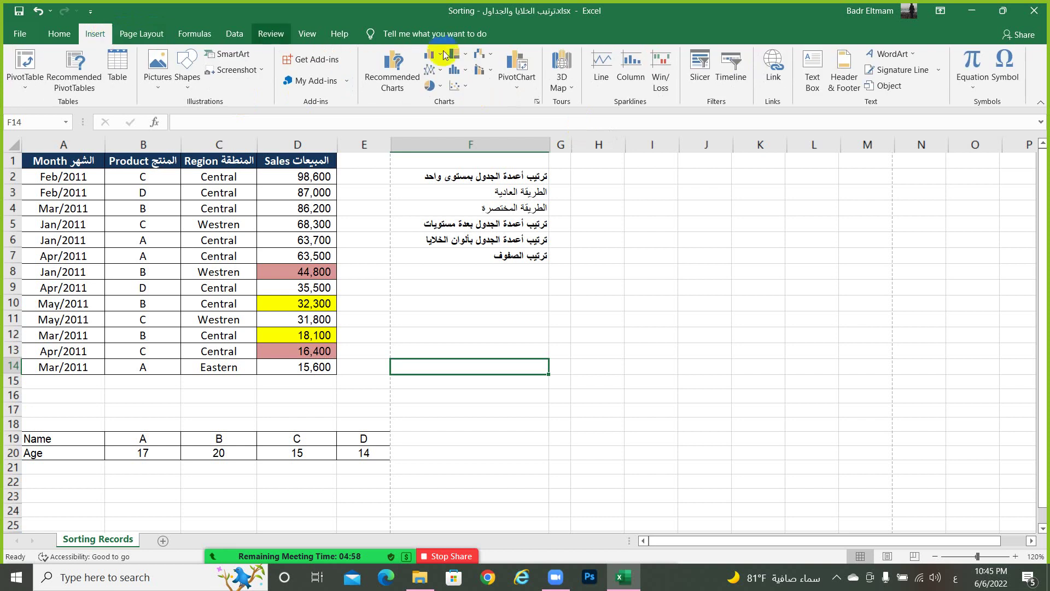
{"action": "left_click", "coordinate": [860, 74]}
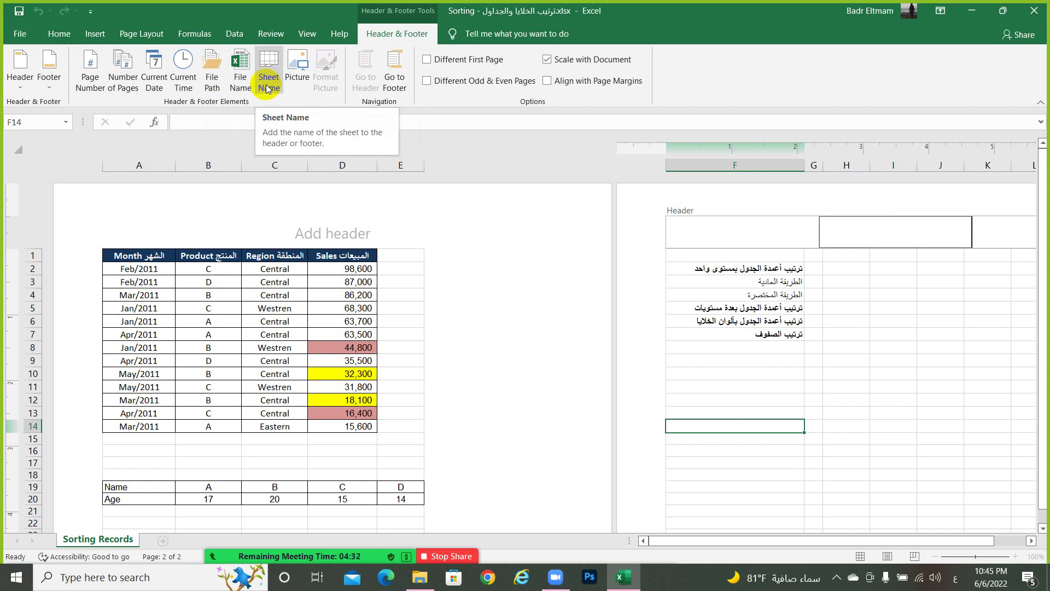
Go to the page footer and step through its left, right and centre sections
{"action": "left_click", "coordinate": [394, 76]}
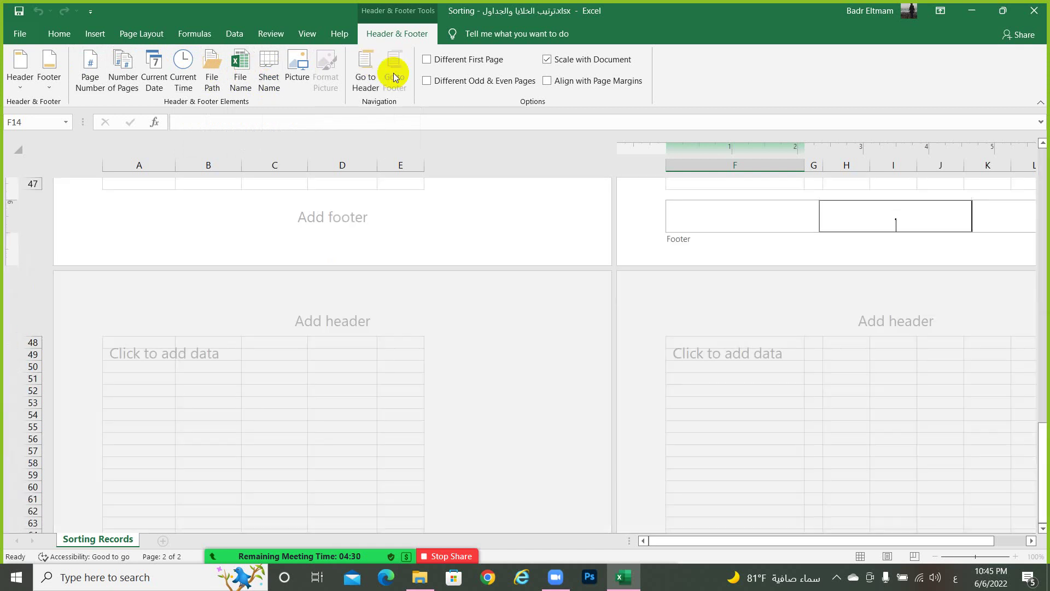
{"action": "left_click", "coordinate": [358, 216]}
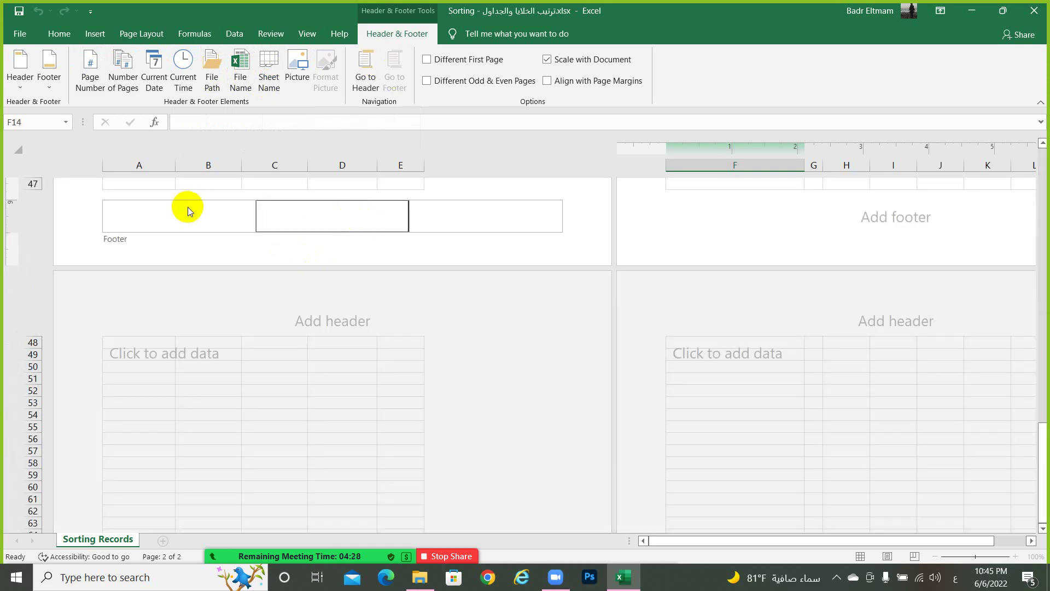
{"action": "left_click", "coordinate": [189, 207]}
{"action": "left_click", "coordinate": [417, 219]}
{"action": "left_click", "coordinate": [364, 215]}
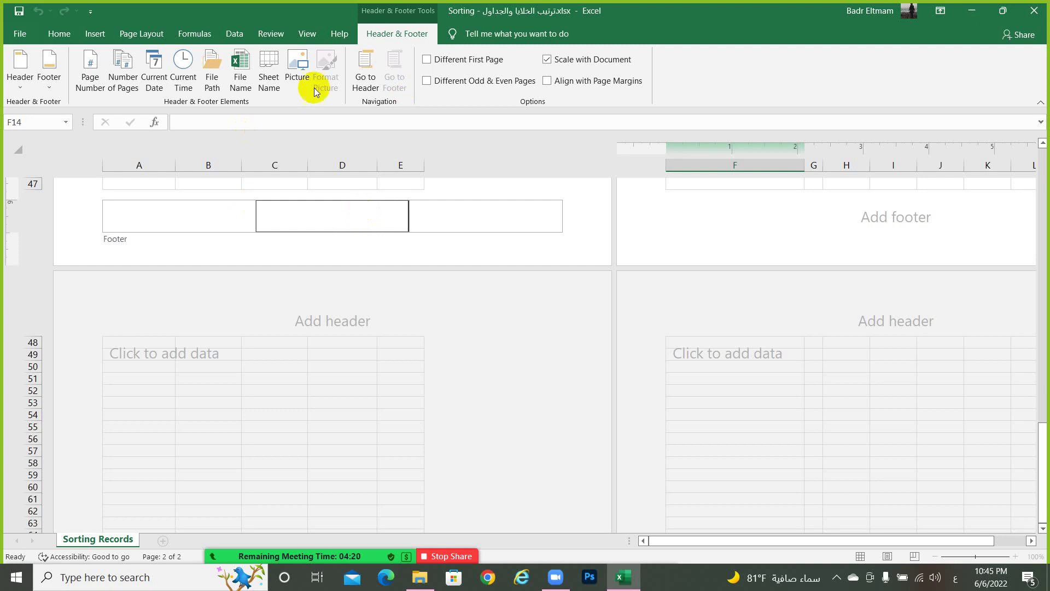
Leave footer editing and switch the sheet back to Normal view
{"action": "left_click", "coordinate": [313, 33]}
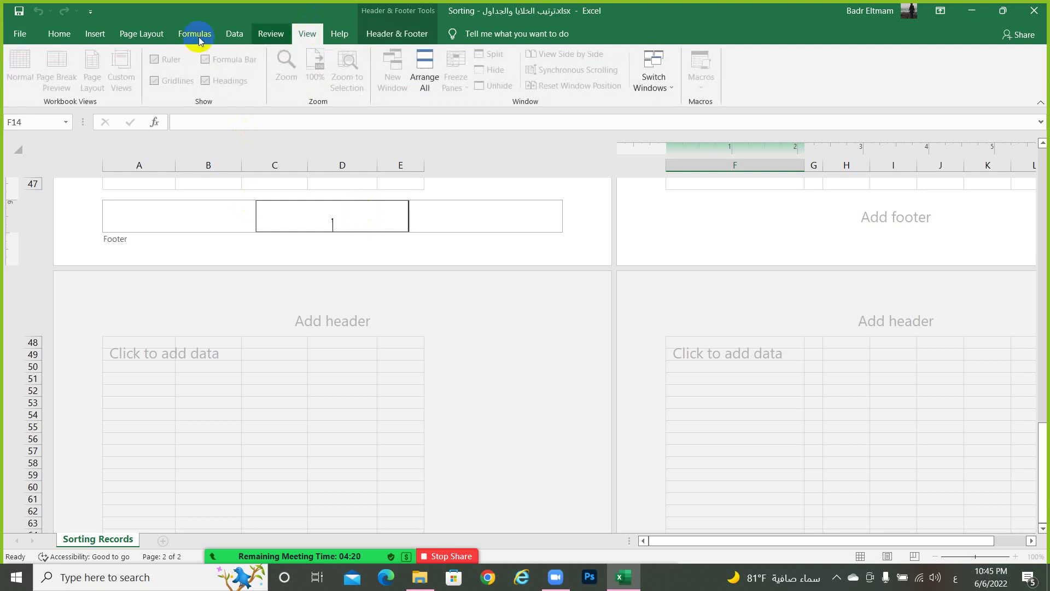
{"action": "left_click", "coordinate": [158, 232]}
{"action": "left_click", "coordinate": [179, 347]}
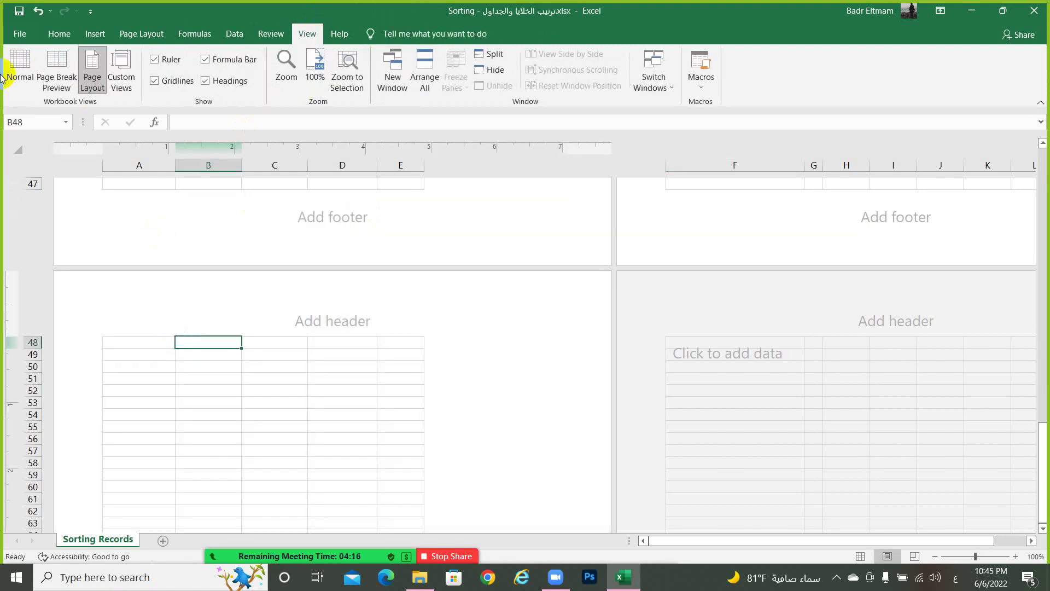
{"action": "left_click", "coordinate": [25, 76]}
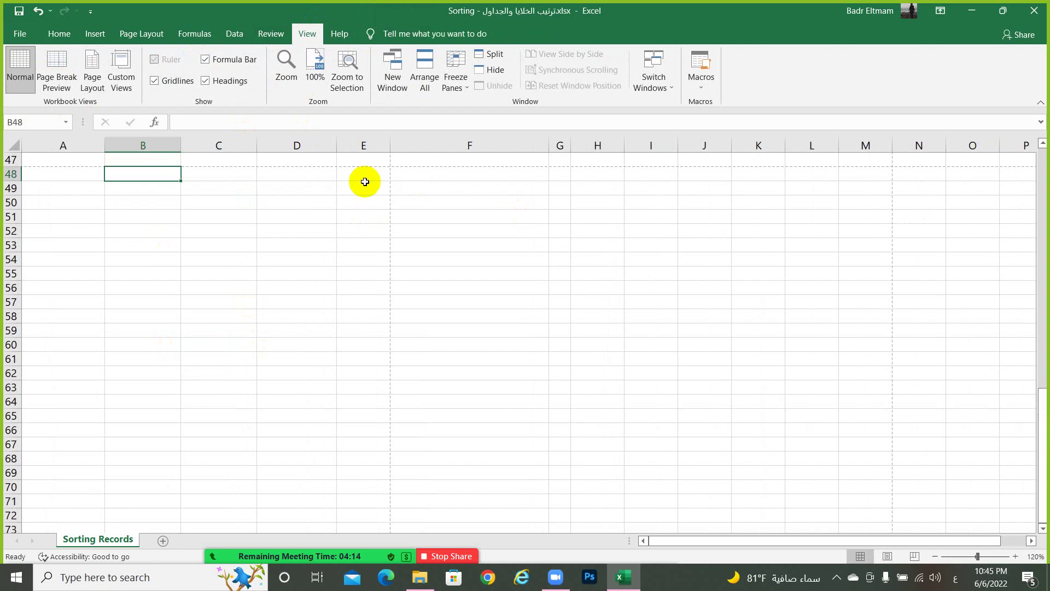
Reopen Page Setup's Header/Footer tab and briefly open then close Custom Header
{"action": "left_click", "coordinate": [130, 32]}
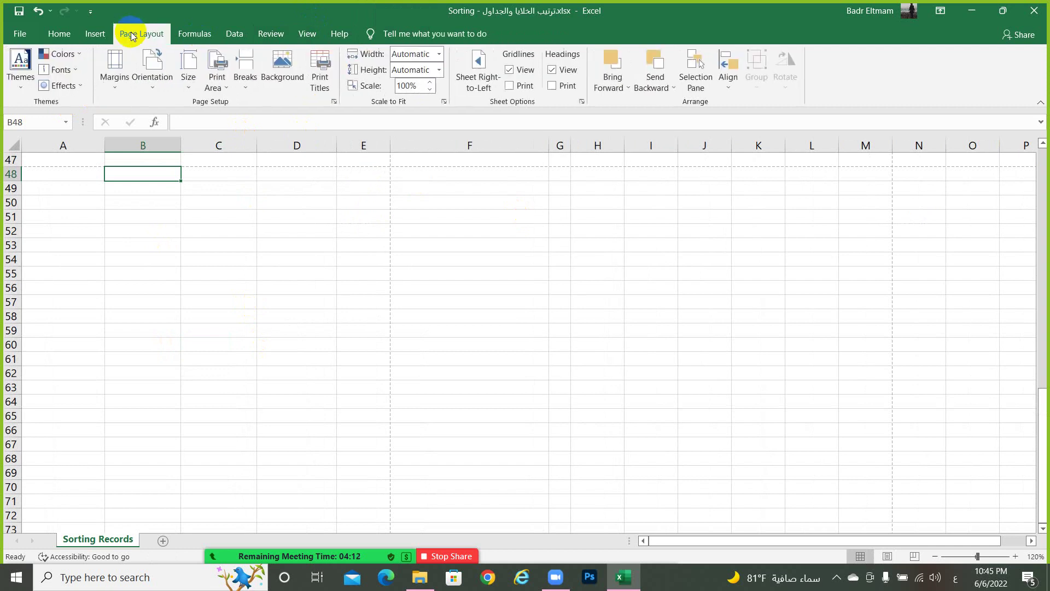
{"action": "left_click", "coordinate": [96, 36]}
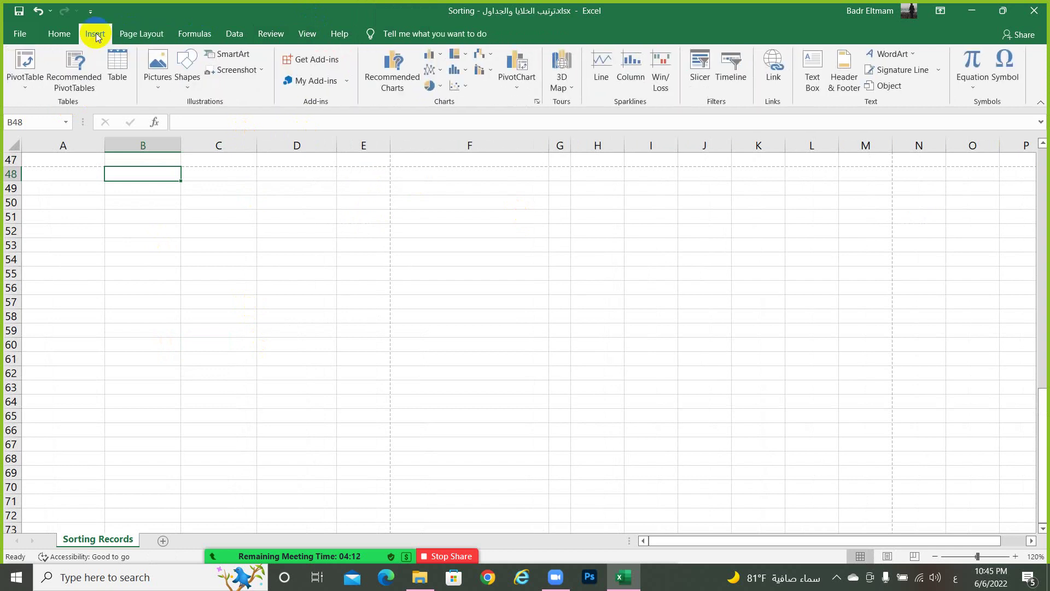
{"action": "left_click", "coordinate": [160, 36]}
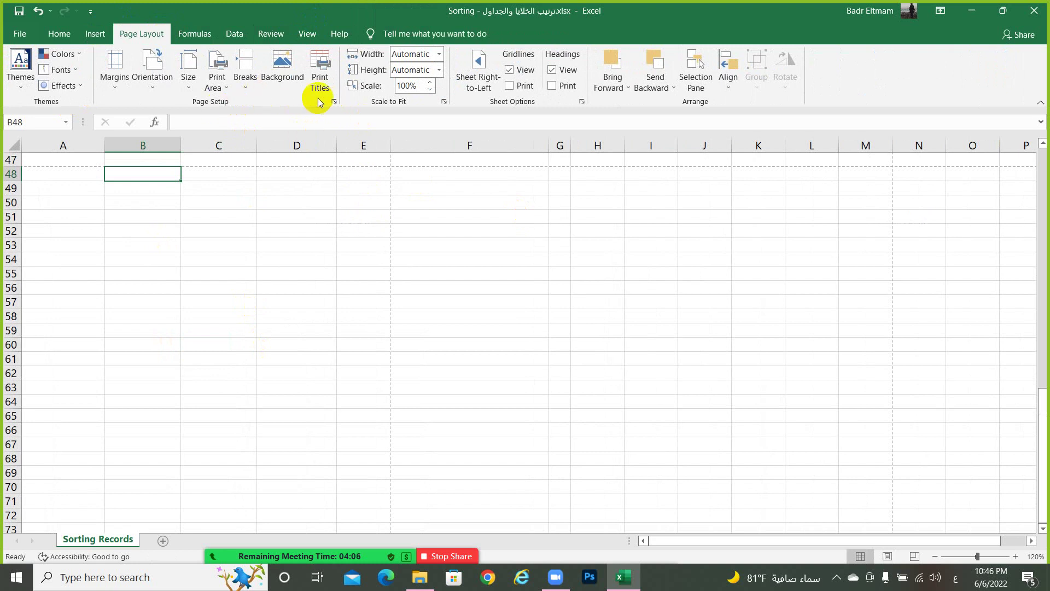
{"action": "left_click", "coordinate": [334, 102]}
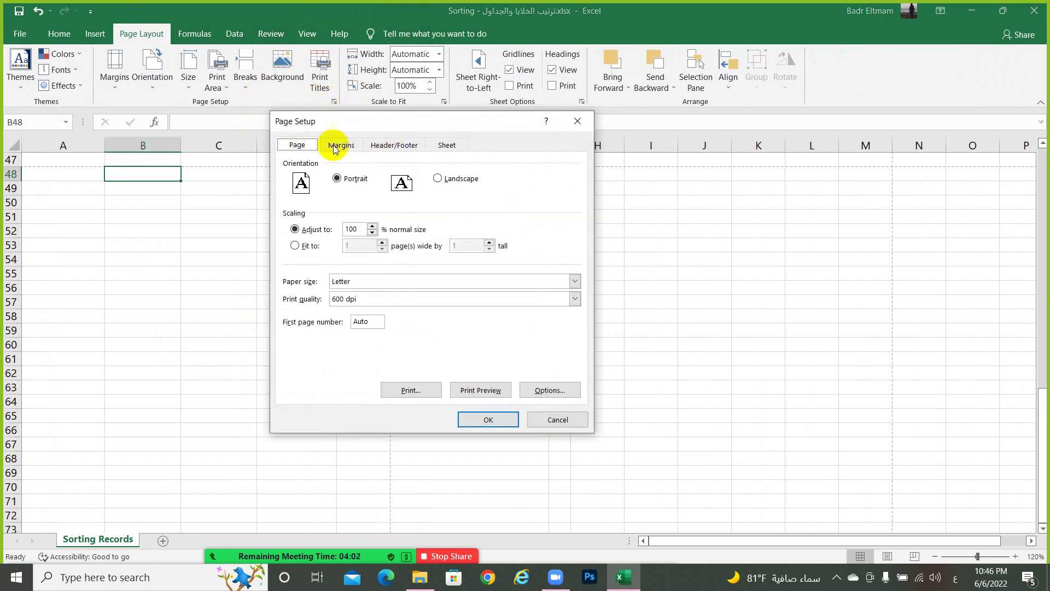
{"action": "left_click", "coordinate": [399, 147]}
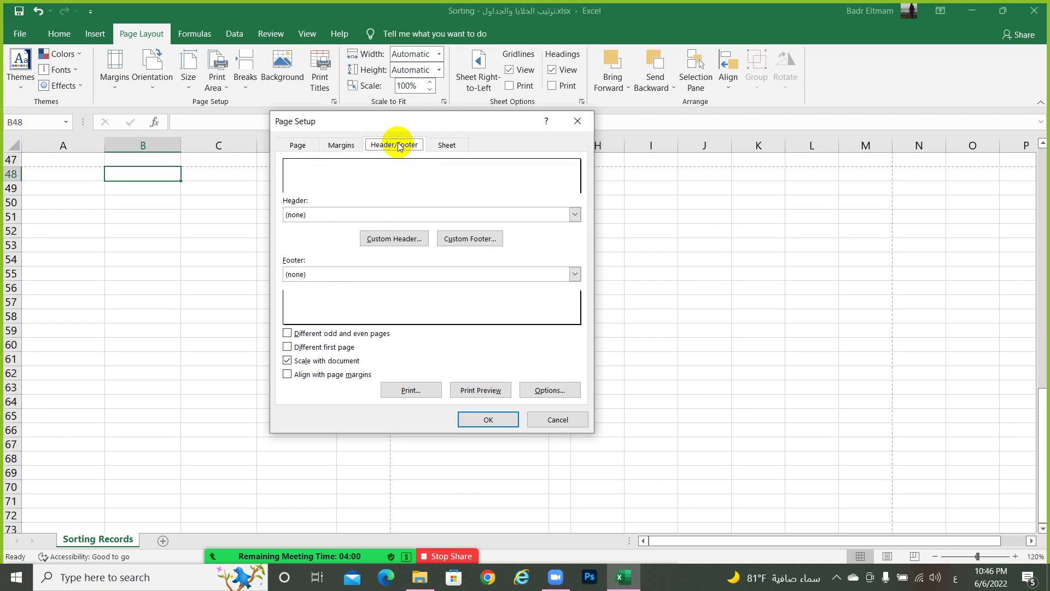
{"action": "left_click", "coordinate": [389, 240]}
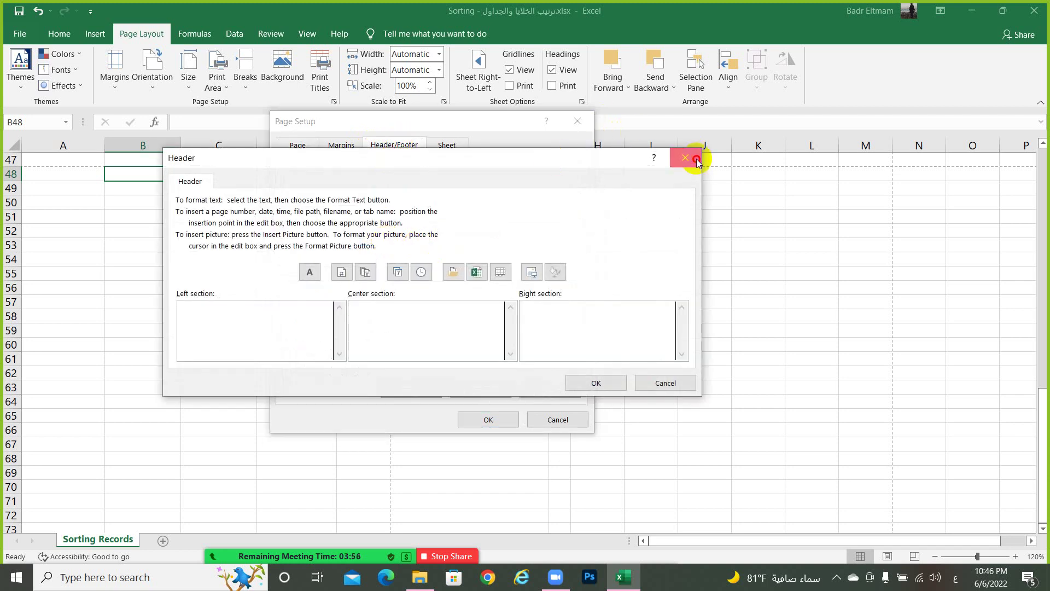
{"action": "left_click", "coordinate": [685, 158]}
Cancel the footer picture insert and close Footer and Page Setup, leaving the footer empty
{"action": "left_click", "coordinate": [498, 239]}
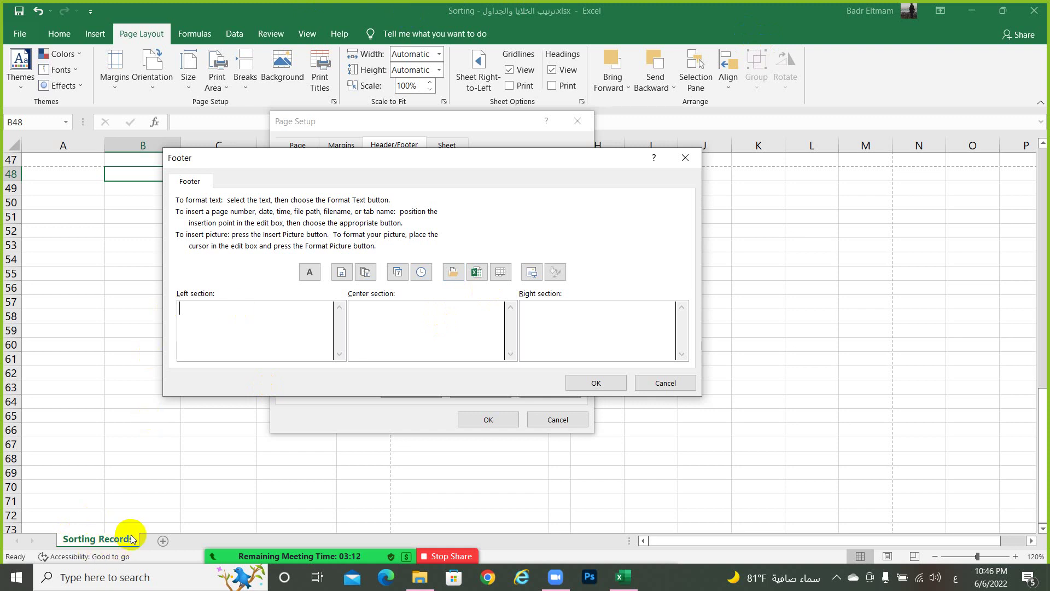
{"action": "left_click", "coordinate": [525, 274]}
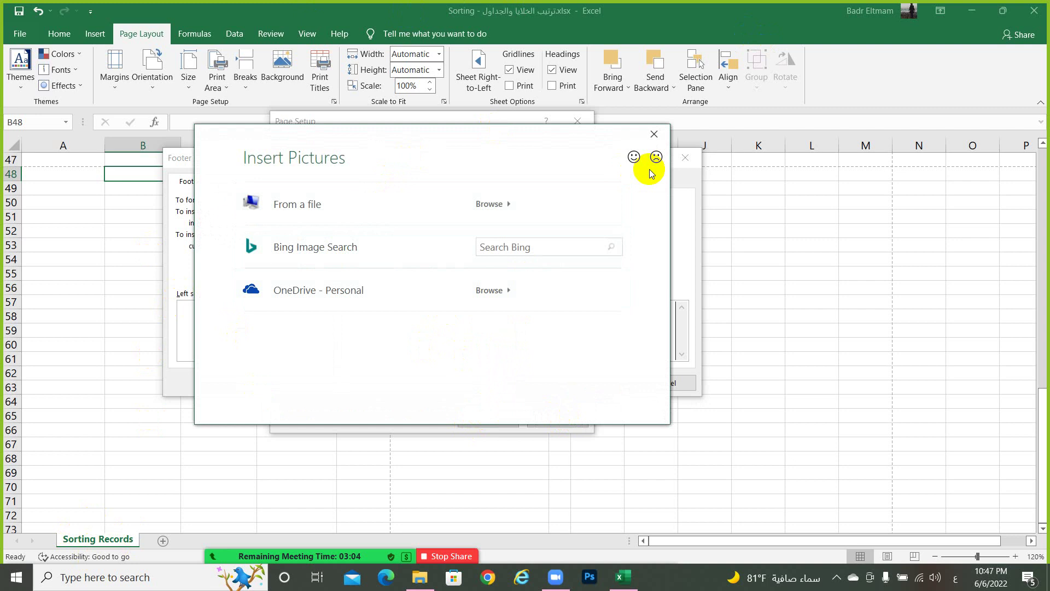
{"action": "left_click", "coordinate": [654, 135]}
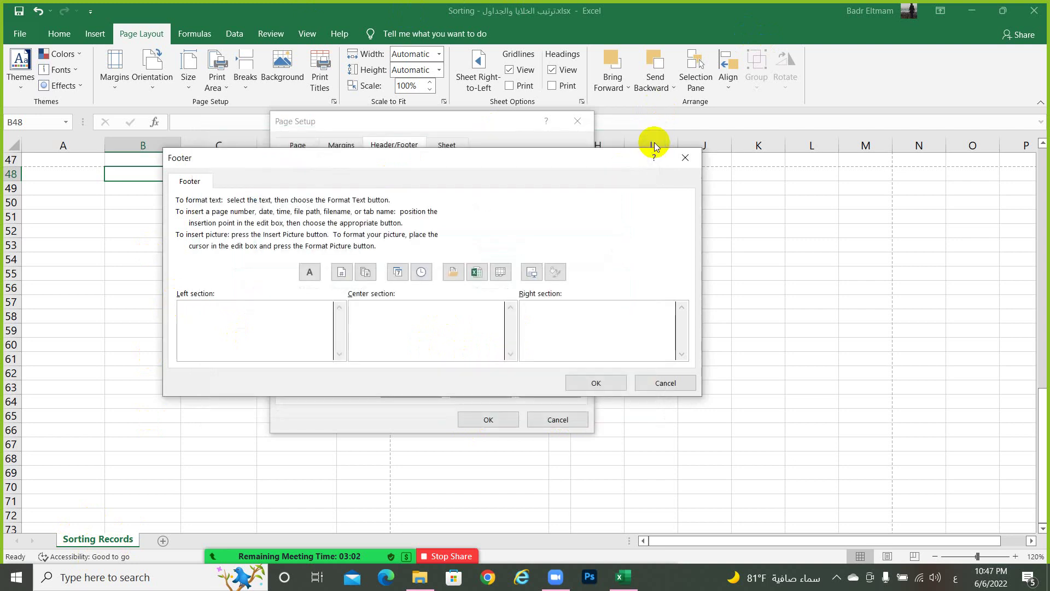
{"action": "left_click", "coordinate": [684, 158]}
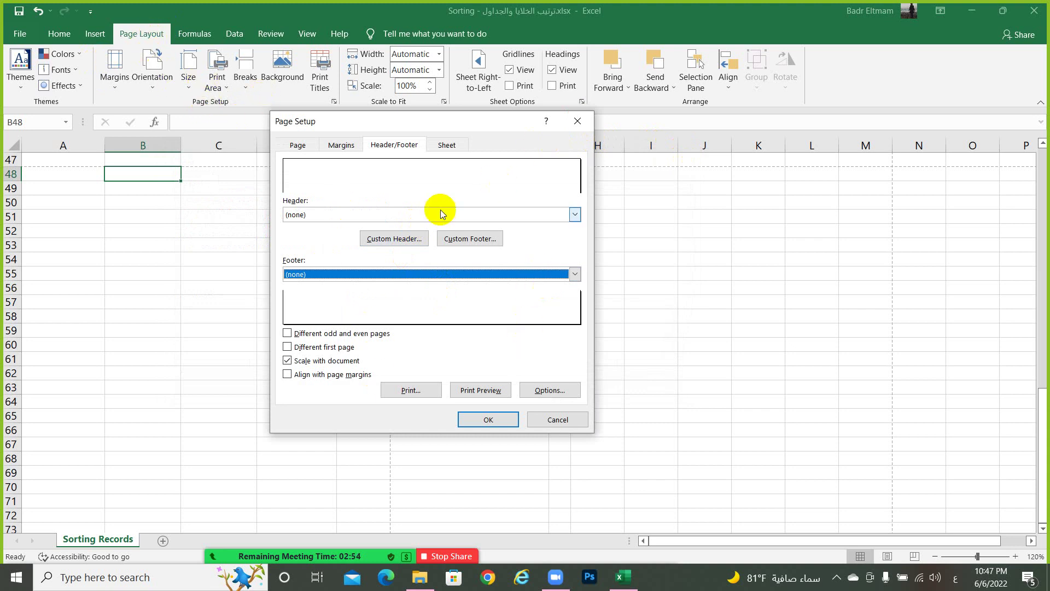
{"action": "left_click", "coordinate": [578, 122]}
{"action": "left_click", "coordinate": [91, 33]}
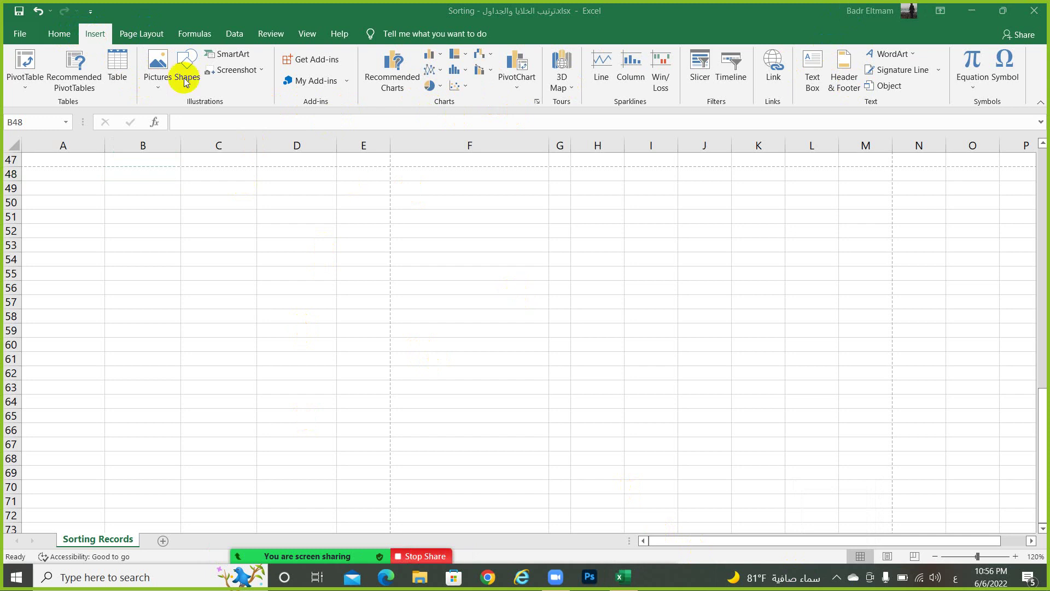
Review the Normal, Wide and Narrow margin presets without applying one
{"action": "left_click", "coordinate": [138, 36]}
{"action": "left_click", "coordinate": [214, 247]}
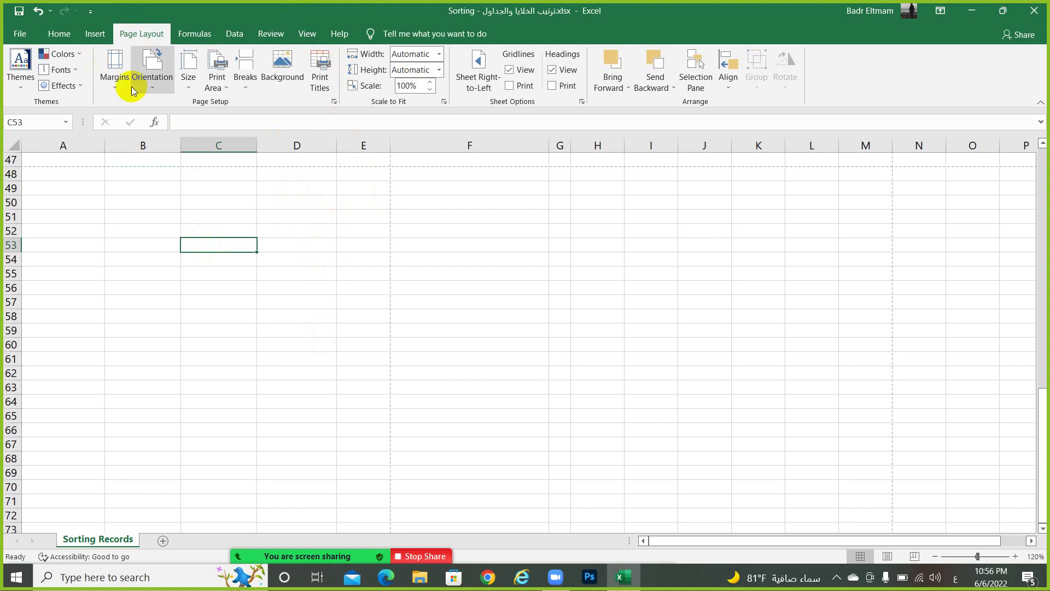
{"action": "left_click", "coordinate": [107, 89]}
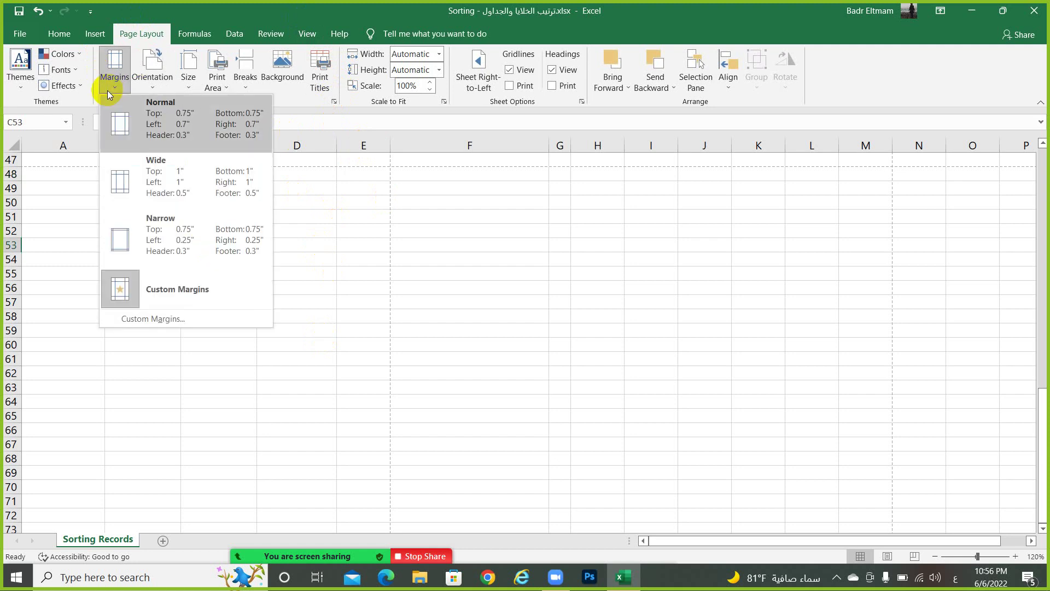
{"action": "left_click", "coordinate": [242, 385]}
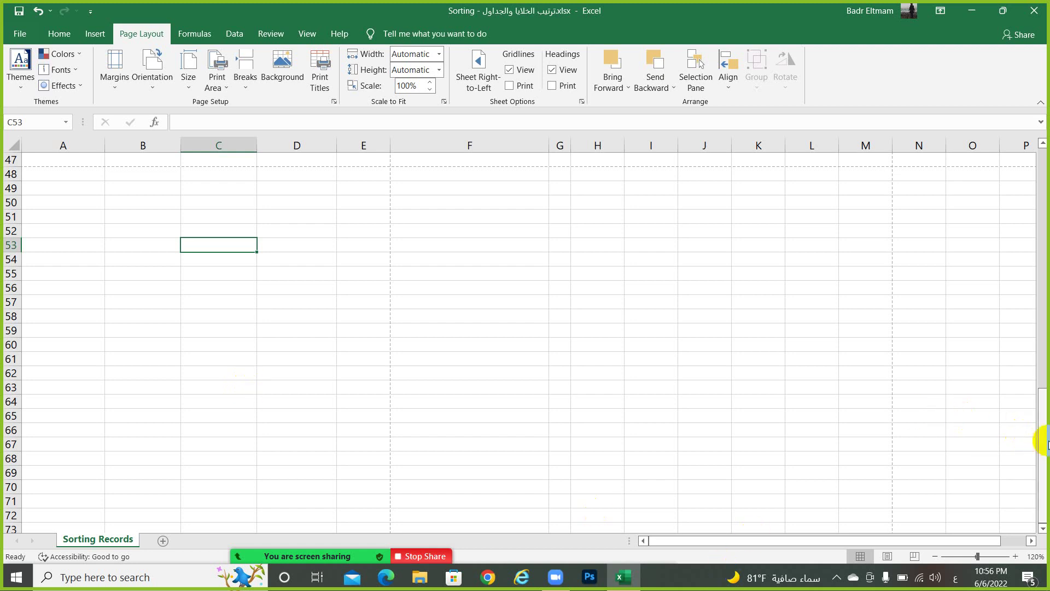
Scroll the sheet and arrow back to column A, up toward the sales table
{"action": "left_click_drag", "start_coordinate": [1042, 437], "coordinate": [1039, 146]}
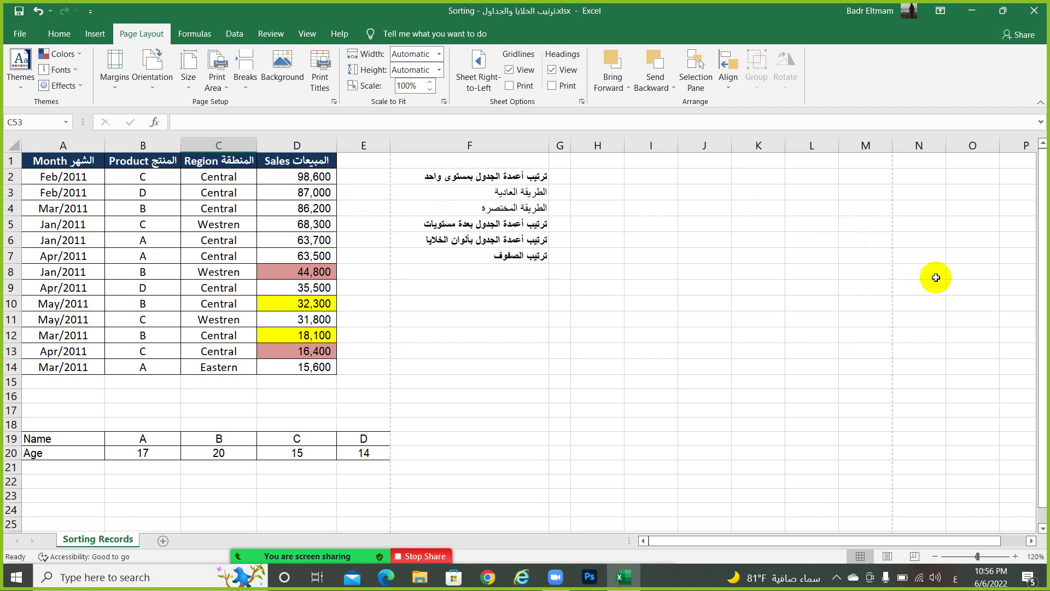
{"action": "left_click_drag", "start_coordinate": [1038, 276], "coordinate": [1039, 402]}
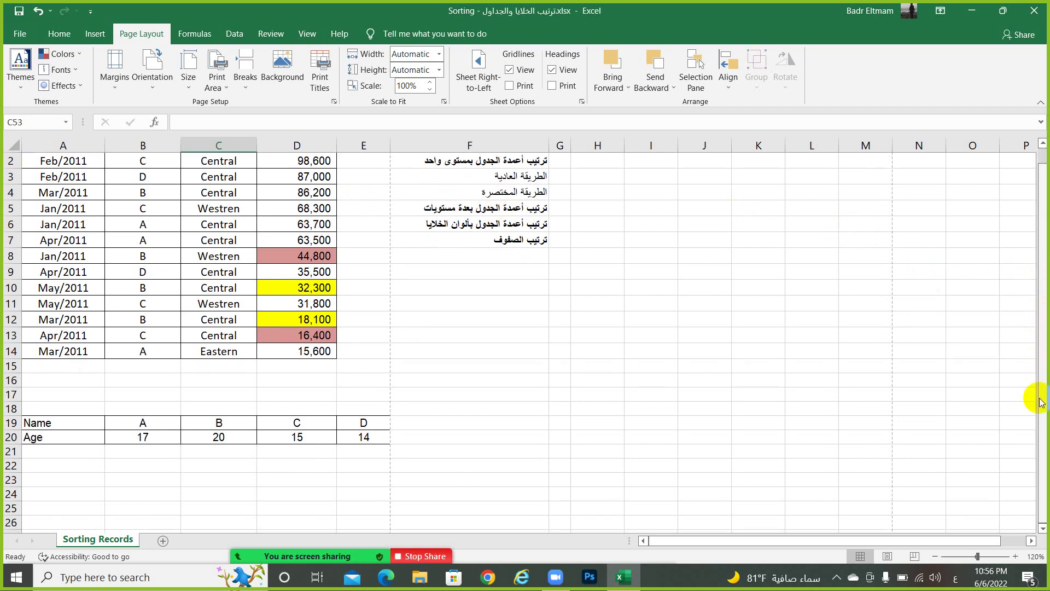
{"action": "left_click", "coordinate": [1042, 528]}
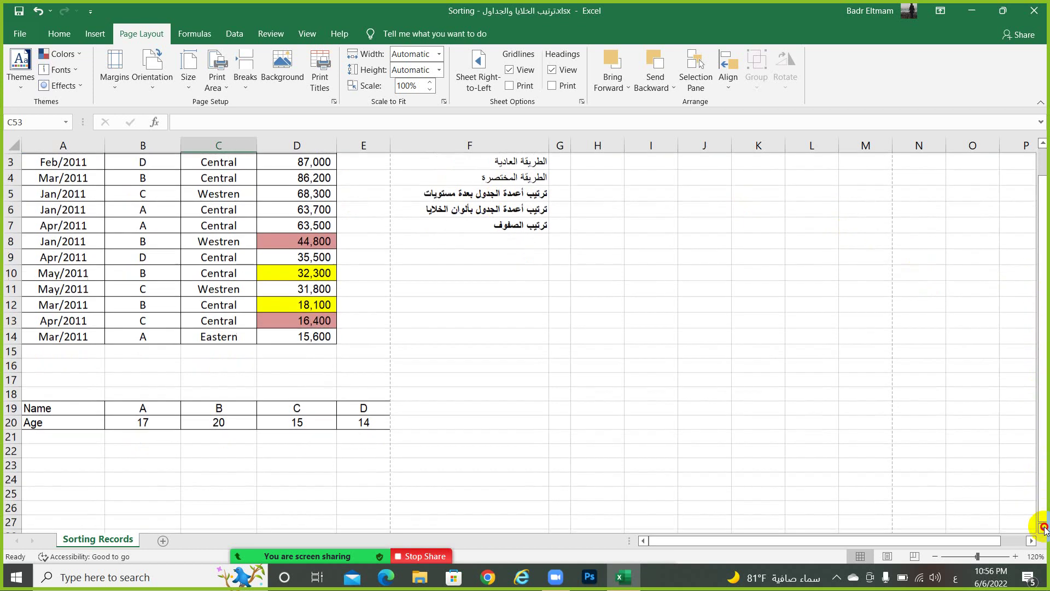
{"action": "left_click", "coordinate": [1042, 528]}
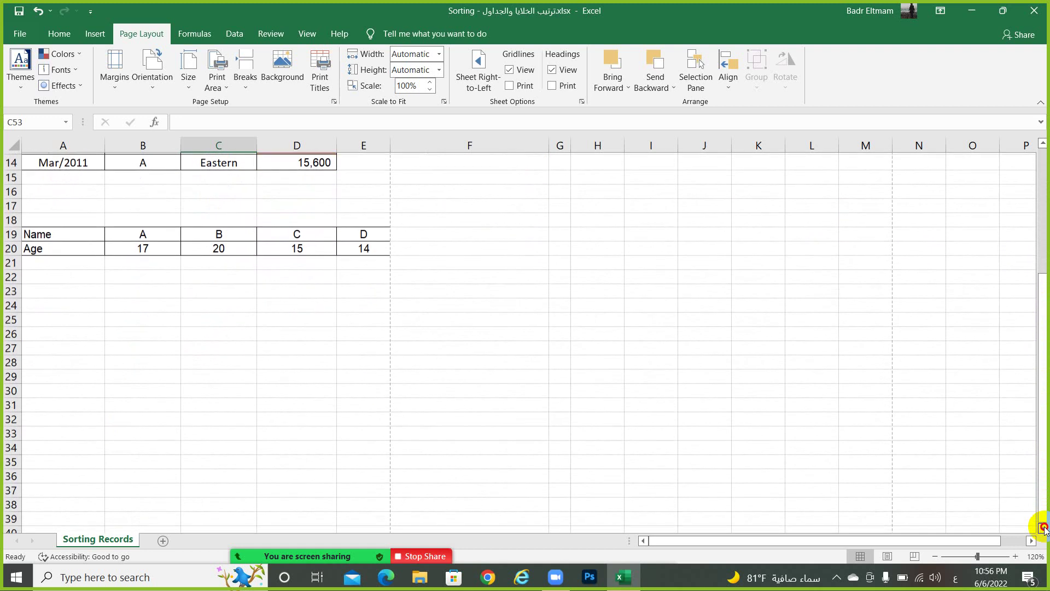
{"action": "left_click", "coordinate": [1042, 529]}
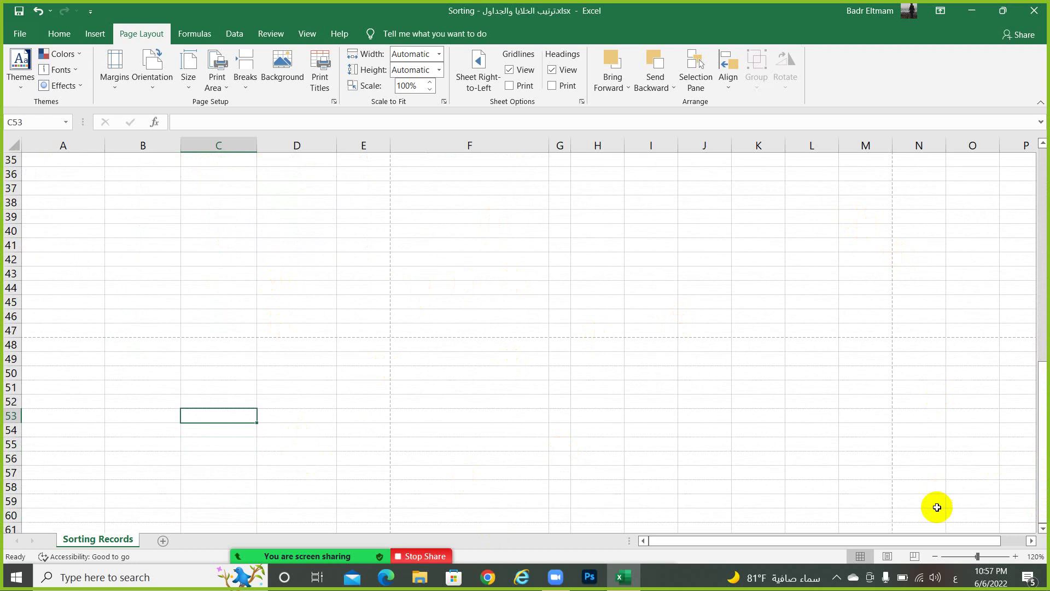
{"action": "left_click_drag", "start_coordinate": [674, 540], "coordinate": [786, 543]}
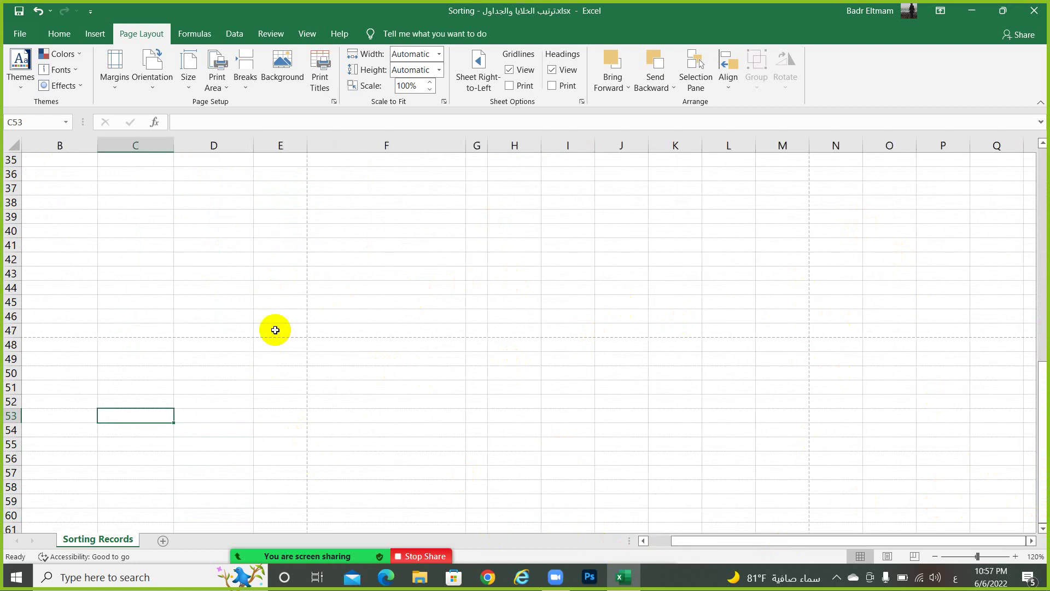
{"action": "key", "text": "Left"}
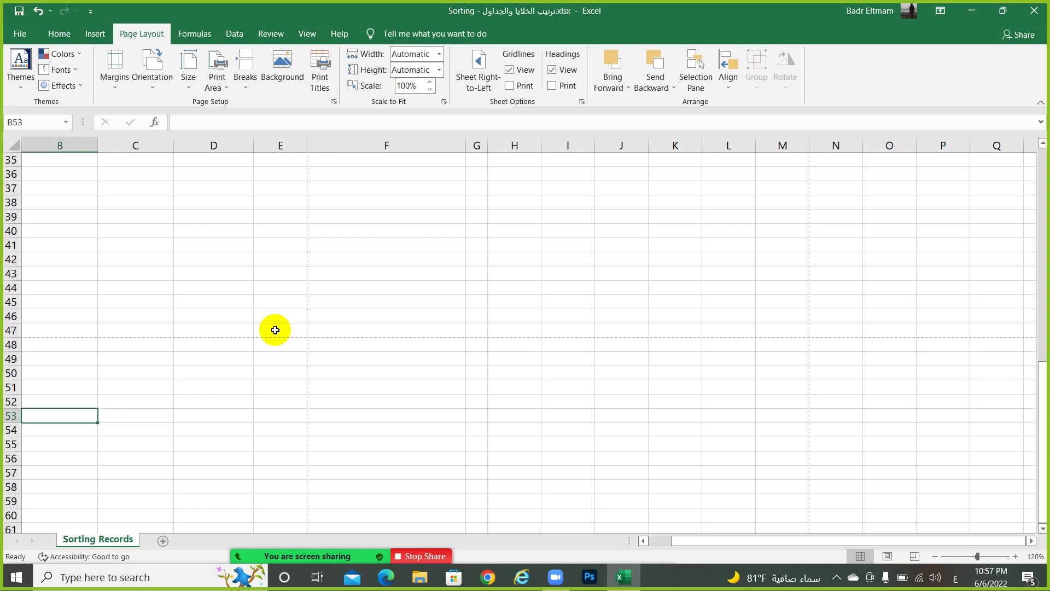
{"action": "key", "text": "Left"}
{"action": "key", "text": "Up"}
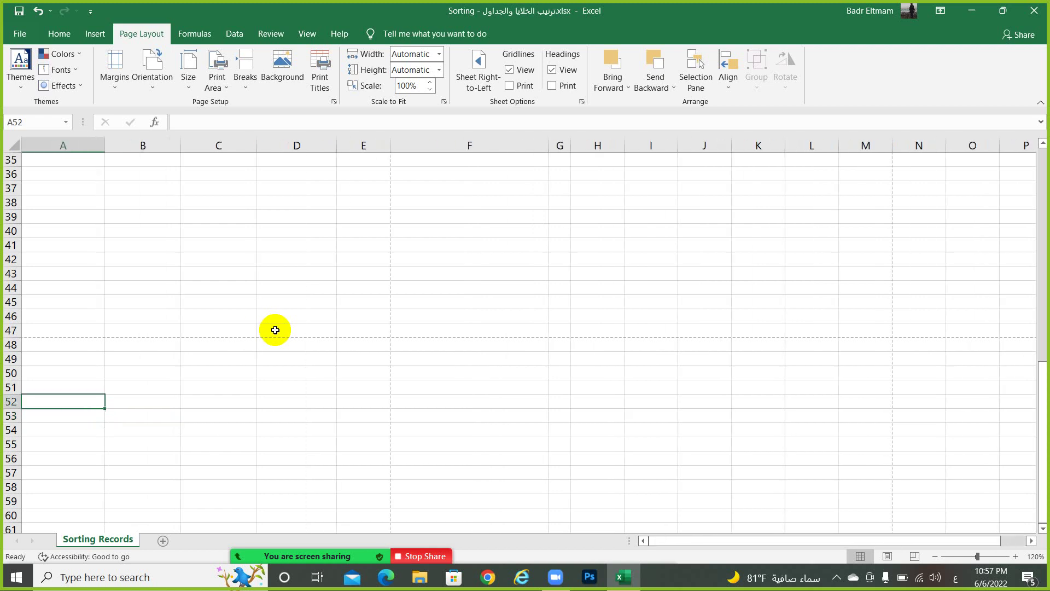
{"action": "key", "text": "Up"}
{"action": "key", "text": "Up"}
{"action": "key", "text": "Up"}
{"action": "key", "text": "Up"}
{"action": "key", "text": "Up"}
{"action": "key", "text": "Up"}
{"action": "key", "text": "Up"}
{"action": "key", "text": "Up"}
{"action": "key", "text": "Up"}
{"action": "key", "text": "Up"}
{"action": "key", "text": "Up"}
{"action": "key", "text": "Up"}
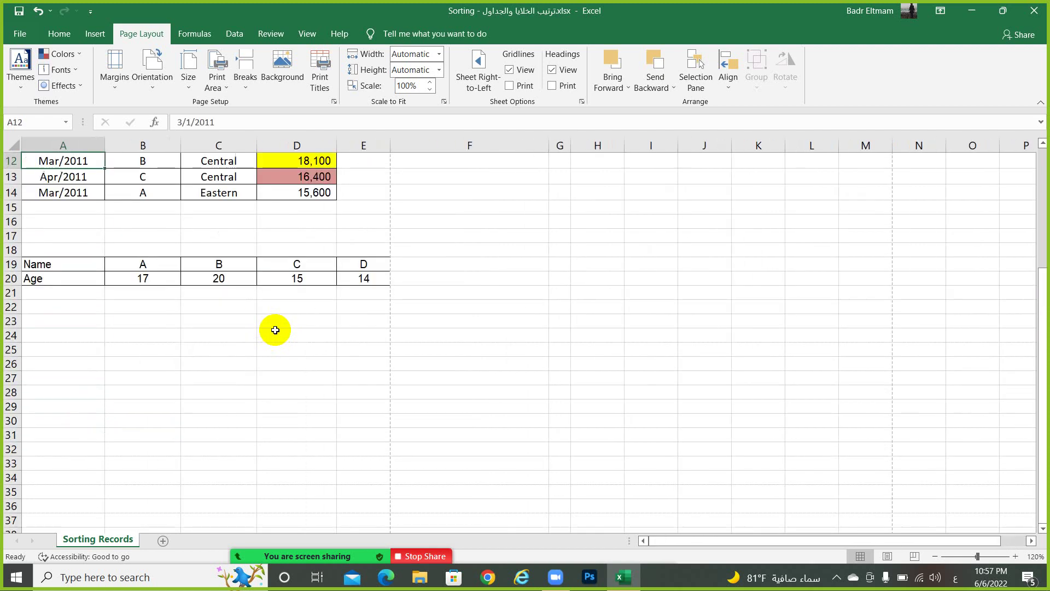
{"action": "key", "text": "Up"}
{"action": "key", "text": "Up"}
{"action": "key", "text": "Up"}
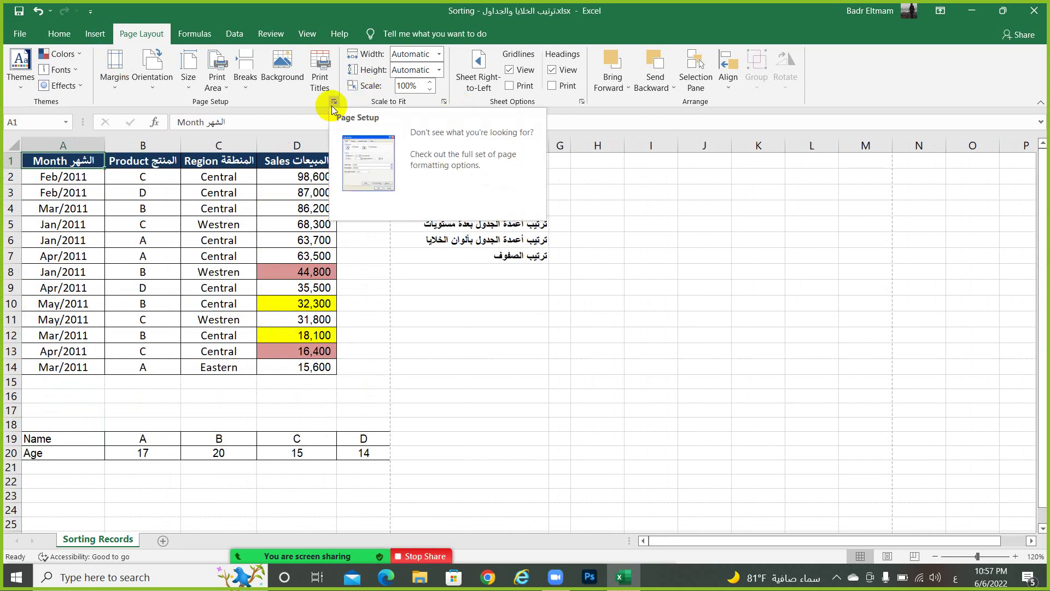
{"action": "key", "text": "ctrl+p"}
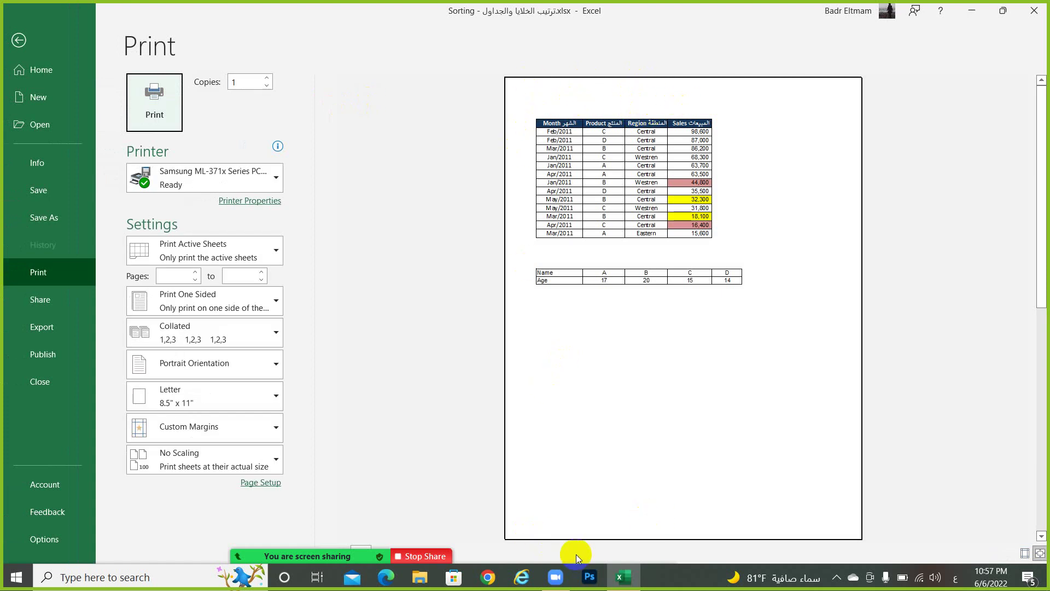
{"action": "left_click", "coordinate": [22, 44]}
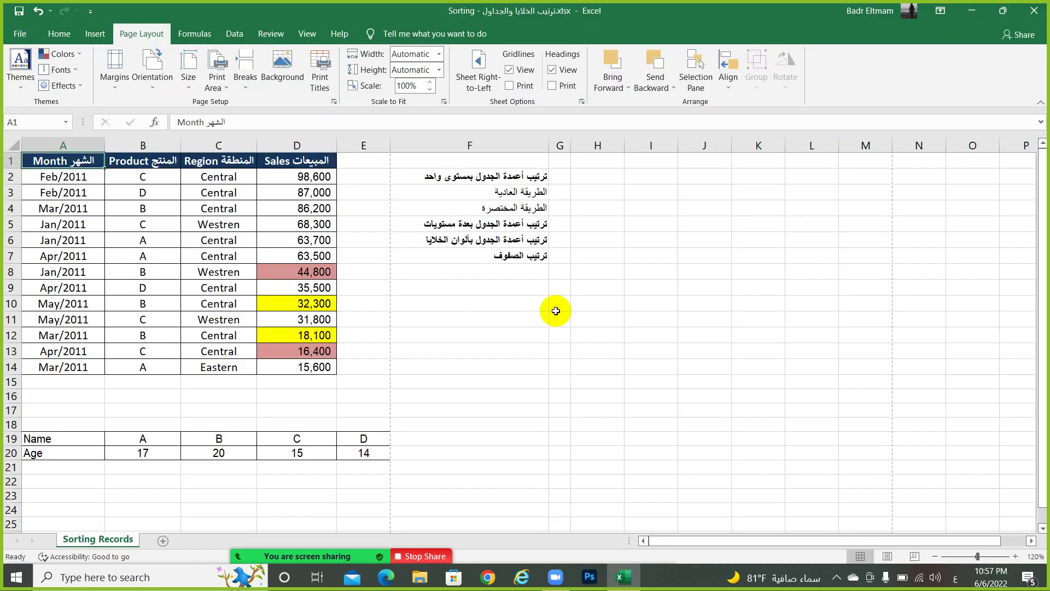
{"action": "left_click", "coordinate": [334, 102]}
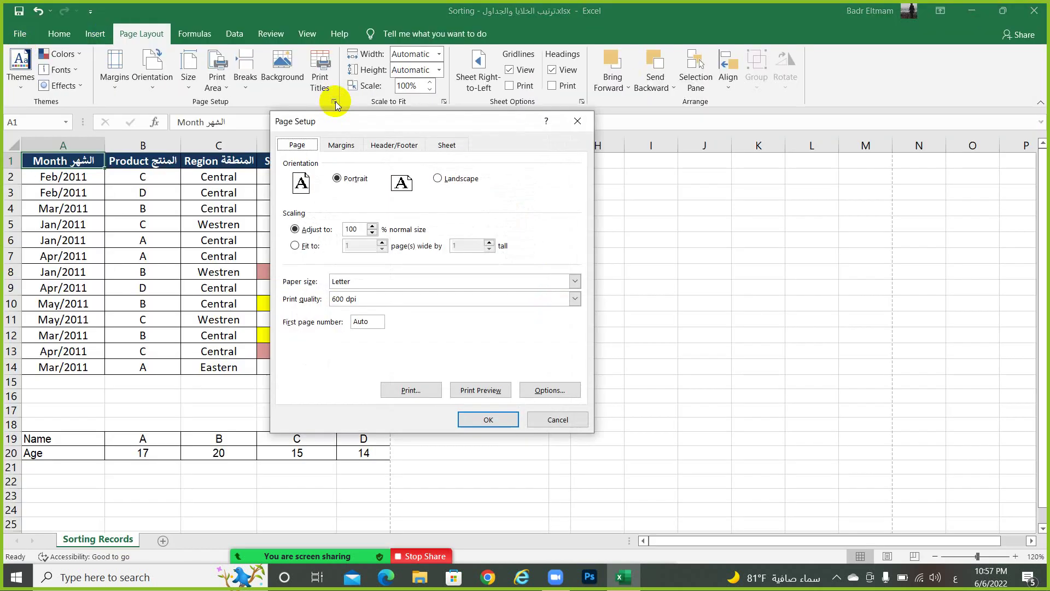
{"action": "left_click", "coordinate": [578, 121]}
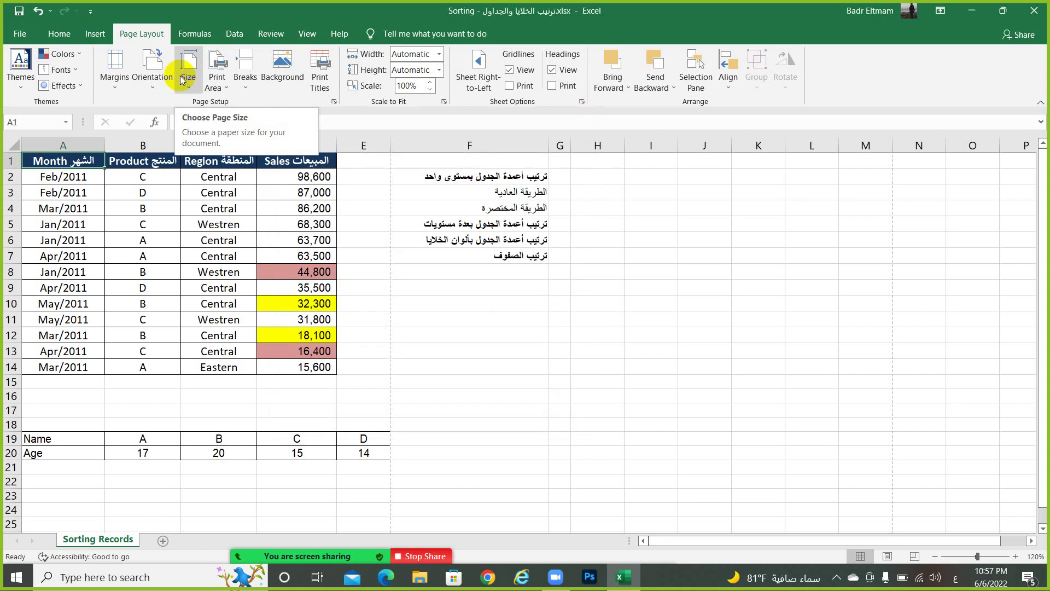
Keep Portrait orientation and set the paper size to A4
{"action": "left_click", "coordinate": [154, 87]}
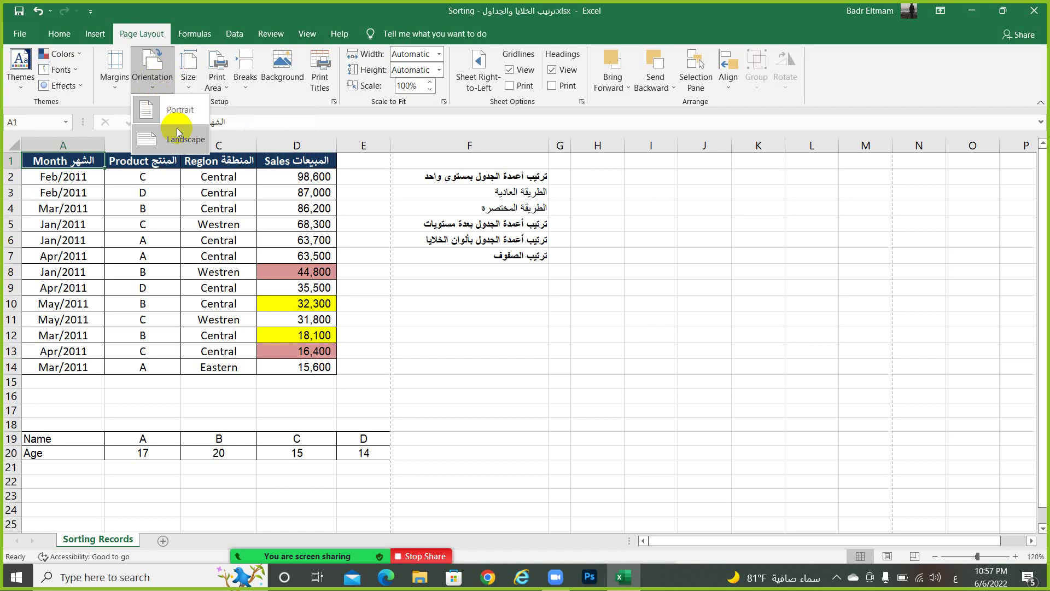
{"action": "left_click", "coordinate": [189, 80]}
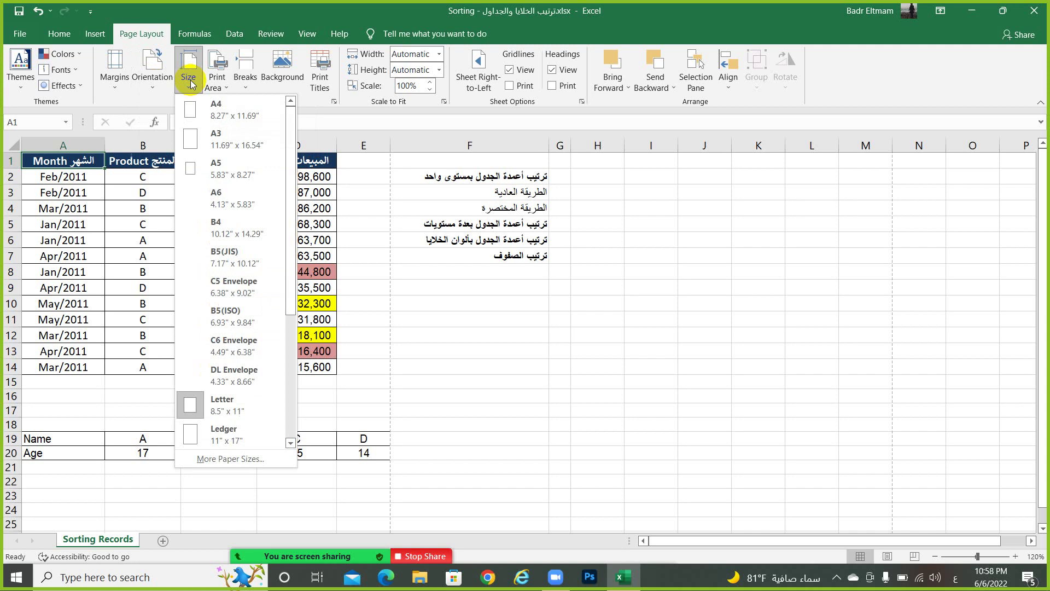
{"action": "left_click", "coordinate": [207, 114]}
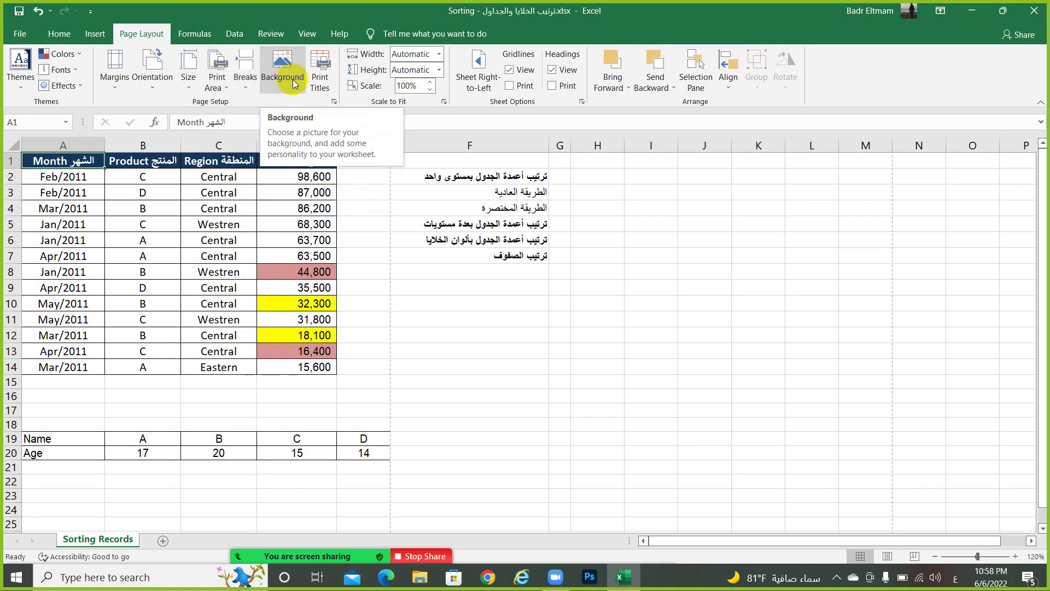
Set Landscape orientation in Page Setup and browse the paper sizes, keeping A4
{"action": "left_click", "coordinate": [334, 102]}
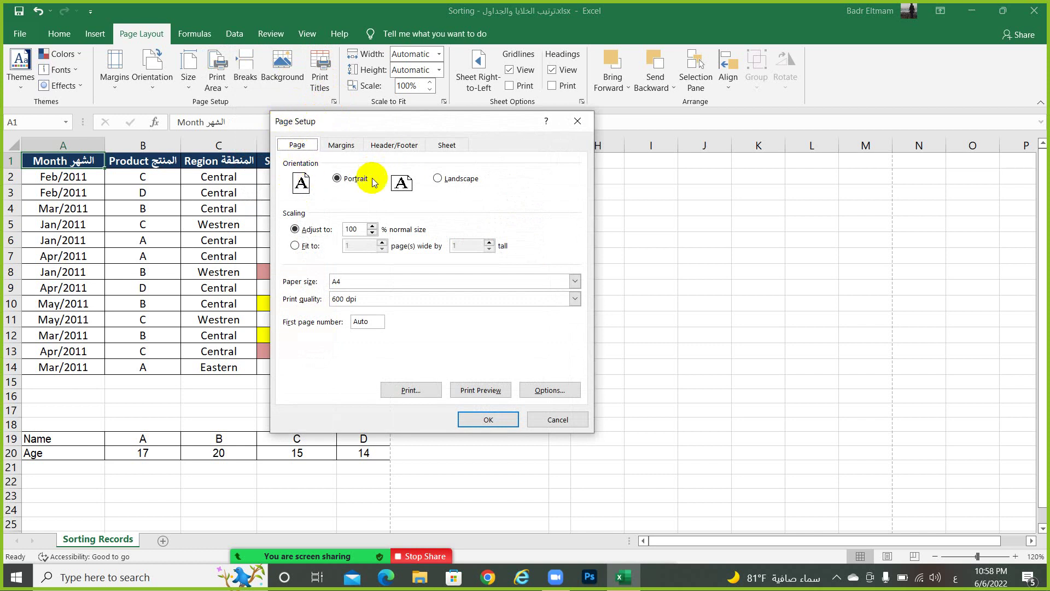
{"action": "left_click", "coordinate": [441, 181]}
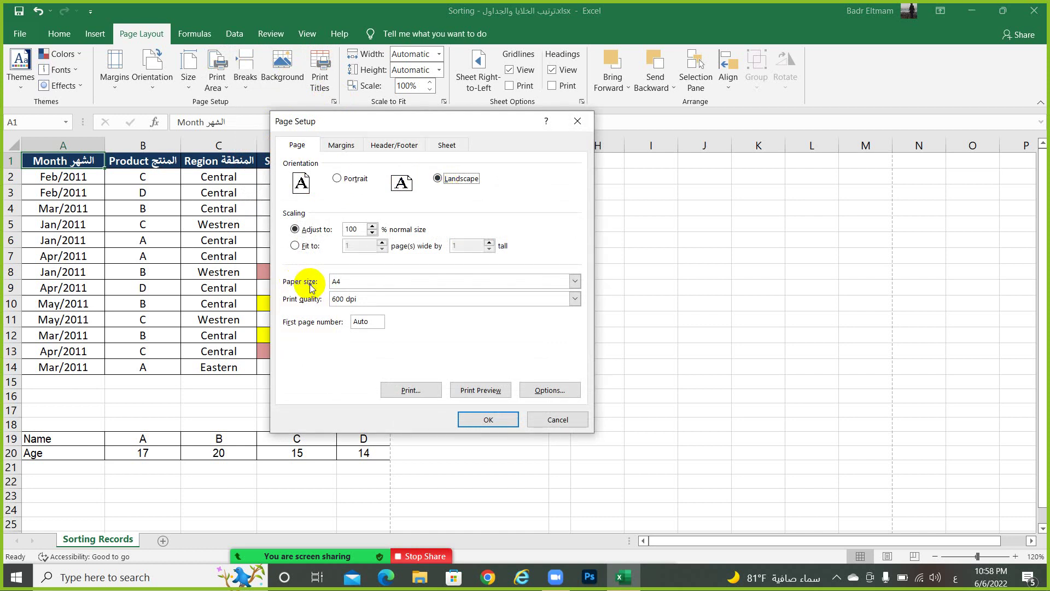
{"action": "left_click", "coordinate": [575, 282]}
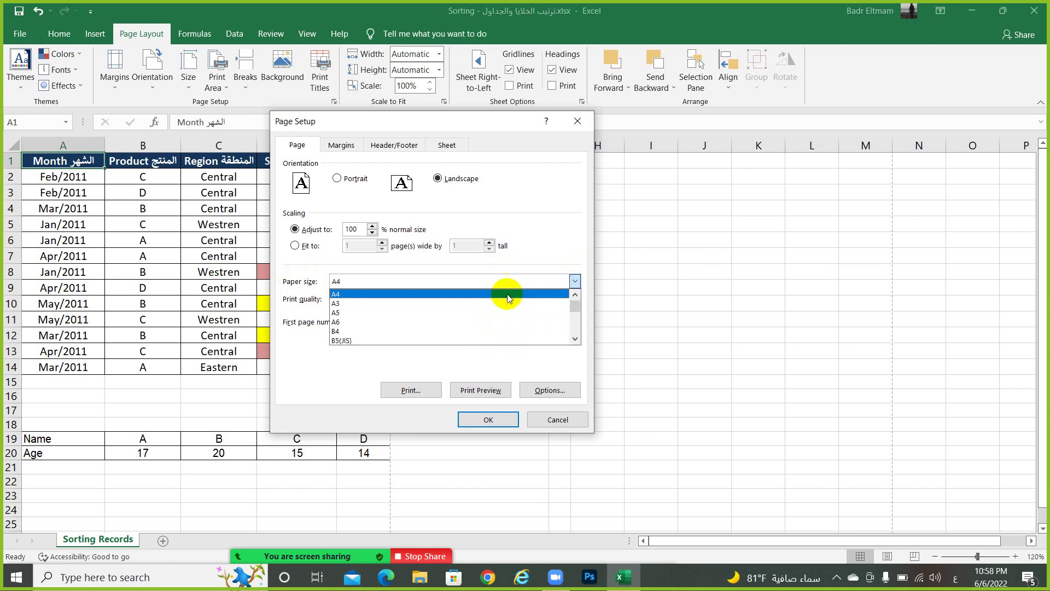
{"action": "left_click", "coordinate": [574, 339]}
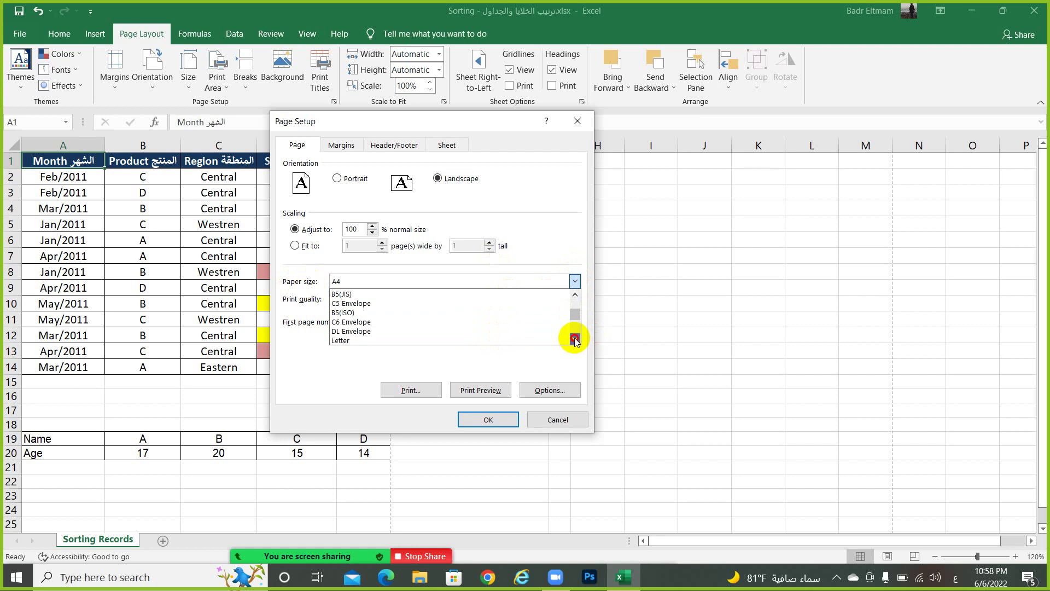
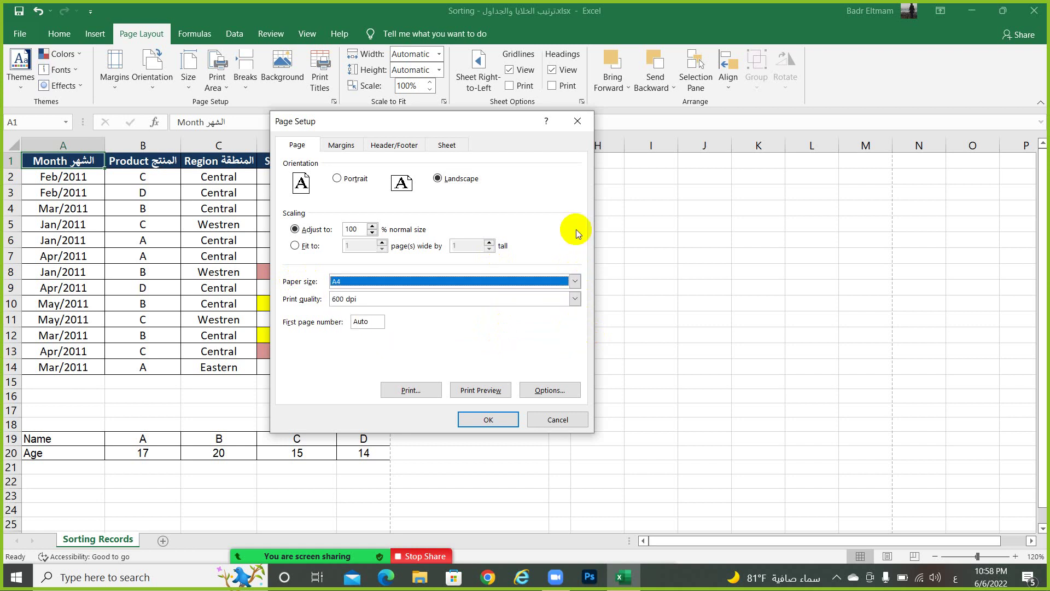
On the Margins tab, raise the top margin from 1 to 1.5 and the header margin to 0.75
{"action": "left_click", "coordinate": [336, 146]}
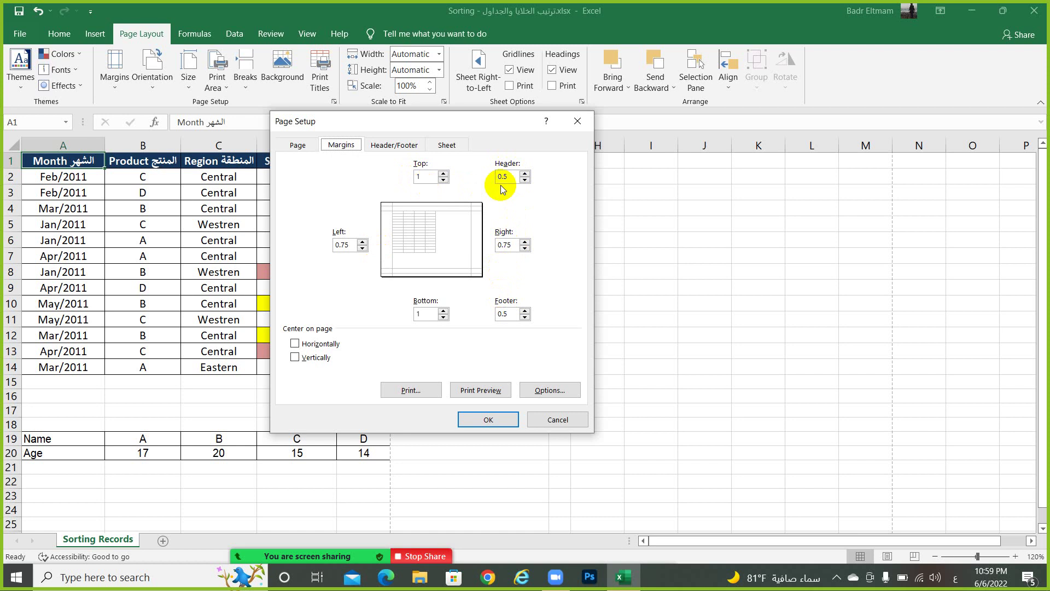
{"action": "left_click", "coordinate": [445, 173]}
{"action": "left_click", "coordinate": [446, 174]}
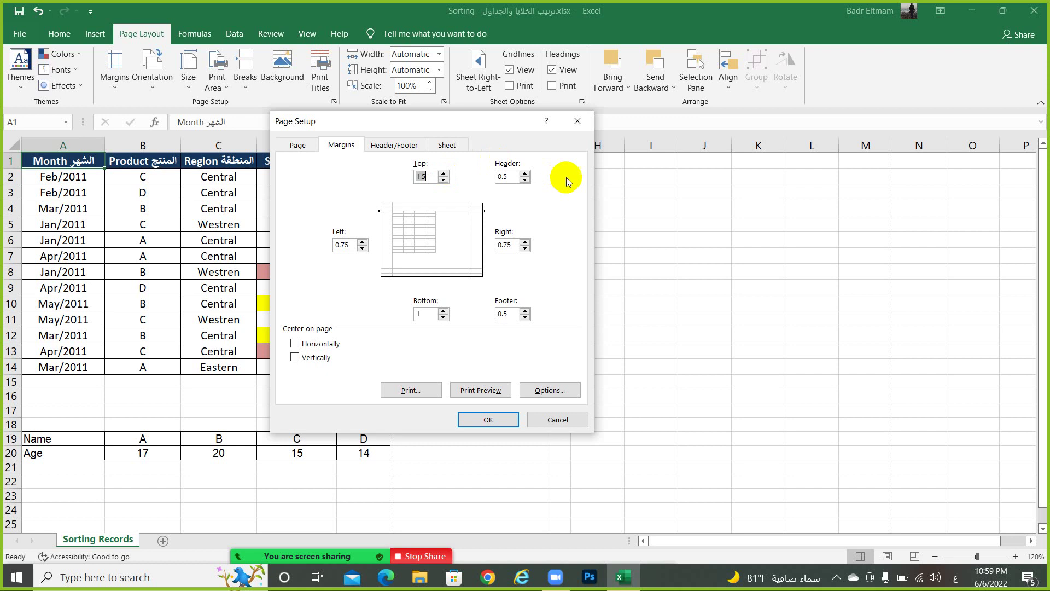
{"action": "left_click", "coordinate": [524, 174]}
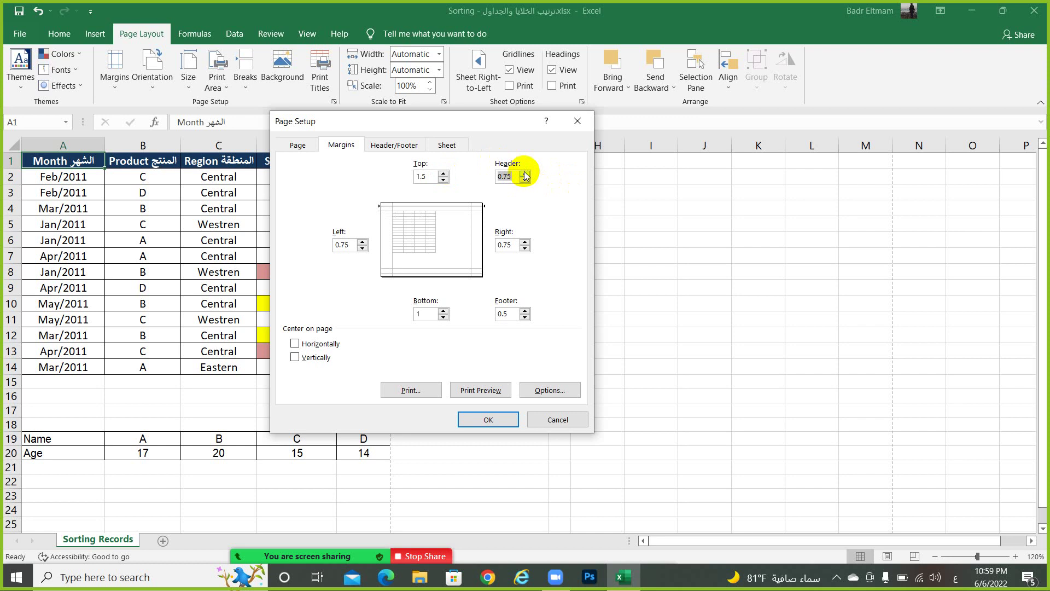
Scale the Sorting Records sheet to 1 page wide by 1 tall, then recheck Page Setup
{"action": "left_click", "coordinate": [301, 146]}
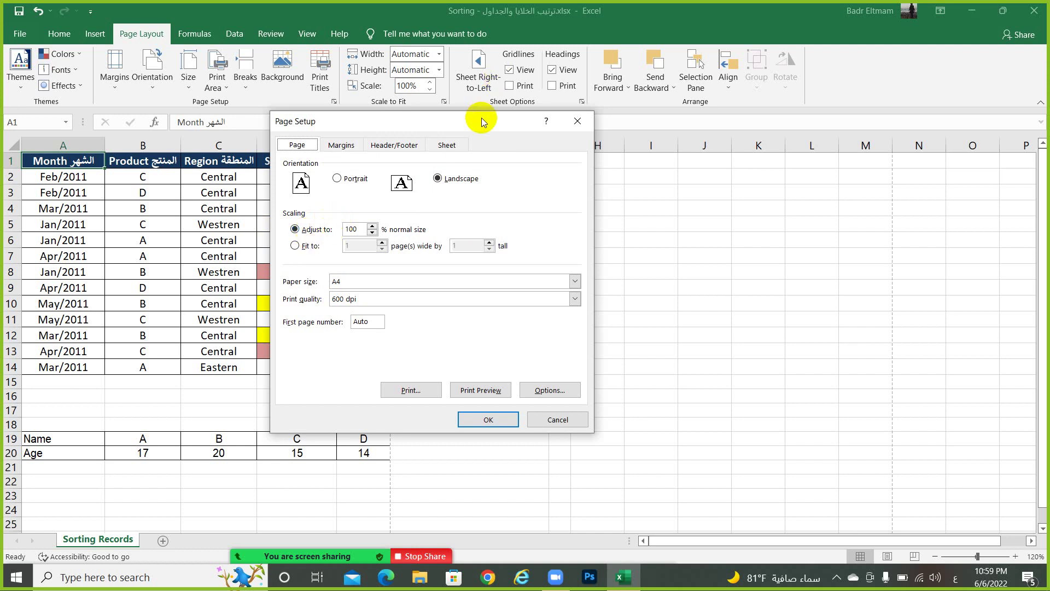
{"action": "left_click_drag", "start_coordinate": [482, 120], "coordinate": [715, 139]}
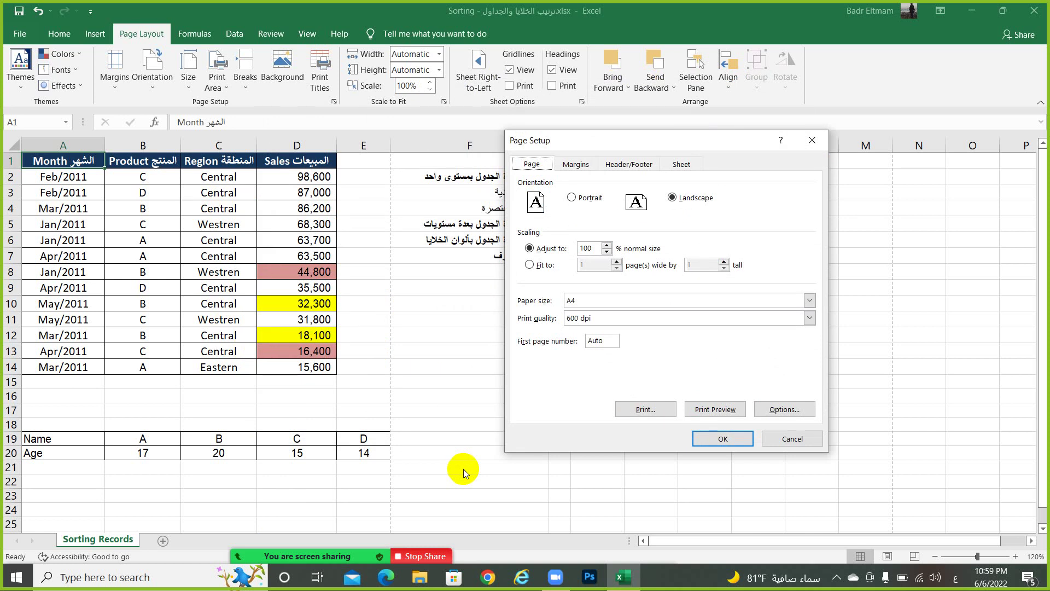
{"action": "left_click", "coordinate": [528, 266]}
{"action": "key", "text": "Return"}
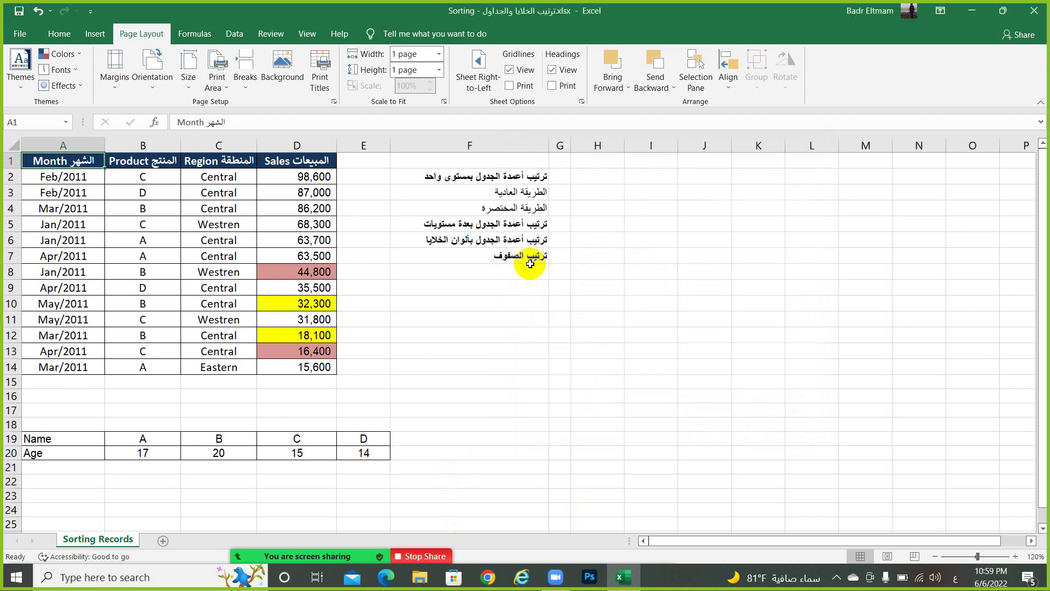
{"action": "left_click", "coordinate": [445, 103]}
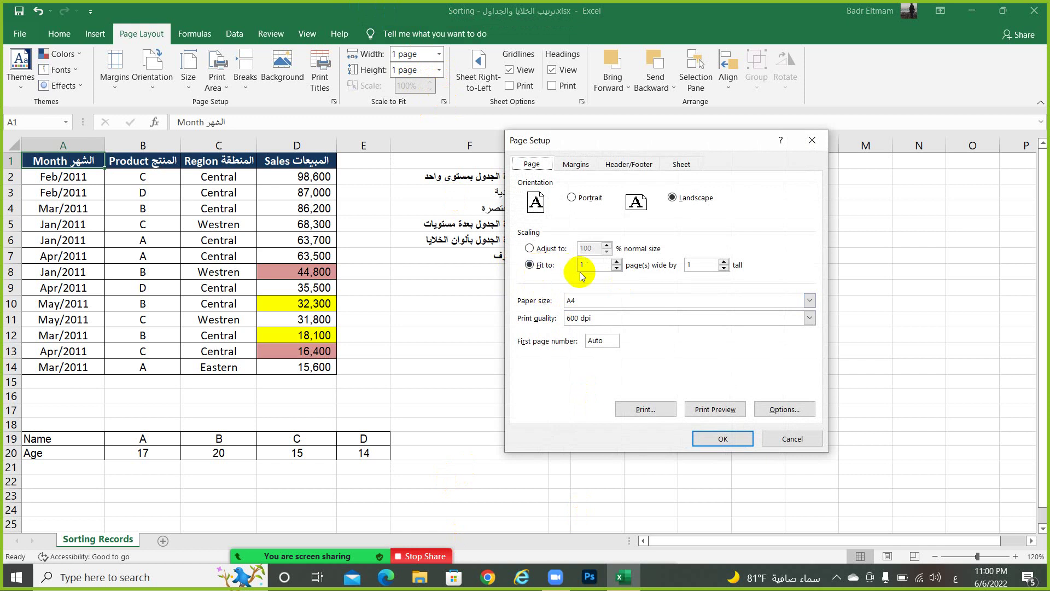
{"action": "left_click", "coordinate": [809, 140]}
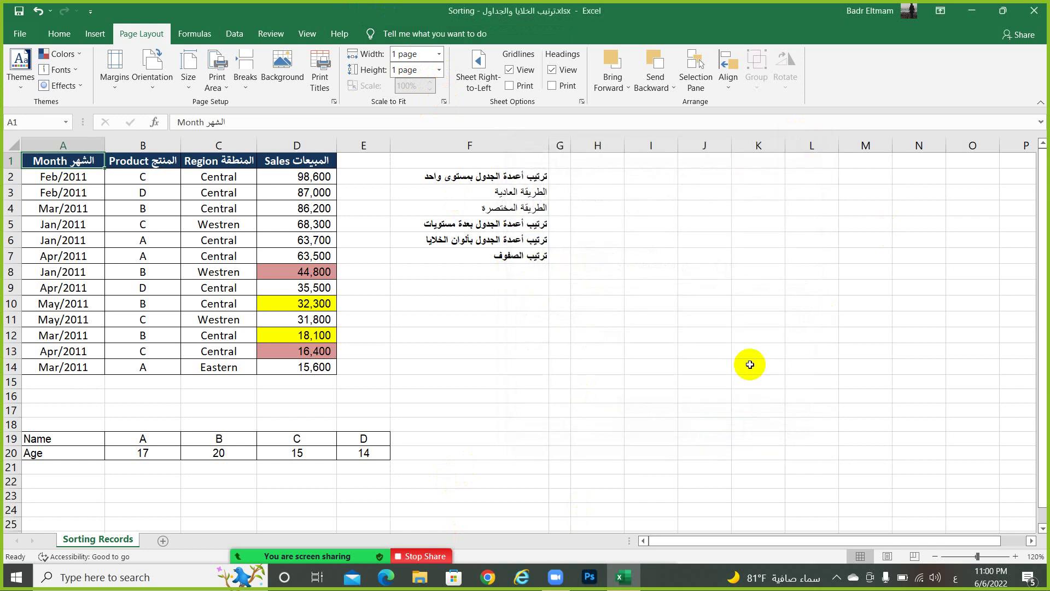
Preview the sheet, then switch the page orientation to Portrait
{"action": "key", "text": "ctrl+p"}
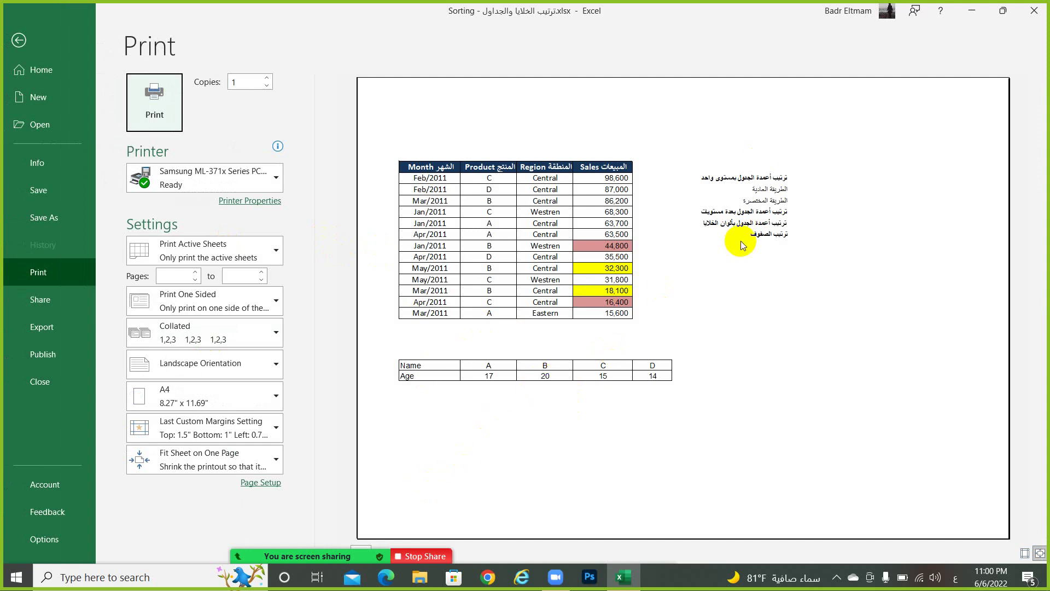
{"action": "left_click", "coordinate": [18, 40]}
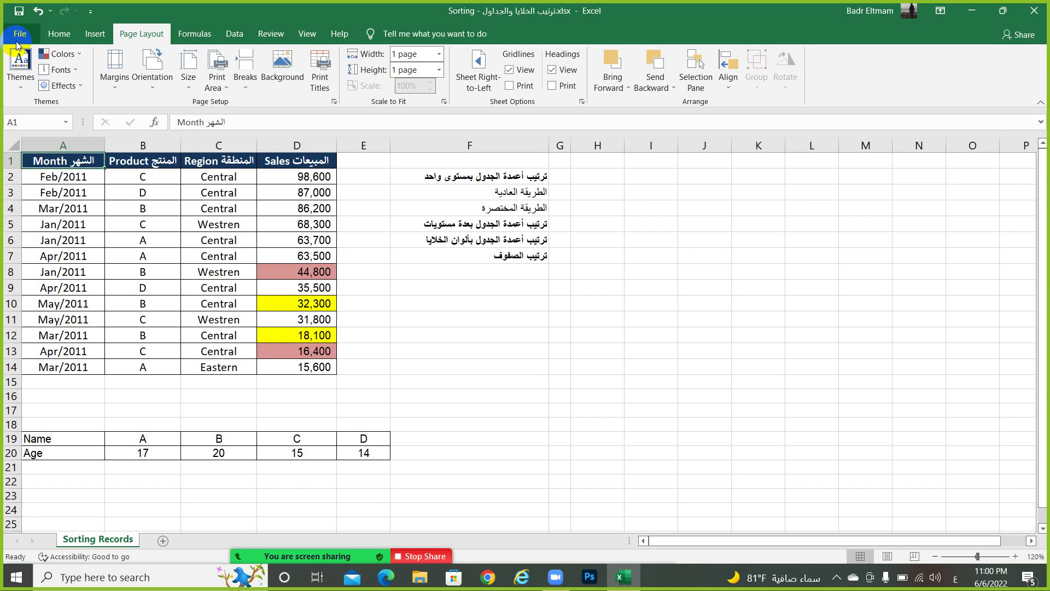
{"action": "left_click", "coordinate": [164, 81]}
{"action": "left_click", "coordinate": [174, 116]}
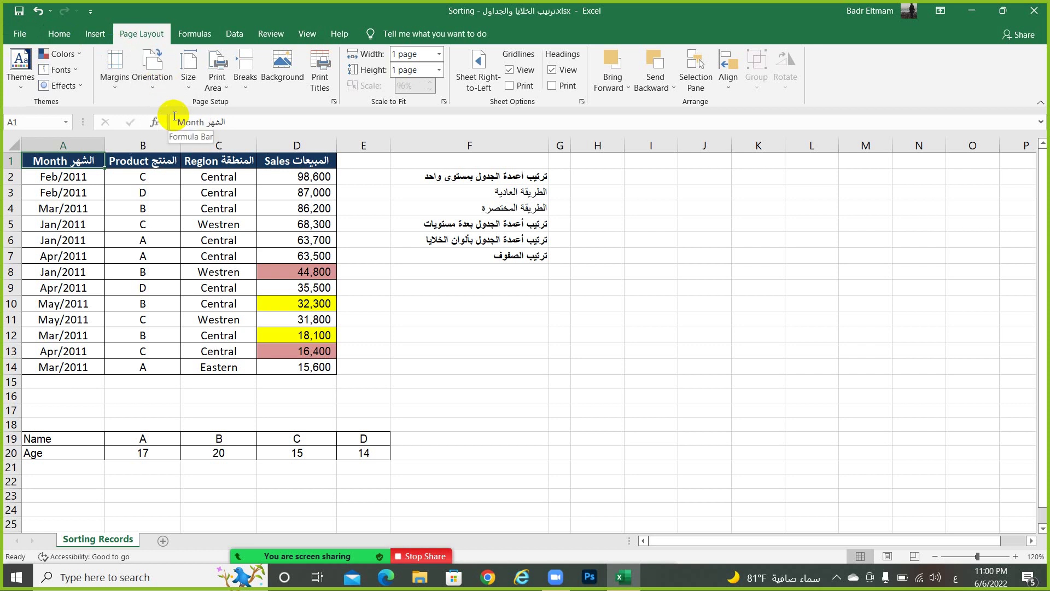
{"action": "left_click", "coordinate": [151, 72]}
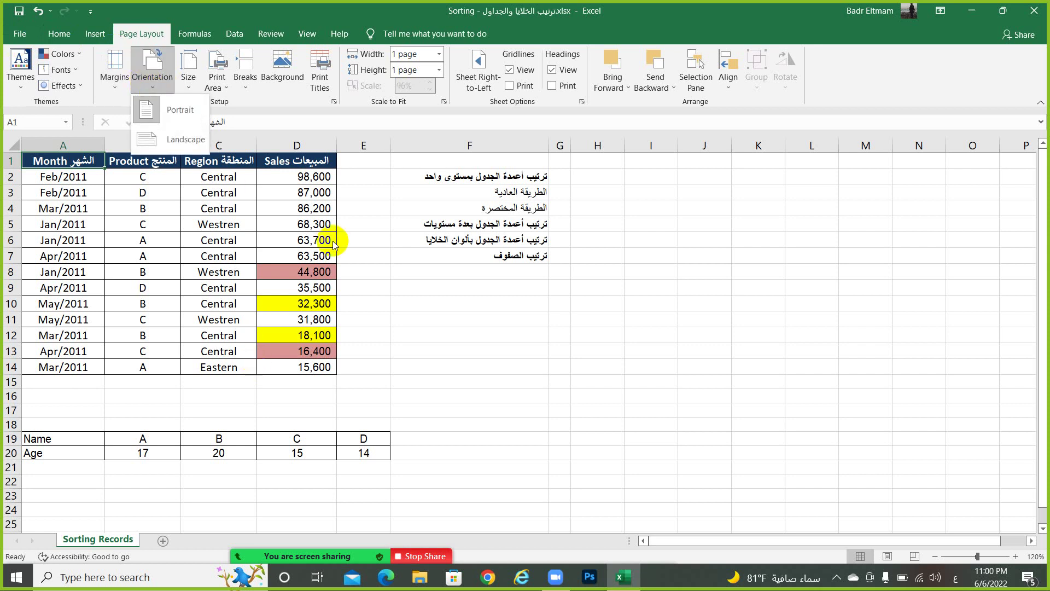
{"action": "left_click", "coordinate": [447, 349]}
Preview the one-page portrait printout and return to the worksheet
{"action": "key", "text": "ctrl+p"}
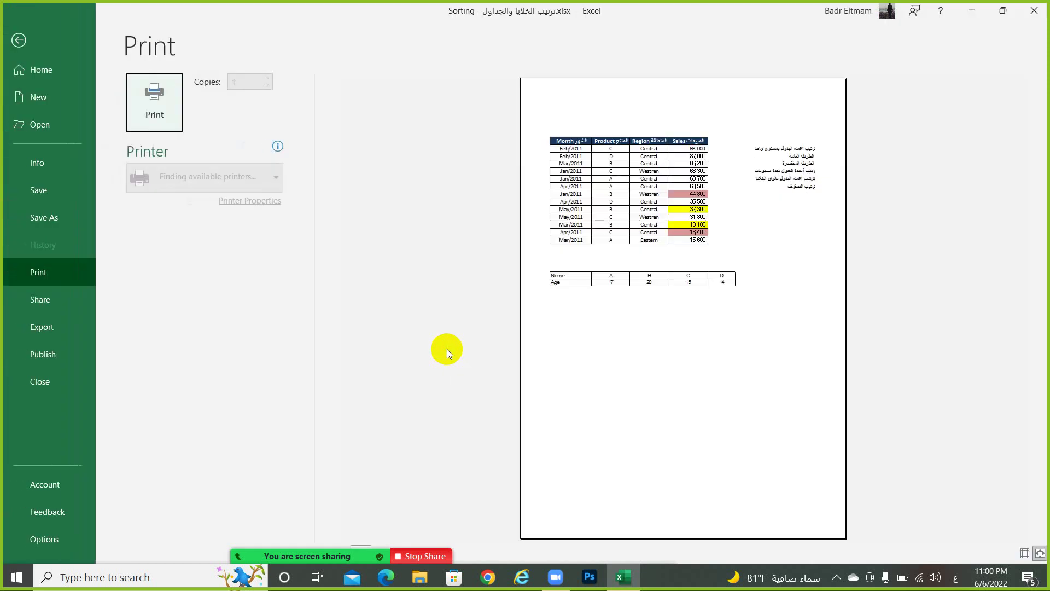
{"action": "mouse_move", "coordinate": [307, 547]}
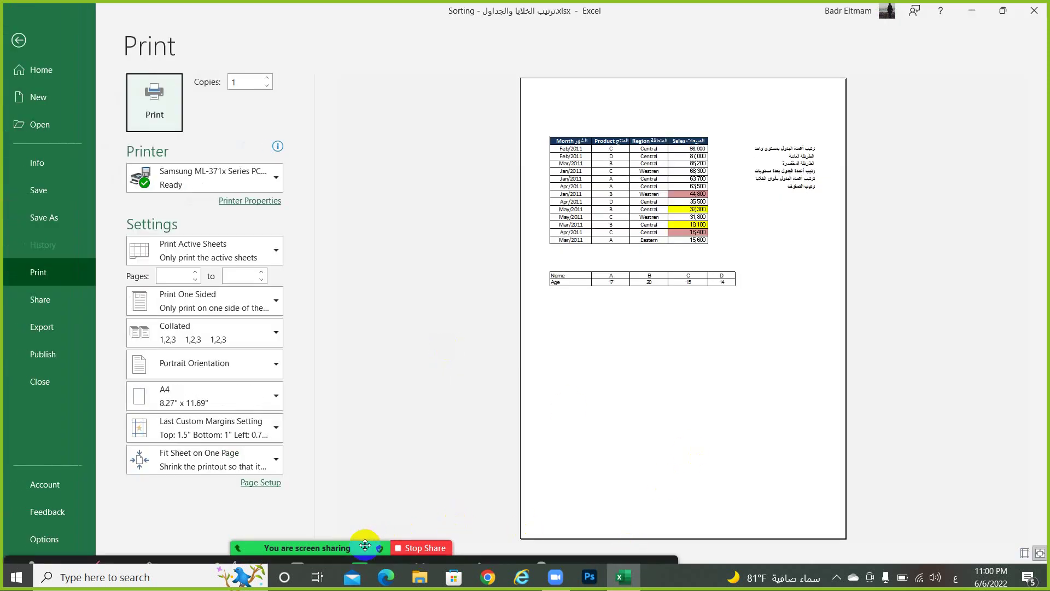
{"action": "left_click_drag", "start_coordinate": [366, 511], "coordinate": [458, 66]}
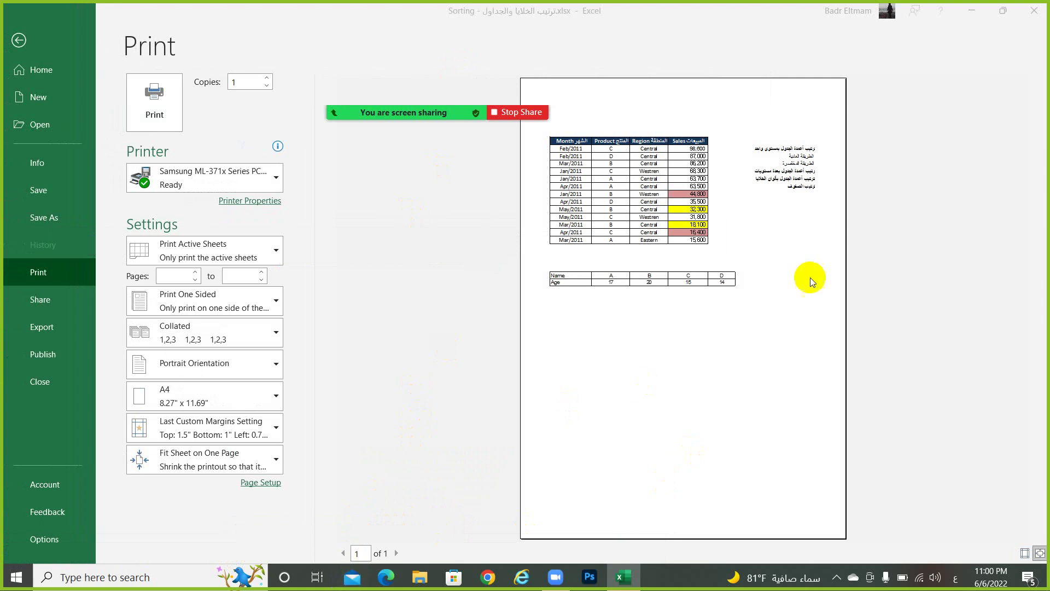
{"action": "left_click", "coordinate": [18, 40]}
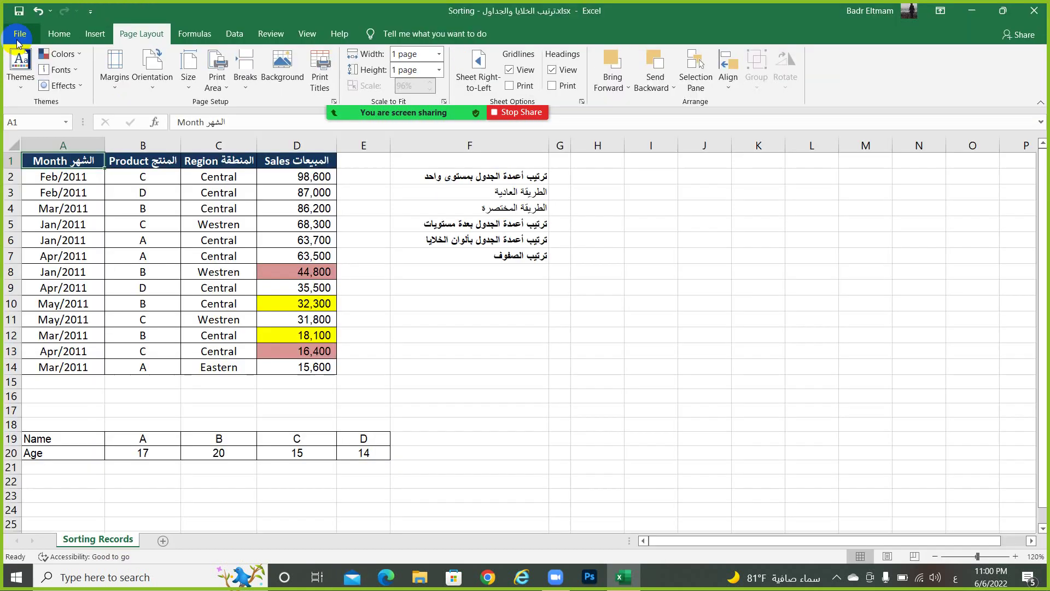
Enter 'تتالاةبليلي' in cell N8 and preview the printout again
{"action": "left_click", "coordinate": [600, 289]}
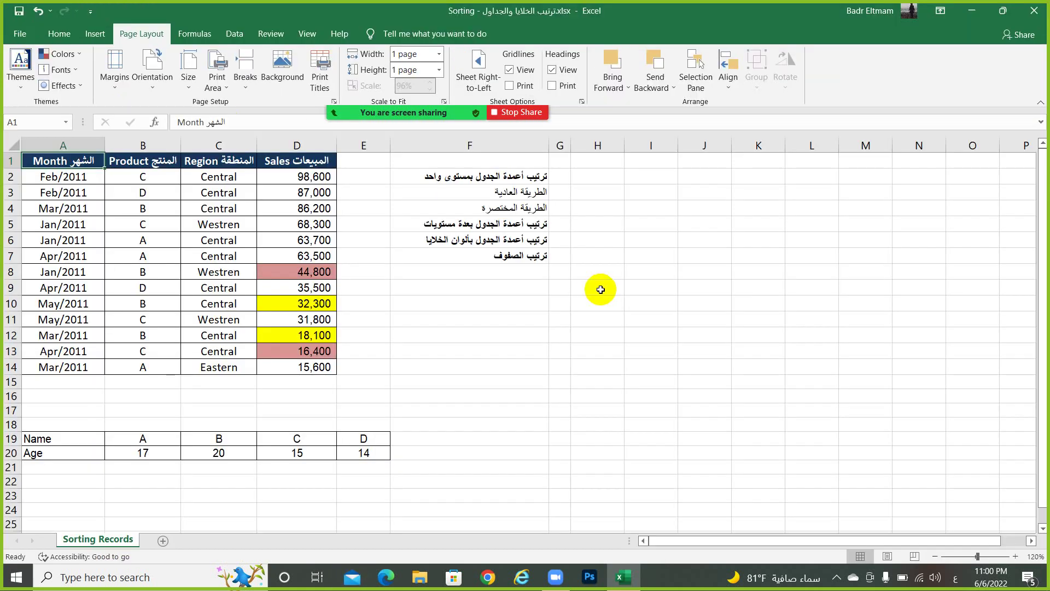
{"action": "left_click", "coordinate": [922, 266]}
{"action": "type", "text": "تتالاةبلي"}
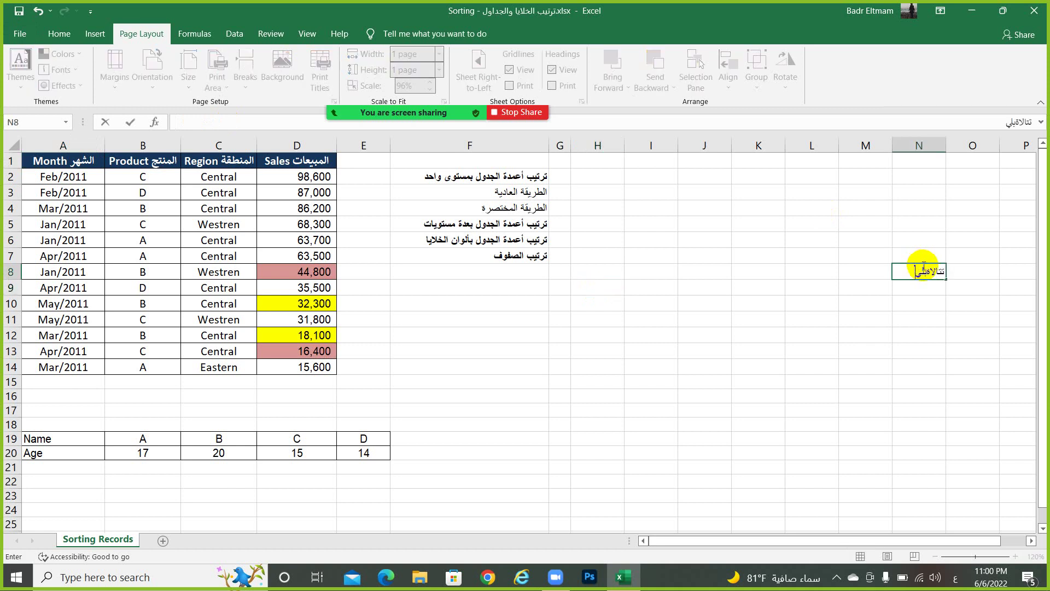
{"action": "type", "text": "لي"}
{"action": "left_click", "coordinate": [860, 349]}
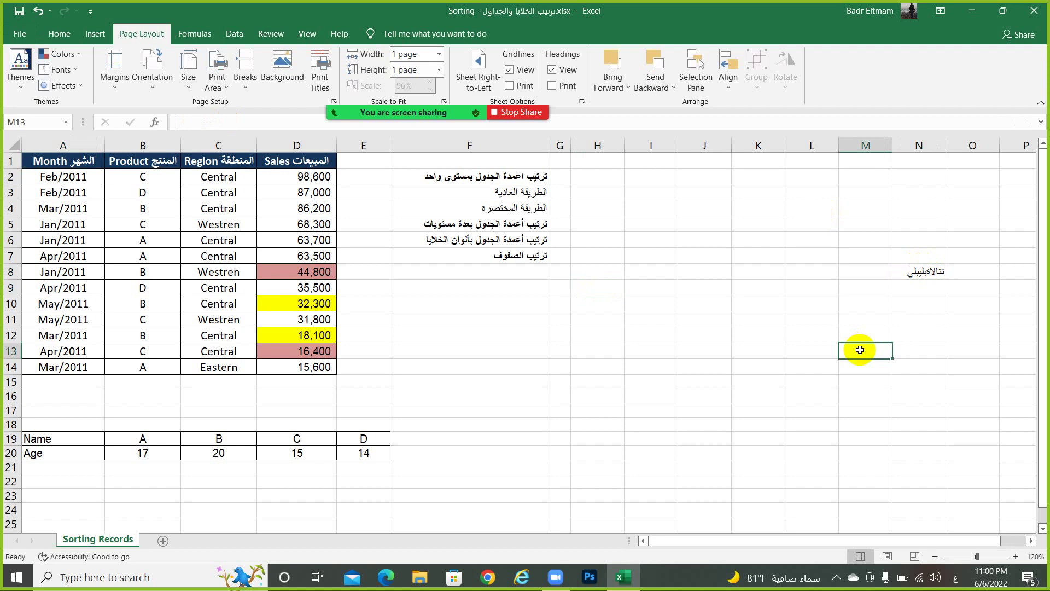
{"action": "key", "text": "ctrl+p"}
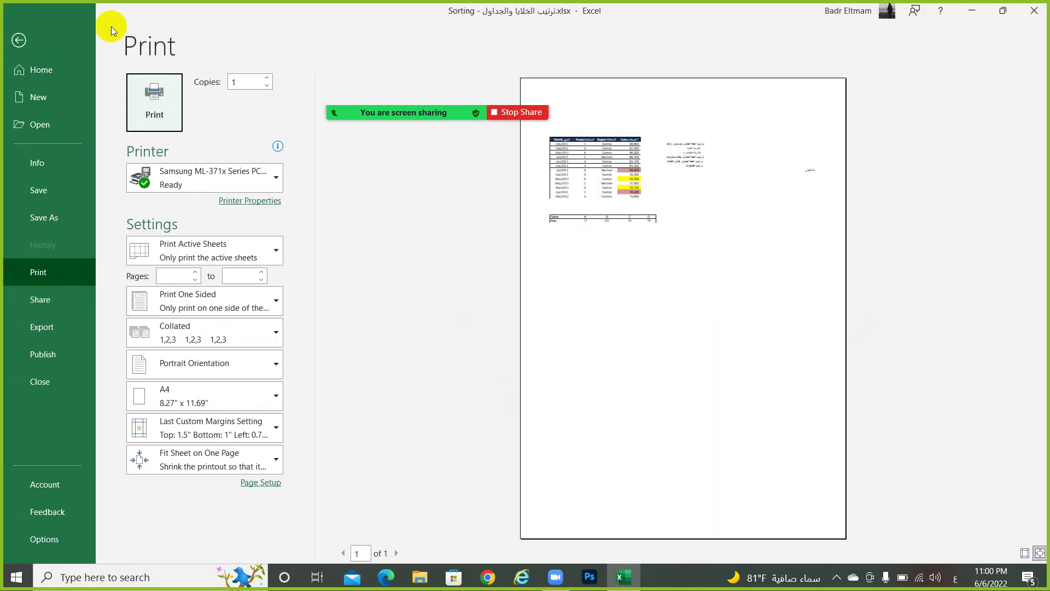
{"action": "left_click", "coordinate": [19, 40]}
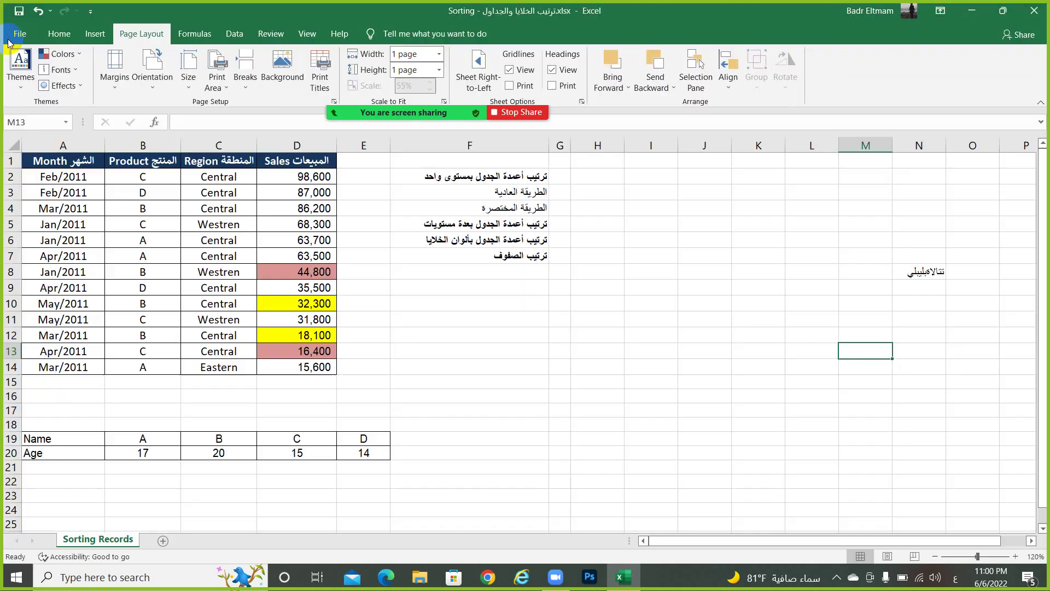
Confirm the fit-to-one-page portrait setup and apply Wide margins, 1 inch on every side
{"action": "left_click", "coordinate": [258, 468]}
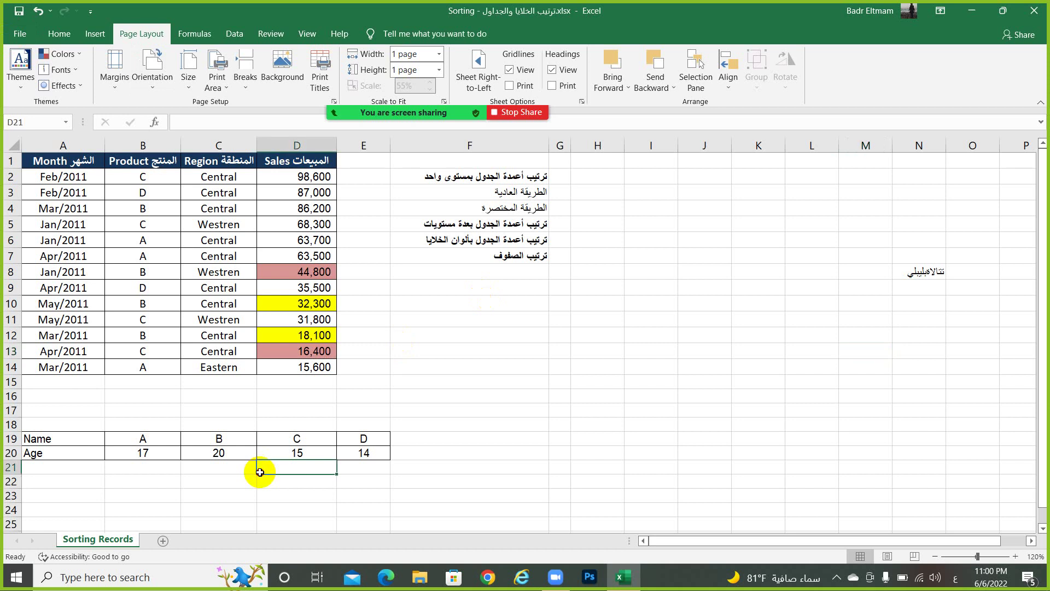
{"action": "left_click", "coordinate": [333, 97]}
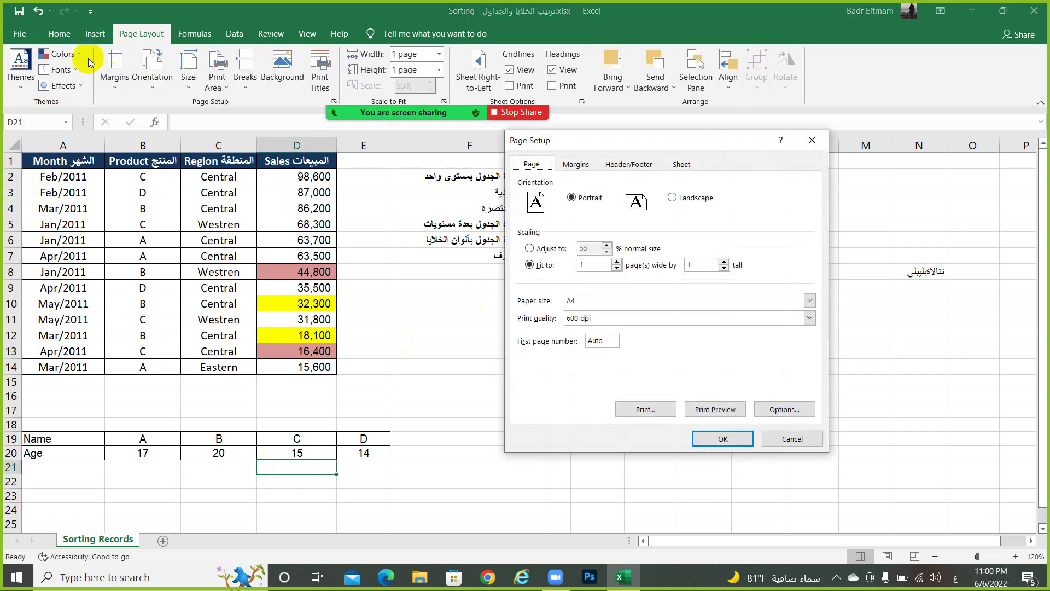
{"action": "left_click", "coordinate": [815, 143]}
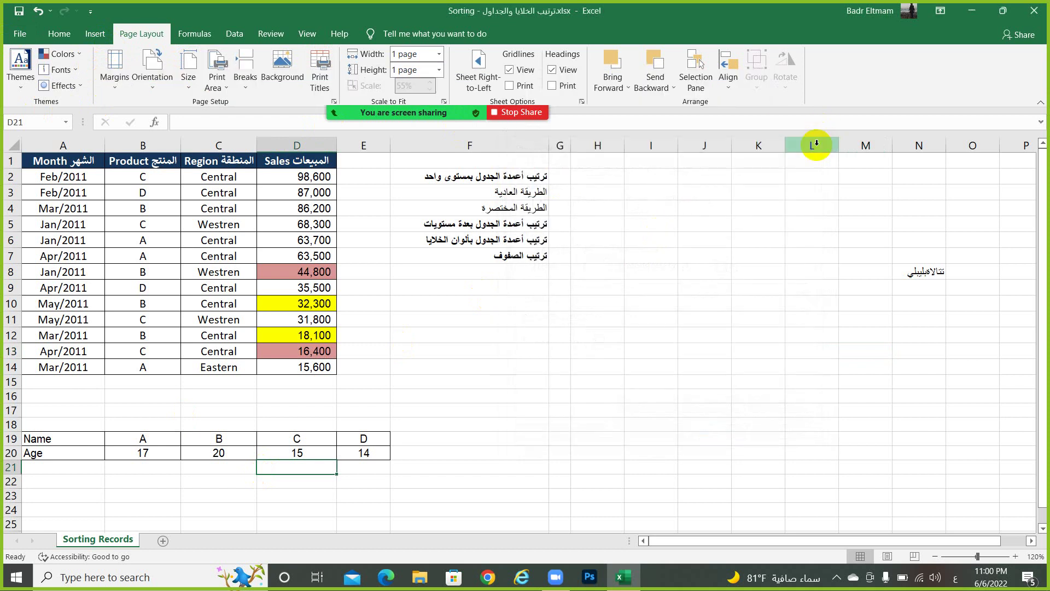
{"action": "left_click", "coordinate": [106, 59]}
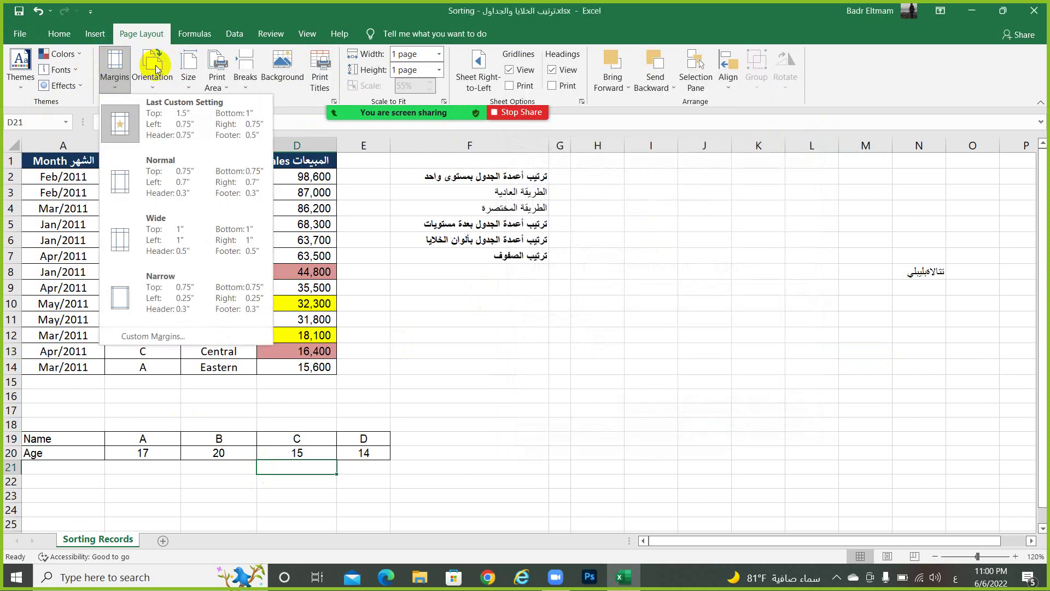
{"action": "left_click", "coordinate": [145, 232]}
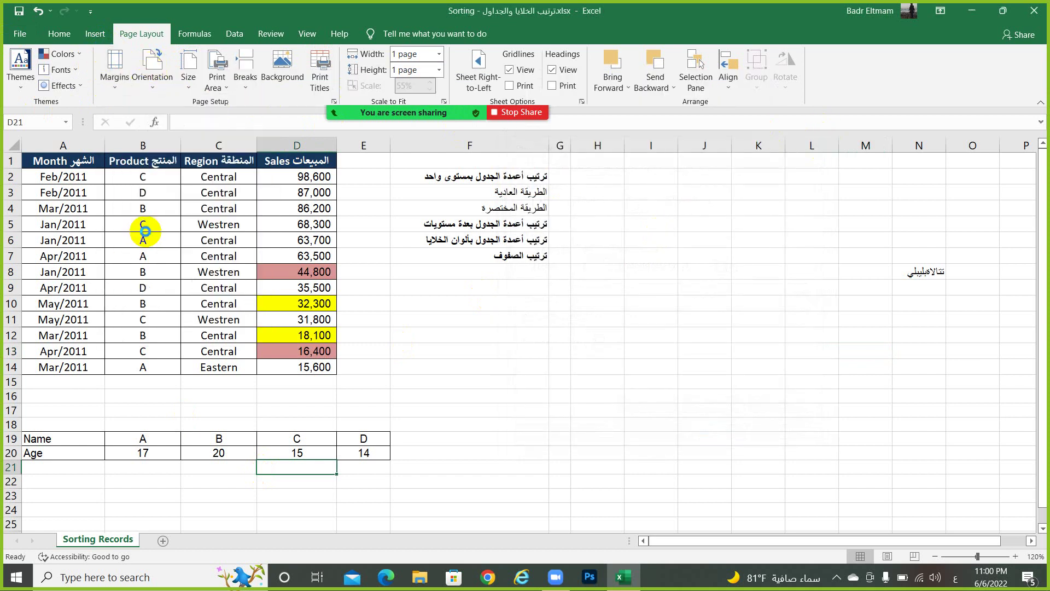
Preview the wide-margin page, then close the Sorting workbook
{"action": "left_click", "coordinate": [472, 339]}
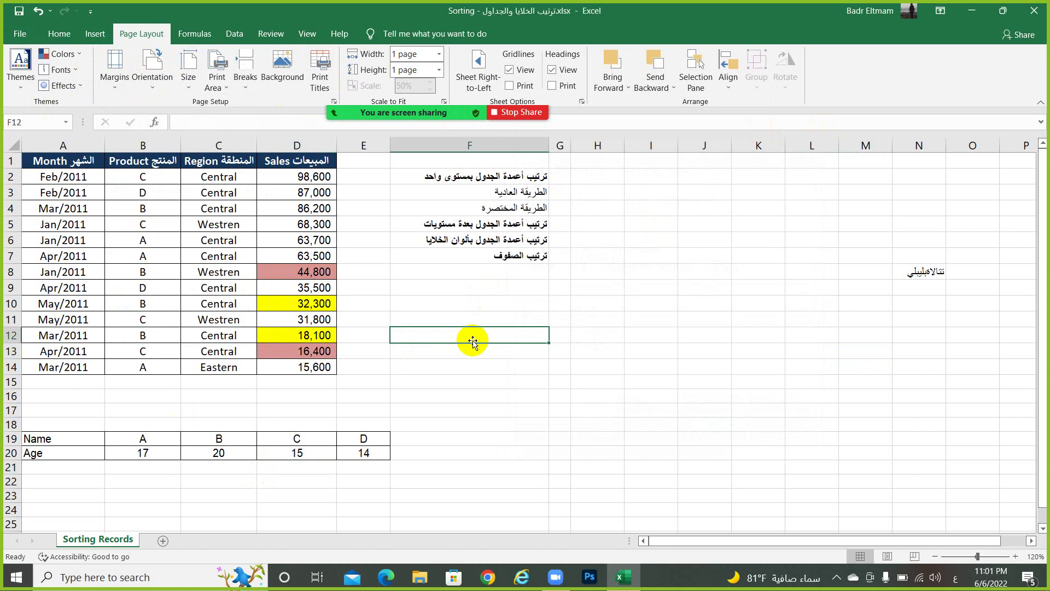
{"action": "key", "text": "ctrl+p"}
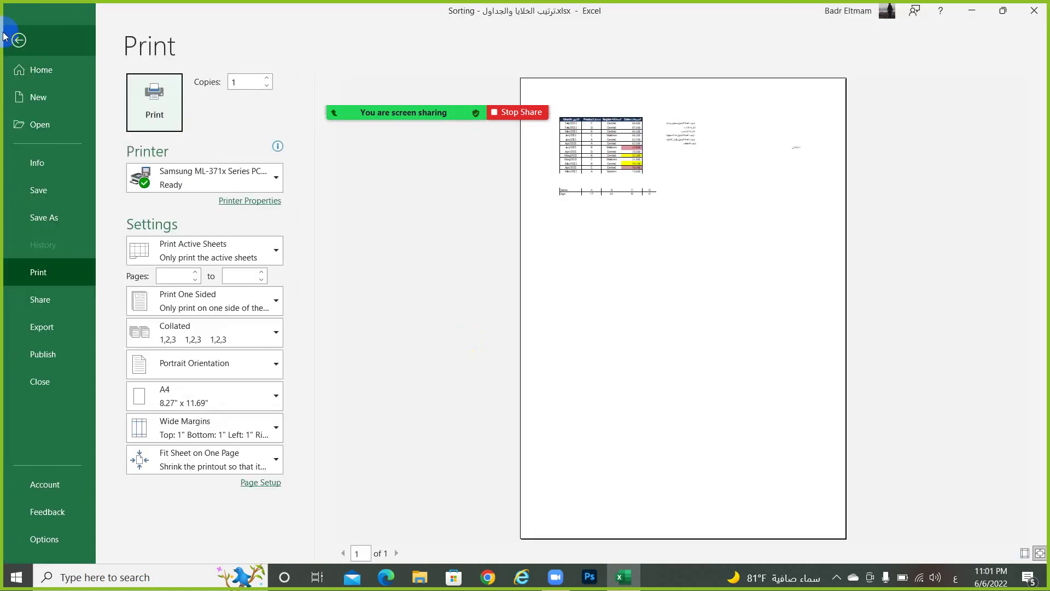
{"action": "left_click", "coordinate": [18, 40]}
{"action": "left_click", "coordinate": [1033, 10]}
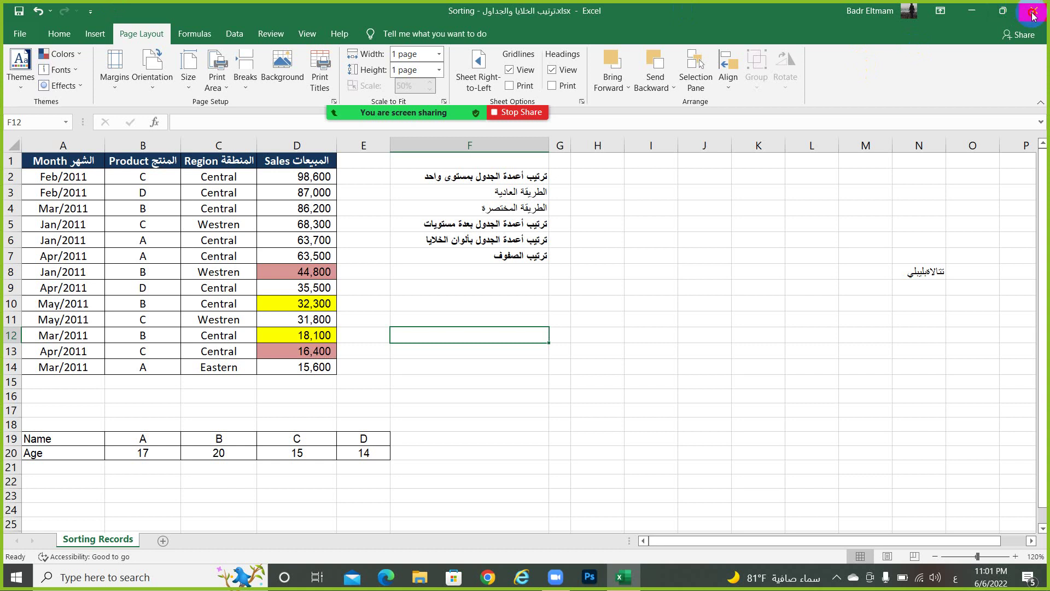
Discard the Sorting changes and open 6و5و4 درجات.xlsx from the desktop, maximized
{"action": "left_click", "coordinate": [478, 320]}
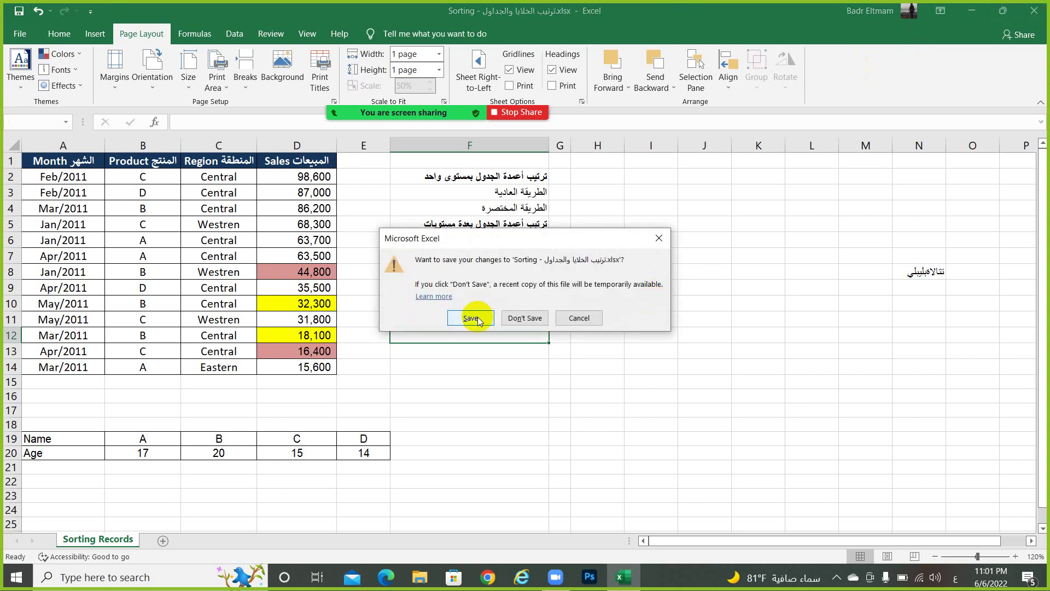
{"action": "left_click", "coordinate": [517, 317]}
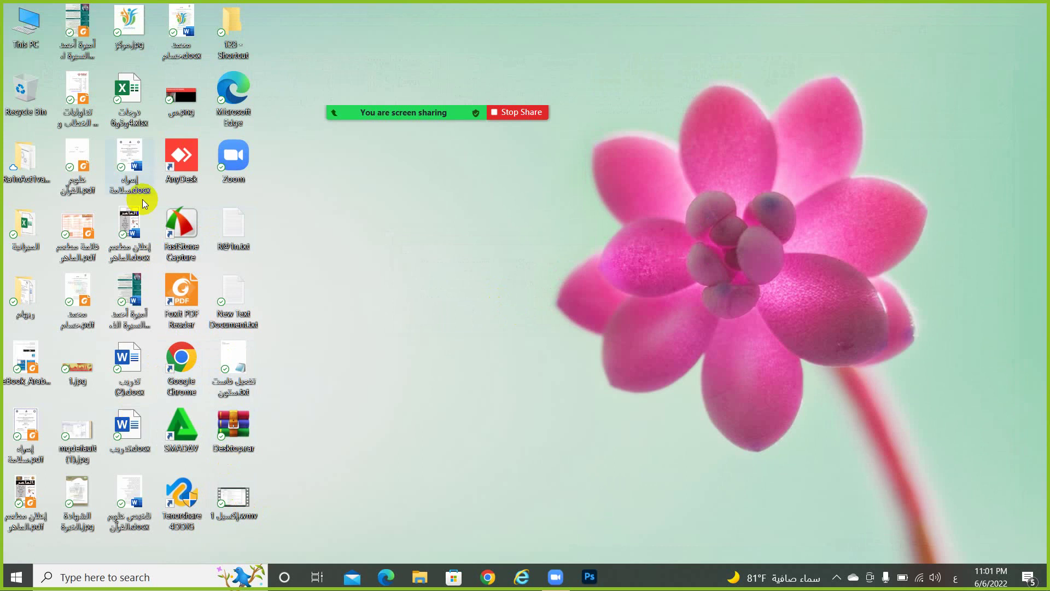
{"action": "double_click", "coordinate": [136, 100]}
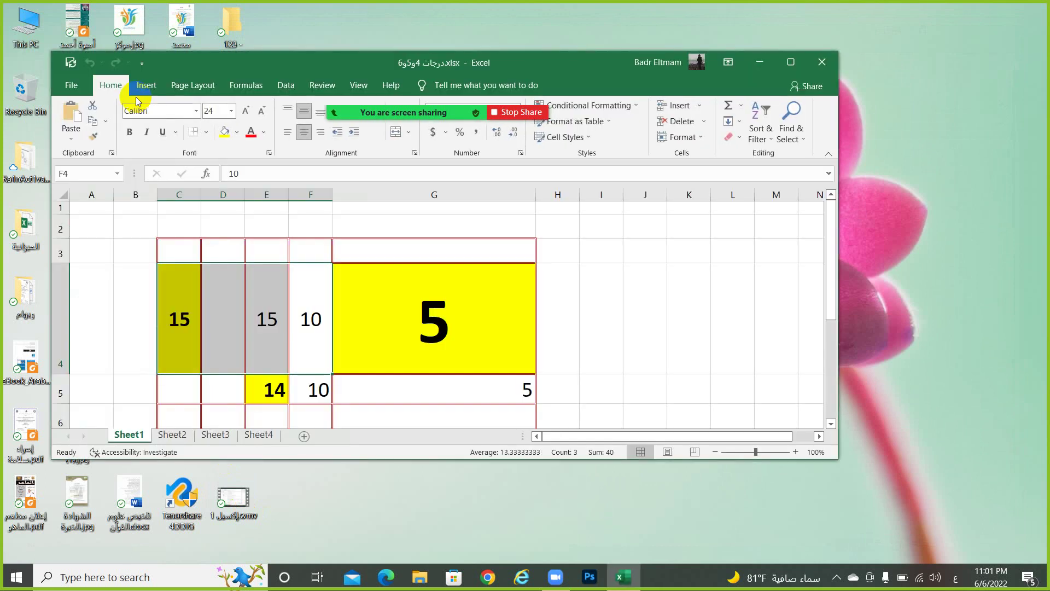
{"action": "double_click", "coordinate": [370, 59]}
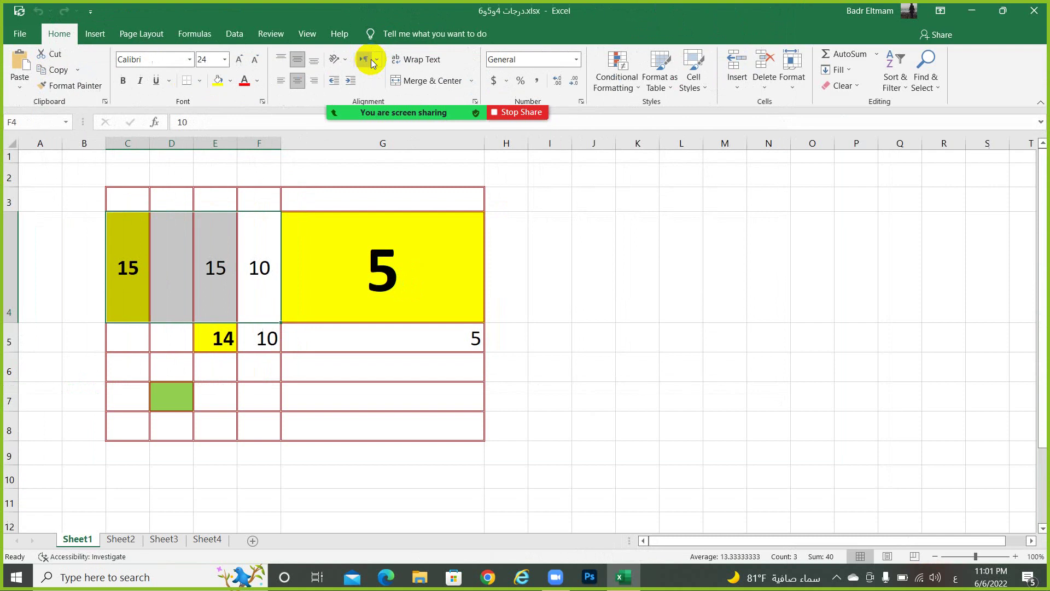
{"action": "left_click", "coordinate": [625, 344]}
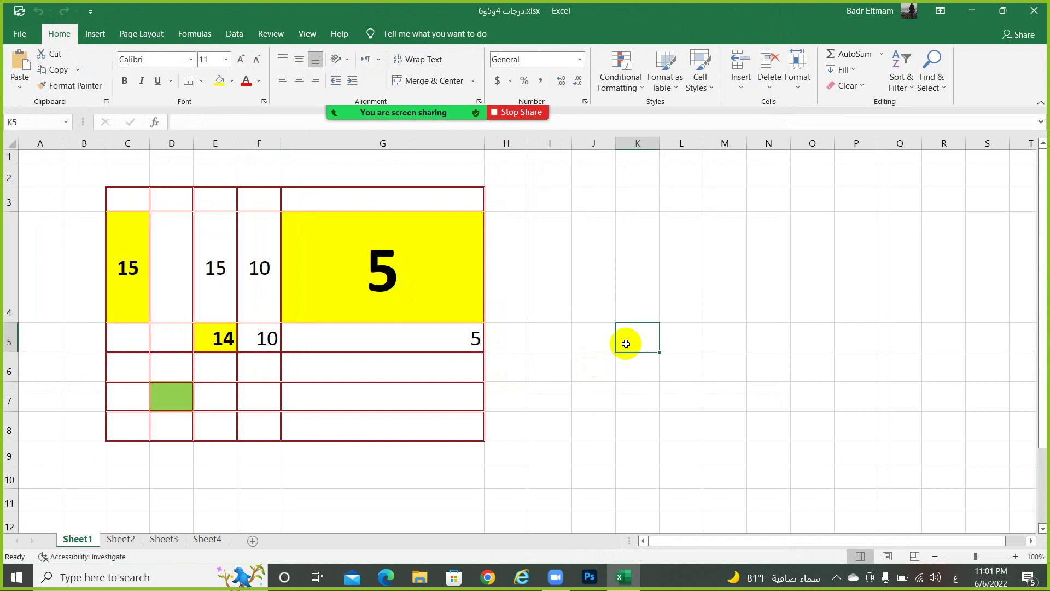
Preview both printed pages of the grades workbook, then return to the sheet
{"action": "key", "text": "ctrl+p"}
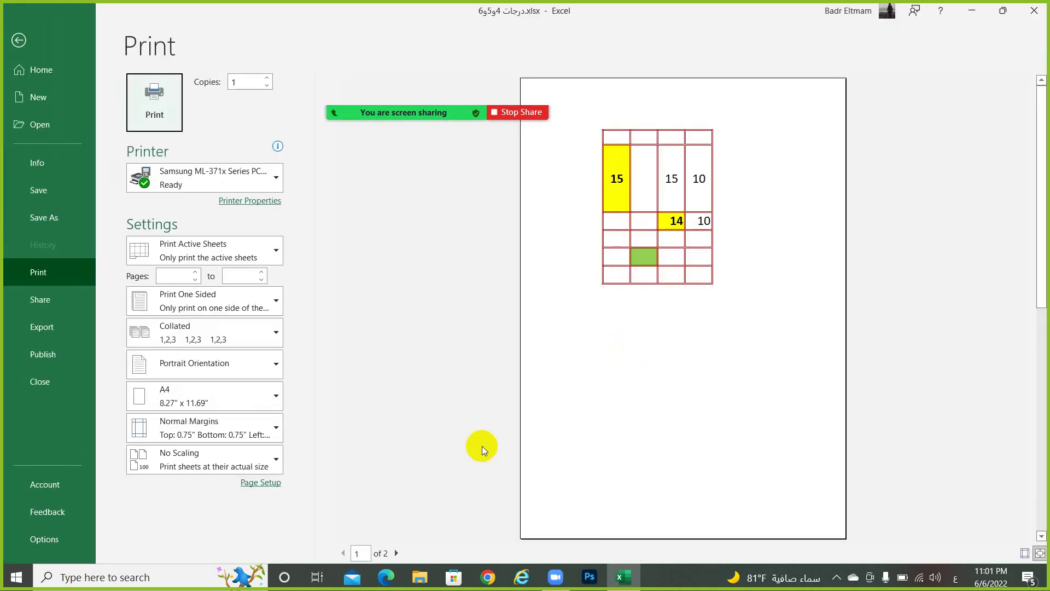
{"action": "left_click", "coordinate": [396, 552]}
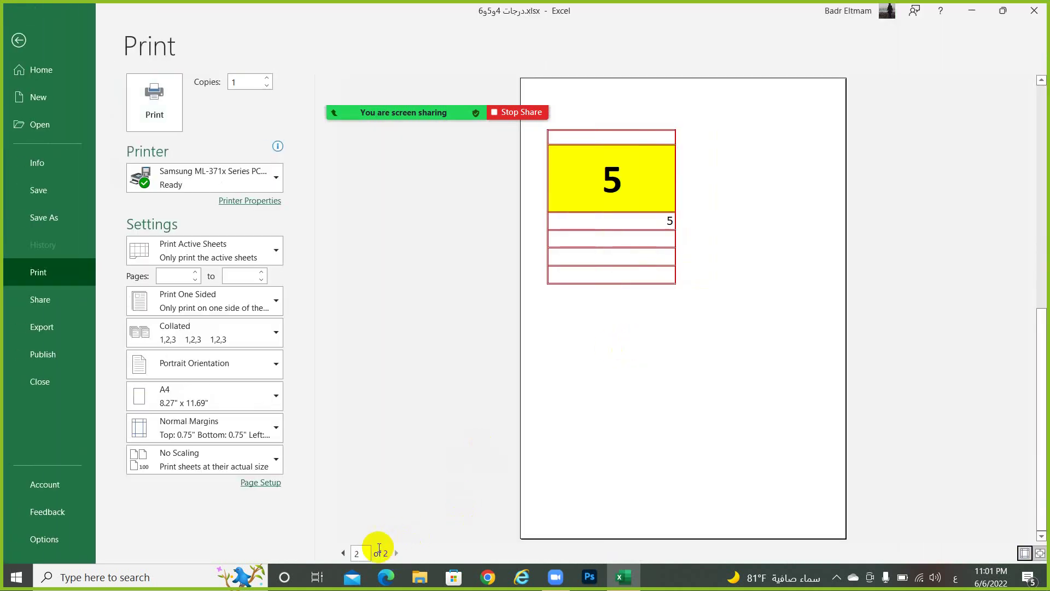
{"action": "left_click", "coordinate": [343, 553]}
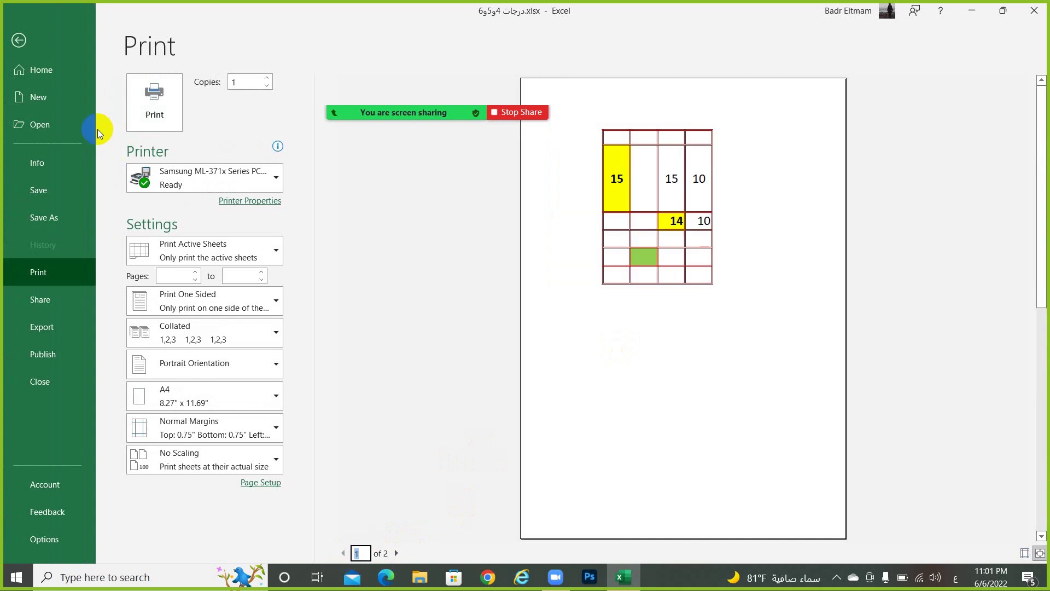
{"action": "left_click", "coordinate": [13, 39]}
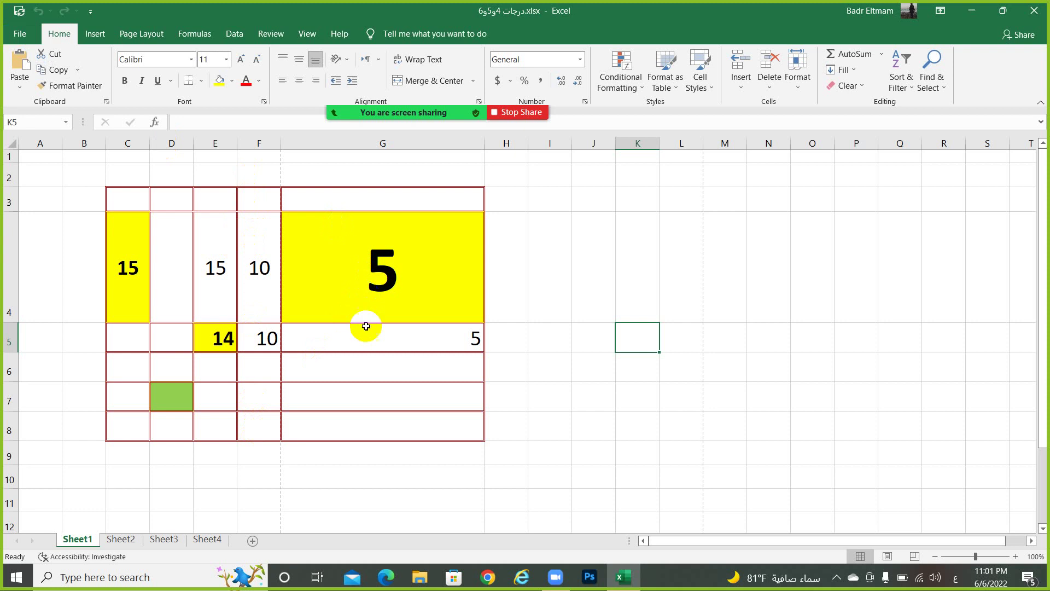
Move through column G of the score table, then show the Page Layout settings
{"action": "left_click", "coordinate": [371, 349]}
{"action": "key", "text": "Down"}
{"action": "key", "text": "Down"}
{"action": "key", "text": "Down"}
{"action": "key", "text": "Down"}
{"action": "key", "text": "Down"}
{"action": "key", "text": "Down"}
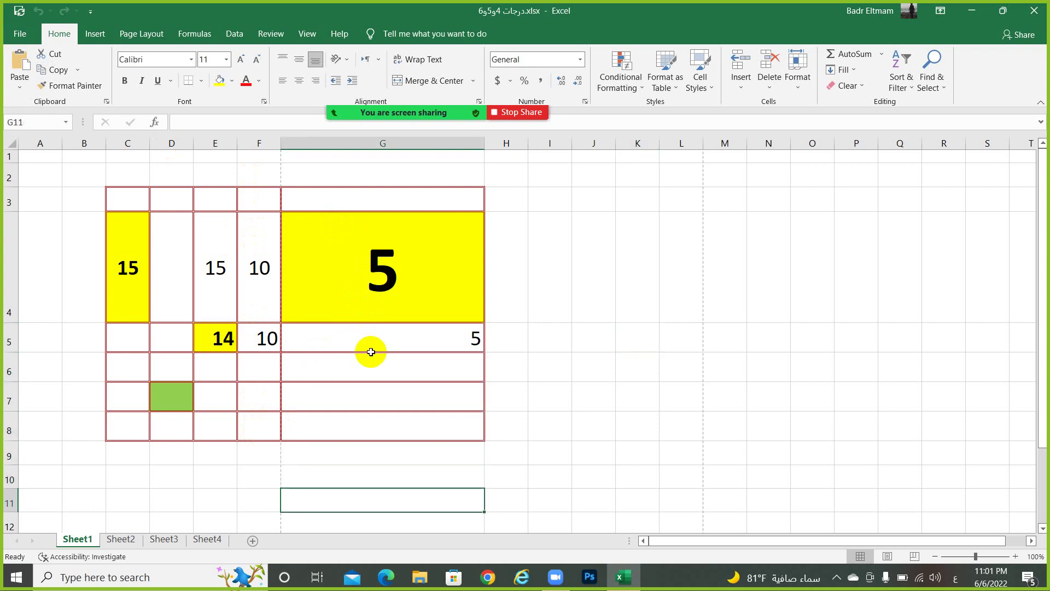
{"action": "key", "text": "Down"}
{"action": "key", "text": "Down"}
{"action": "key", "text": "Down"}
{"action": "key", "text": "Down"}
{"action": "key", "text": "Down"}
{"action": "key", "text": "Down"}
{"action": "key", "text": "Down"}
{"action": "key", "text": "Down"}
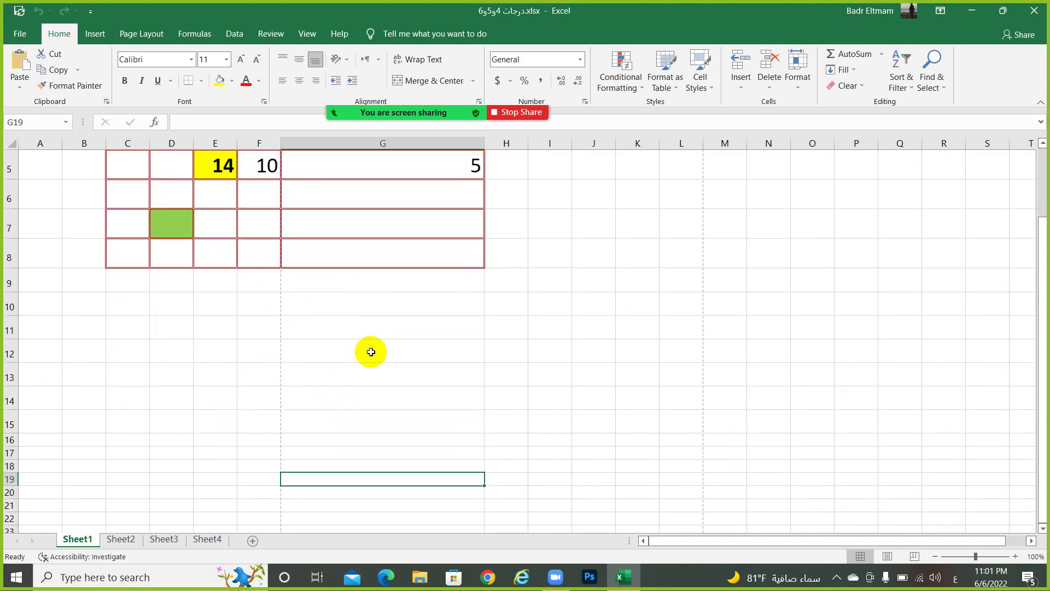
{"action": "key", "text": "Up"}
{"action": "key", "text": "Up"}
{"action": "key", "text": "Up"}
{"action": "key", "text": "Up"}
{"action": "key", "text": "Up"}
{"action": "key", "text": "Up"}
{"action": "key", "text": "Up"}
{"action": "key", "text": "Up"}
{"action": "key", "text": "Up"}
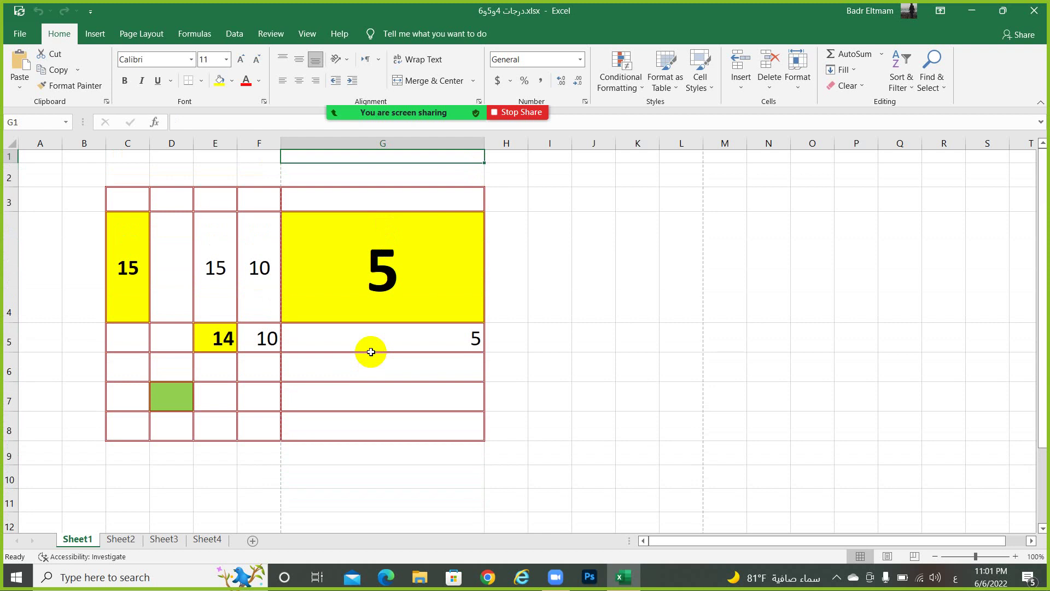
{"action": "left_click", "coordinate": [151, 29]}
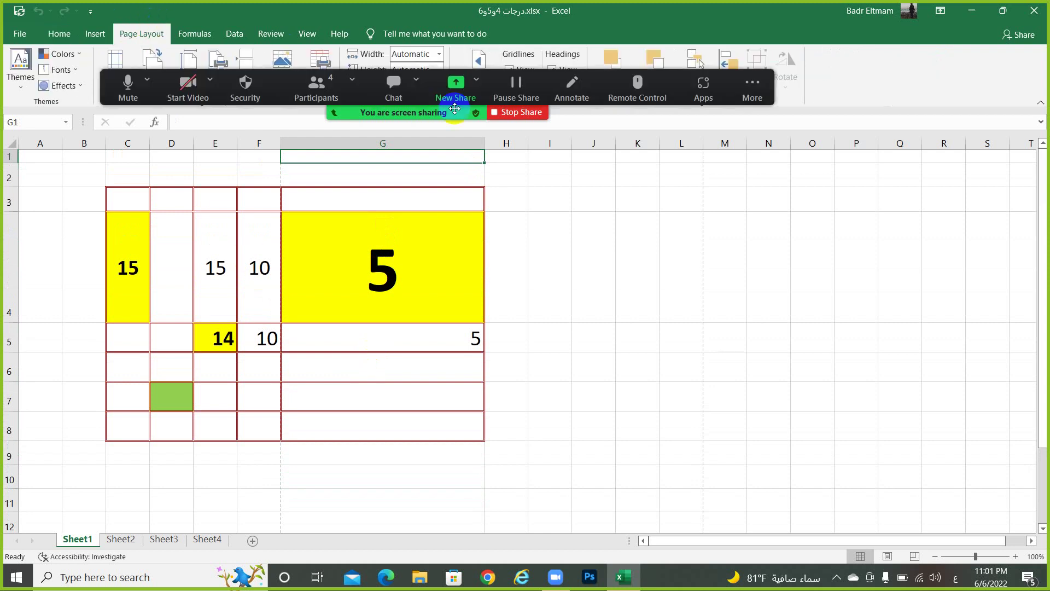
{"action": "left_click_drag", "start_coordinate": [455, 112], "coordinate": [468, 520]}
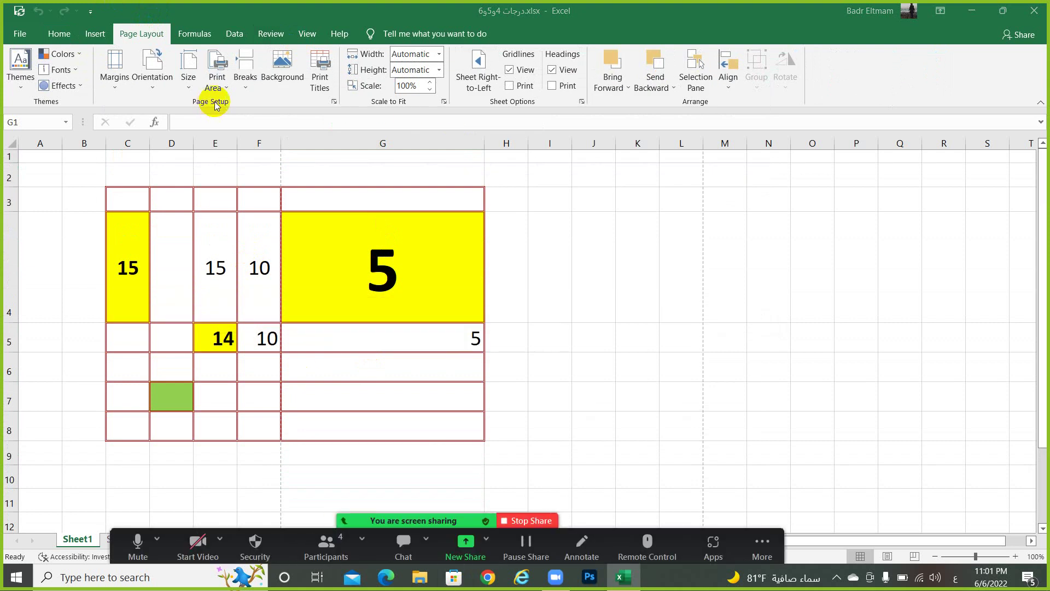
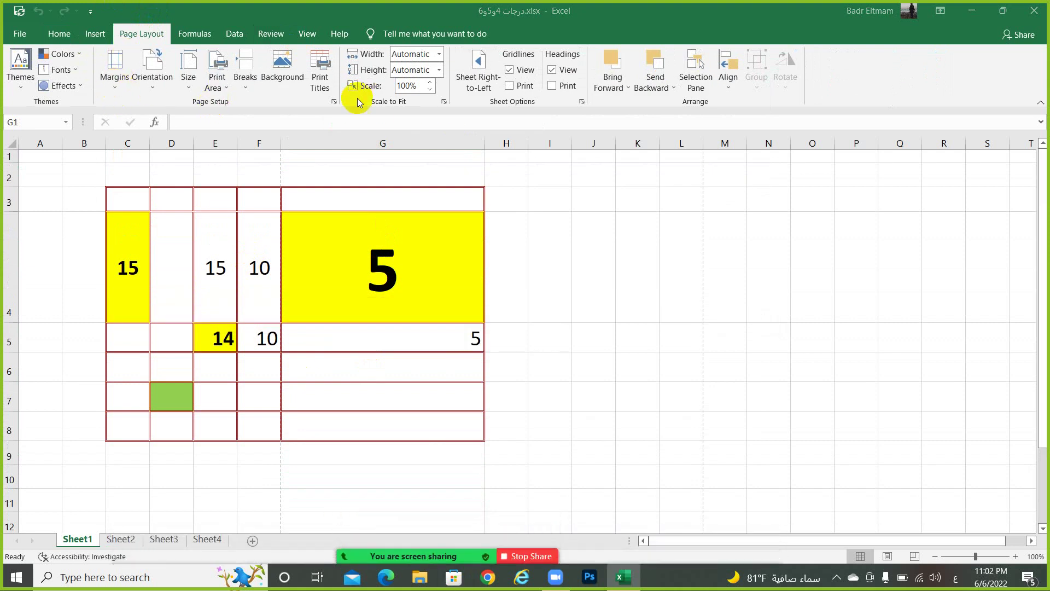
Open the full Page Setup dialog and switch scaling to Fit to
{"action": "left_click", "coordinate": [334, 101]}
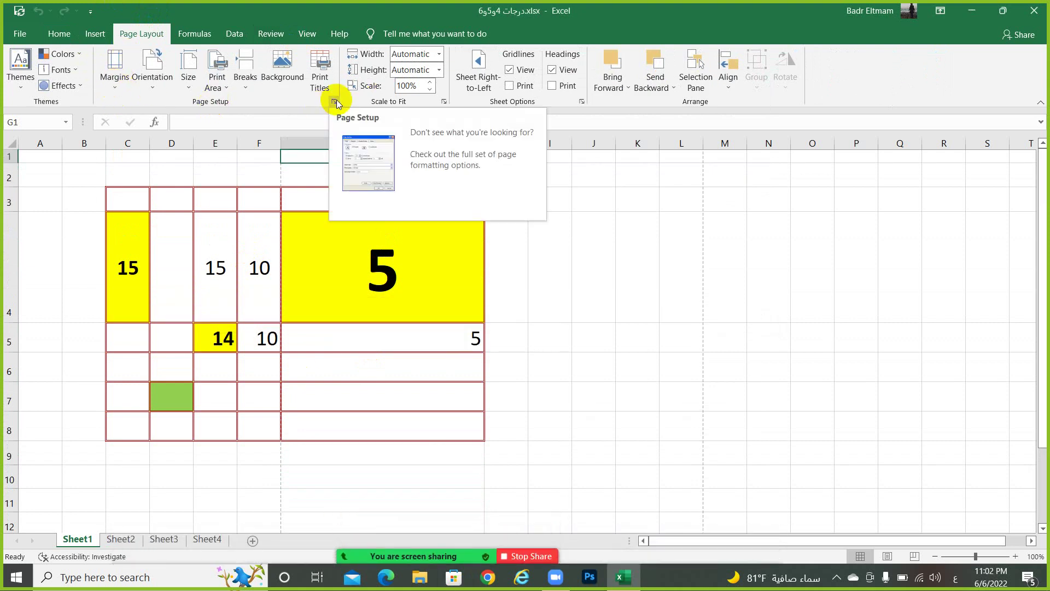
{"action": "left_click", "coordinate": [335, 101]}
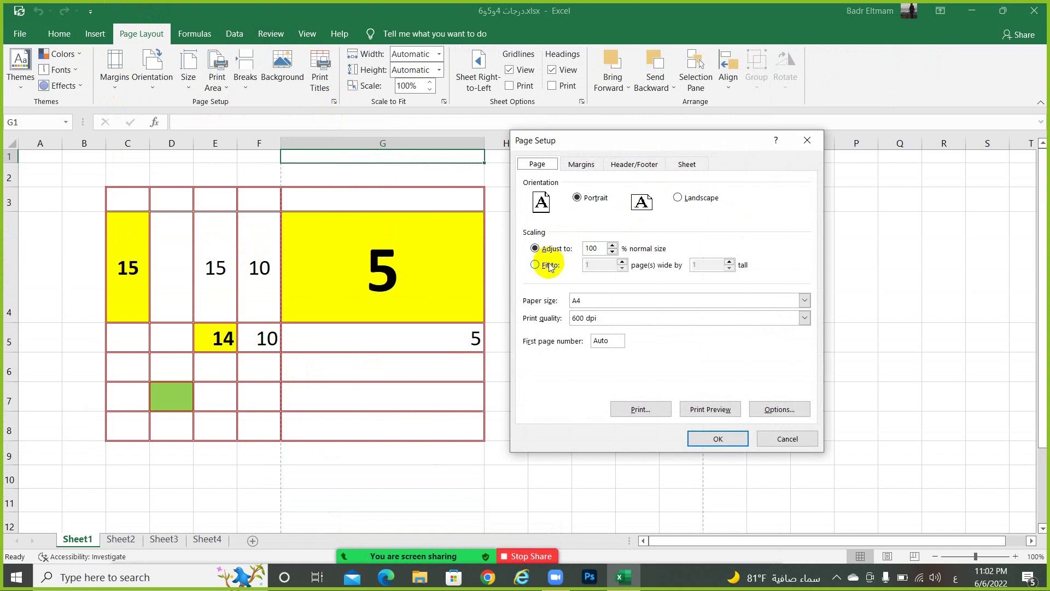
{"action": "left_click", "coordinate": [535, 248]}
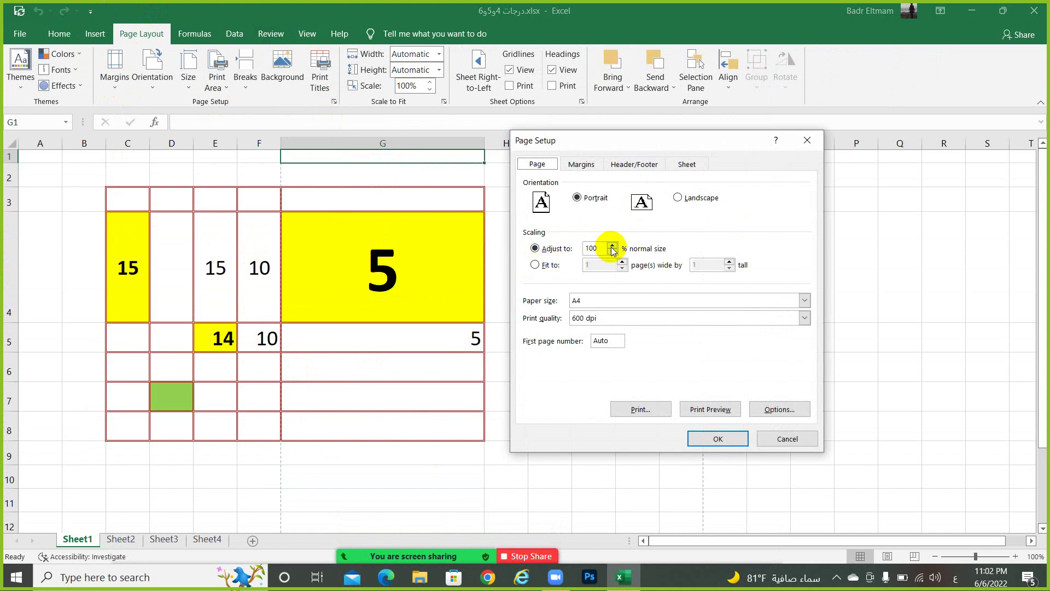
{"action": "left_click", "coordinate": [543, 265]}
Set the fit to 4 pages wide by 4 pages tall
{"action": "double_click", "coordinate": [588, 265]}
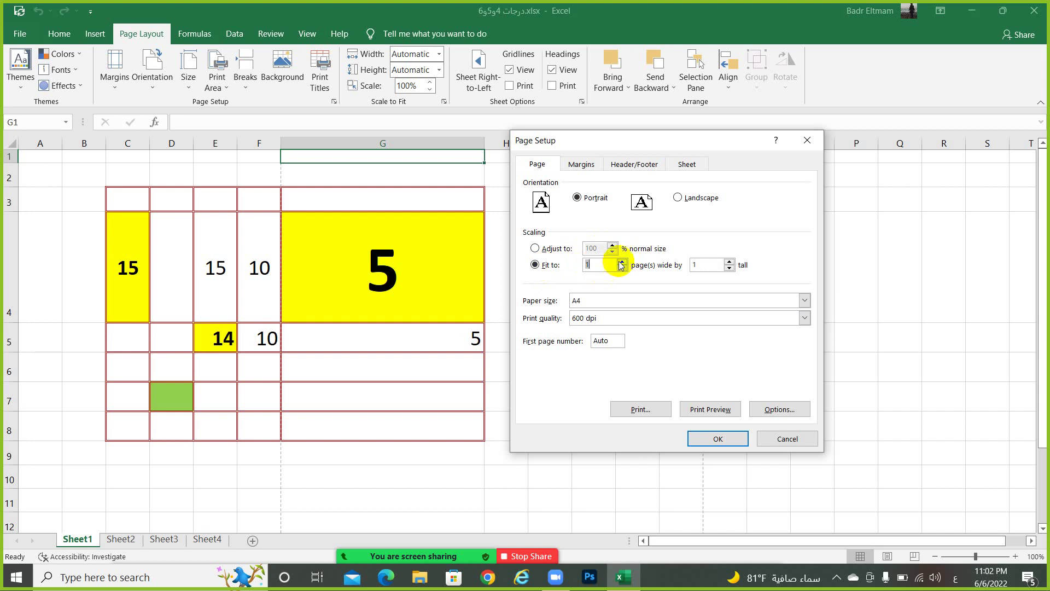
{"action": "left_click", "coordinate": [621, 262]}
{"action": "left_click", "coordinate": [621, 261]}
{"action": "left_click", "coordinate": [622, 262]}
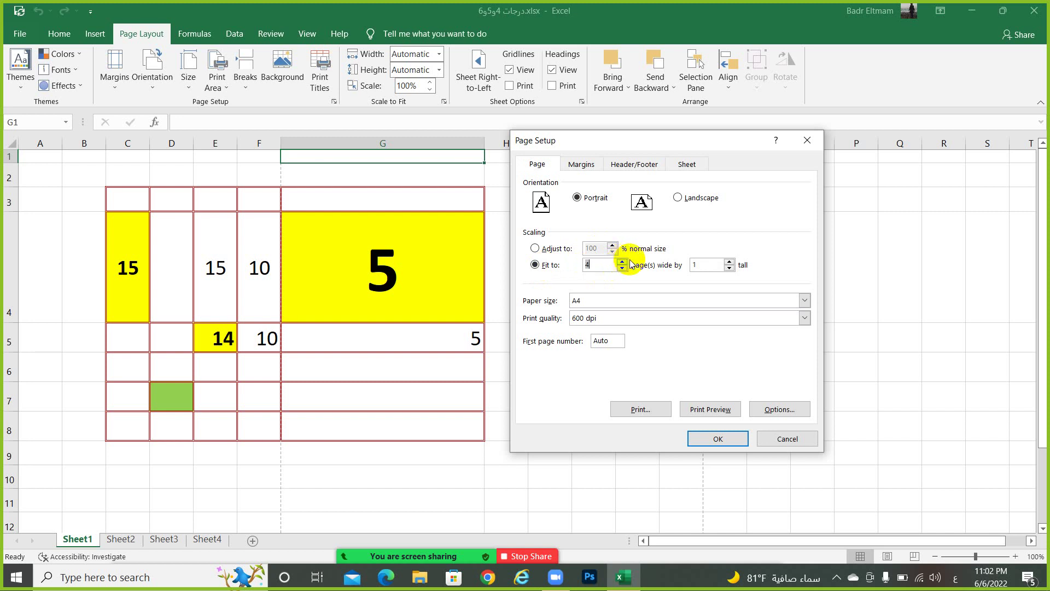
{"action": "left_click", "coordinate": [729, 261]}
{"action": "left_click", "coordinate": [729, 262]}
{"action": "left_click", "coordinate": [729, 261]}
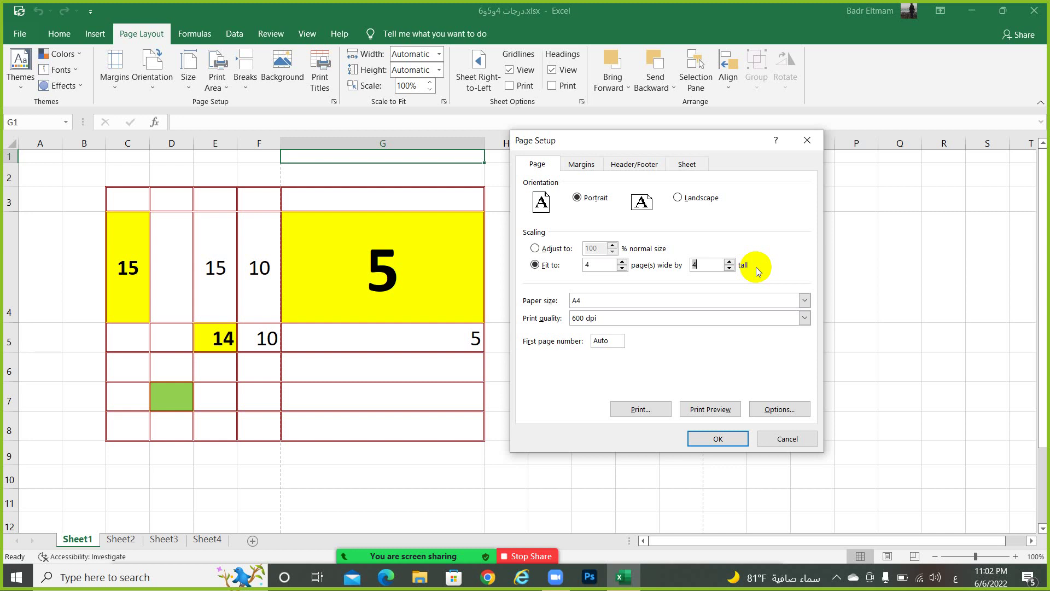
Close Page Setup without applying the 4-by-4 fit
{"action": "left_click", "coordinate": [808, 140]}
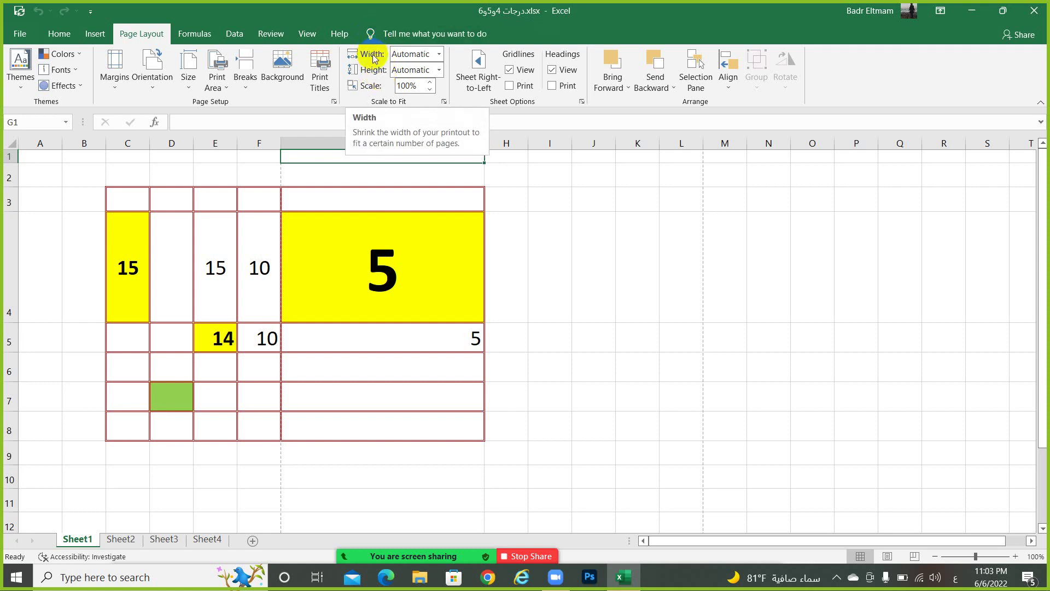
Set the print width to 4 pages and the height to 2 pages
{"action": "left_click", "coordinate": [440, 55]}
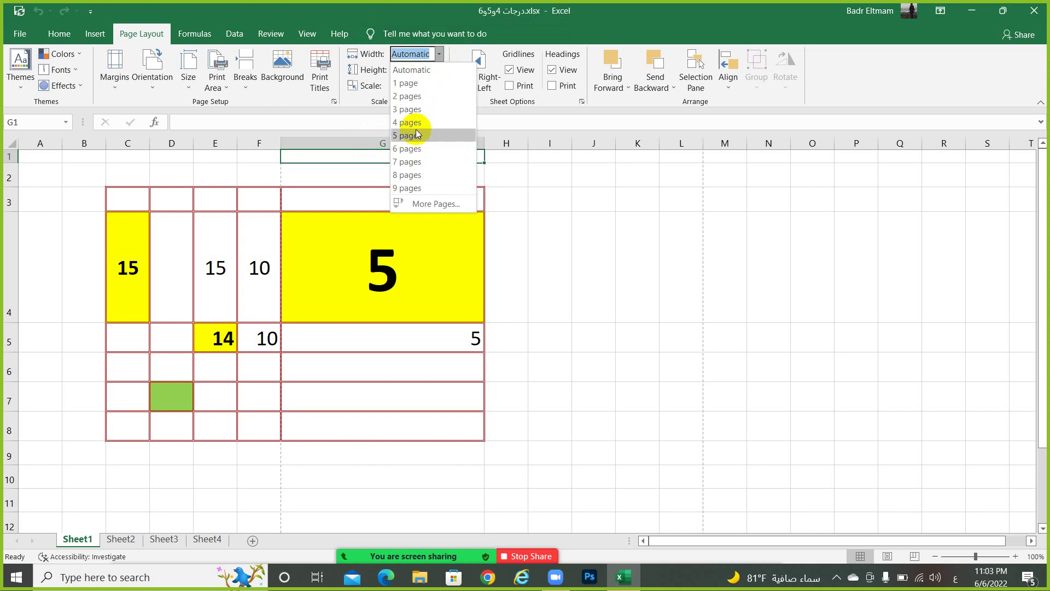
{"action": "left_click", "coordinate": [415, 118]}
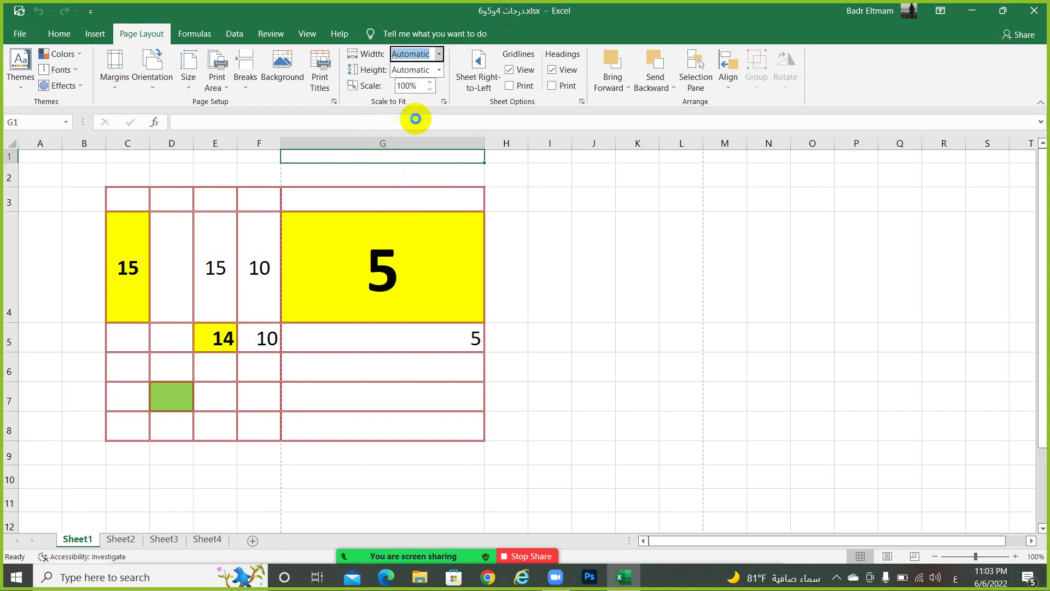
{"action": "left_click", "coordinate": [438, 71]}
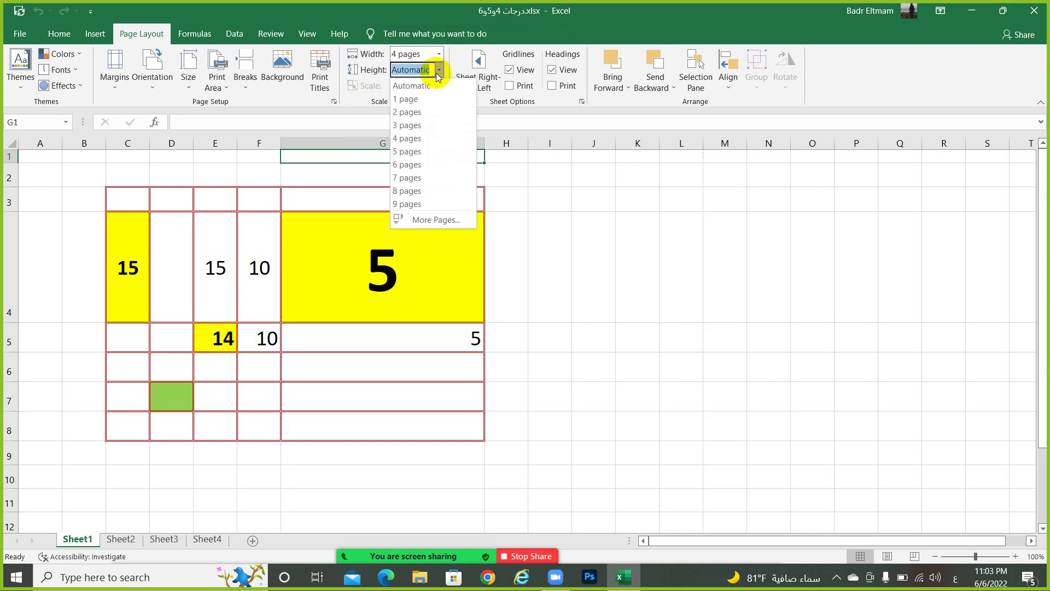
{"action": "left_click", "coordinate": [421, 112]}
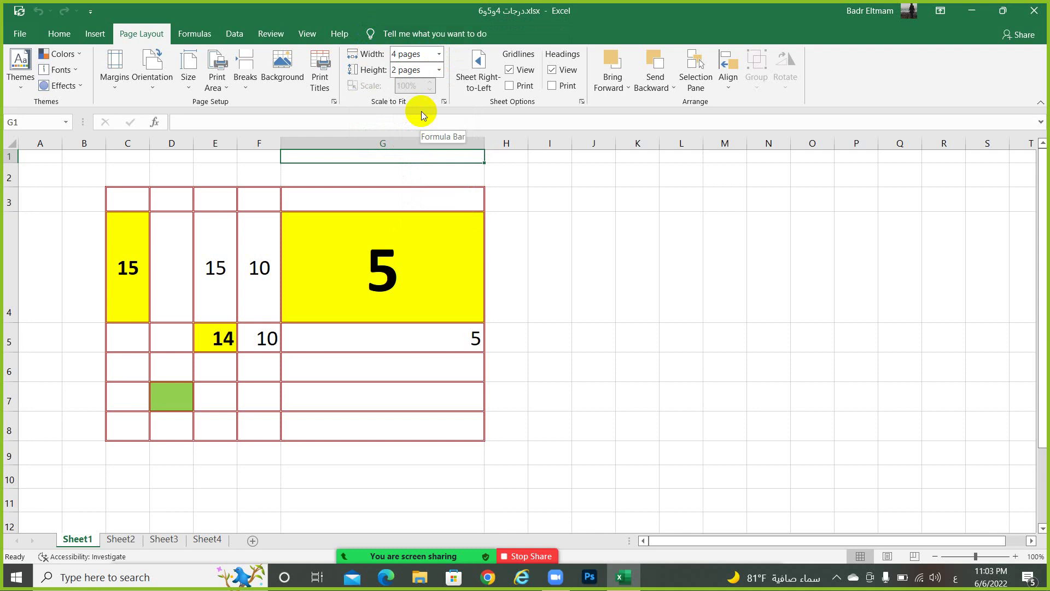
In Page Setup, fit the sheet to 1 page wide by 1 page tall
{"action": "left_click", "coordinate": [334, 103]}
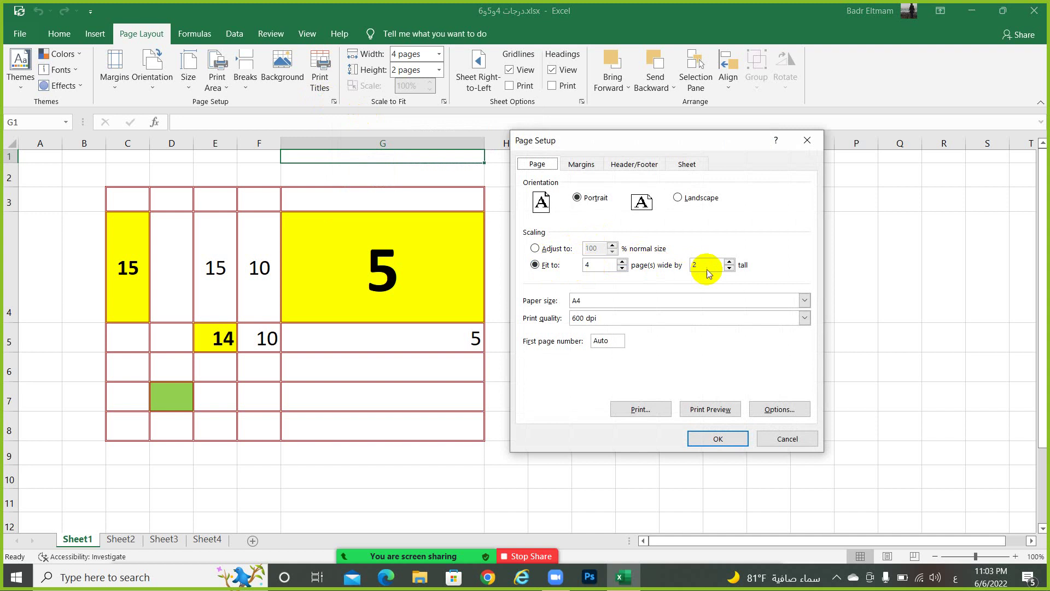
{"action": "left_click", "coordinate": [622, 269]}
{"action": "left_click", "coordinate": [622, 268]}
{"action": "left_click", "coordinate": [622, 268]}
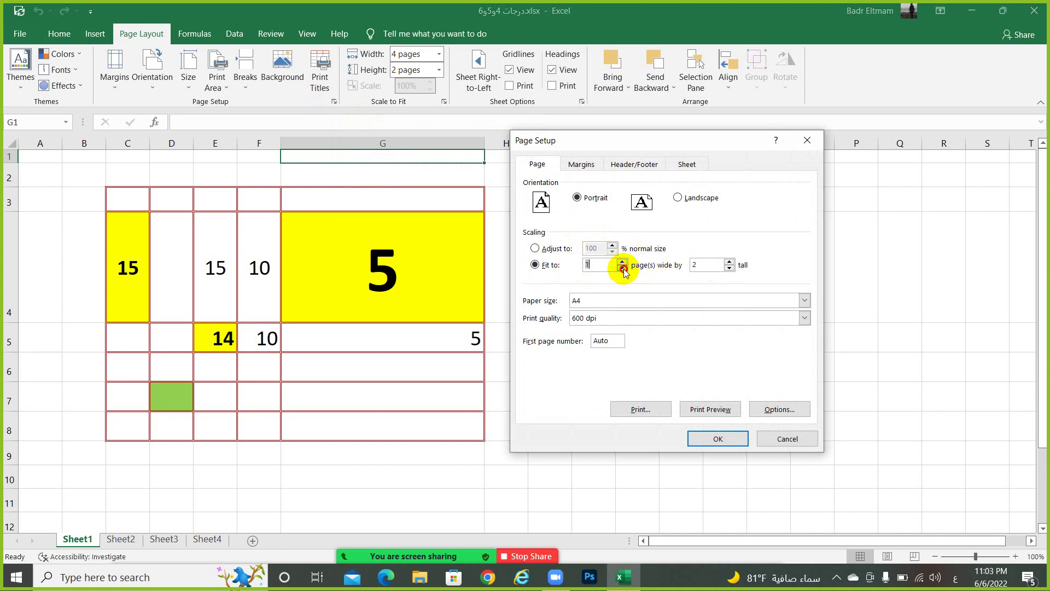
{"action": "left_click", "coordinate": [728, 268]}
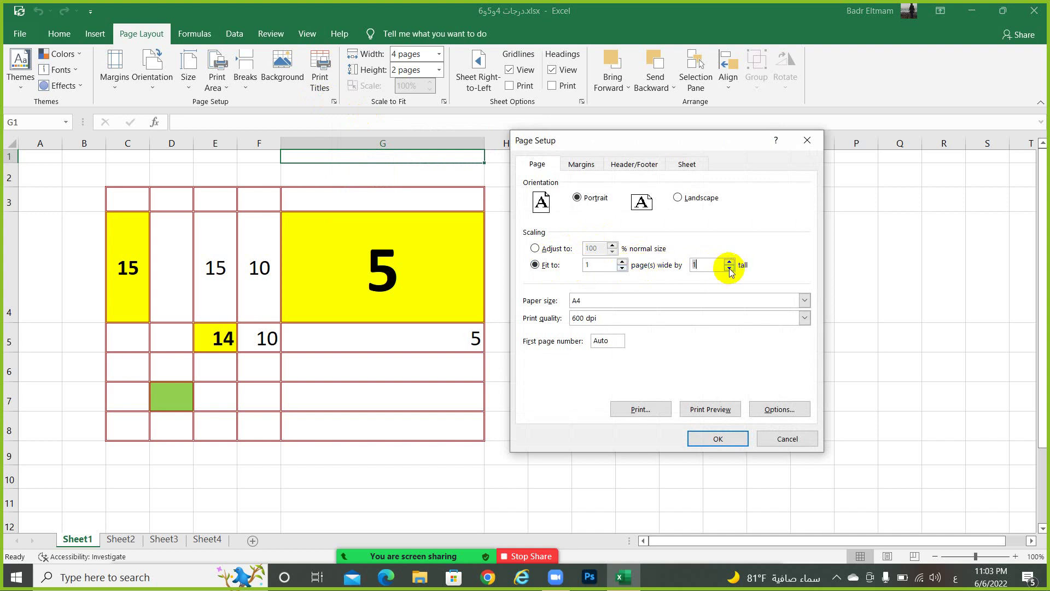
{"action": "left_click", "coordinate": [722, 438]}
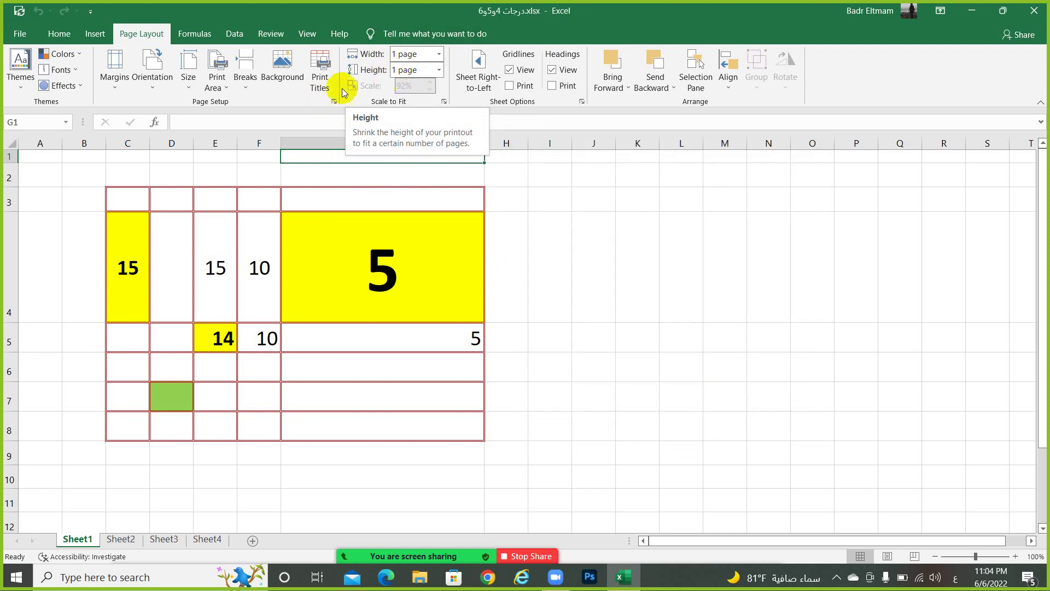
Check the scaling in Page Setup, keeping the print width at 1 page
{"action": "left_click", "coordinate": [334, 102]}
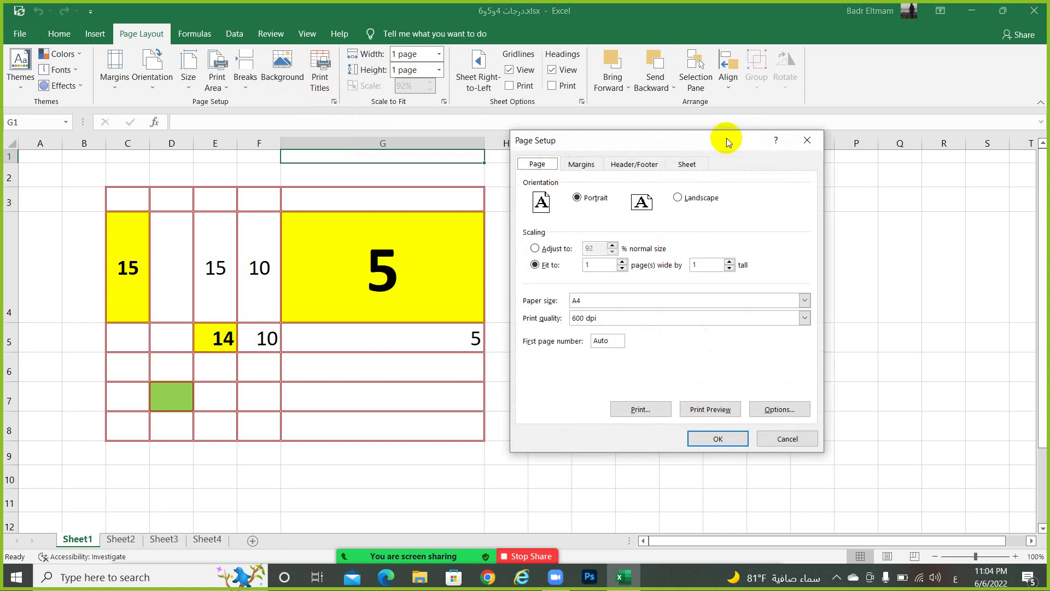
{"action": "left_click", "coordinate": [810, 142]}
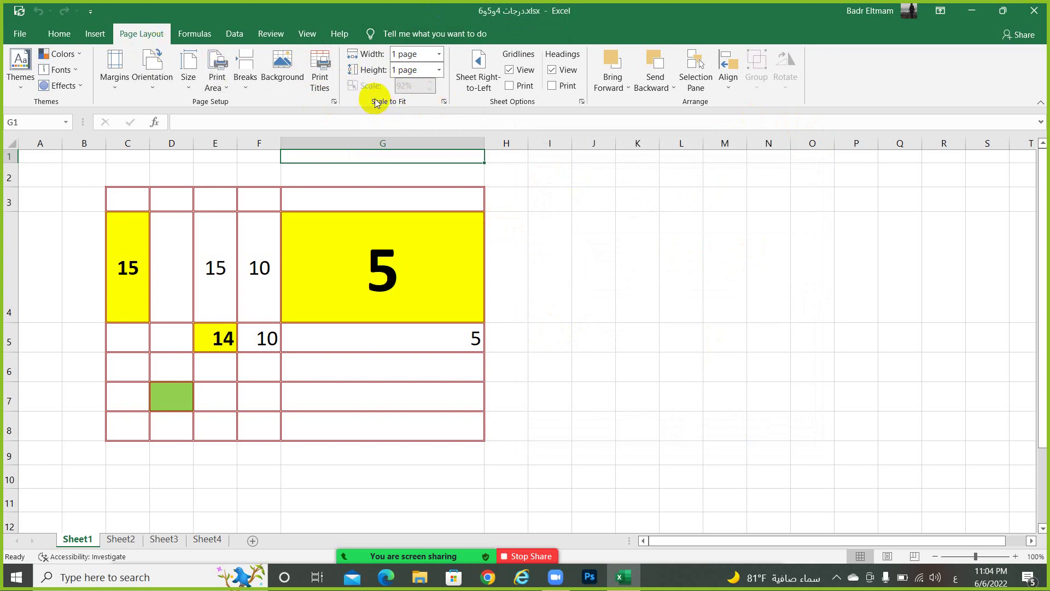
{"action": "left_click", "coordinate": [438, 55]}
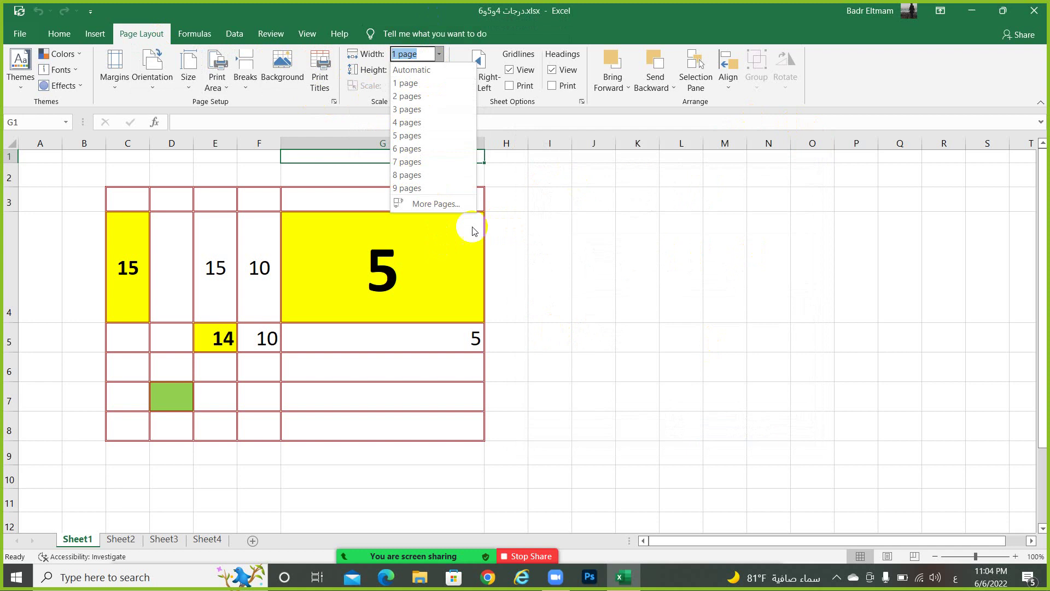
{"action": "left_click", "coordinate": [503, 251]}
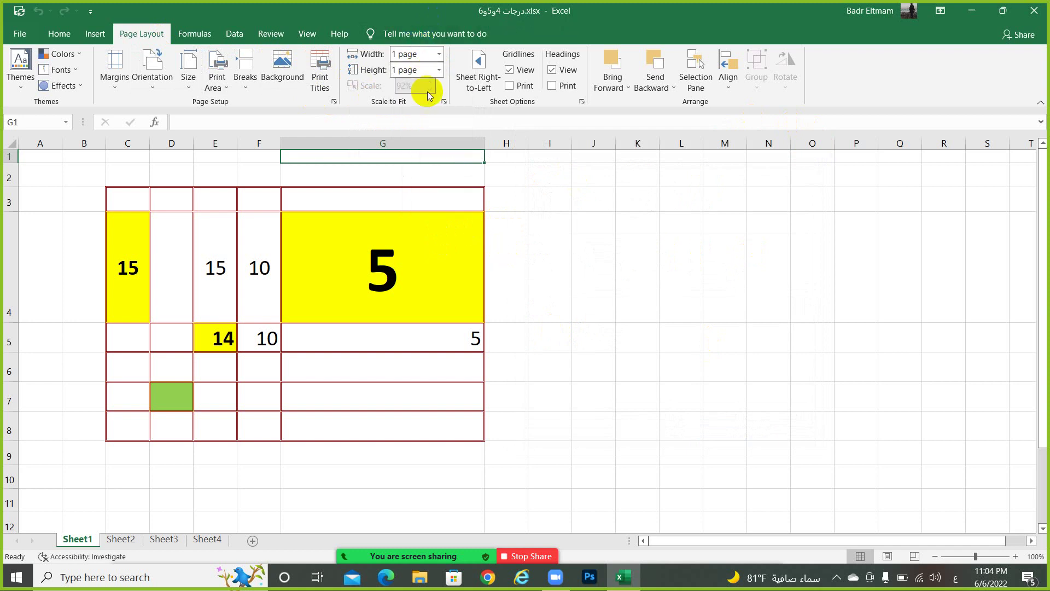
Reset the print width and height to Automatic
{"action": "left_click", "coordinate": [439, 55]}
{"action": "left_click", "coordinate": [415, 66]}
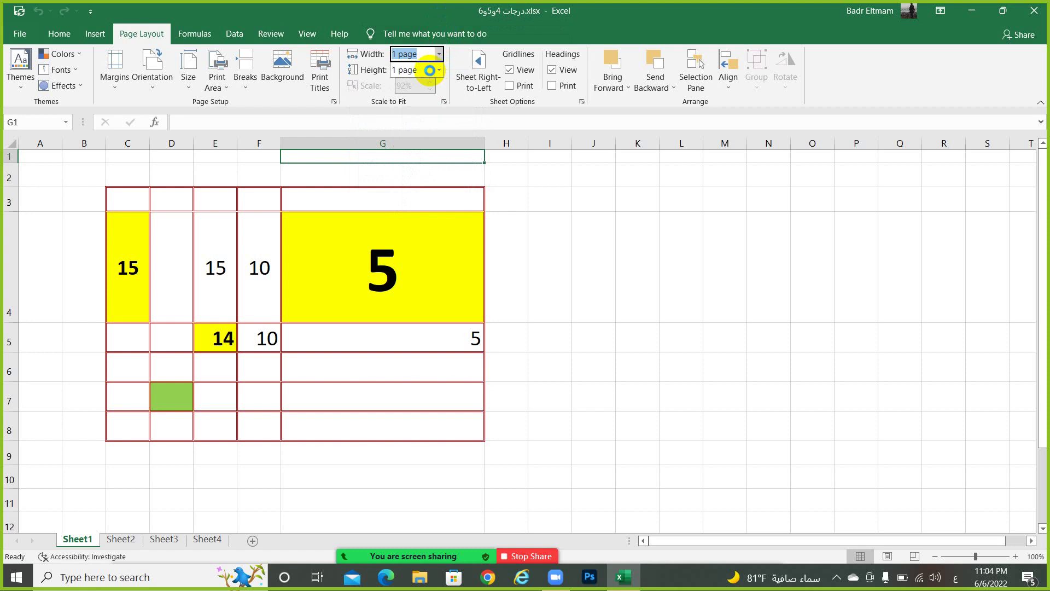
{"action": "left_click", "coordinate": [439, 71]}
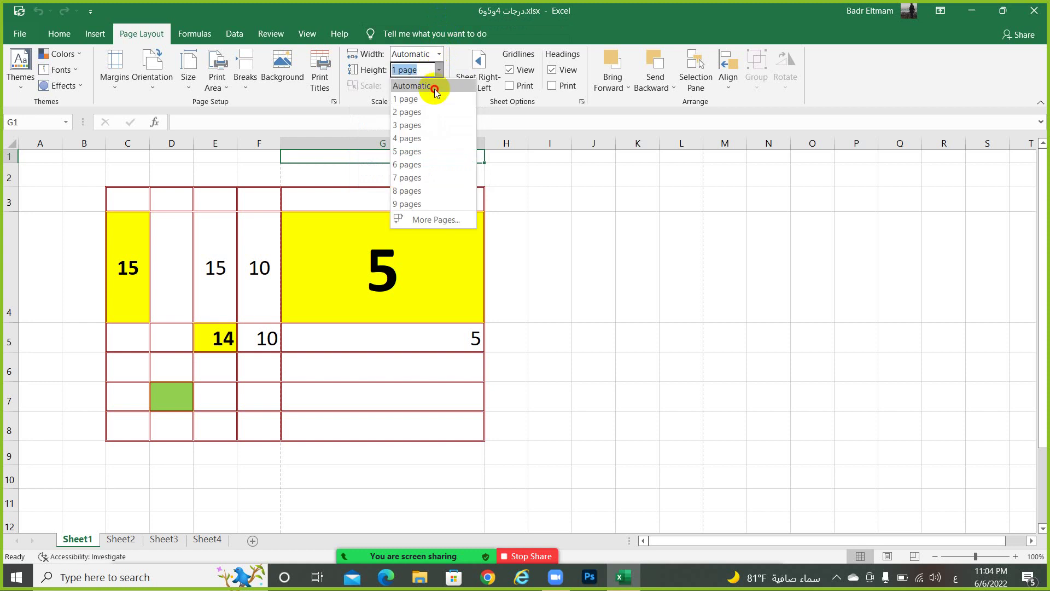
{"action": "left_click", "coordinate": [435, 87]}
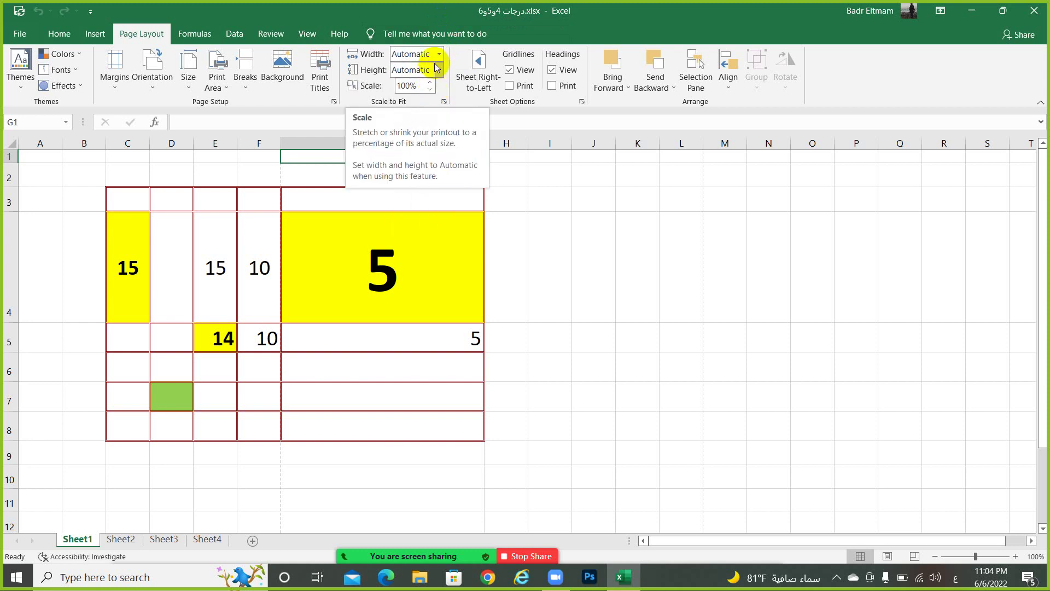
Set the print width to 1 page and the height to 1 page
{"action": "left_click", "coordinate": [439, 54]}
{"action": "left_click", "coordinate": [432, 82]}
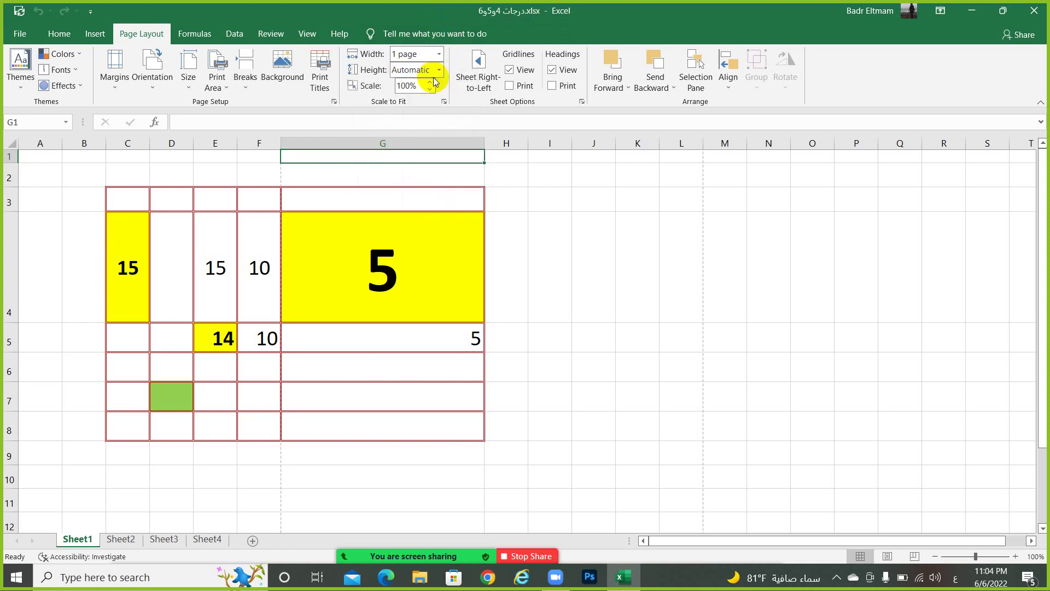
{"action": "left_click", "coordinate": [438, 70]}
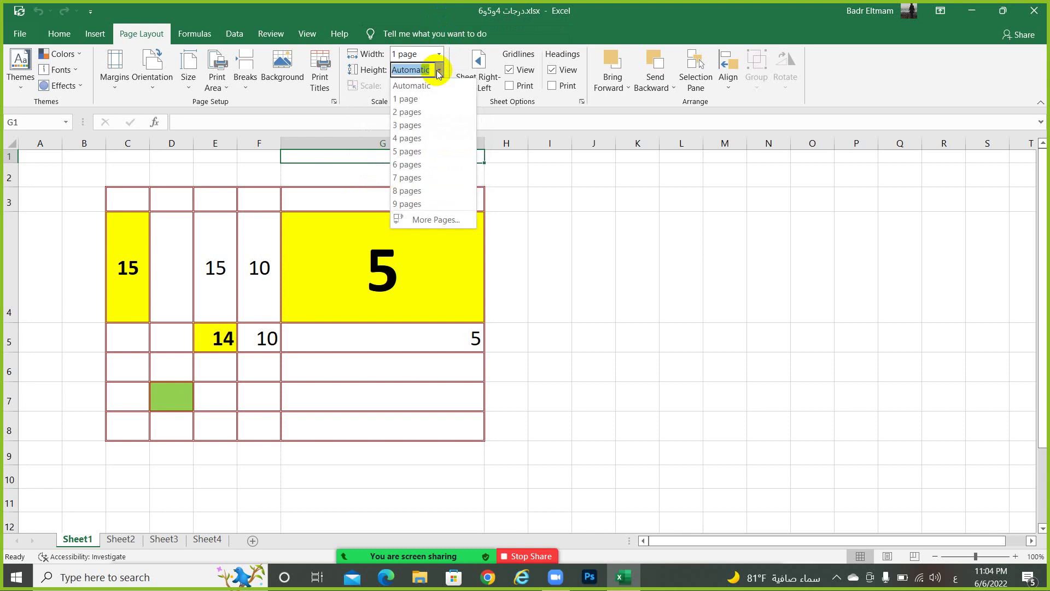
{"action": "left_click", "coordinate": [432, 99]}
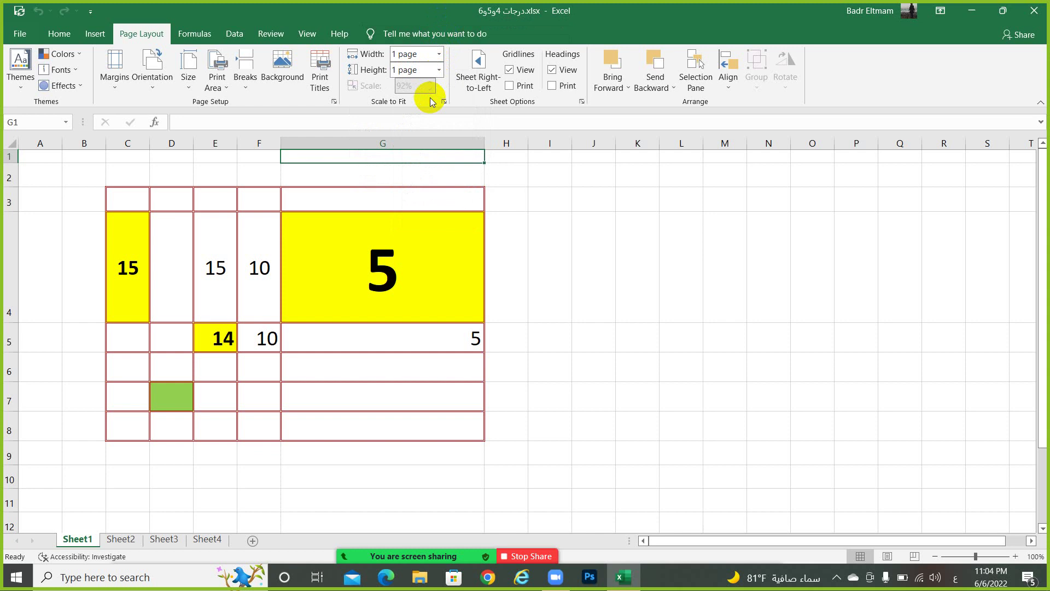
{"action": "left_click", "coordinate": [618, 229]}
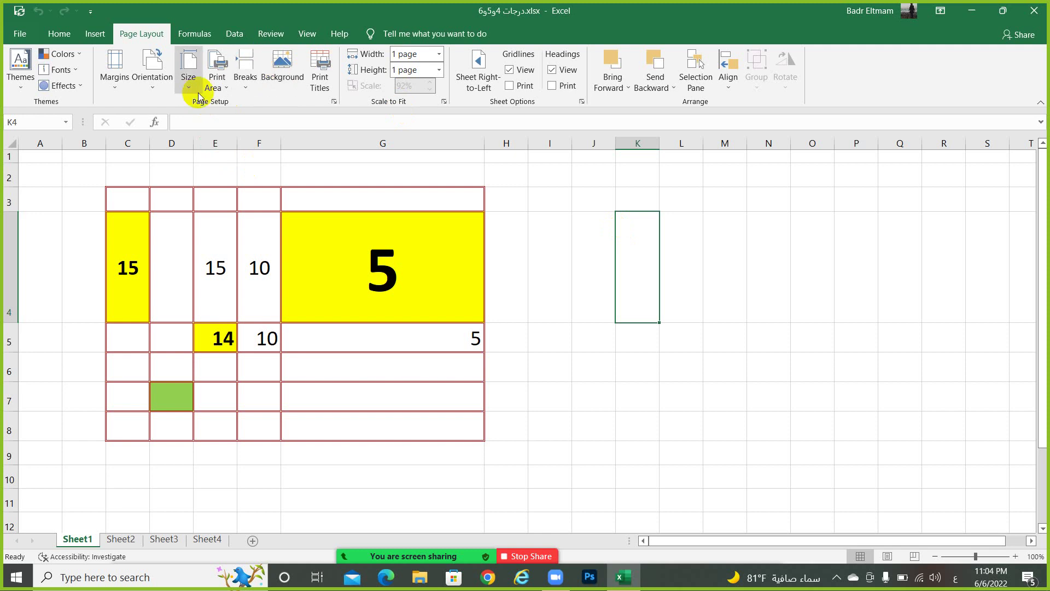
Switch to Sheet2 and close the workbook, discarding its changes
{"action": "left_click", "coordinate": [367, 197]}
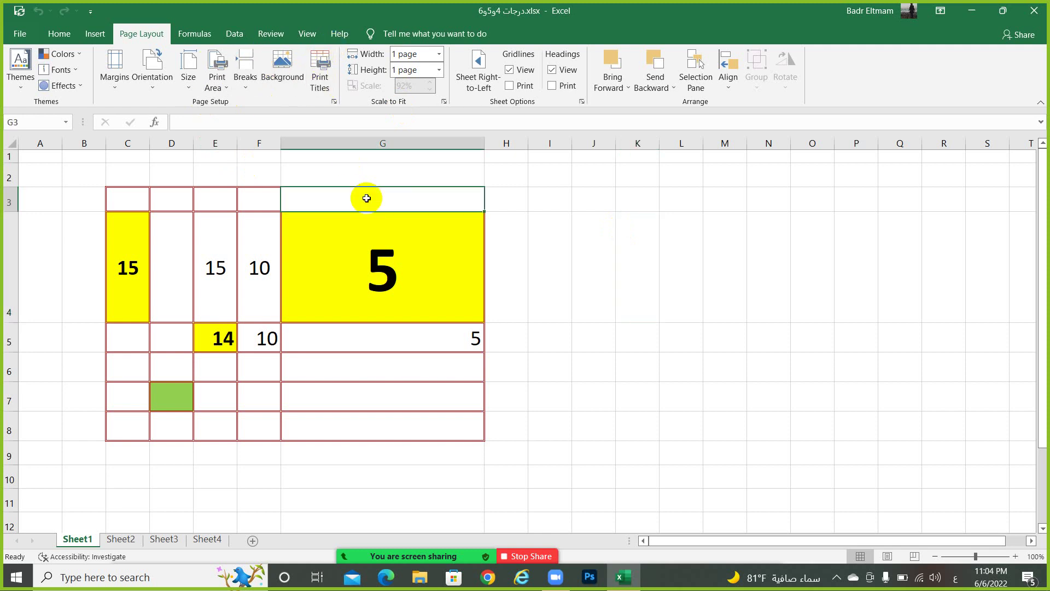
{"action": "left_click", "coordinate": [131, 543]}
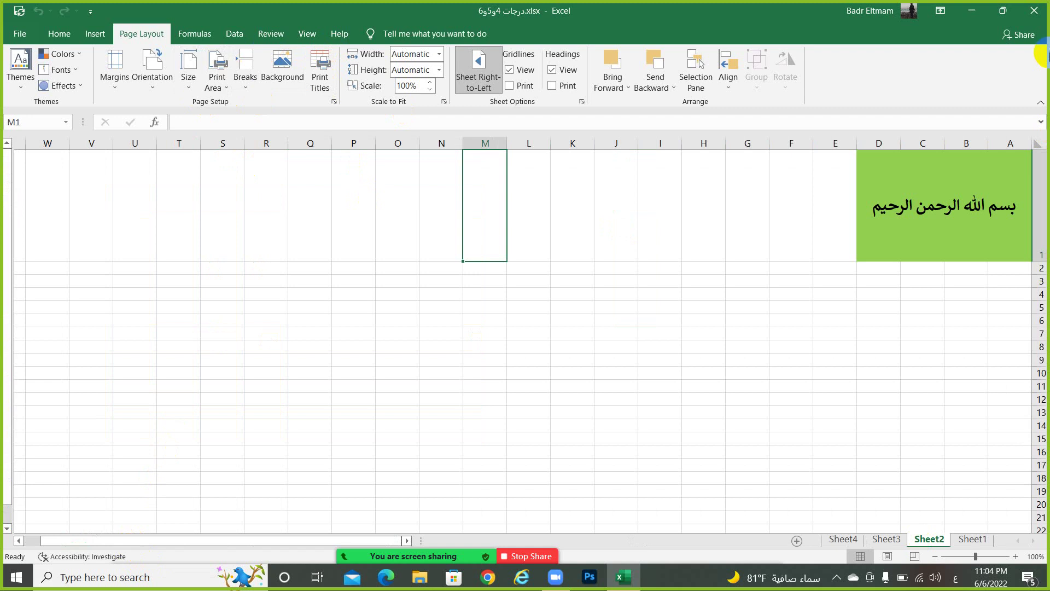
{"action": "left_click", "coordinate": [1033, 10]}
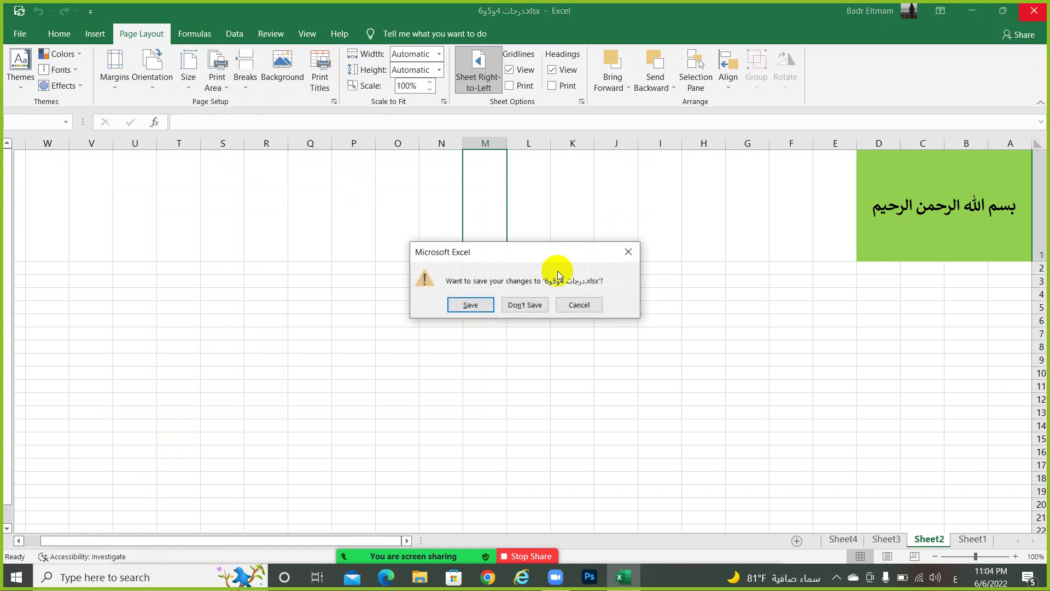
{"action": "left_click", "coordinate": [525, 306]}
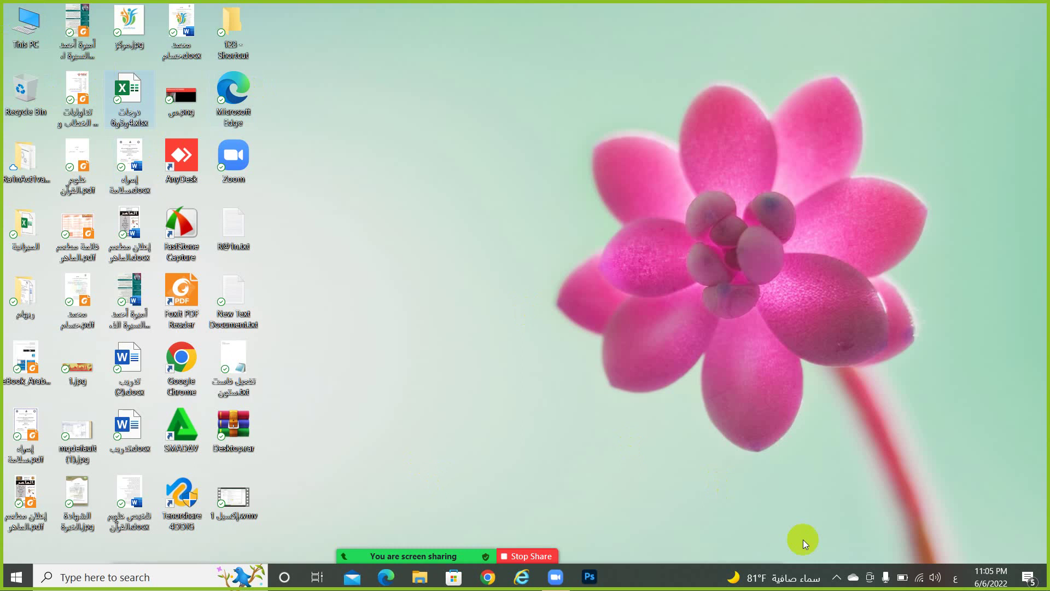
{"action": "left_click", "coordinate": [836, 579]}
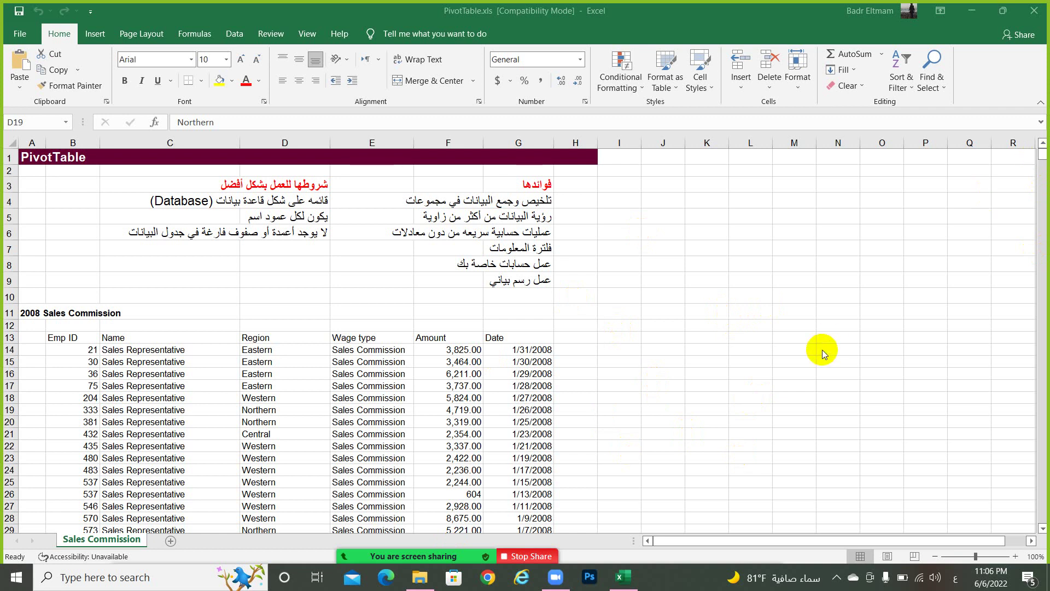
Preview the Sales Commission sheet for printing, showing page 1 of 32
{"action": "key", "text": "ctrl+p"}
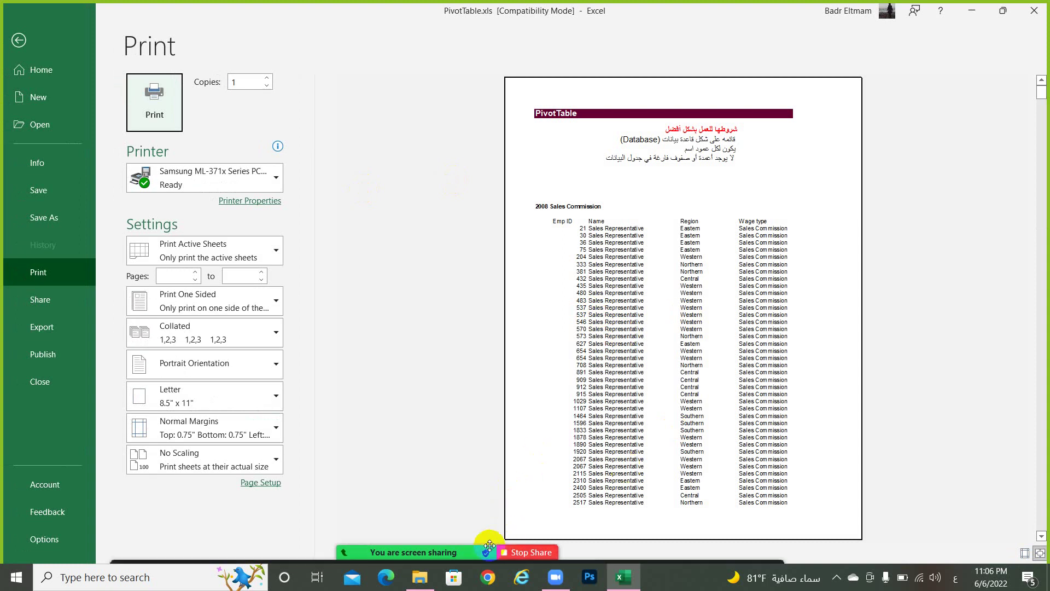
{"action": "mouse_move", "coordinate": [466, 528]}
{"action": "left_mouse_down"}
{"action": "mouse_move", "coordinate": [541, 174]}
{"action": "mouse_move", "coordinate": [544, 5]}
{"action": "left_mouse_up"}
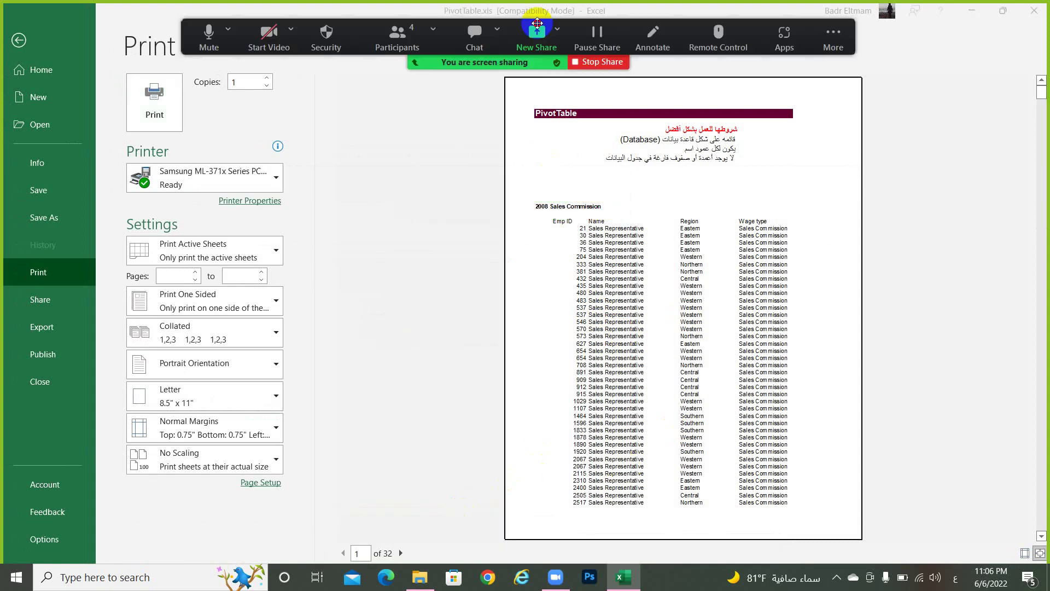
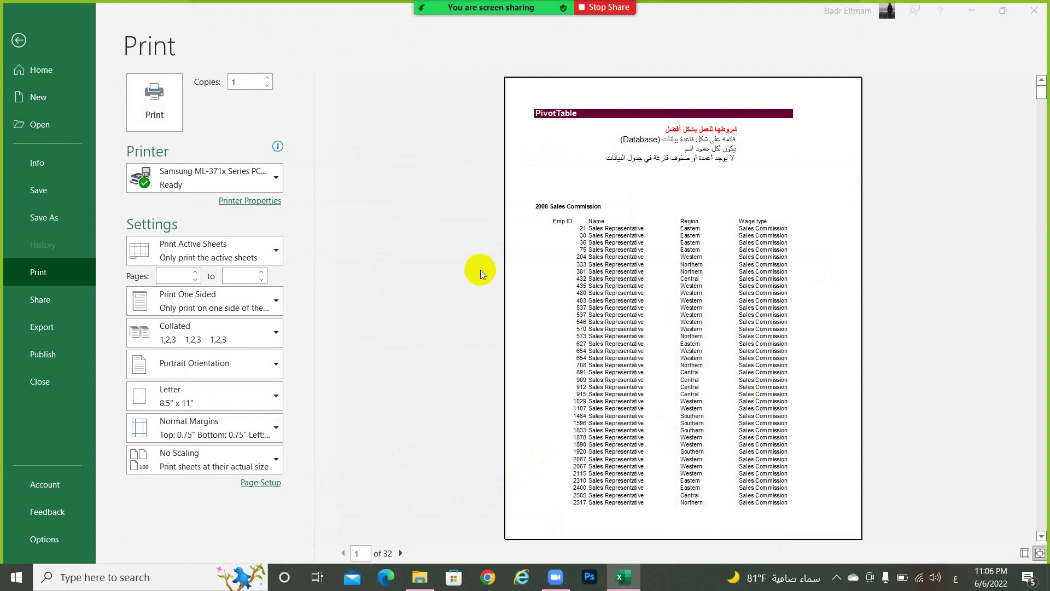
Page the print preview to pages 2 and 3, back to page 1, then return to the worksheet
{"action": "left_click", "coordinate": [402, 555]}
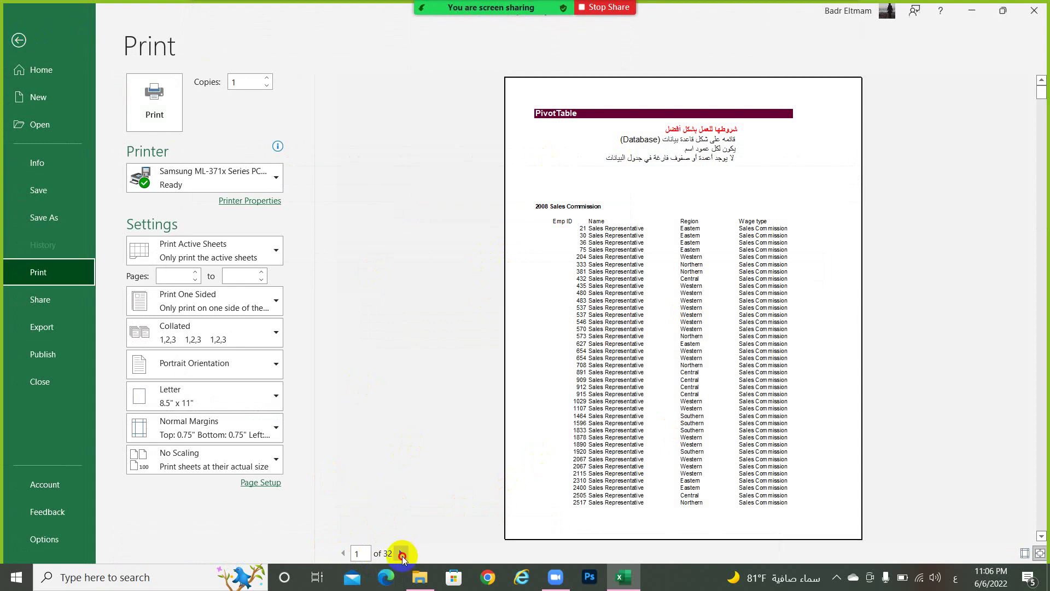
{"action": "left_click", "coordinate": [402, 554]}
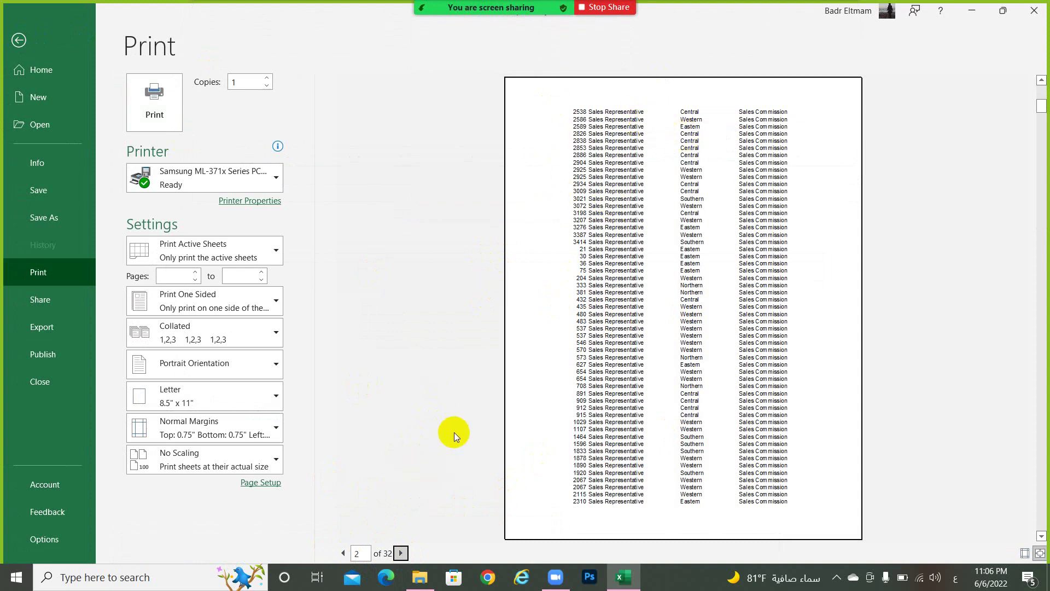
{"action": "left_click", "coordinate": [401, 553]}
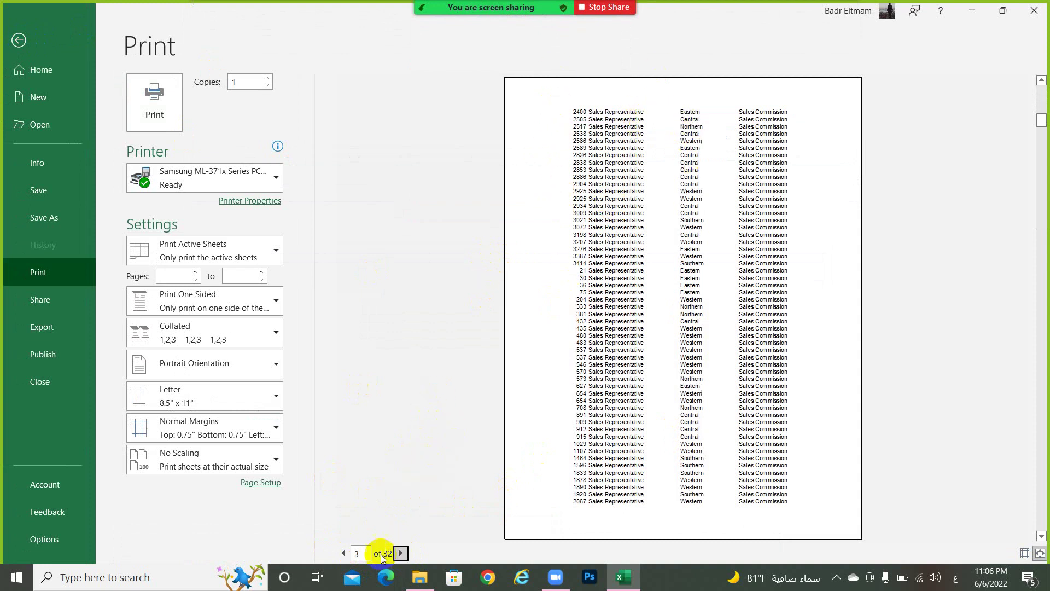
{"action": "left_click", "coordinate": [344, 554]}
{"action": "left_click", "coordinate": [343, 553]}
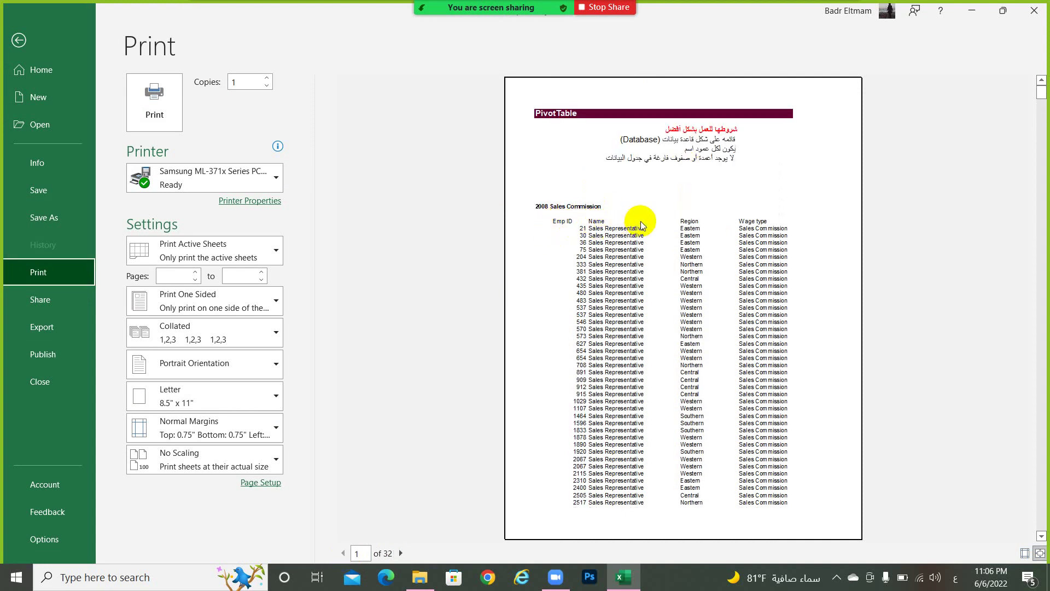
{"action": "left_click", "coordinate": [19, 40]}
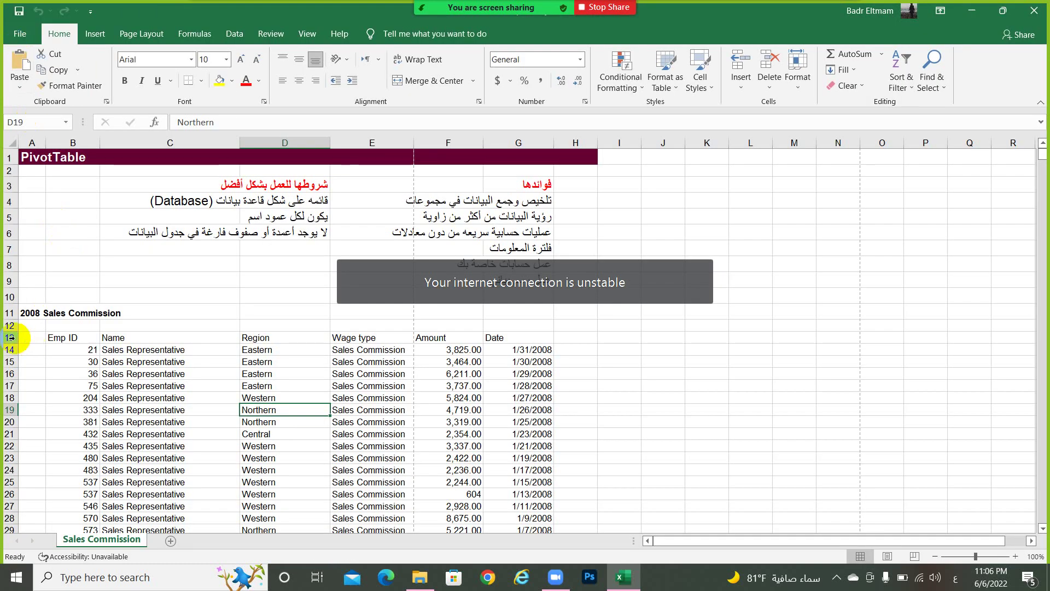
Fill header row 13 yellow, enlarge its text to size 16, and center it horizontally and vertically
{"action": "left_click", "coordinate": [10, 337]}
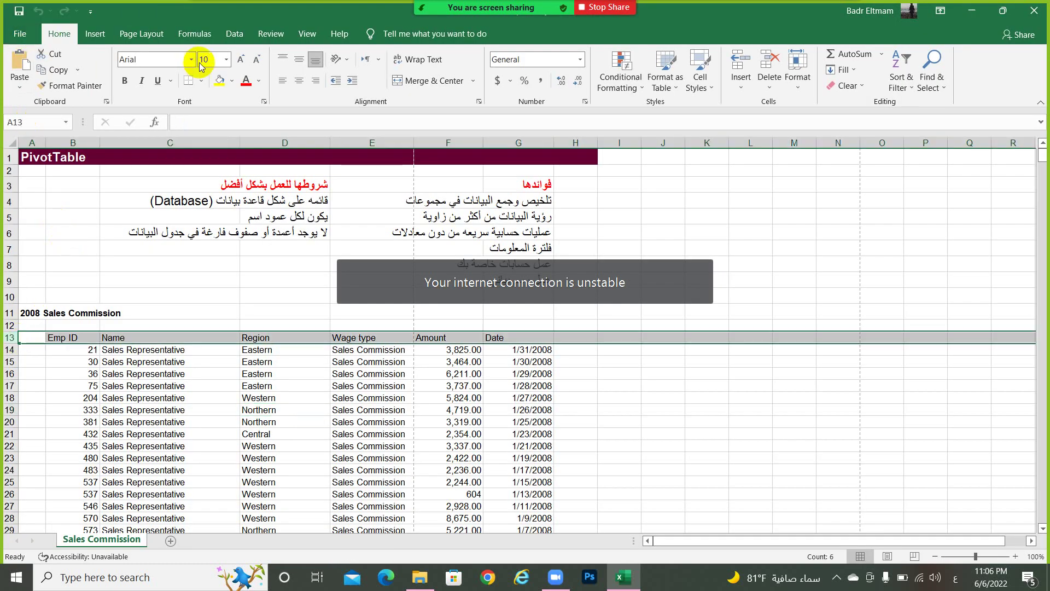
{"action": "left_click", "coordinate": [219, 82]}
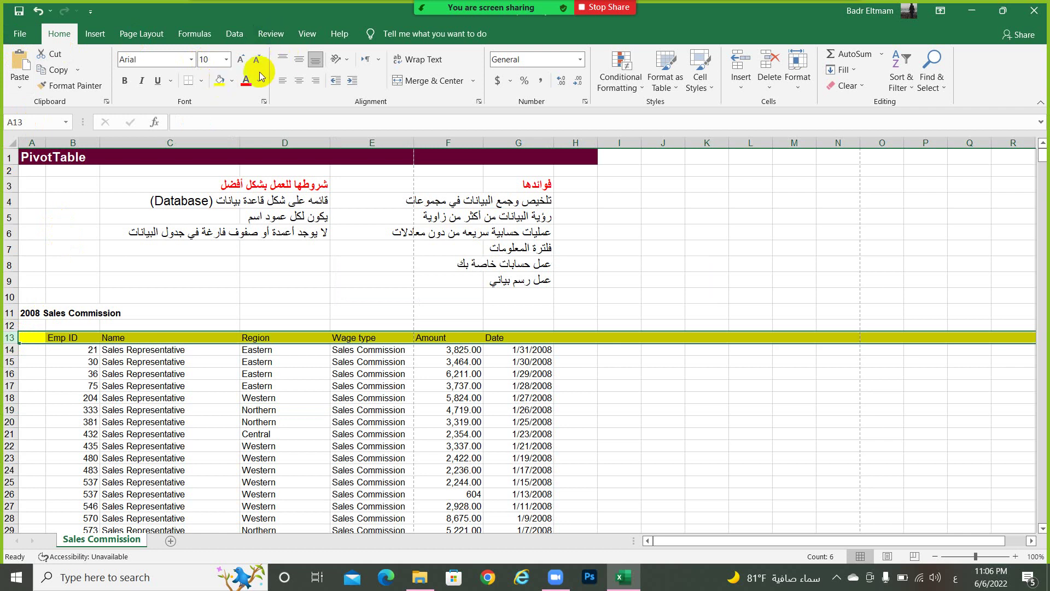
{"action": "left_click", "coordinate": [240, 58]}
{"action": "left_click", "coordinate": [240, 58]}
{"action": "left_click", "coordinate": [242, 59]}
{"action": "left_click", "coordinate": [241, 60]}
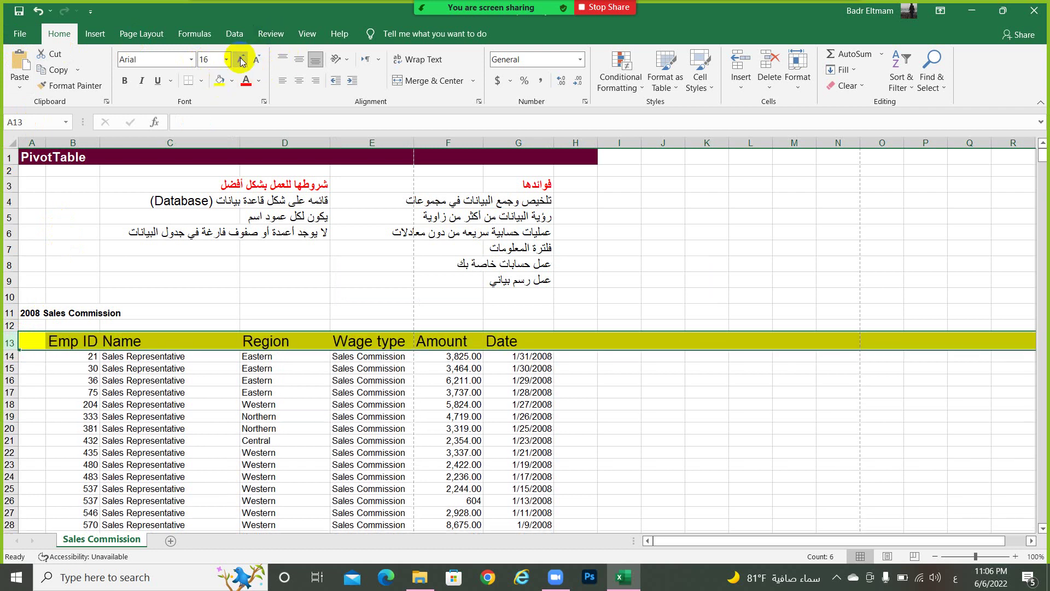
{"action": "left_click", "coordinate": [299, 81]}
{"action": "left_click", "coordinate": [299, 59]}
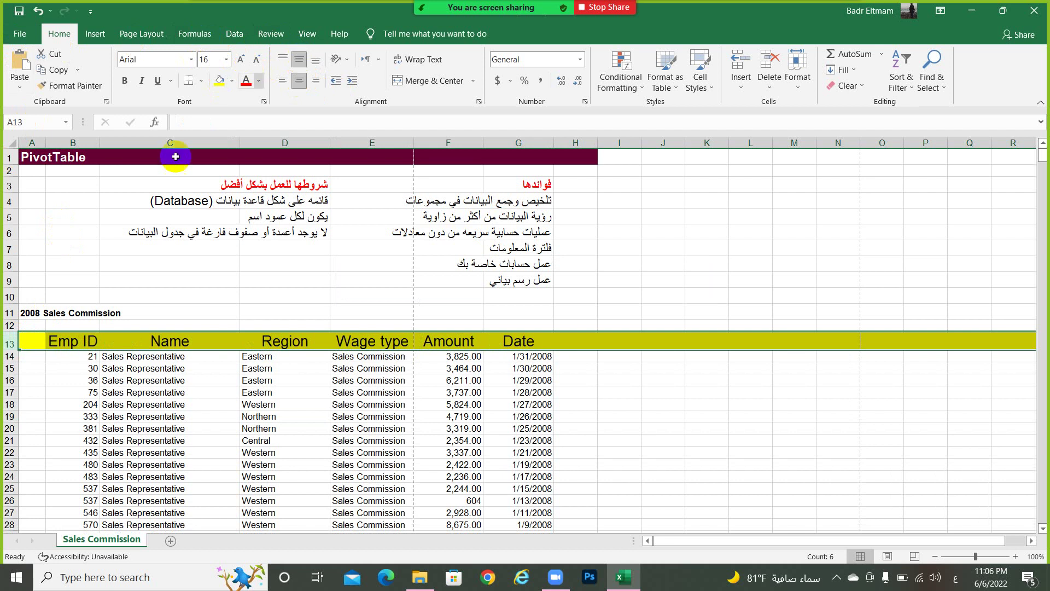
Replace the yellow with a light green fill on B12:G13 and open the print preview
{"action": "left_click", "coordinate": [232, 81]}
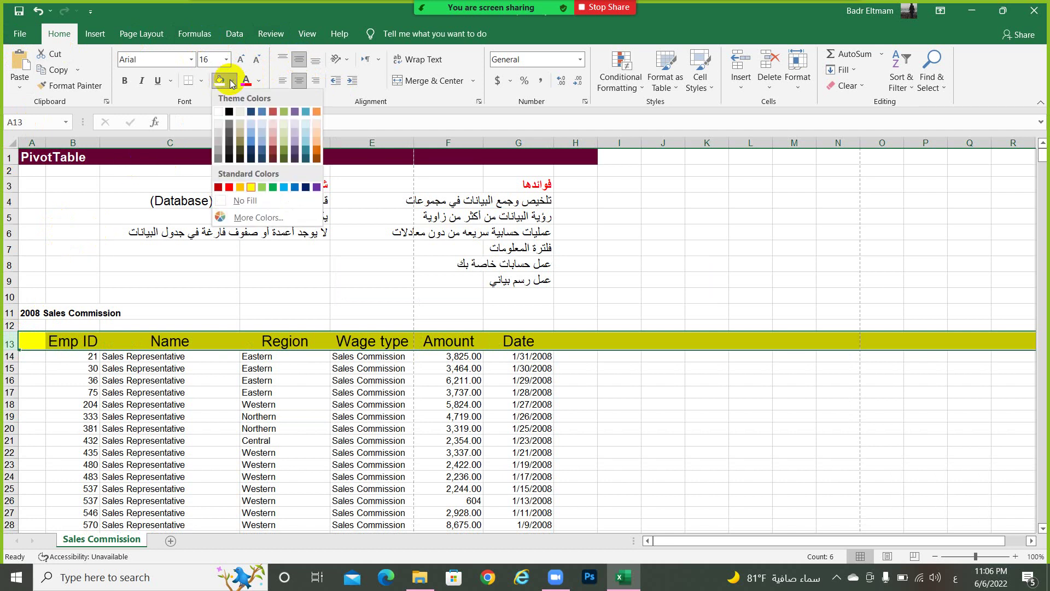
{"action": "left_click", "coordinate": [219, 111]}
{"action": "left_click", "coordinate": [70, 341]}
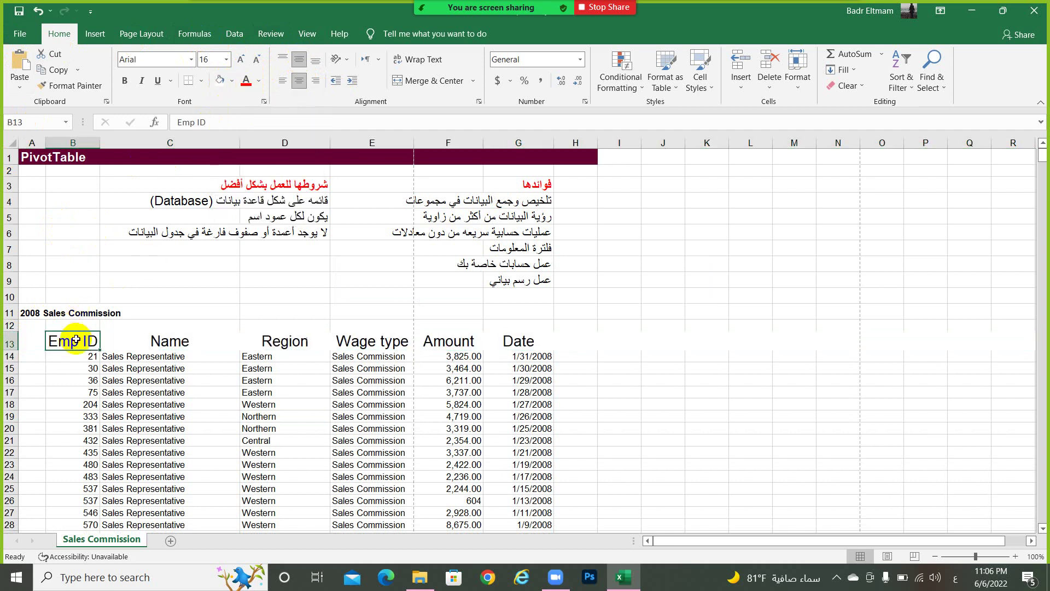
{"action": "left_click_drag", "start_coordinate": [57, 342], "coordinate": [518, 328]}
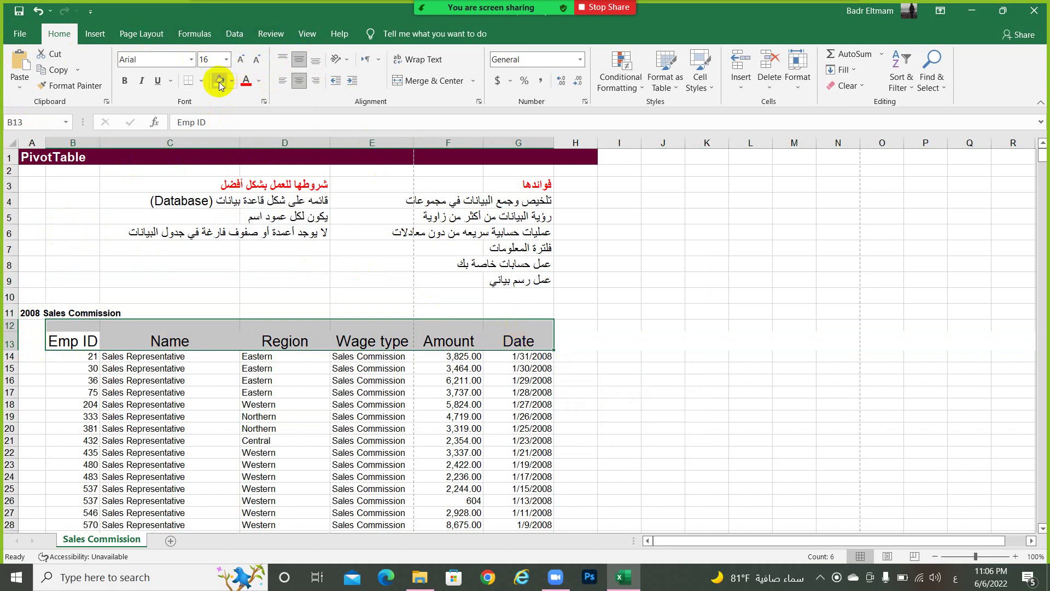
{"action": "left_click", "coordinate": [232, 82]}
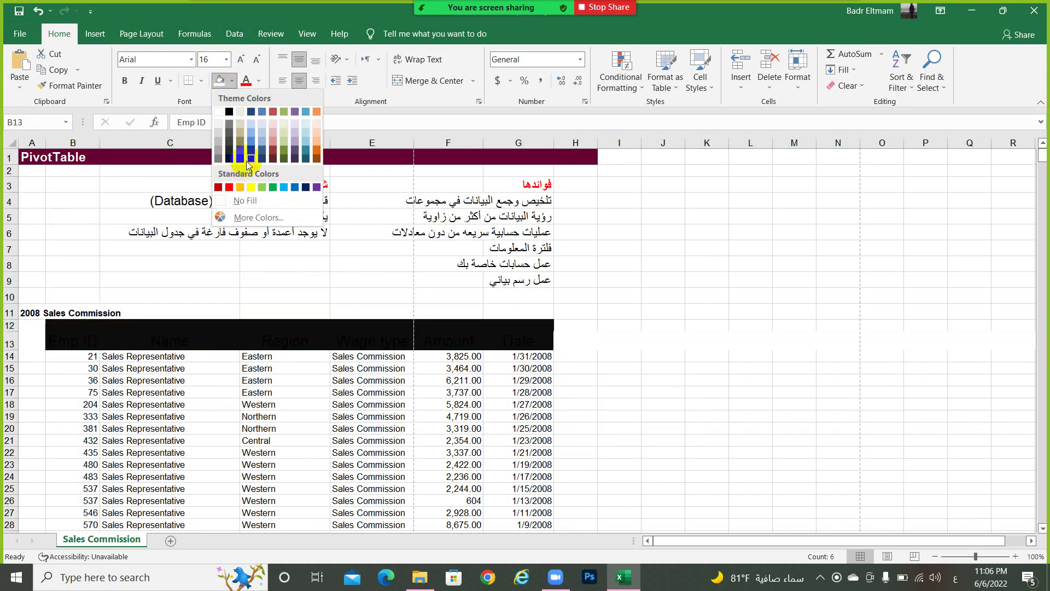
{"action": "left_click", "coordinate": [281, 143]}
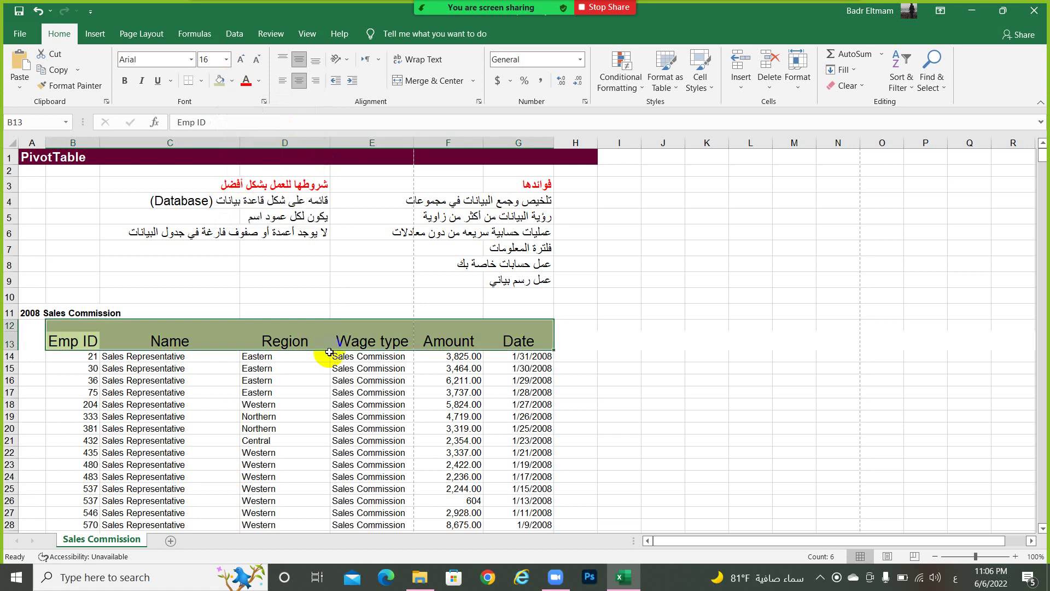
{"action": "left_click", "coordinate": [332, 370]}
{"action": "key", "text": "ctrl+p"}
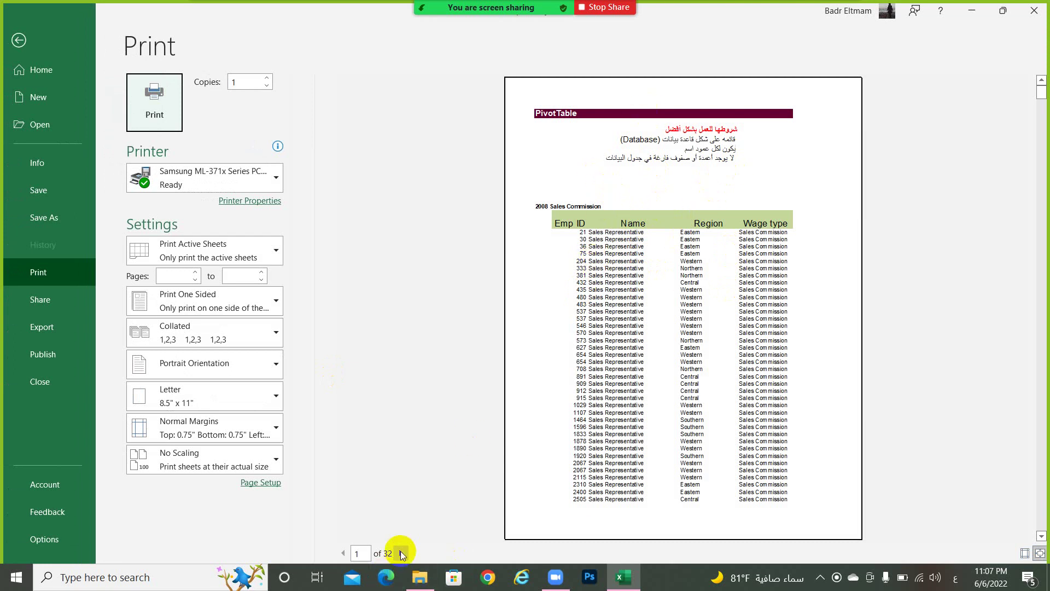
Page forward through later preview pages, which lack the header row, then return to the worksheet
{"action": "left_click", "coordinate": [401, 553]}
{"action": "left_click", "coordinate": [401, 553]}
{"action": "left_click", "coordinate": [400, 553]}
{"action": "left_click", "coordinate": [401, 553]}
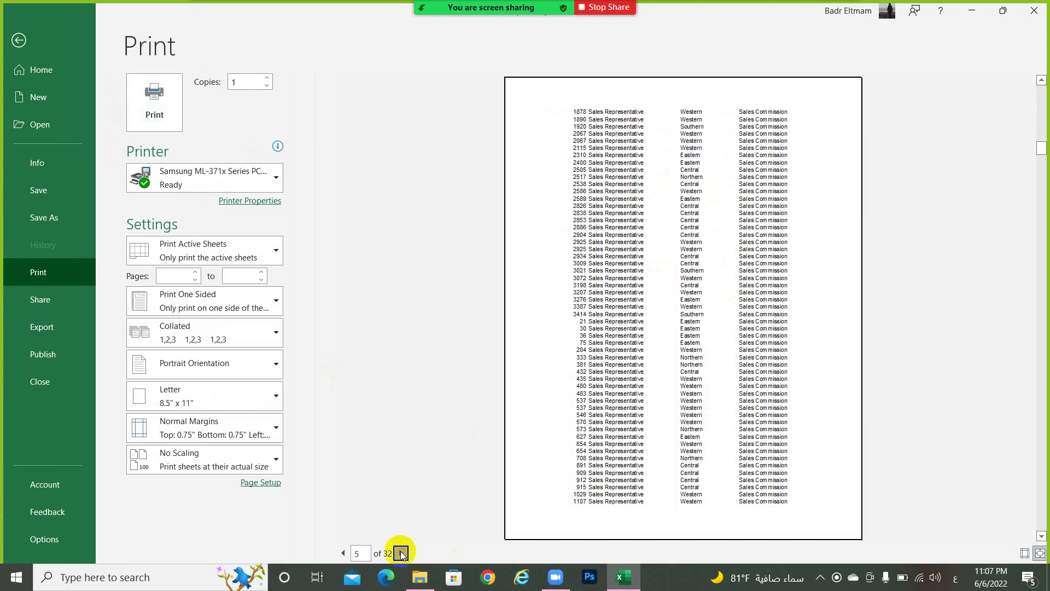
{"action": "left_click", "coordinate": [401, 553]}
{"action": "left_click", "coordinate": [400, 554]}
{"action": "left_click", "coordinate": [19, 39]}
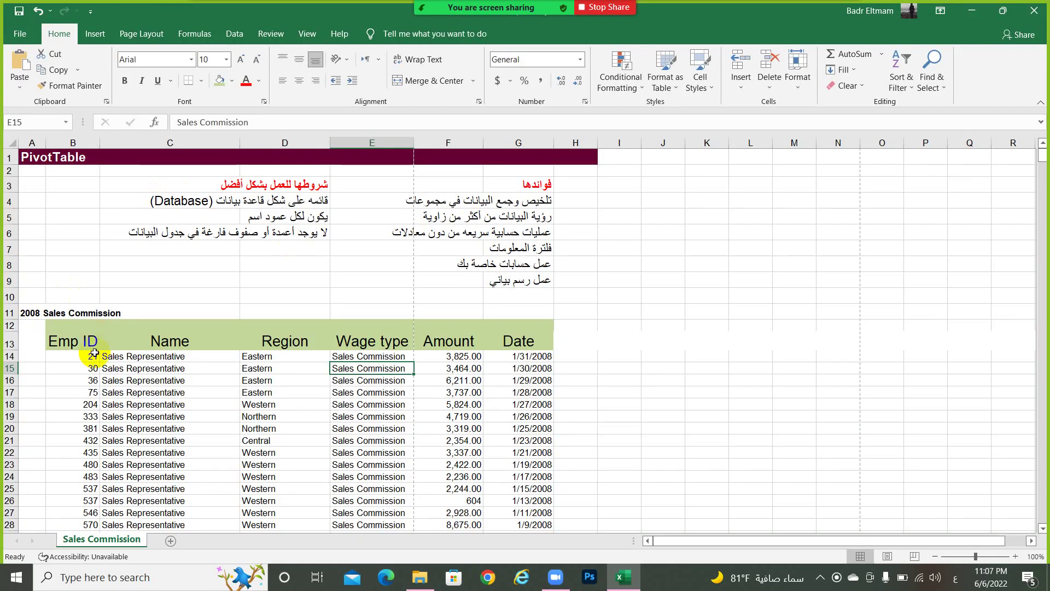
Open Page Setup via Page Layout > Print Titles, review its tabs, then reopen it on the Sheet tab
{"action": "left_click", "coordinate": [139, 35]}
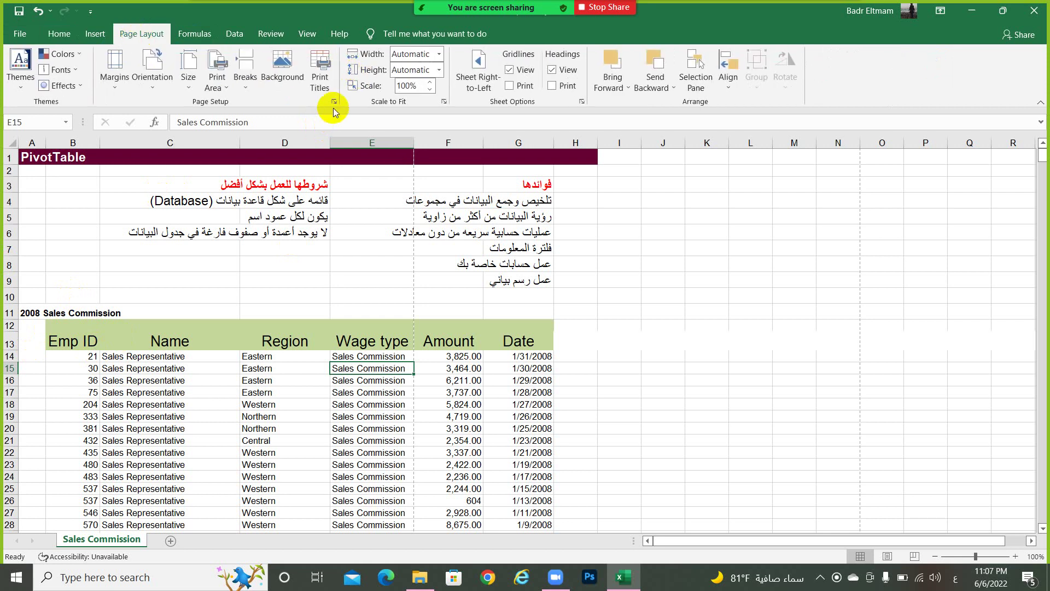
{"action": "left_click", "coordinate": [321, 70]}
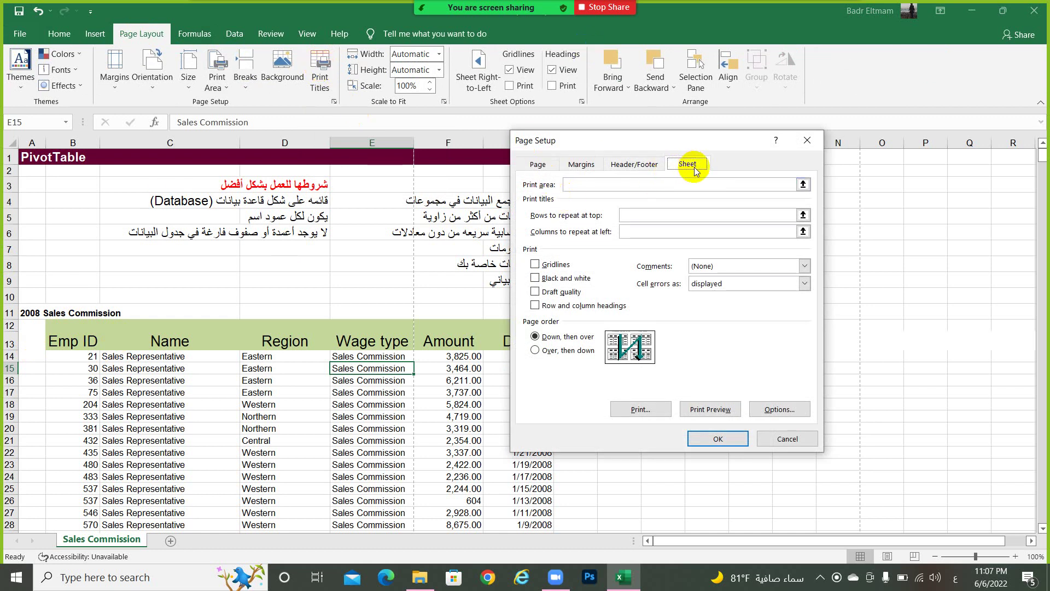
{"action": "left_click", "coordinate": [538, 171]}
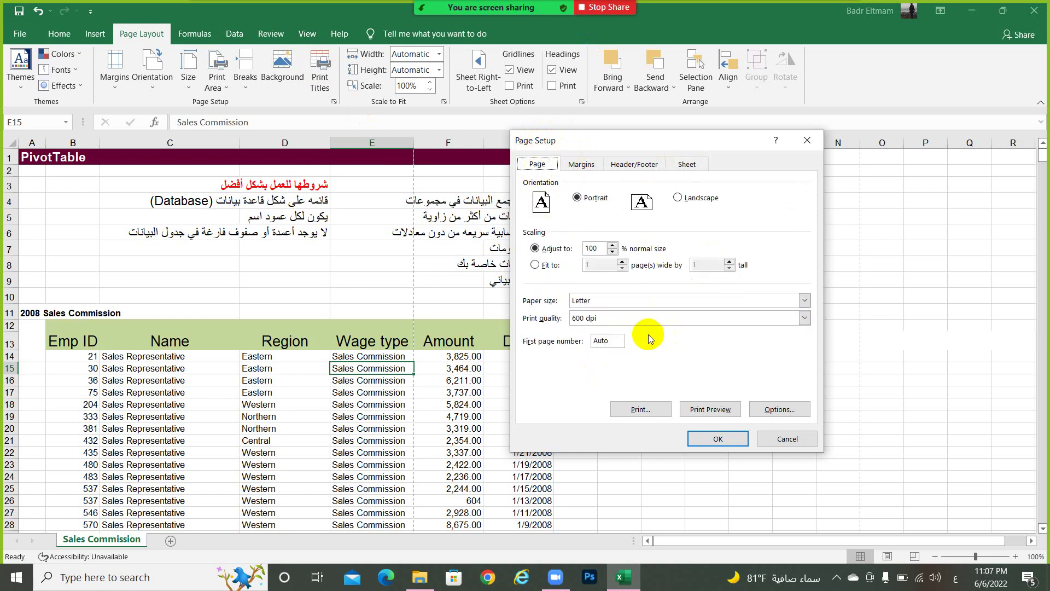
{"action": "left_click", "coordinate": [586, 169]}
{"action": "left_click", "coordinate": [641, 171]}
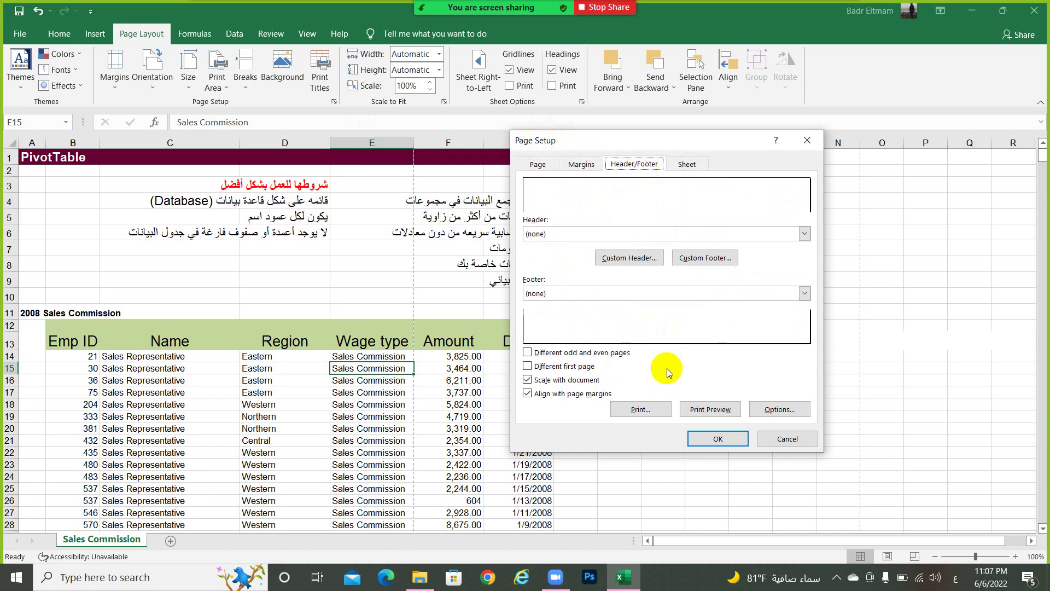
{"action": "left_click", "coordinate": [687, 165]}
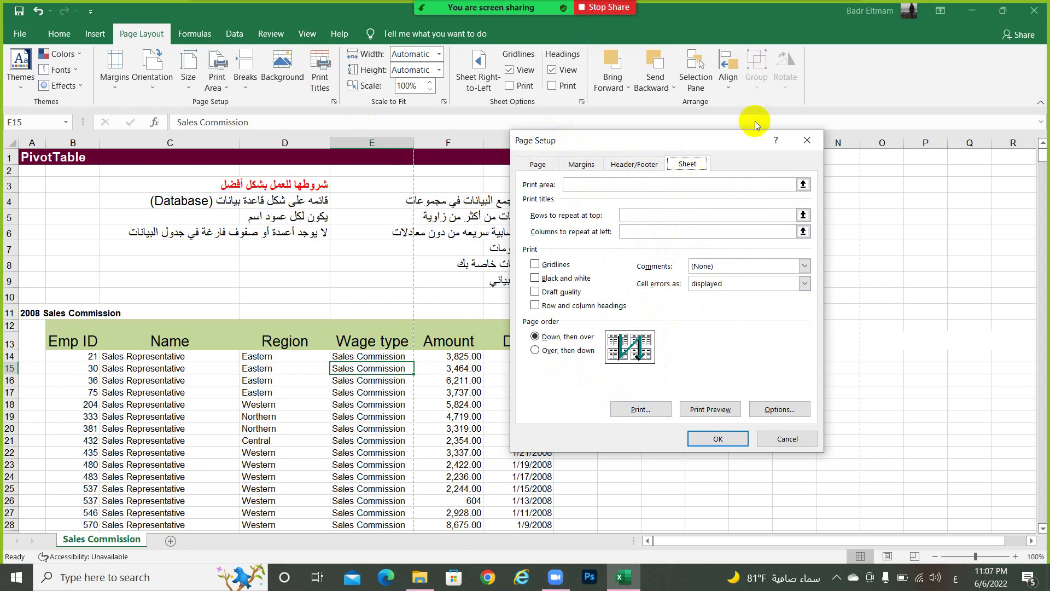
{"action": "left_click", "coordinate": [807, 141]}
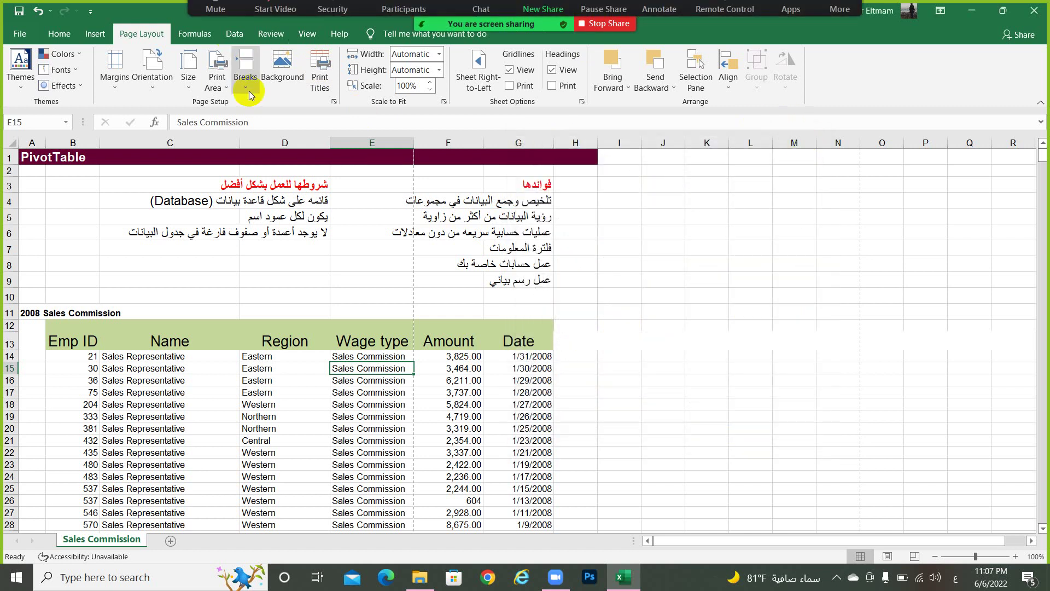
{"action": "left_click", "coordinate": [322, 76]}
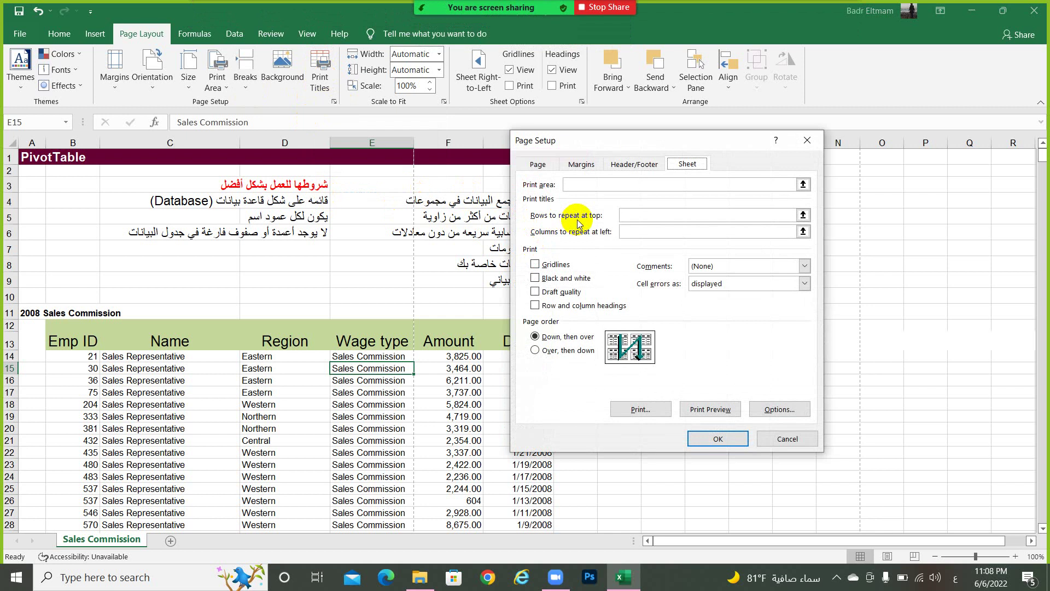
Set Rows to repeat at top to $12:$13 by selecting row headers 12–13, and confirm
{"action": "left_click", "coordinate": [803, 216]}
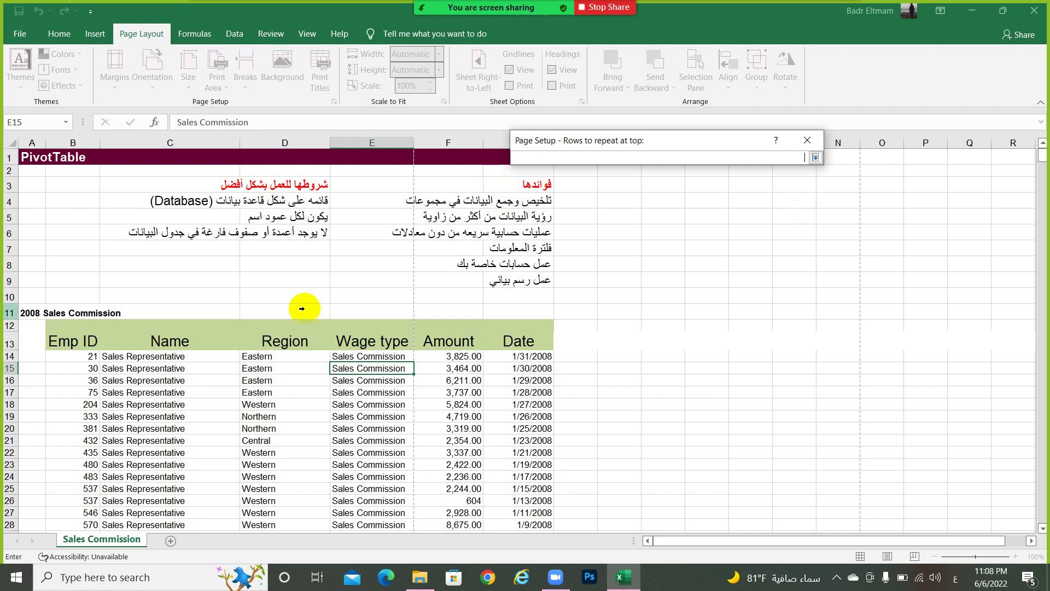
{"action": "left_click", "coordinate": [14, 340]}
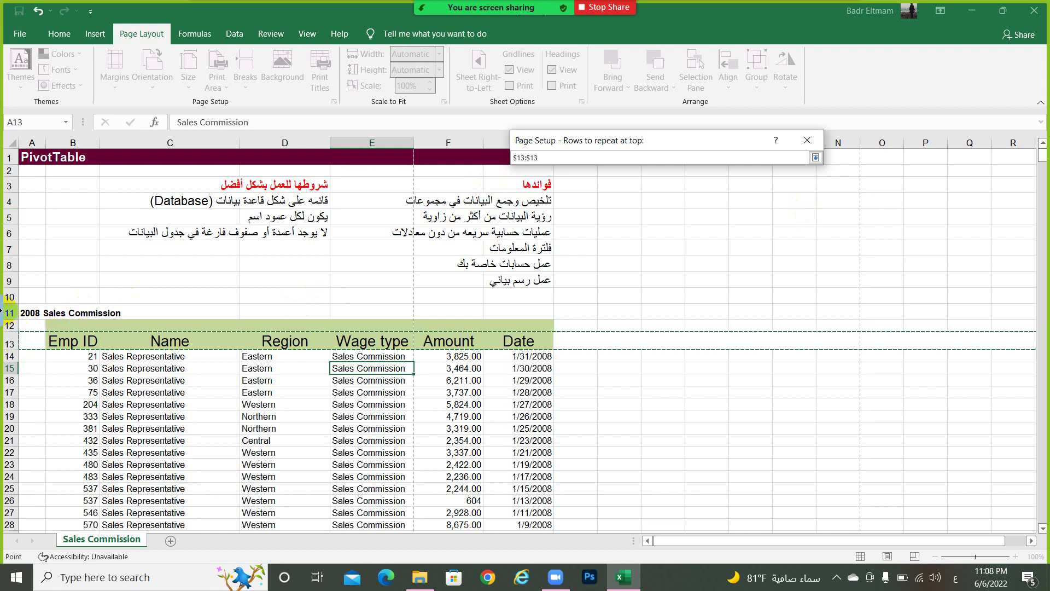
{"action": "left_click", "coordinate": [13, 326]}
{"action": "left_click_drag", "start_coordinate": [13, 326], "coordinate": [9, 343]}
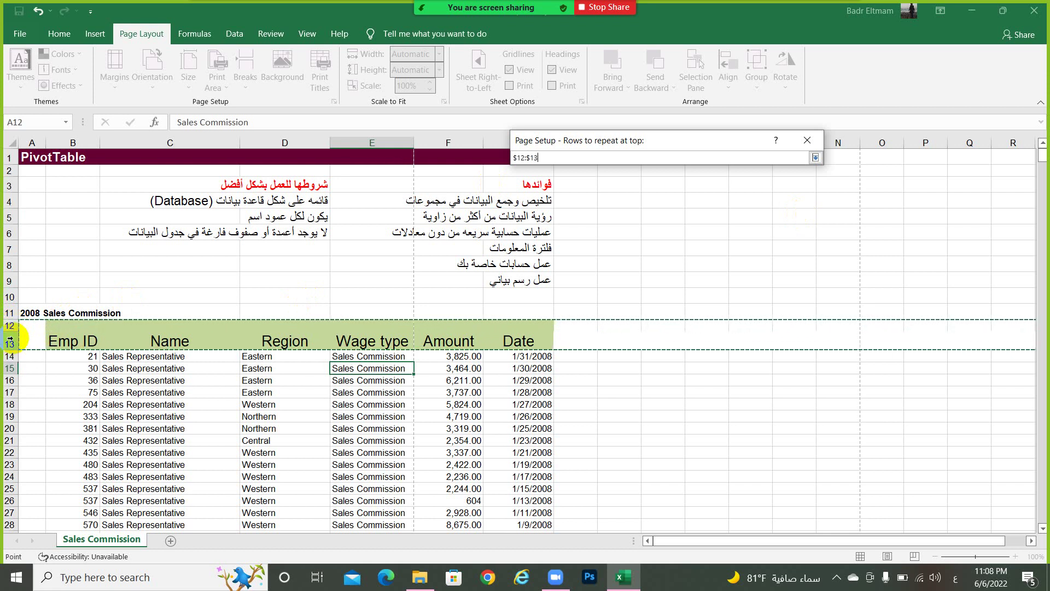
{"action": "left_click", "coordinate": [816, 159]}
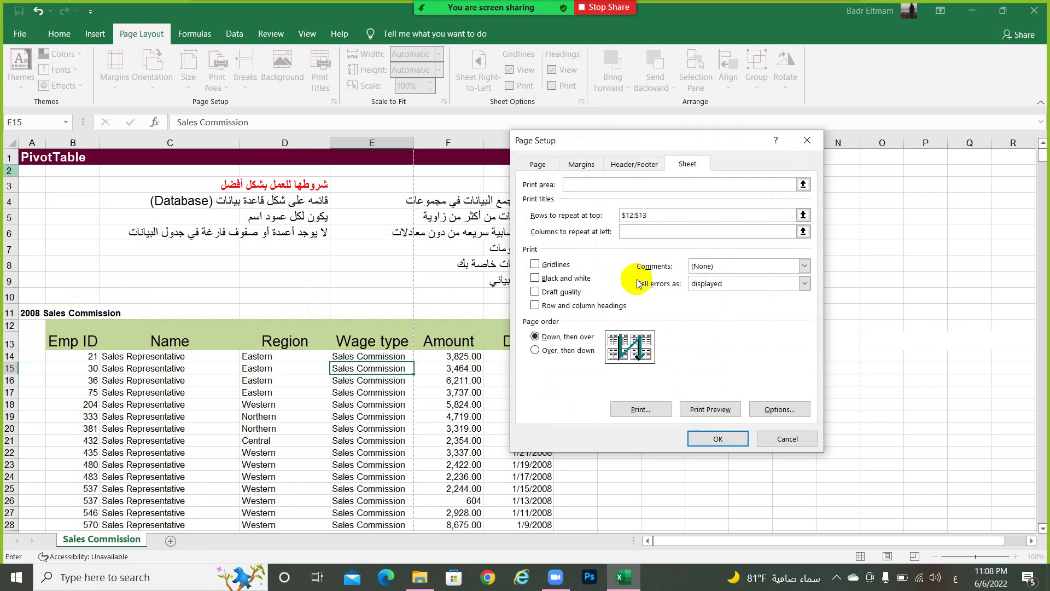
{"action": "left_click", "coordinate": [739, 439]}
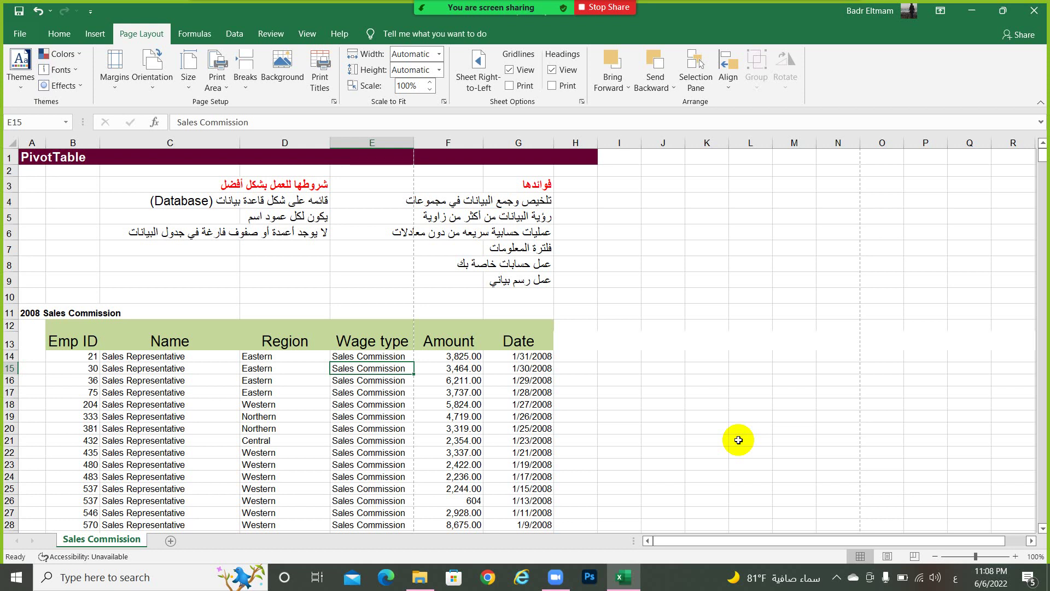
{"action": "key", "text": "ctrl+p"}
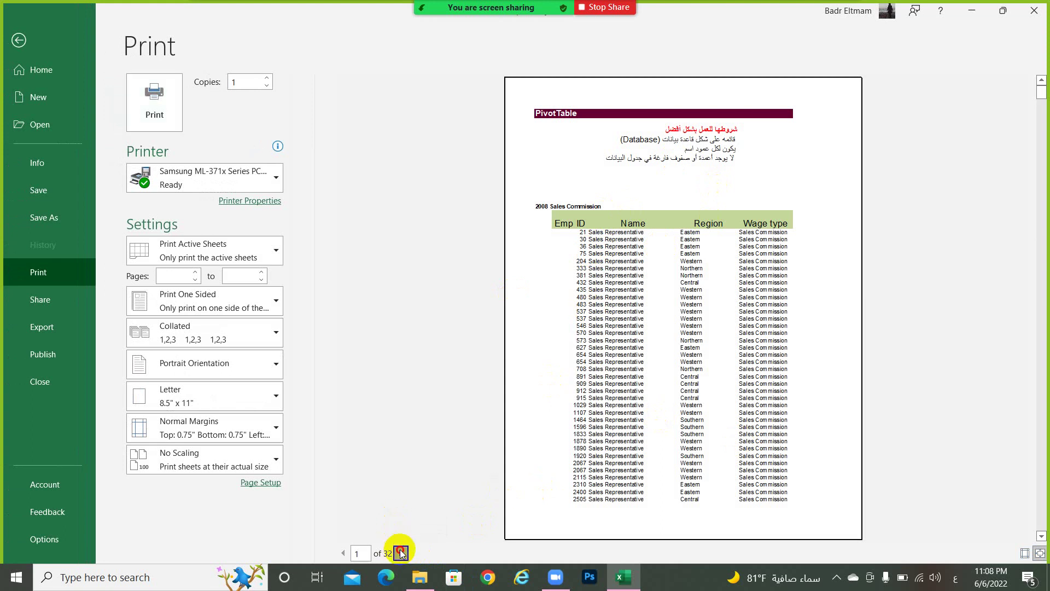
{"action": "left_click", "coordinate": [399, 552]}
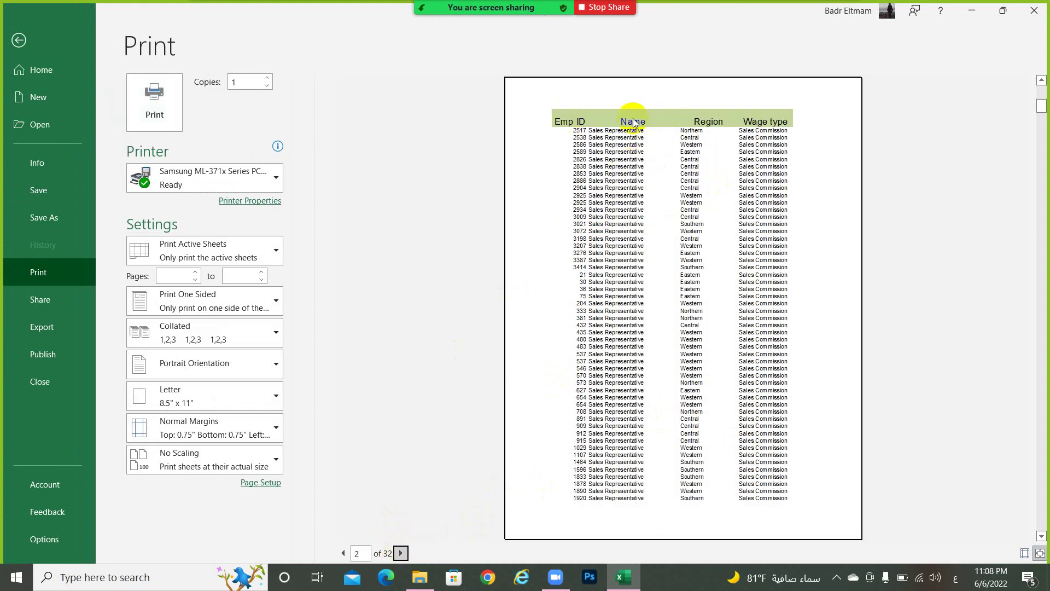
{"action": "left_click", "coordinate": [401, 553]}
{"action": "left_click", "coordinate": [401, 553]}
{"action": "double_click", "coordinate": [401, 553]}
{"action": "double_click", "coordinate": [401, 553]}
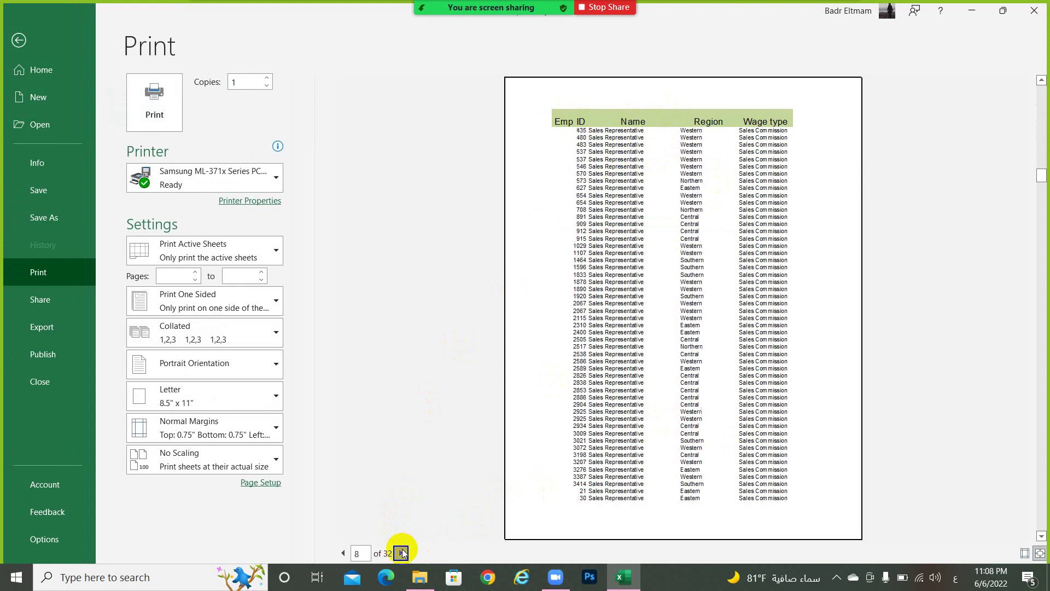
{"action": "double_click", "coordinate": [400, 553]}
{"action": "double_click", "coordinate": [401, 553]}
{"action": "left_click", "coordinate": [401, 553]}
{"action": "double_click", "coordinate": [402, 552]}
{"action": "double_click", "coordinate": [402, 552]}
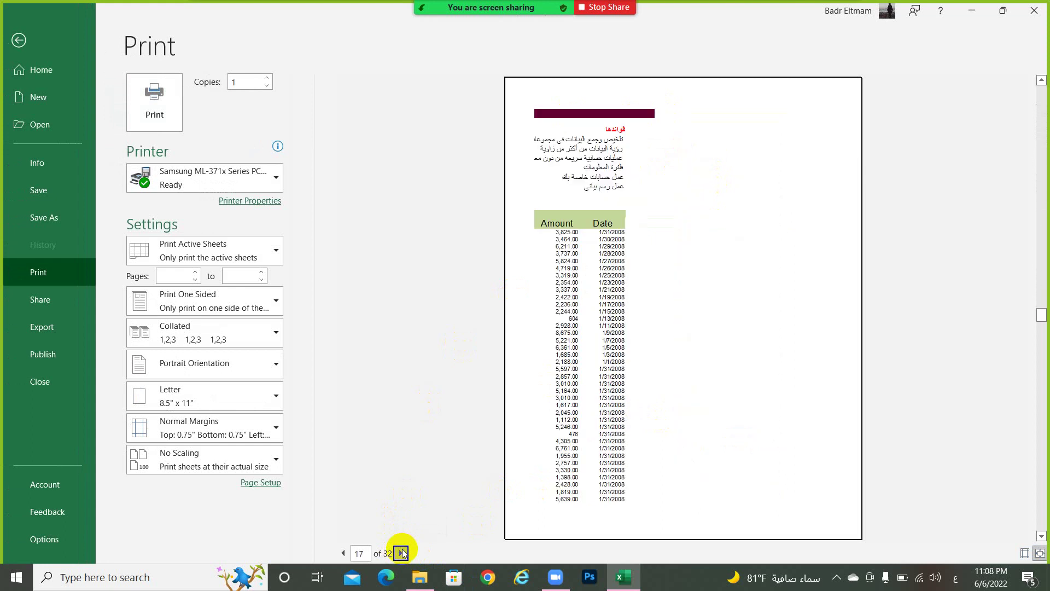
{"action": "double_click", "coordinate": [343, 553]}
{"action": "left_click", "coordinate": [342, 553]}
{"action": "double_click", "coordinate": [343, 553]}
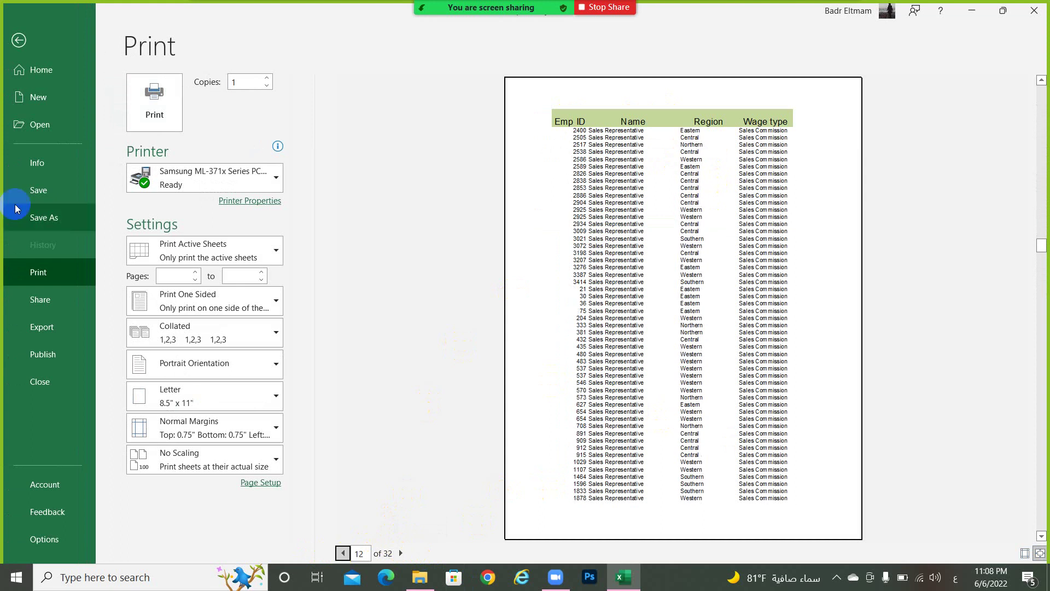
{"action": "left_click", "coordinate": [18, 38]}
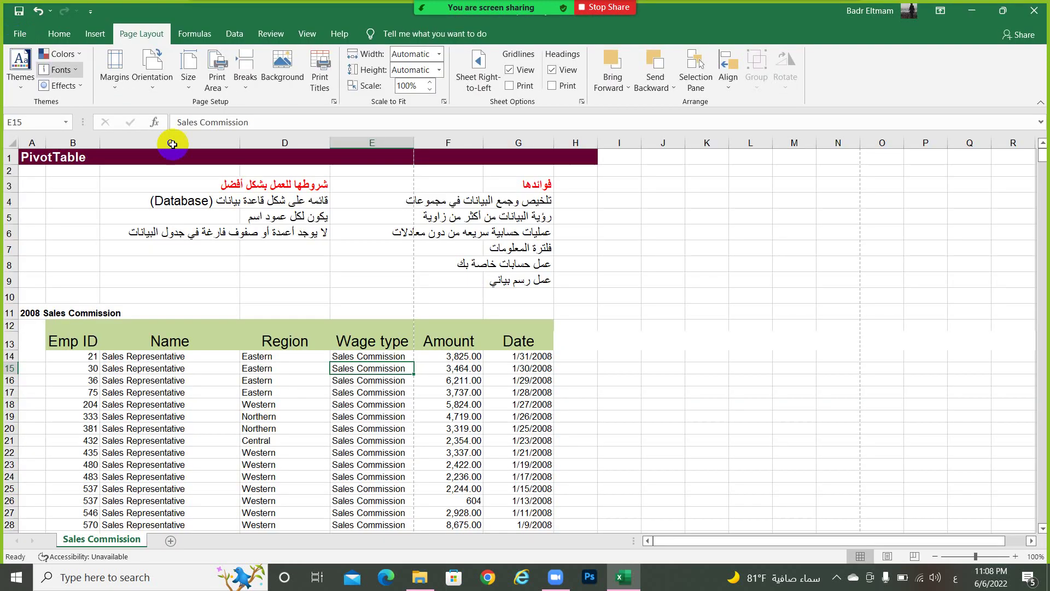
Reopen Print Titles and change Rows to repeat at top to $1:$13
{"action": "left_click", "coordinate": [268, 202]}
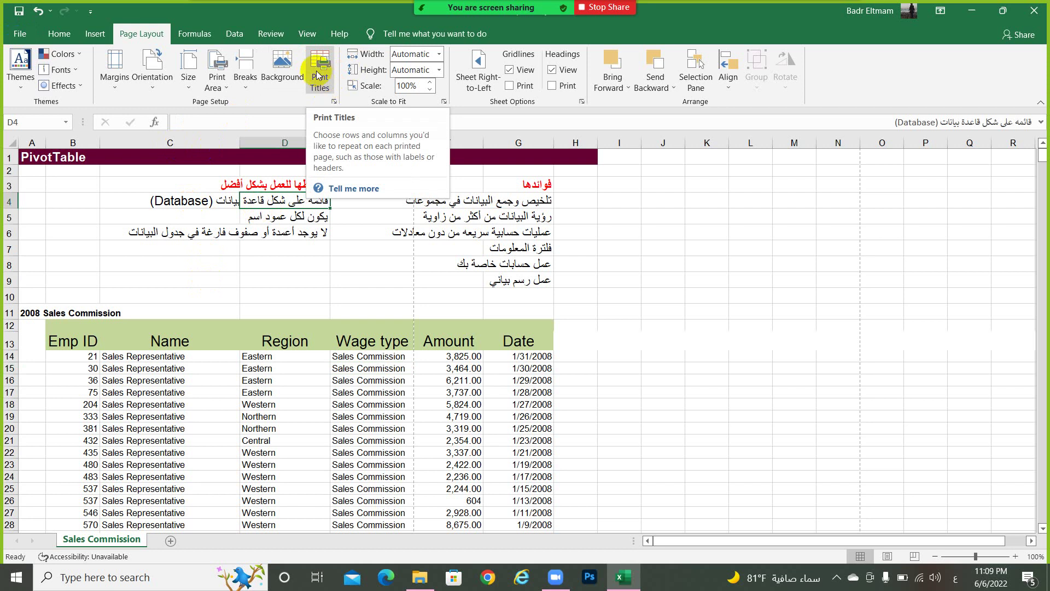
{"action": "left_click", "coordinate": [322, 82]}
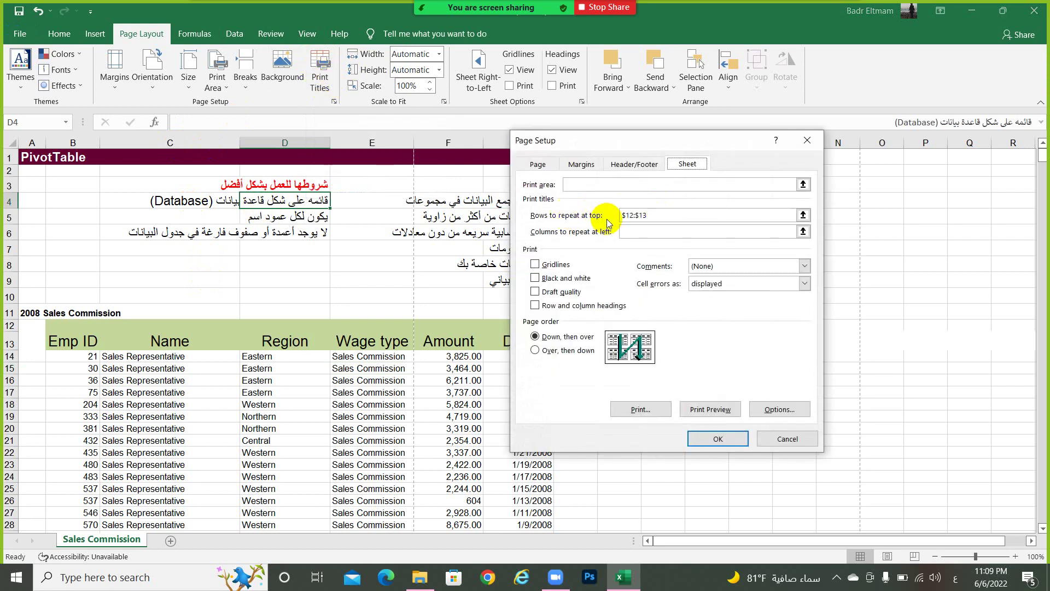
{"action": "left_click", "coordinate": [802, 215]}
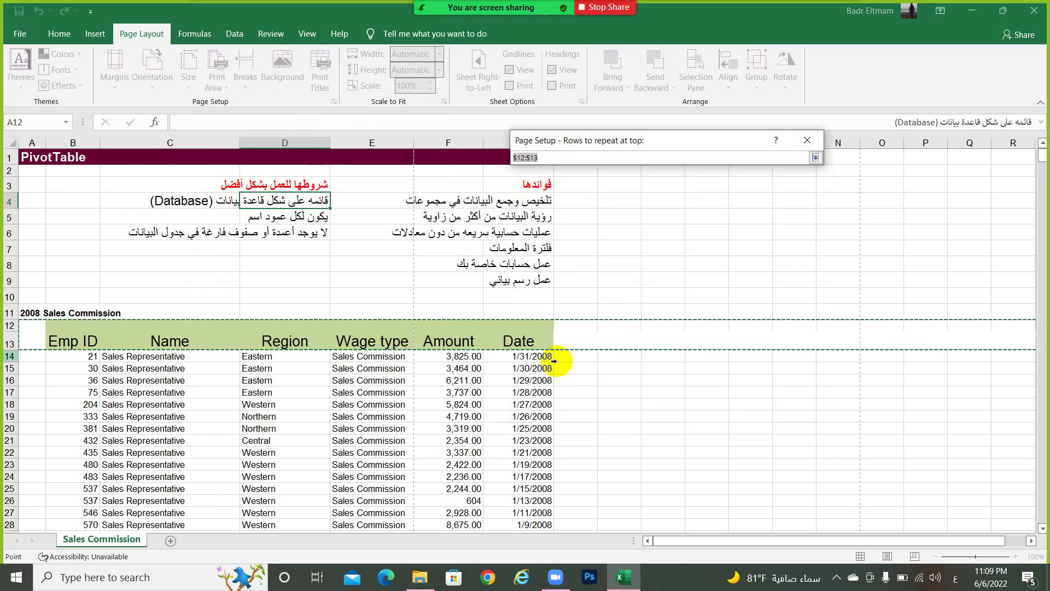
{"action": "left_click", "coordinate": [10, 344]}
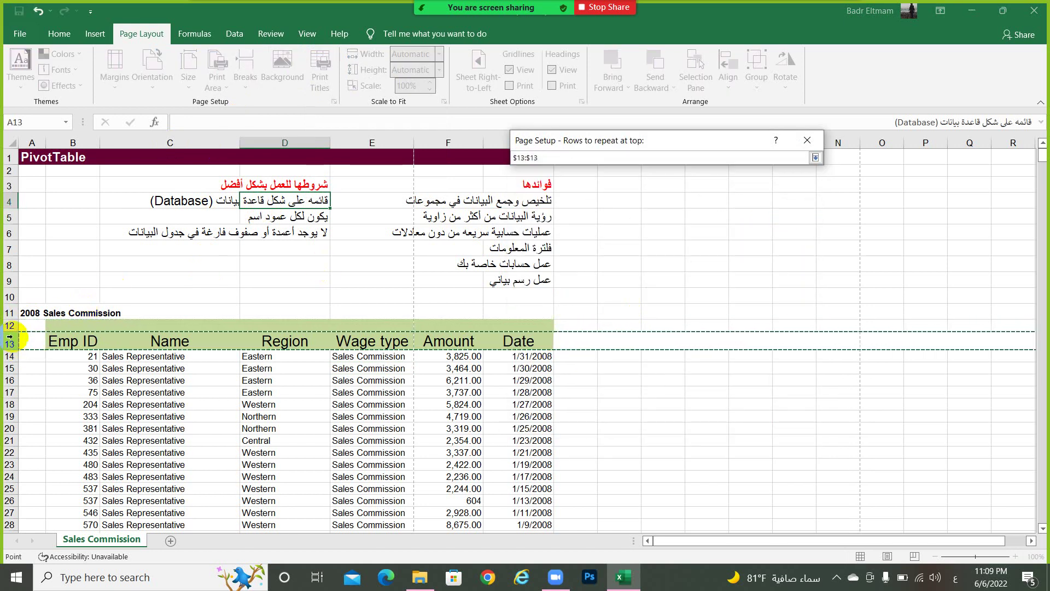
{"action": "left_click", "coordinate": [10, 326]}
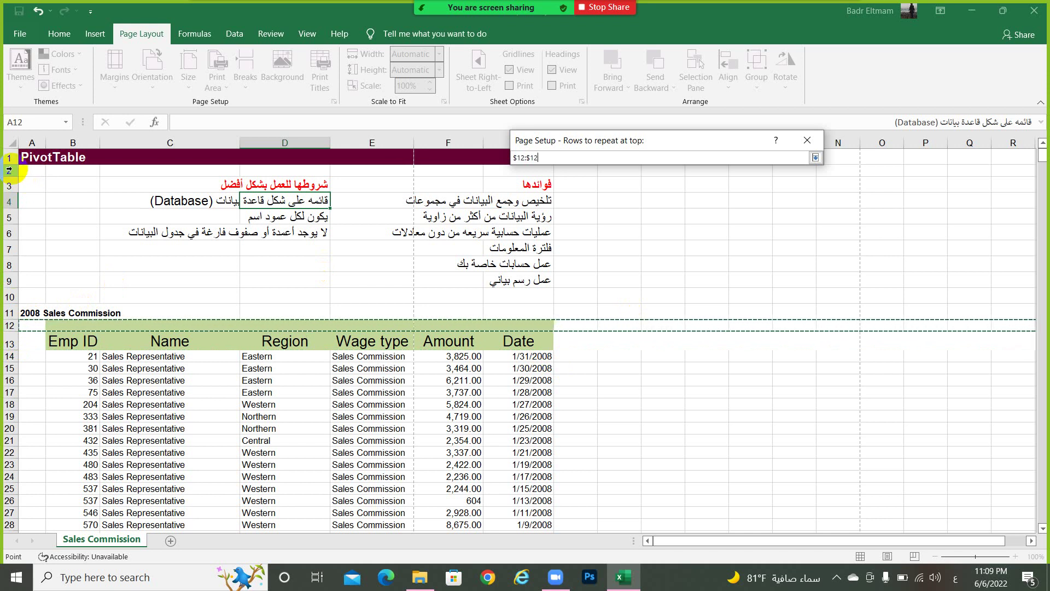
{"action": "left_click_drag", "start_coordinate": [10, 157], "coordinate": [30, 333]}
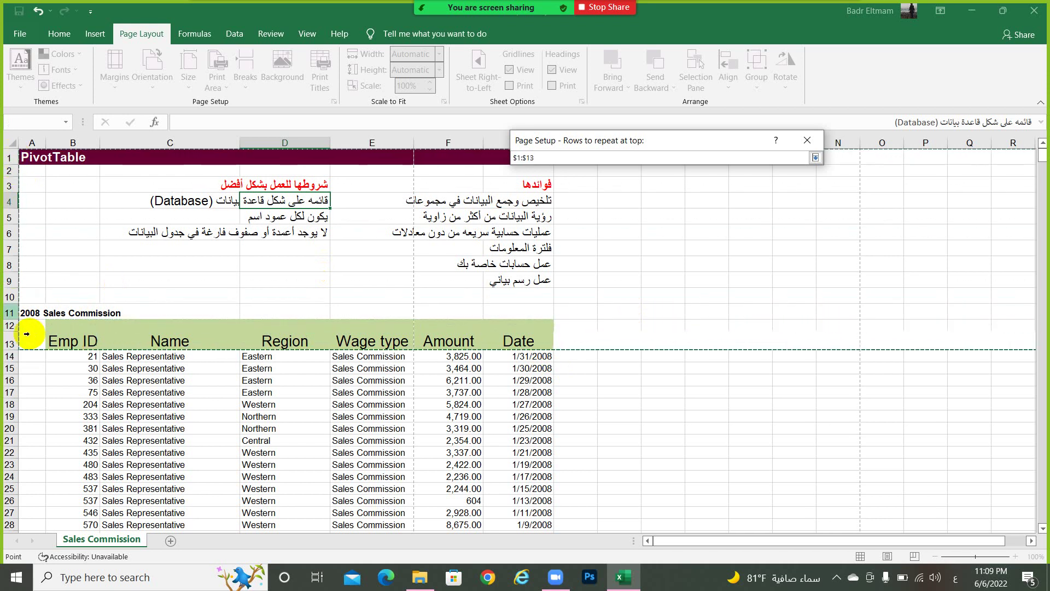
{"action": "left_click", "coordinate": [521, 158]}
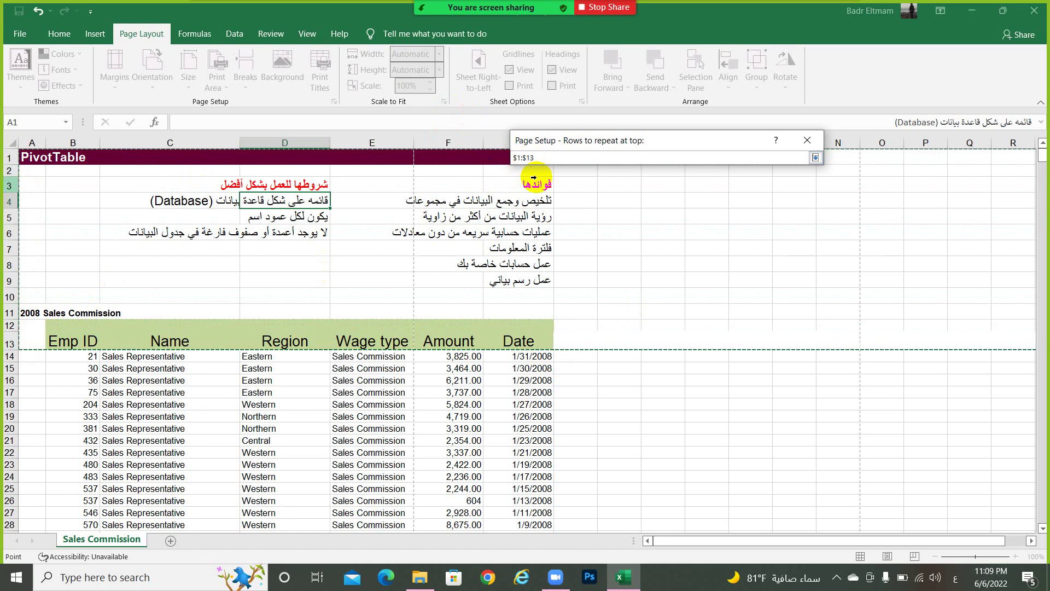
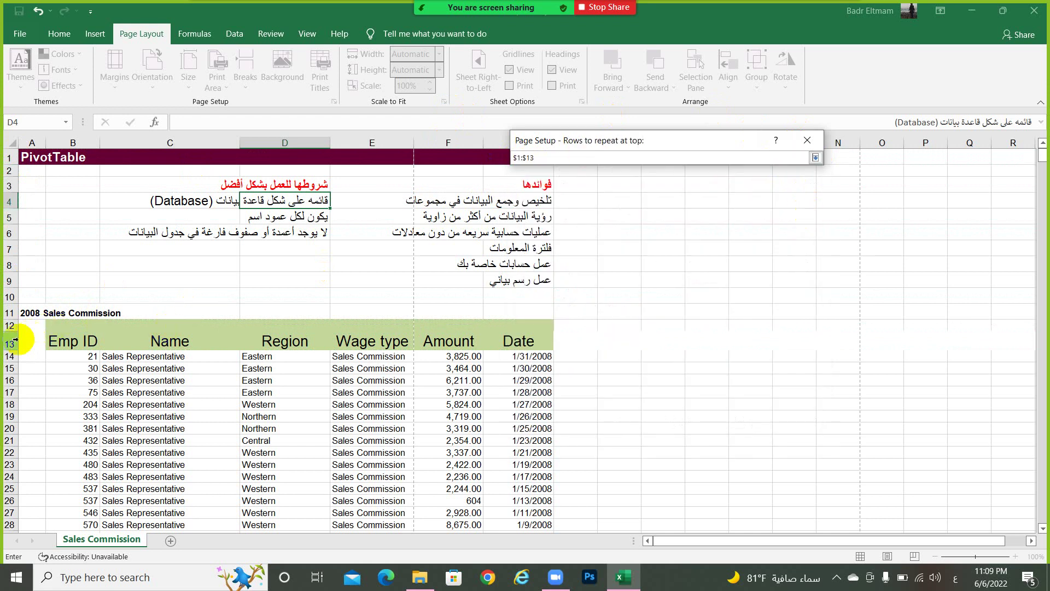
Set rows 12 and 13 as the rows to repeat at top in Page Setup
{"action": "left_click", "coordinate": [15, 340]}
{"action": "left_click", "coordinate": [13, 331]}
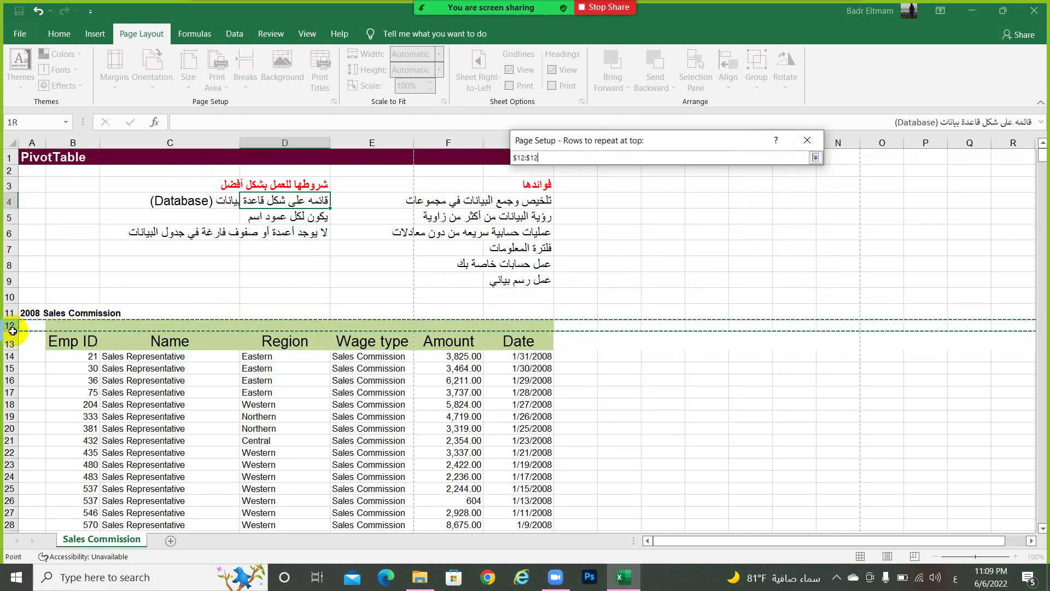
{"action": "left_click_drag", "start_coordinate": [12, 330], "coordinate": [10, 340]}
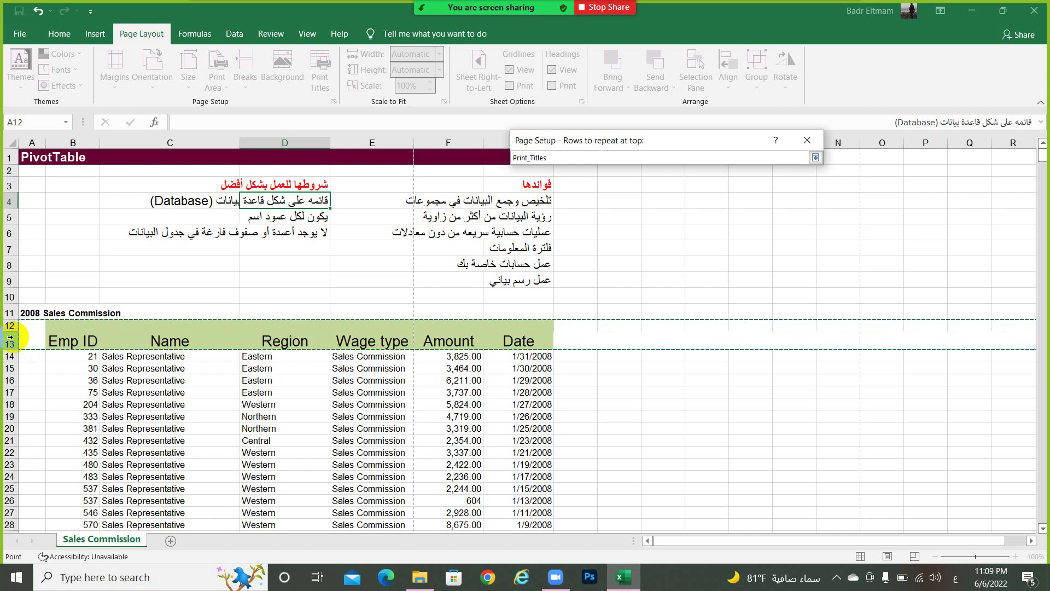
{"action": "left_click", "coordinate": [9, 338]}
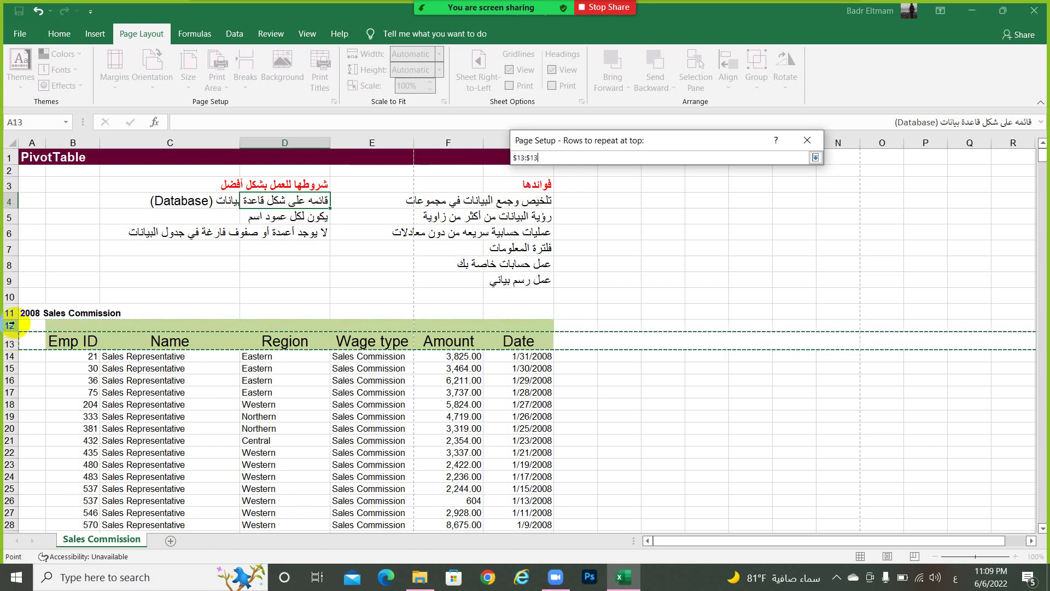
{"action": "left_click_drag", "start_coordinate": [9, 328], "coordinate": [10, 340]}
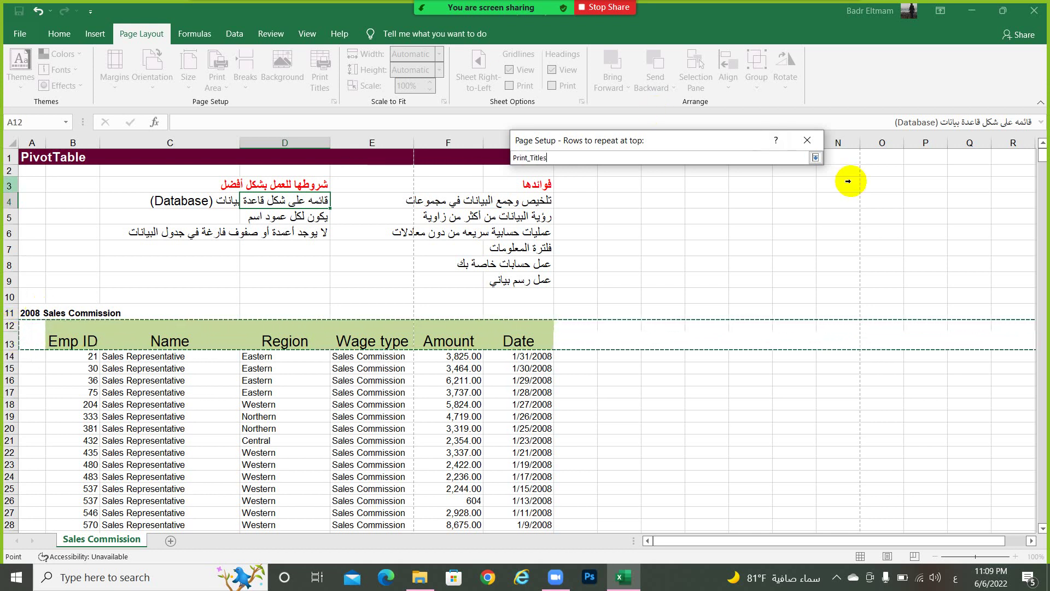
{"action": "left_click", "coordinate": [814, 158]}
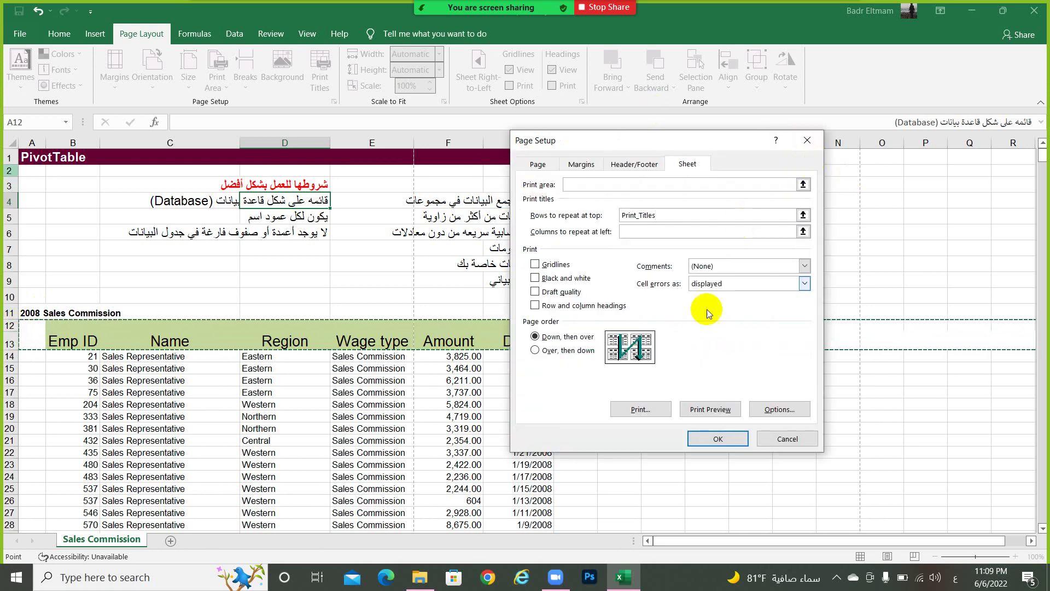
{"action": "left_click", "coordinate": [718, 437]}
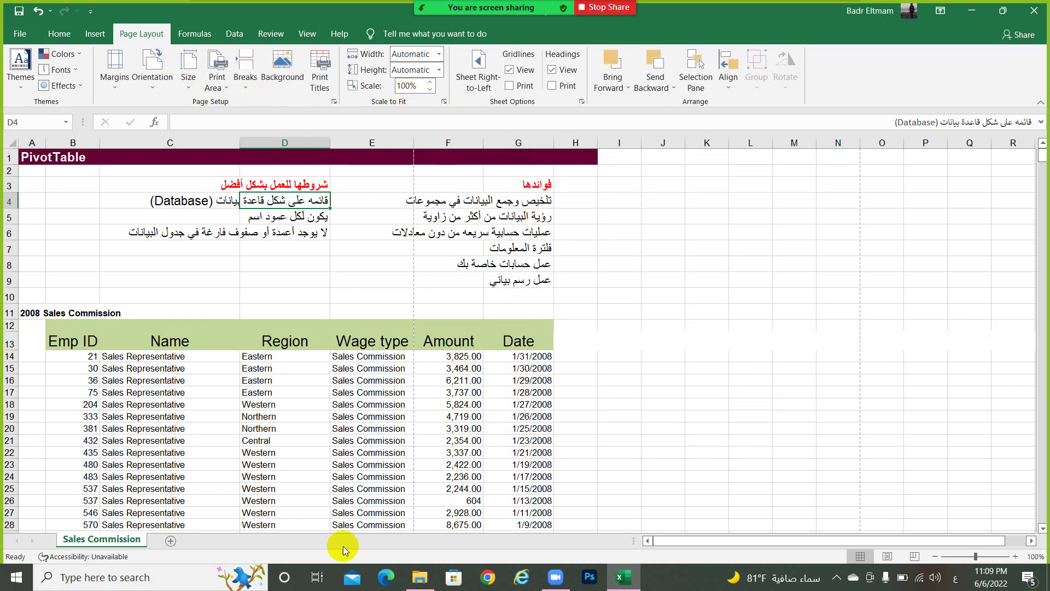
{"action": "left_click", "coordinate": [626, 501]}
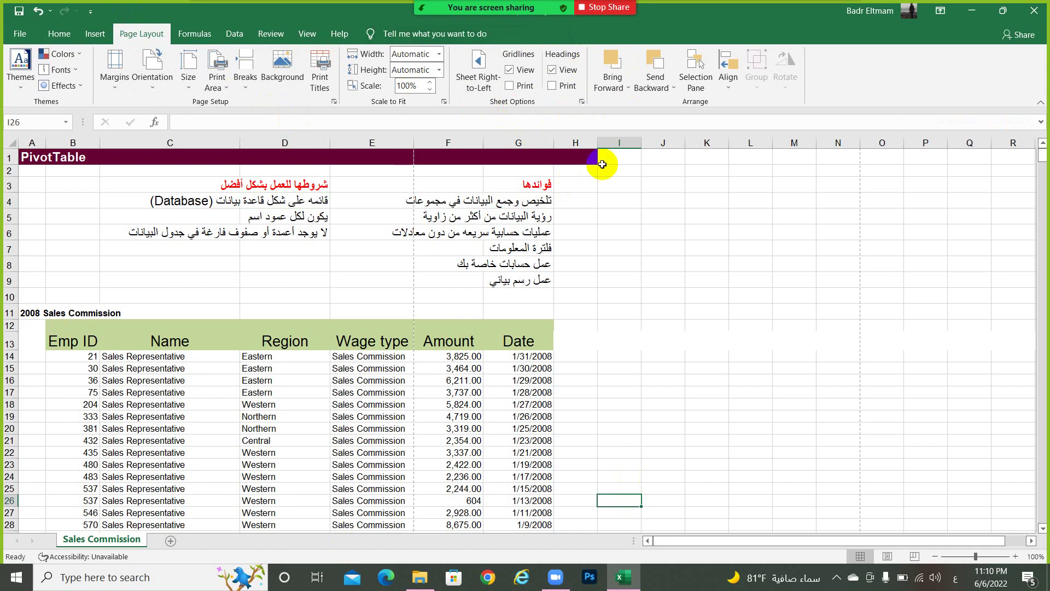
{"action": "left_click", "coordinate": [751, 247]}
{"action": "left_click", "coordinate": [797, 333]}
{"action": "left_click", "coordinate": [766, 402]}
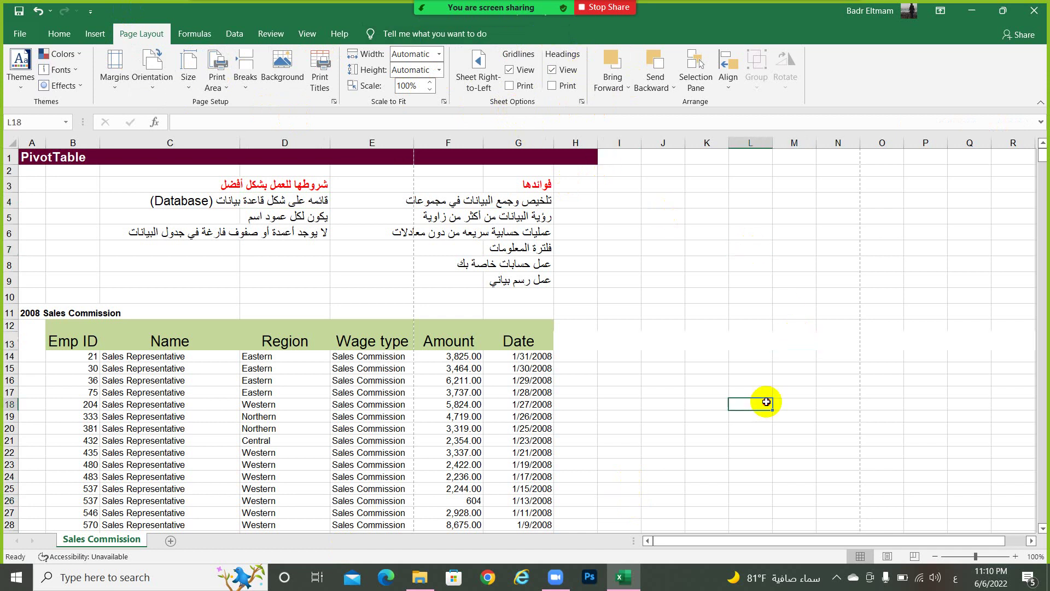
{"action": "left_click", "coordinate": [720, 254]}
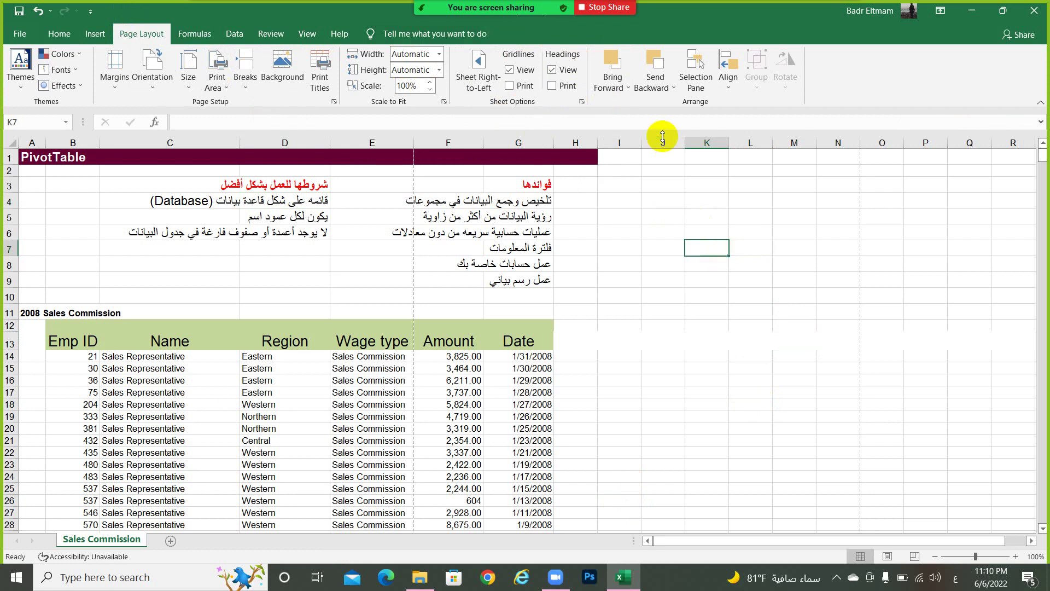
{"action": "left_click", "coordinate": [665, 143]}
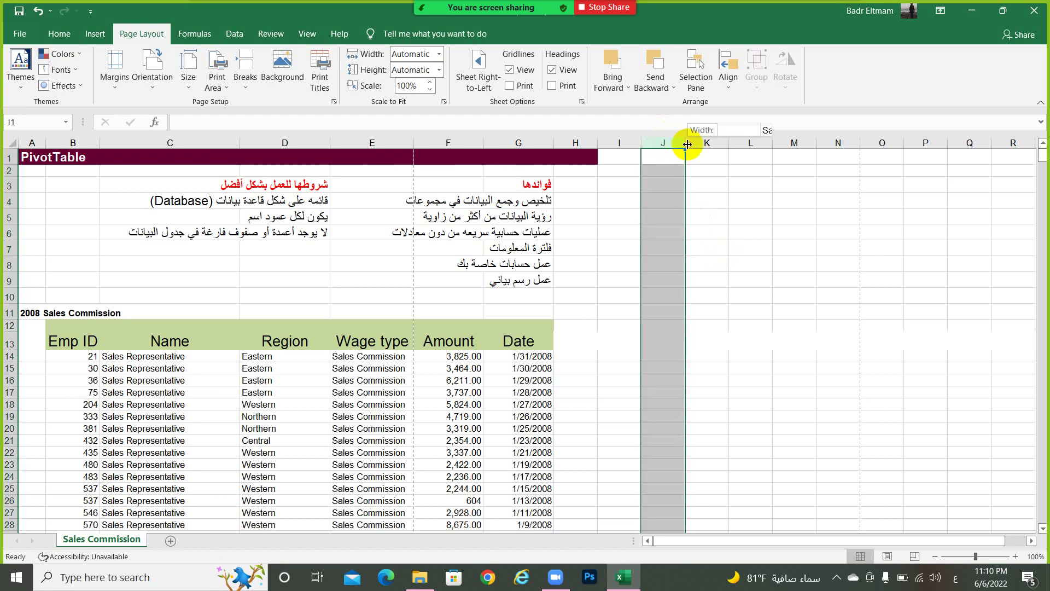
{"action": "left_click", "coordinate": [433, 144]}
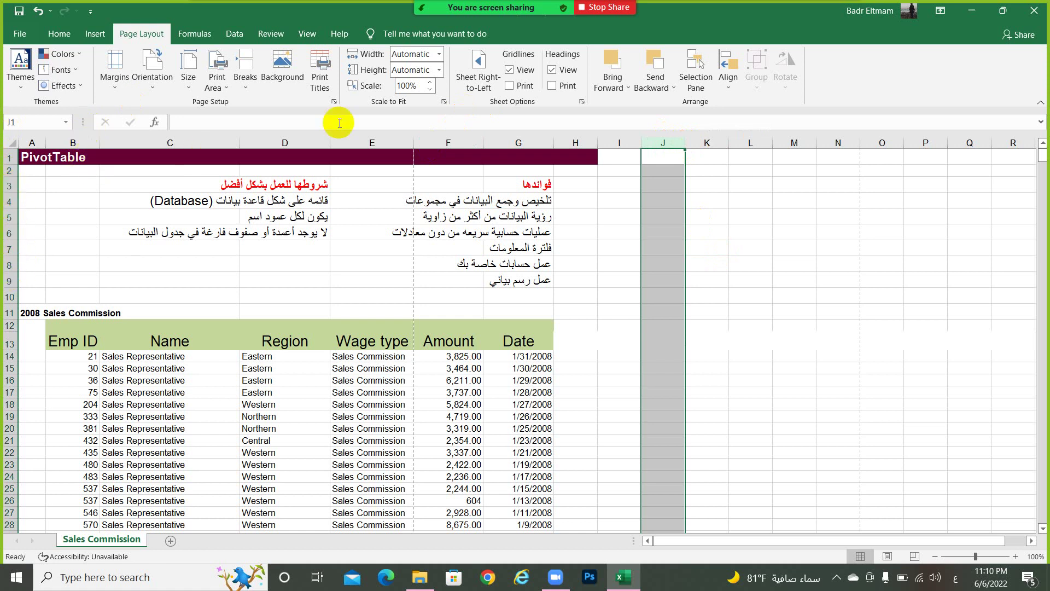
{"action": "mouse_move", "coordinate": [520, 70]}
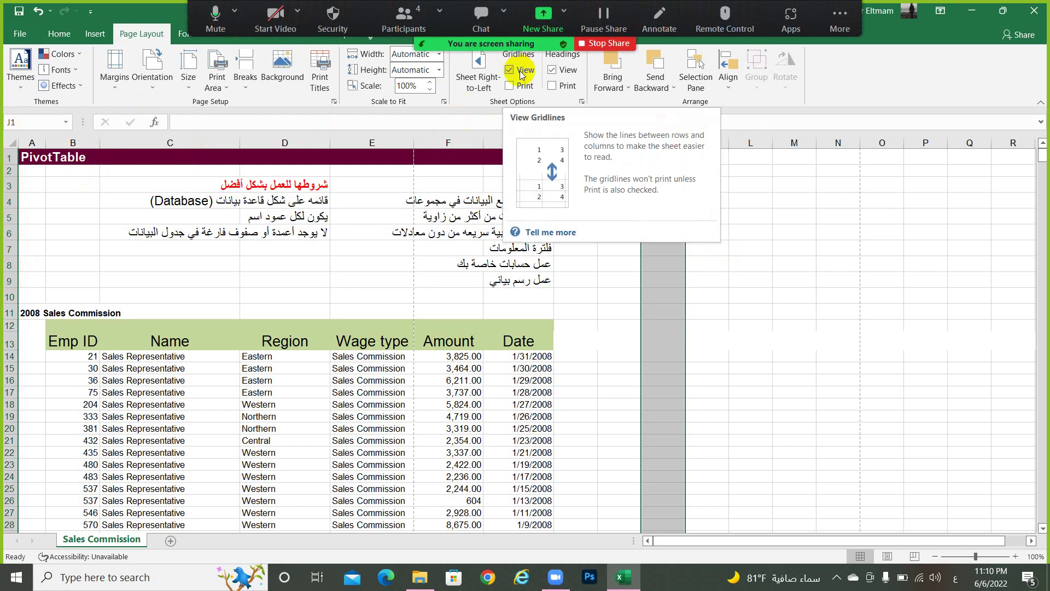
Toggle on-screen gridlines off and back on, then show the print preview
{"action": "left_click", "coordinate": [520, 73]}
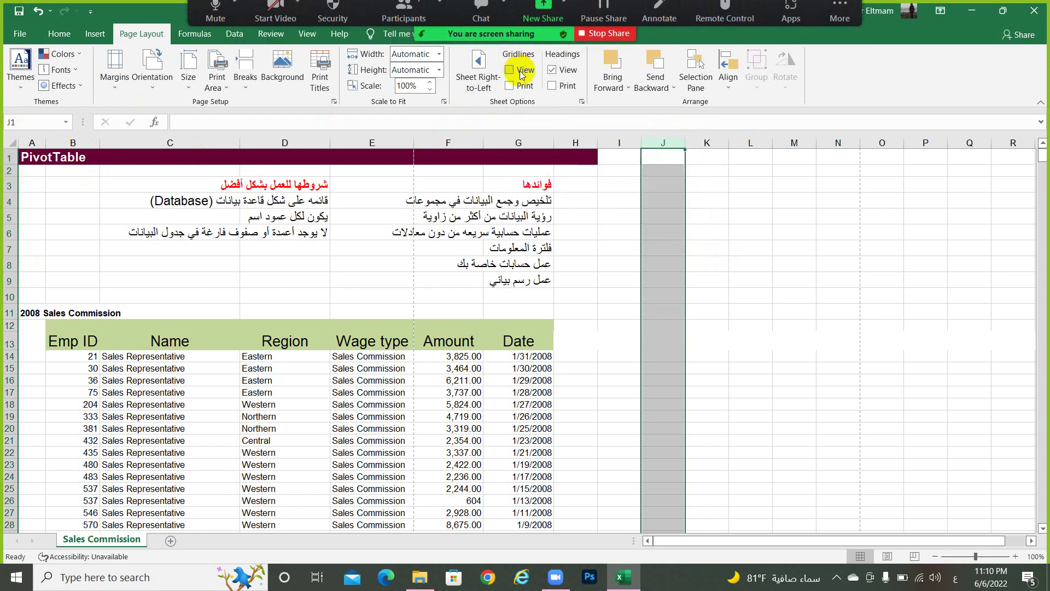
{"action": "left_click", "coordinate": [796, 356]}
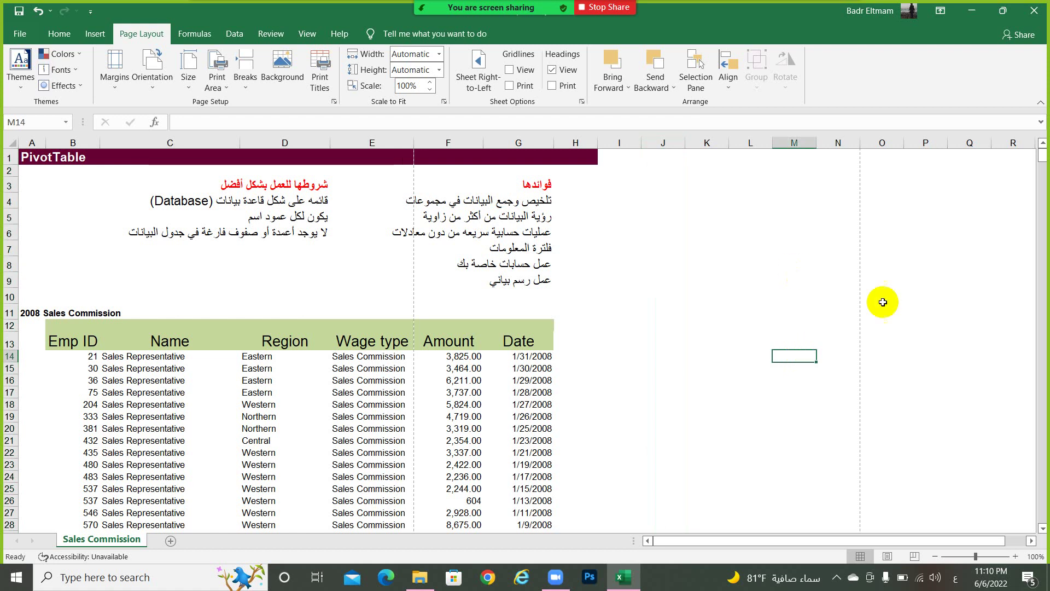
{"action": "left_click", "coordinate": [713, 296]}
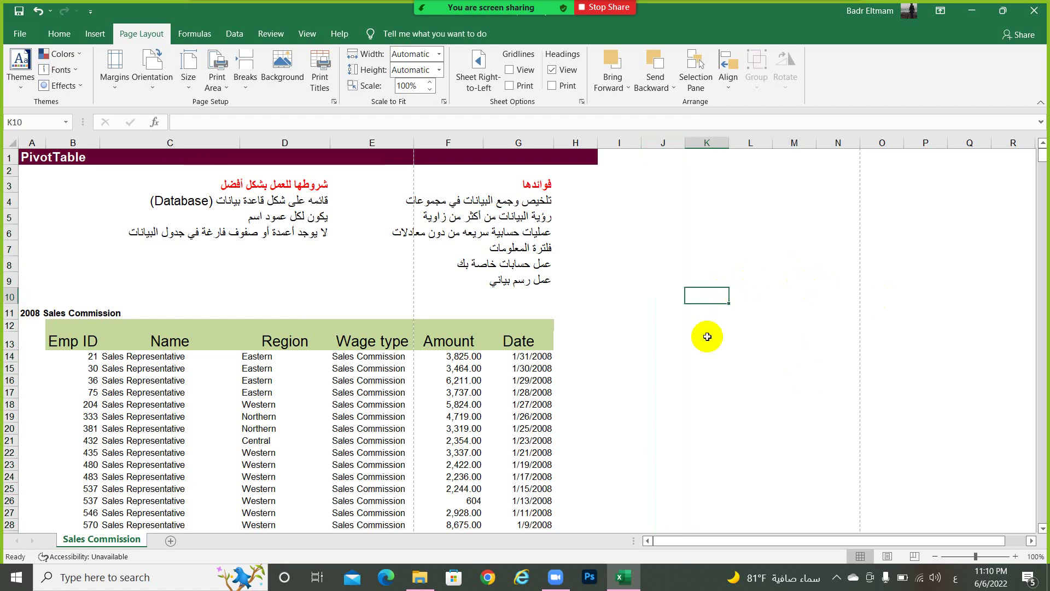
{"action": "left_click", "coordinate": [707, 336]}
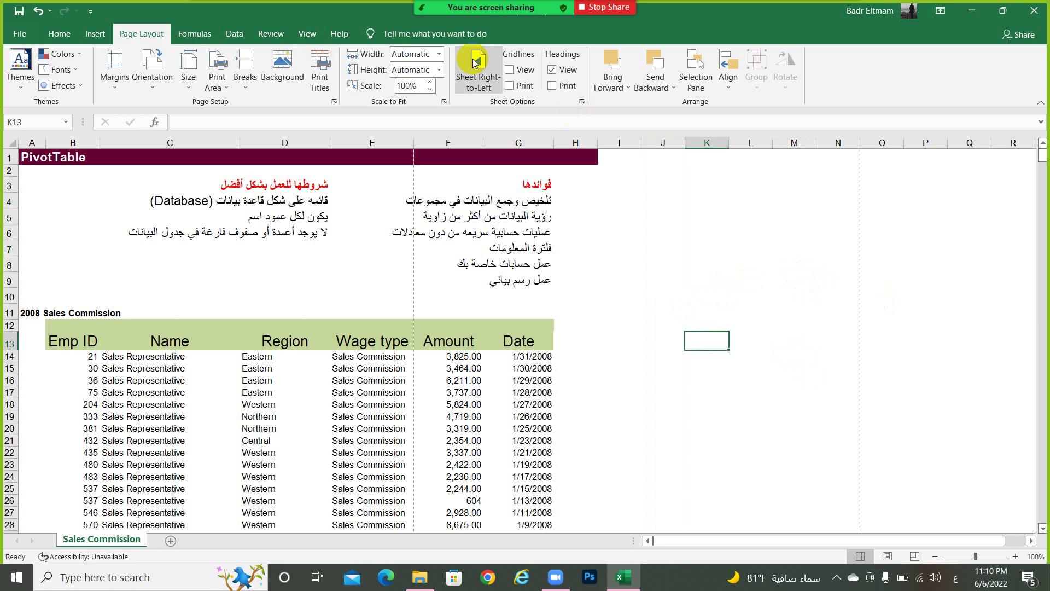
{"action": "left_click", "coordinate": [510, 71]}
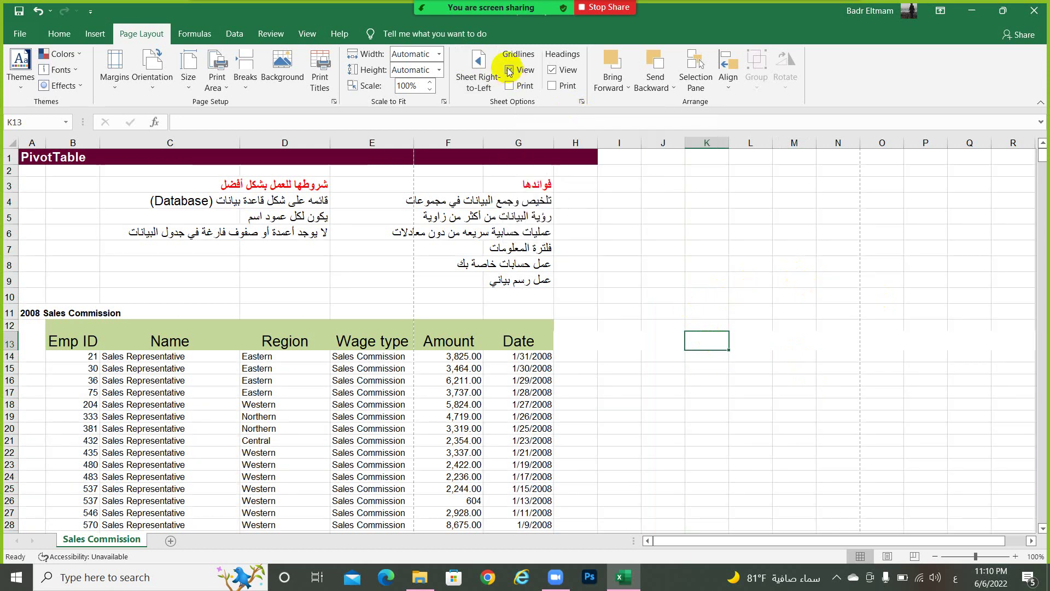
{"action": "key", "text": "ctrl+p"}
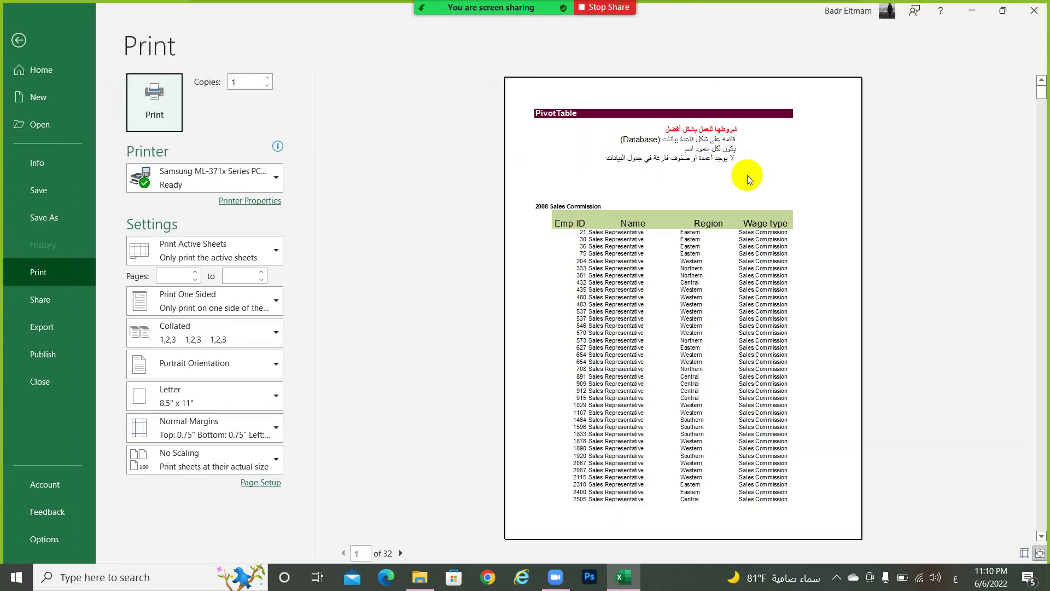
Turn on Gridlines Print, verify it in the print preview, then return to the worksheet
{"action": "left_click", "coordinate": [29, 45]}
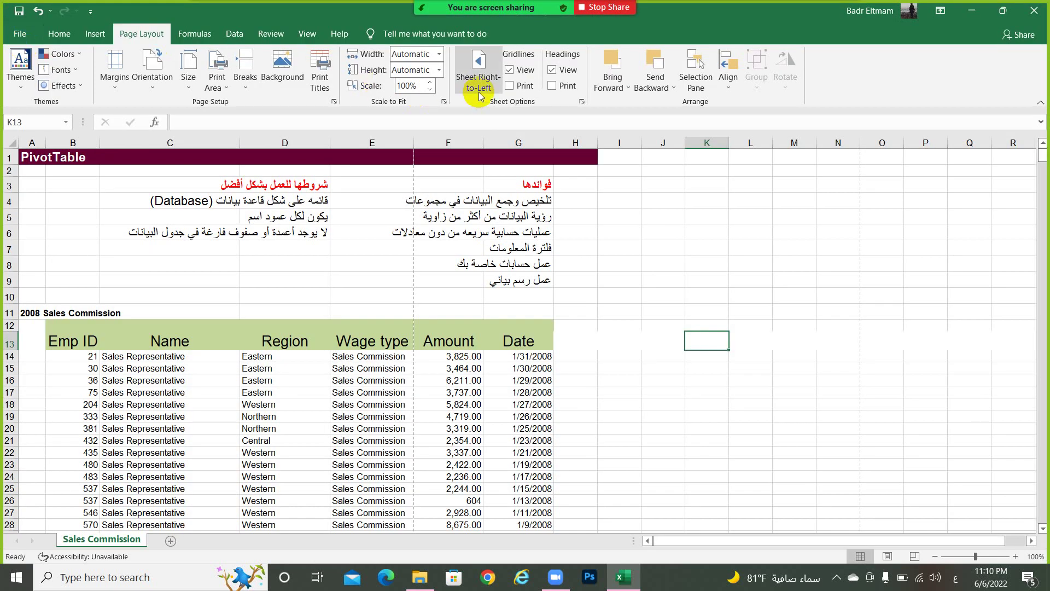
{"action": "left_click", "coordinate": [509, 86]}
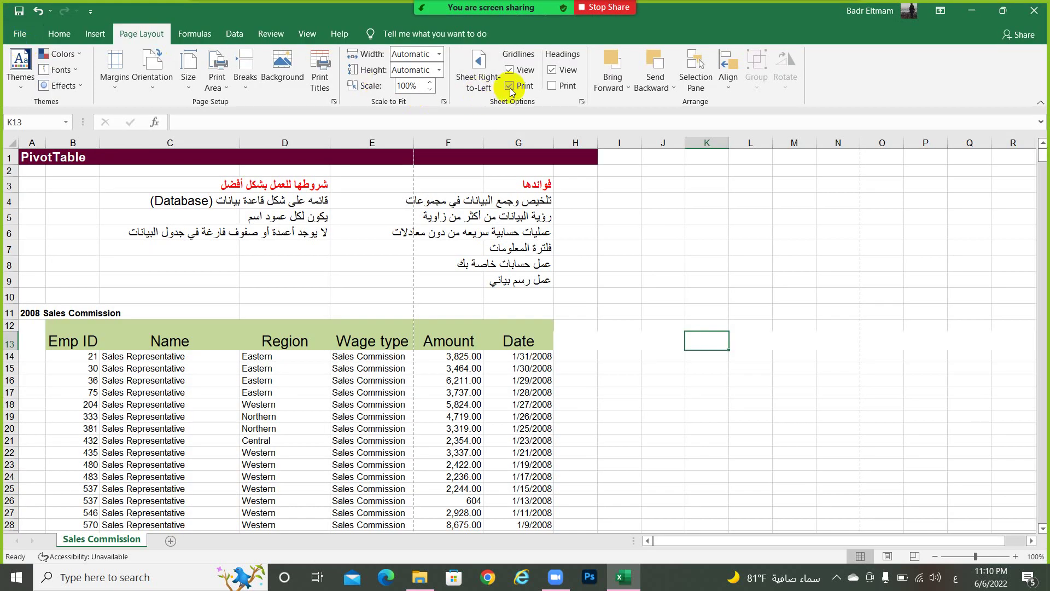
{"action": "key", "text": "ctrl+p"}
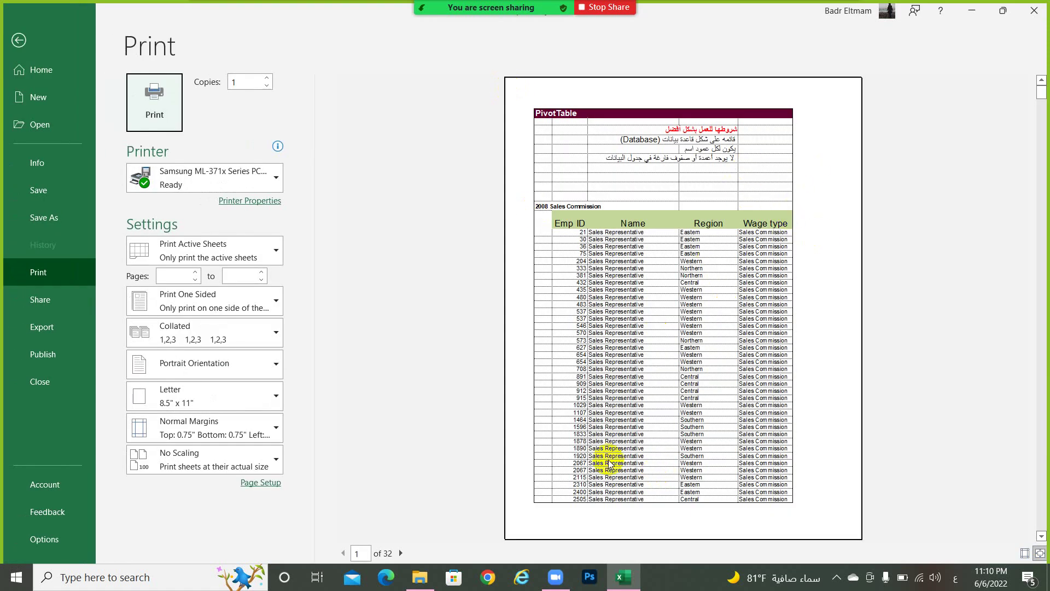
{"action": "left_click", "coordinate": [587, 521]}
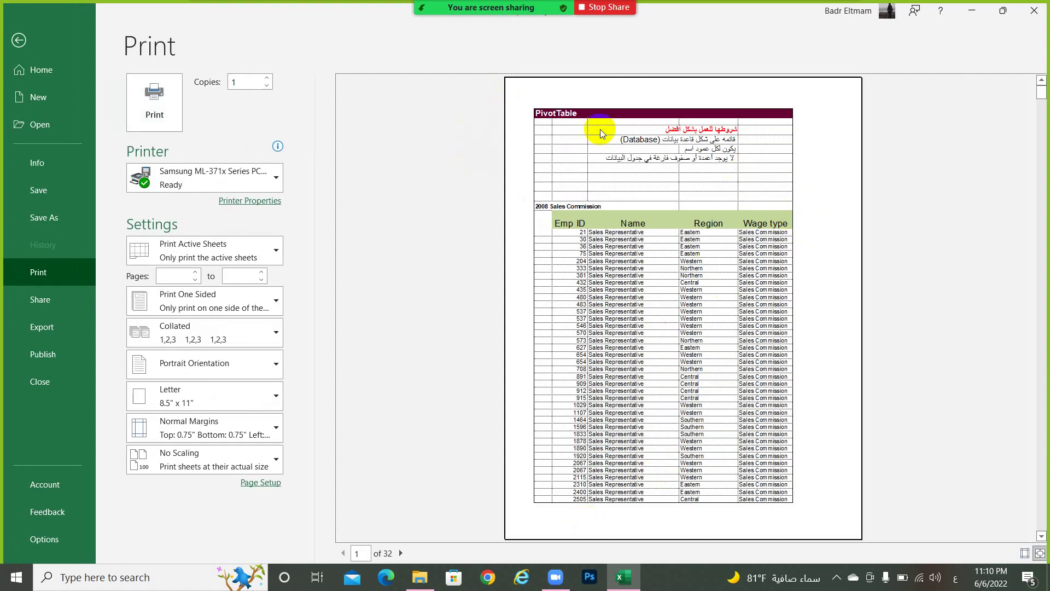
{"action": "left_click", "coordinate": [19, 42]}
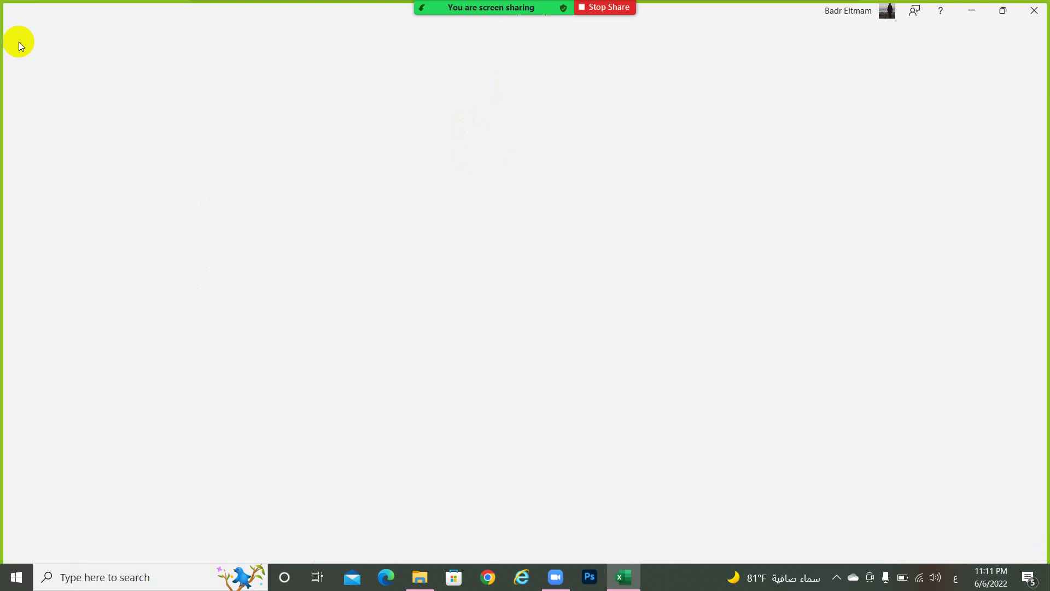
{"action": "left_click", "coordinate": [64, 36]}
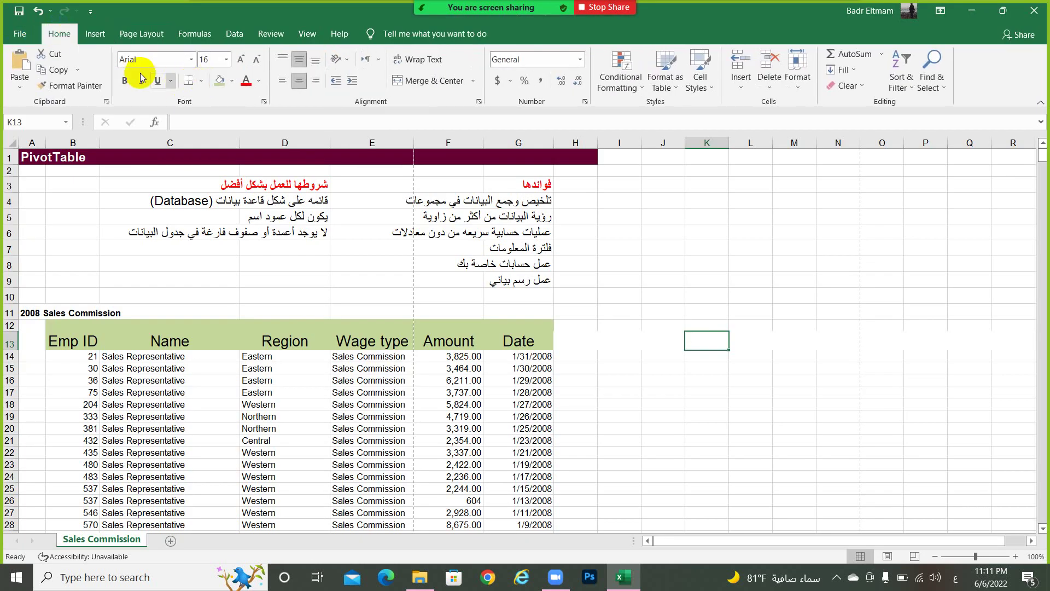
Toggle the row and column headings view off and on, then tick Headings Print
{"action": "left_click", "coordinate": [141, 38]}
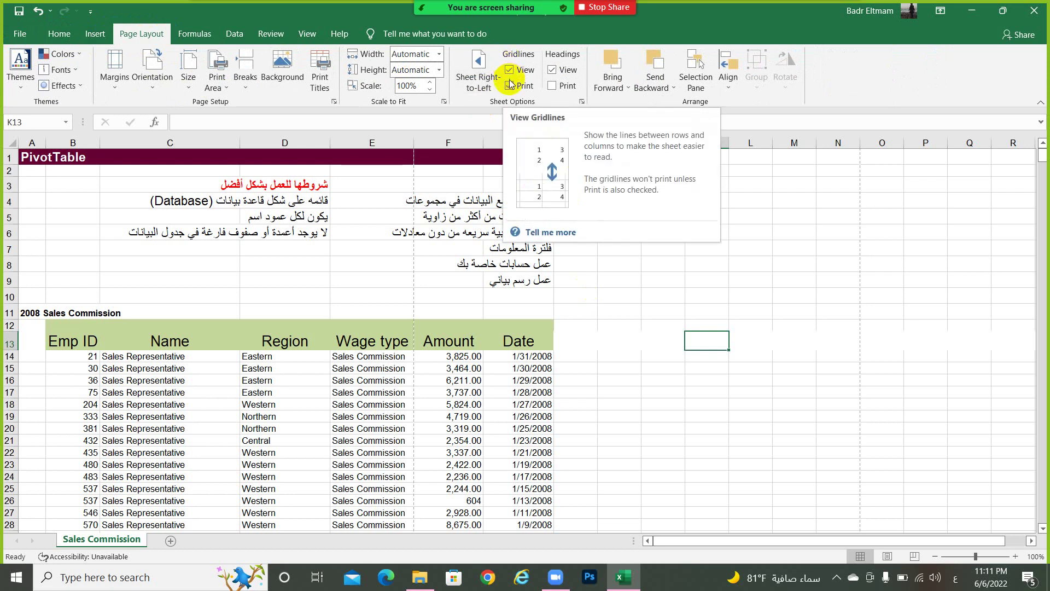
{"action": "left_click", "coordinate": [552, 71]}
{"action": "left_click", "coordinate": [552, 71]}
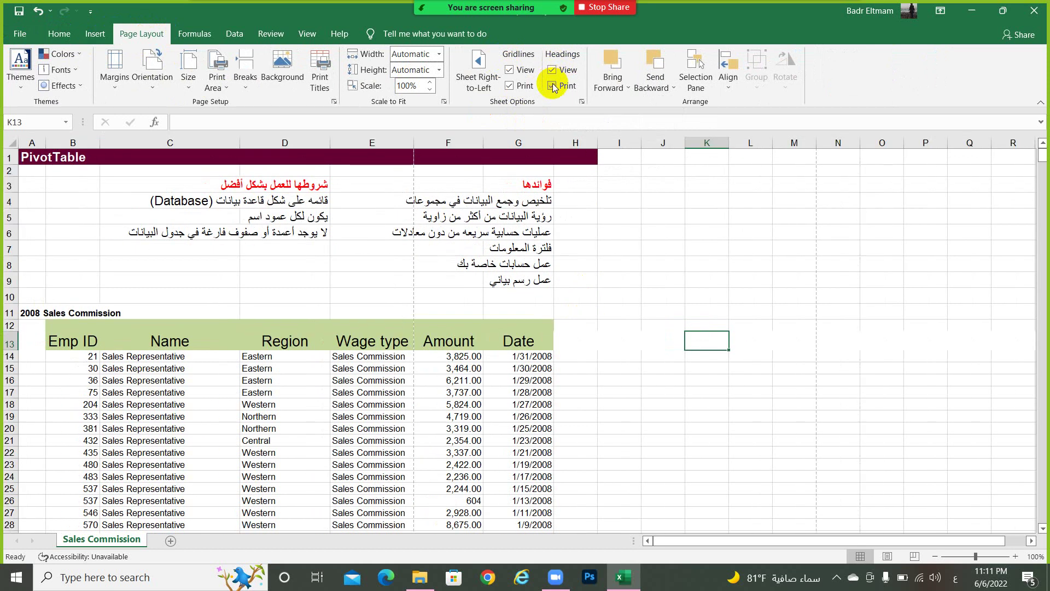
{"action": "left_click", "coordinate": [552, 86]}
{"action": "left_click", "coordinate": [634, 237]}
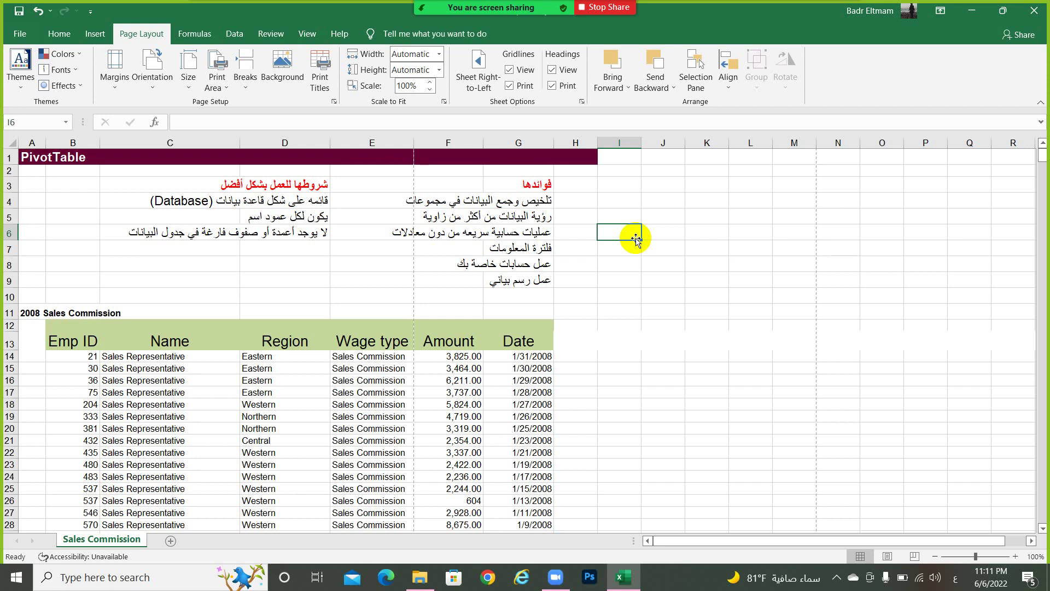
Turn on Sheet Right-to-Left so column A sits on the right side
{"action": "left_click", "coordinate": [480, 86]}
{"action": "left_click", "coordinate": [480, 86]}
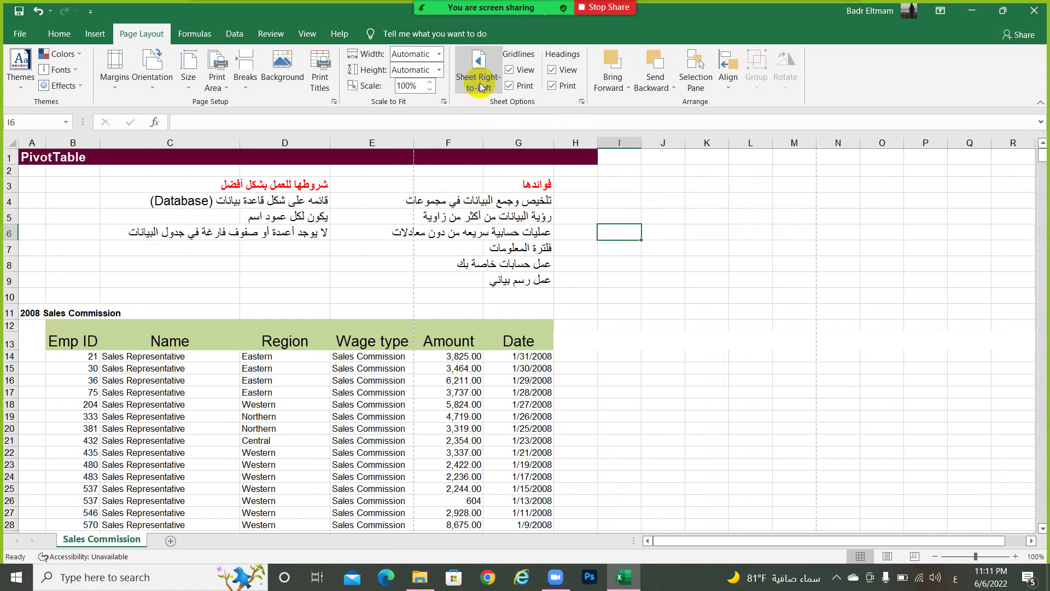
{"action": "left_click", "coordinate": [480, 86]}
{"action": "left_click", "coordinate": [481, 86]}
{"action": "left_click", "coordinate": [480, 86]}
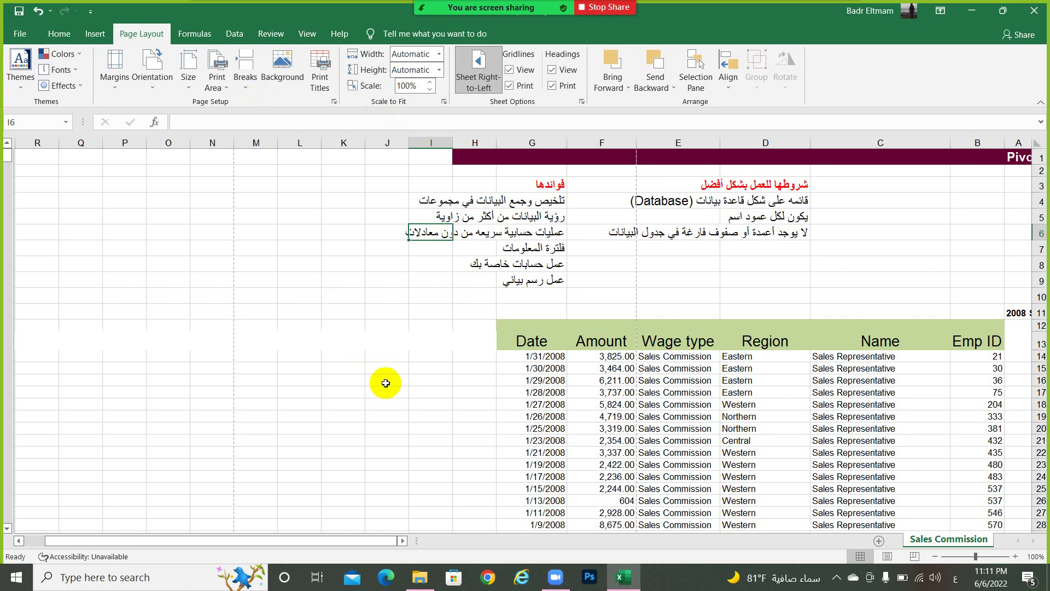
{"action": "left_click", "coordinate": [796, 582]}
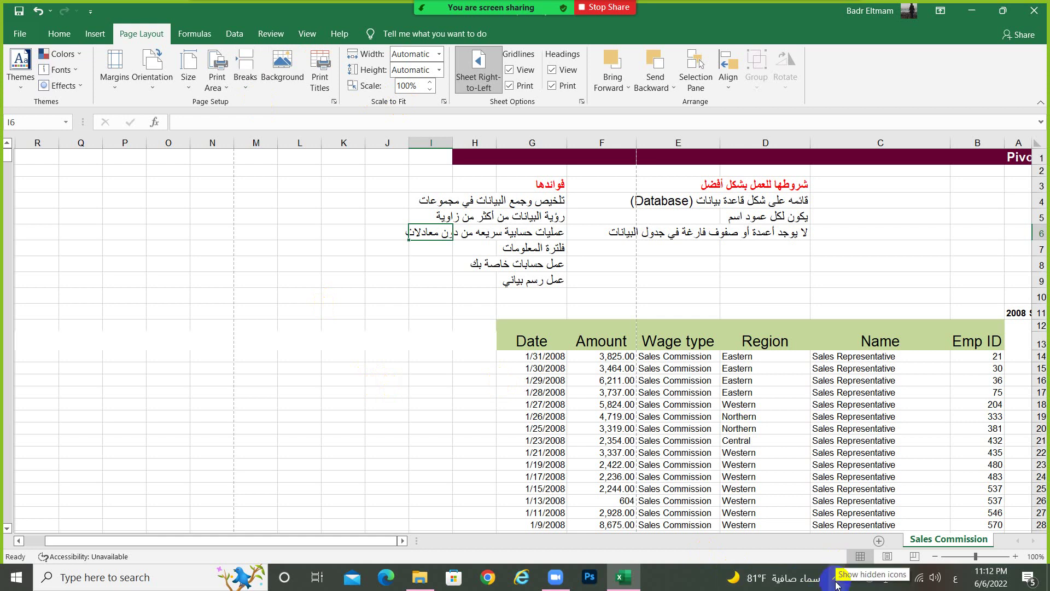
{"action": "left_click", "coordinate": [837, 578]}
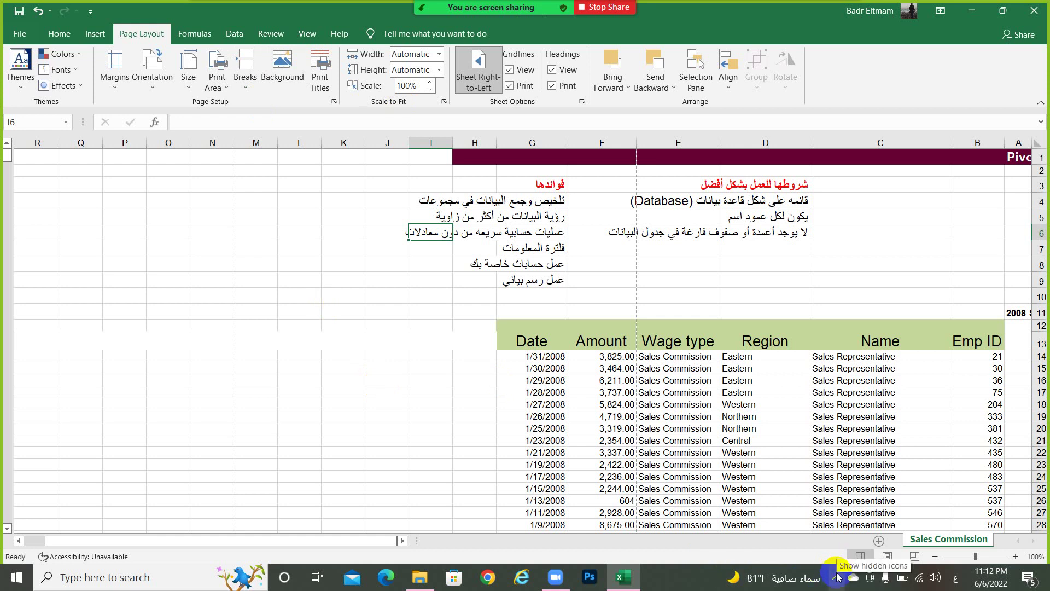